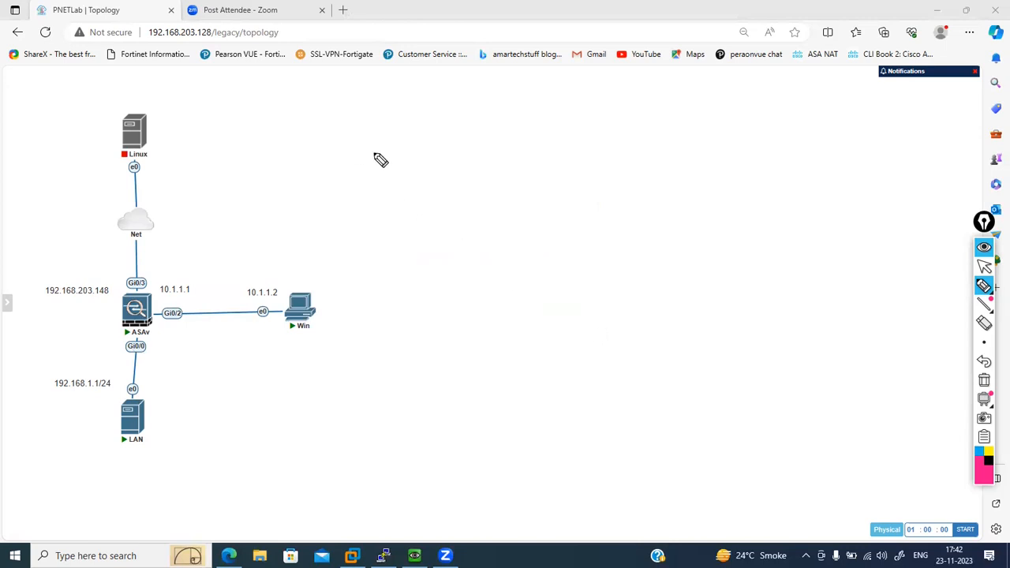
- Handwrite "1 Source NAT" with sub-items "a - Static NAT" and "b - PAT" in the empty area beside the topology
drag(376, 144, 377, 145)
mouse_move(374, 149)
mouse_down()
mouse_move(377, 165)
mouse_move(402, 154)
mouse_move(396, 161)
mouse_move(463, 156)
mouse_move(489, 140)
mouse_move(508, 157)
mouse_move(529, 142)
mouse_up()
drag(522, 142, 523, 158)
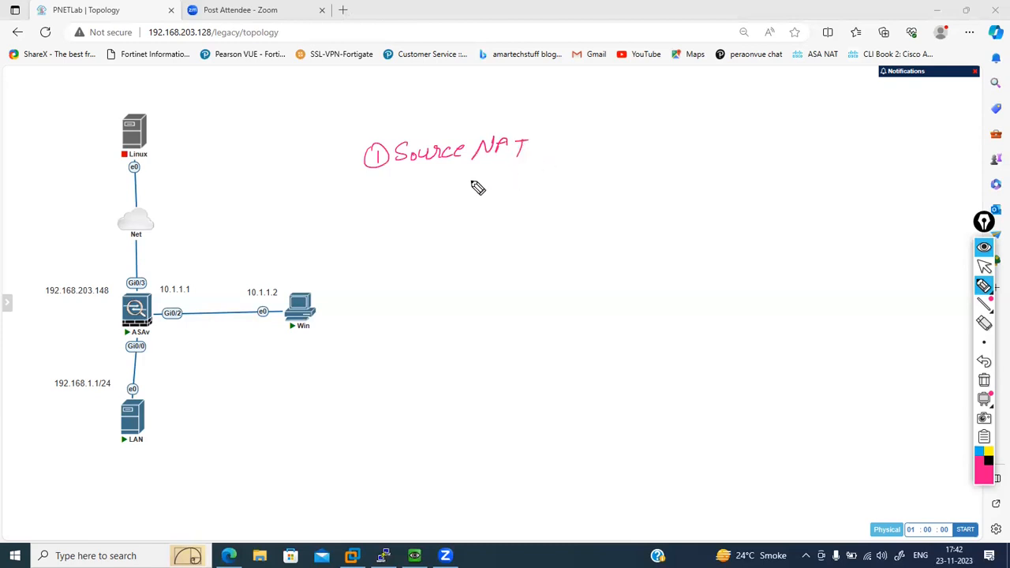
drag(477, 184, 491, 180)
drag(499, 179, 553, 172)
mouse_move(552, 172)
mouse_down()
mouse_move(655, 181)
mouse_move(667, 171)
mouse_move(676, 185)
mouse_up()
mouse_move(483, 194)
mouse_down()
mouse_move(490, 207)
mouse_move(520, 204)
mouse_move(546, 221)
mouse_move(612, 216)
mouse_up()
- Add "2 Destination NAT" to the handwritten list and mark it up with a bracket and a tick beside Static NAT
mouse_move(377, 244)
mouse_down()
mouse_move(462, 255)
mouse_move(491, 234)
mouse_move(584, 251)
mouse_move(660, 249)
mouse_move(693, 233)
mouse_up()
drag(688, 235, 690, 257)
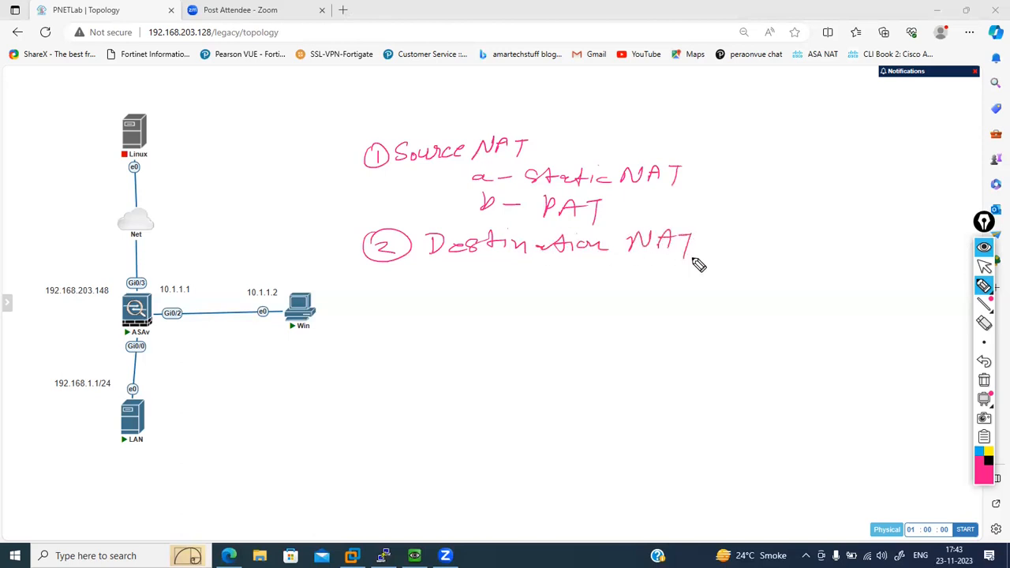
drag(356, 151, 344, 232)
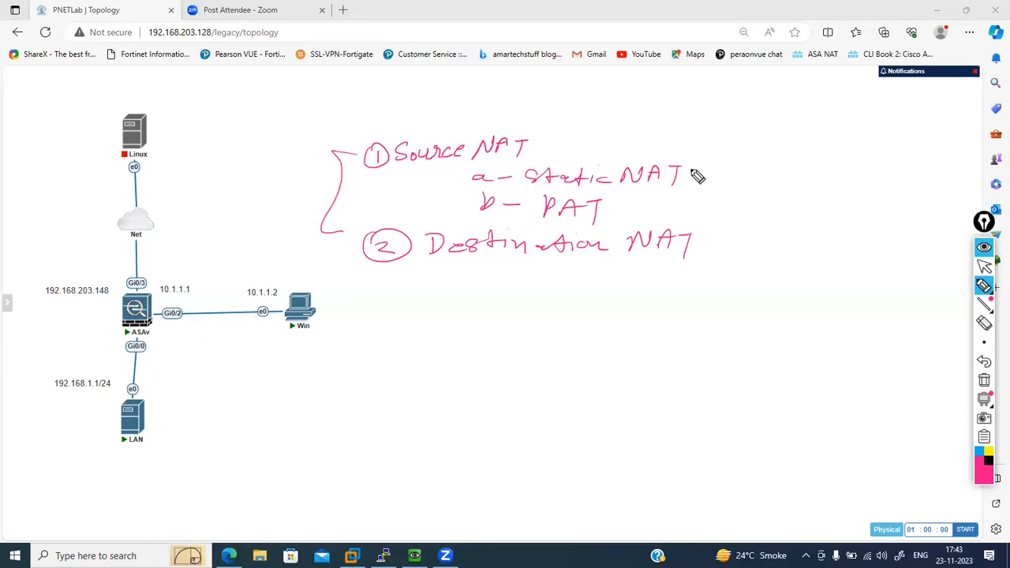
drag(694, 180, 719, 169)
- Draw the path from LAN through ASAv towards Net and underline 192.168.203.148 and 192.168.1.1/24
drag(115, 410, 118, 295)
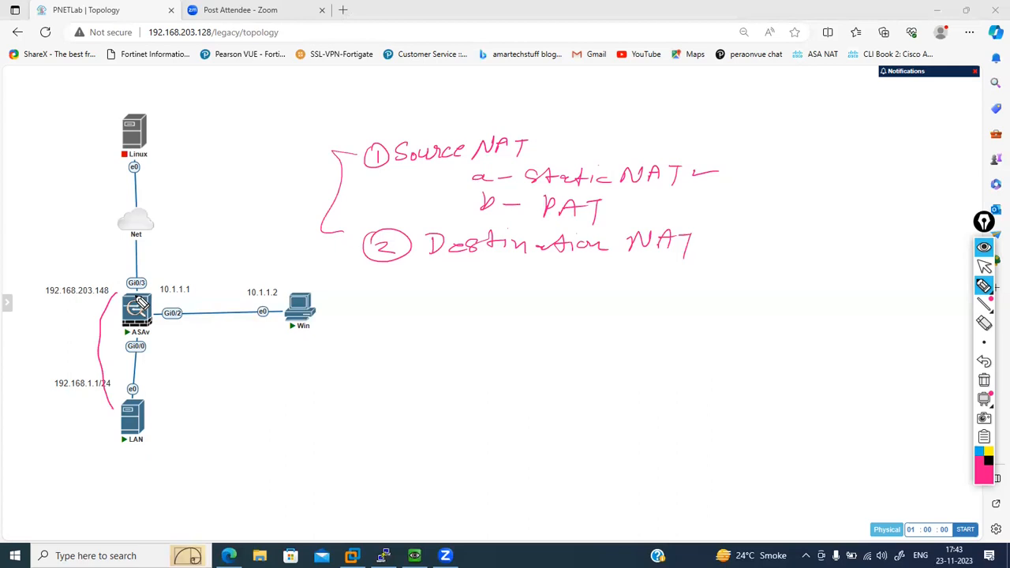
drag(46, 299, 94, 297)
mouse_move(96, 277)
mouse_down()
mouse_move(111, 248)
mouse_move(118, 254)
mouse_up()
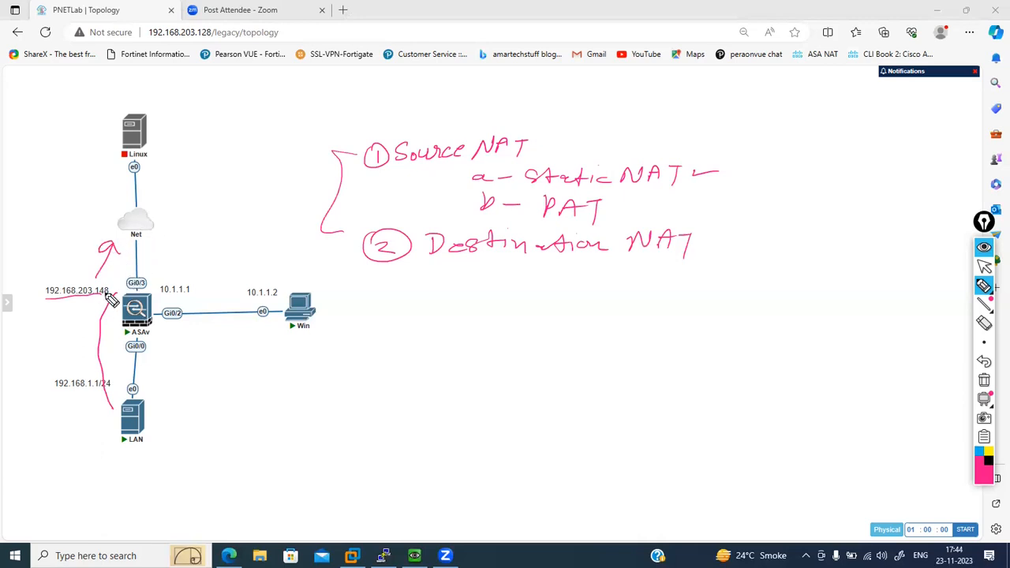
drag(60, 397, 97, 396)
- Sketch a switch on the link between ASAv and LAN with two computers connected to it
drag(157, 335, 178, 365)
mouse_move(138, 366)
mouse_down()
mouse_move(155, 363)
mouse_move(135, 367)
mouse_up()
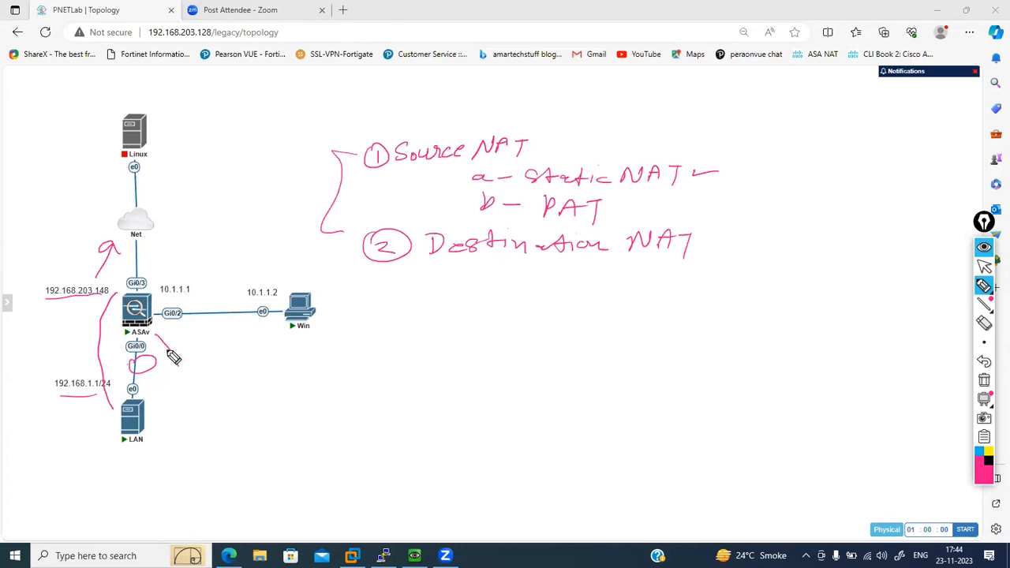
drag(168, 348, 179, 366)
mouse_move(131, 367)
mouse_down()
mouse_move(124, 361)
mouse_move(166, 365)
mouse_move(140, 372)
mouse_move(200, 412)
mouse_up()
mouse_move(167, 362)
mouse_down()
mouse_move(254, 378)
mouse_move(237, 374)
mouse_move(238, 387)
mouse_up()
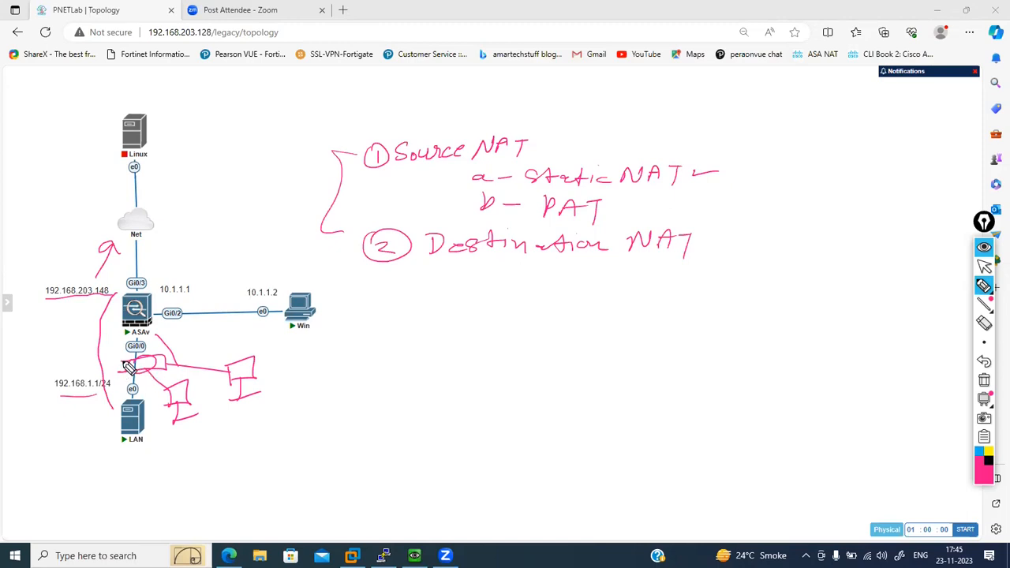
drag(124, 360, 121, 371)
- In blue, handwrite "abc.com" beside the Win host and sketch a client computer above the topology
click(979, 455)
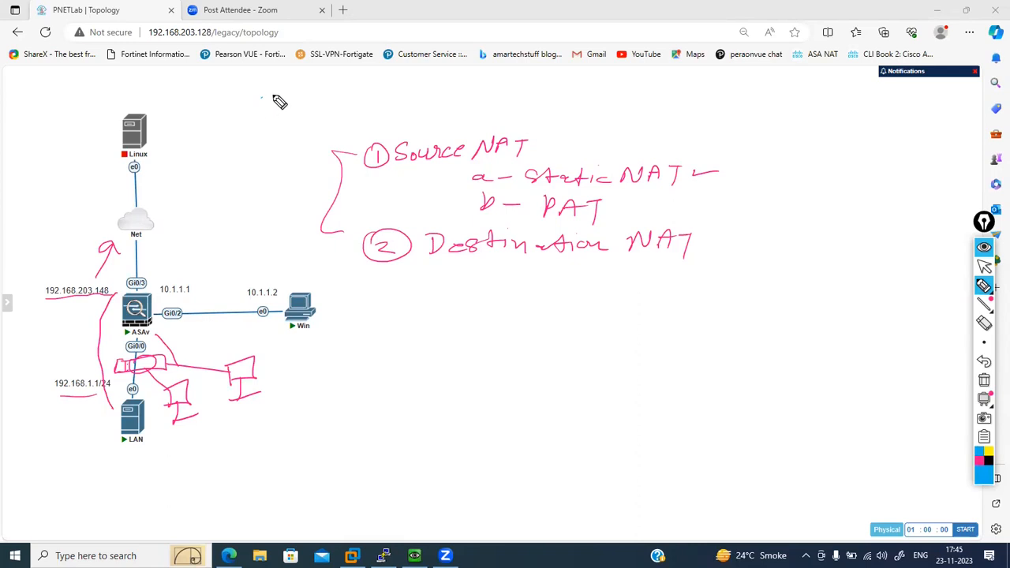
mouse_move(340, 311)
mouse_down()
mouse_move(330, 317)
mouse_move(346, 318)
mouse_up()
drag(351, 308, 433, 314)
click(397, 308)
mouse_move(271, 113)
mouse_down()
mouse_move(272, 94)
mouse_move(300, 121)
mouse_up()
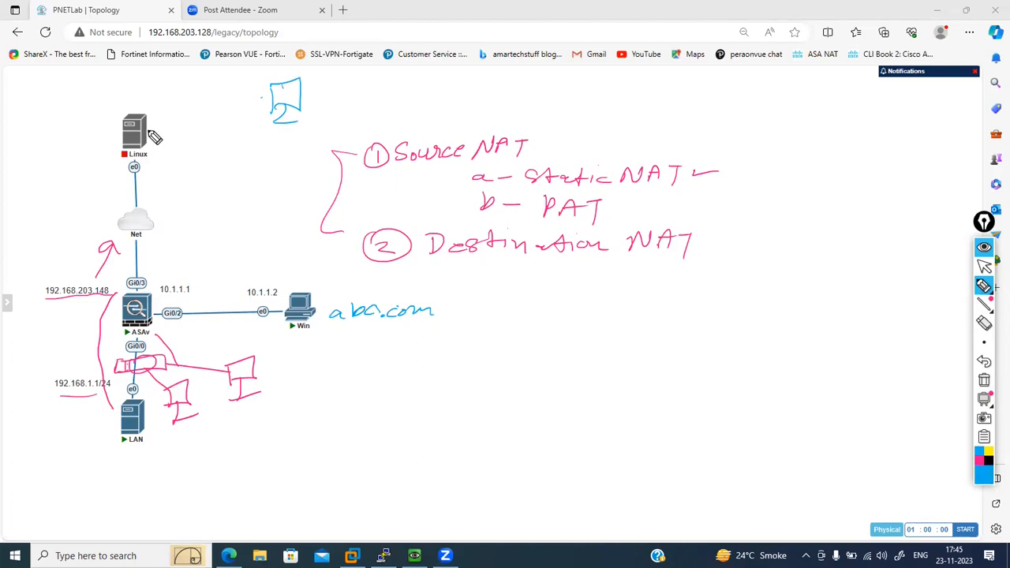
- Draw the traffic path from Linux to Gi0/3 with a "100.1.1.1" arrow towards 10.1.1.2, and clear all annotations
mouse_move(148, 122)
mouse_down()
mouse_move(157, 196)
mouse_move(139, 263)
mouse_up()
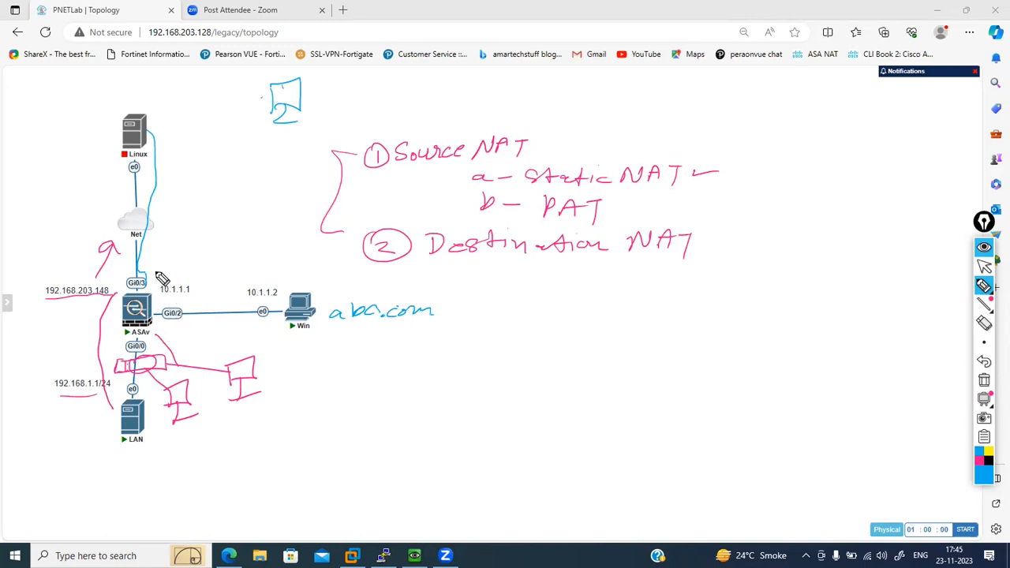
mouse_move(157, 269)
mouse_down()
mouse_move(206, 231)
mouse_move(240, 232)
mouse_move(244, 276)
mouse_move(264, 281)
mouse_up()
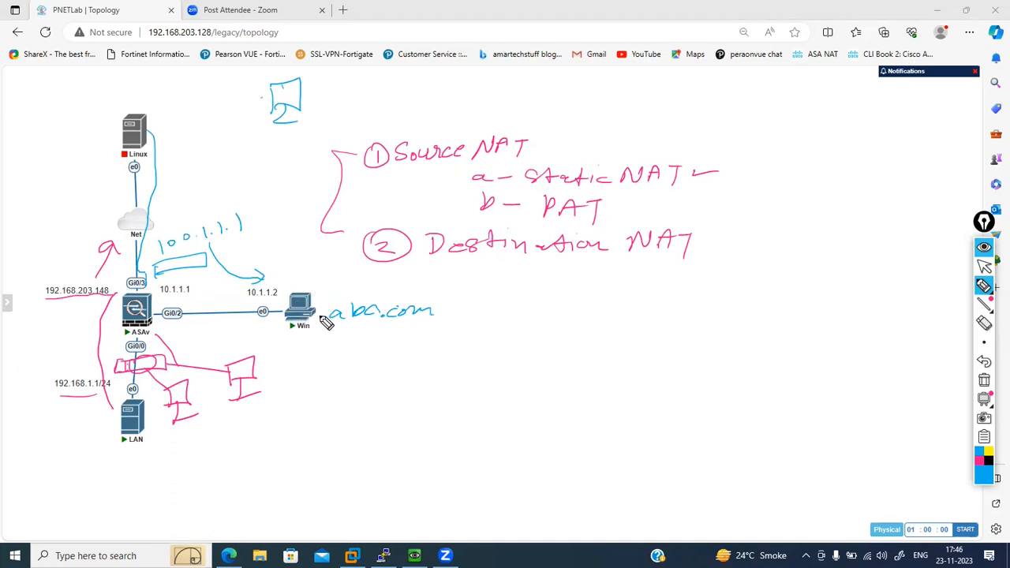
drag(330, 308, 339, 317)
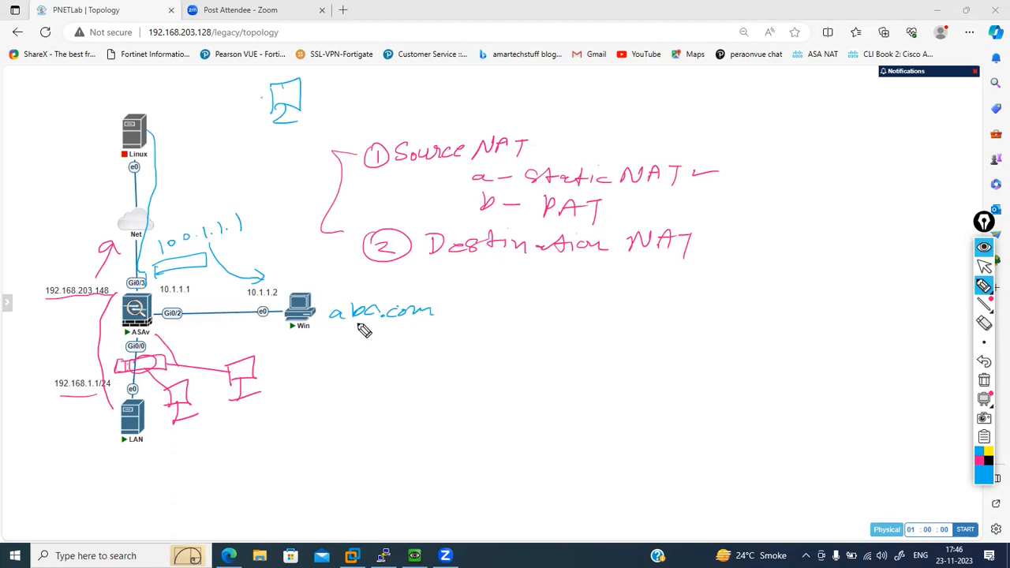
click(985, 382)
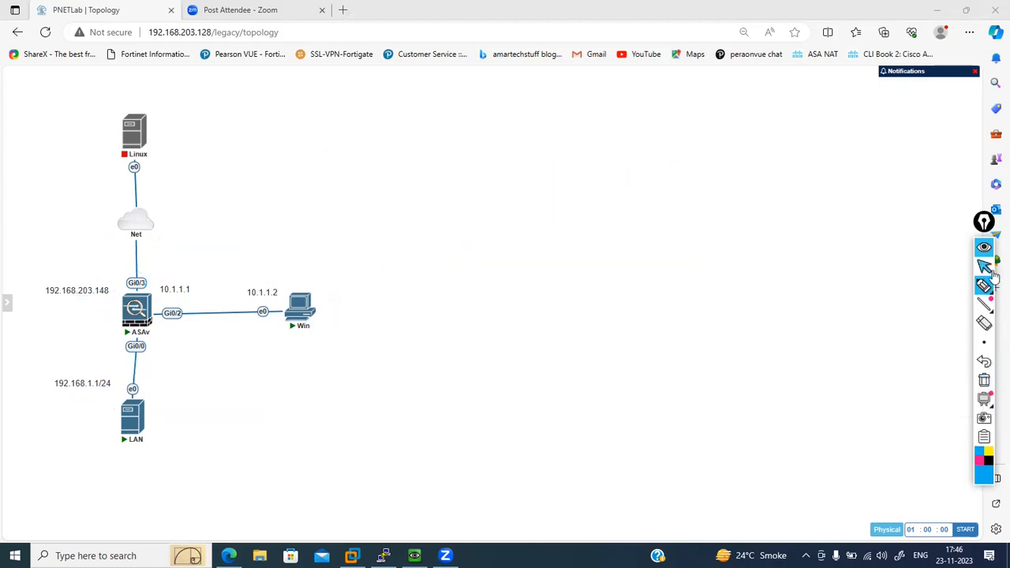
click(982, 270)
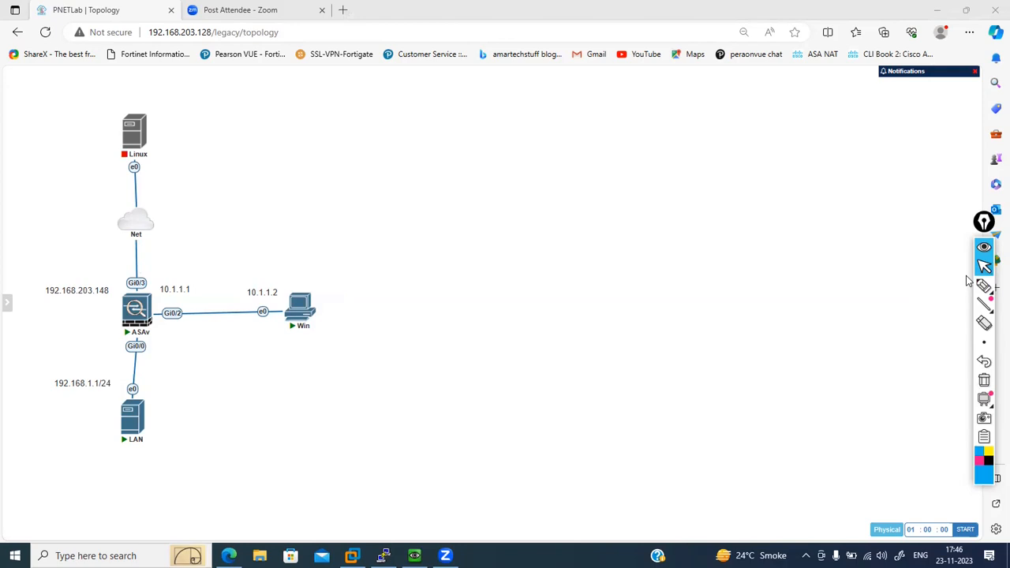
- In pink, handwrite "DMZ nameif" above the ASAv–Win link and underline nameif
click(979, 460)
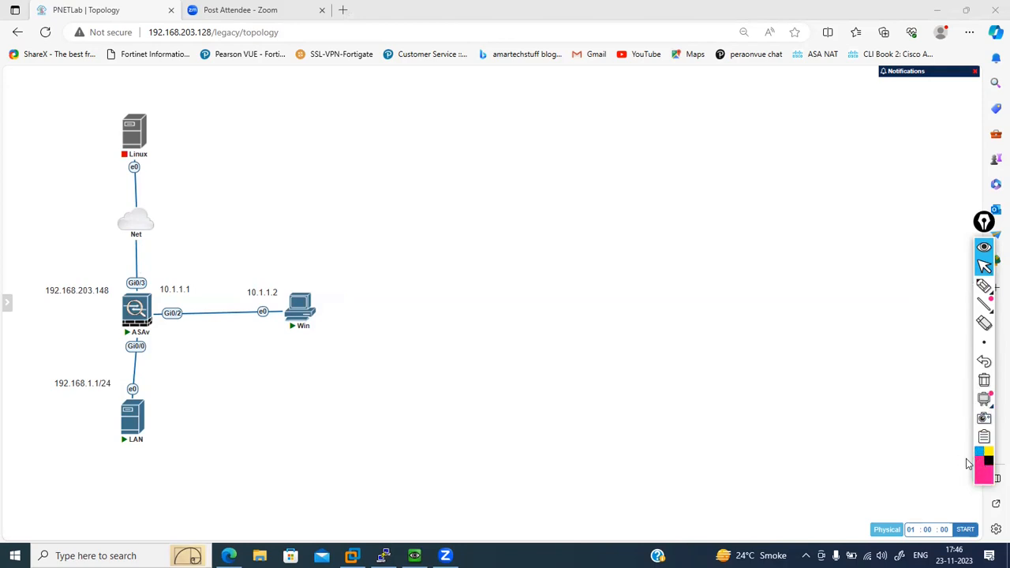
click(985, 286)
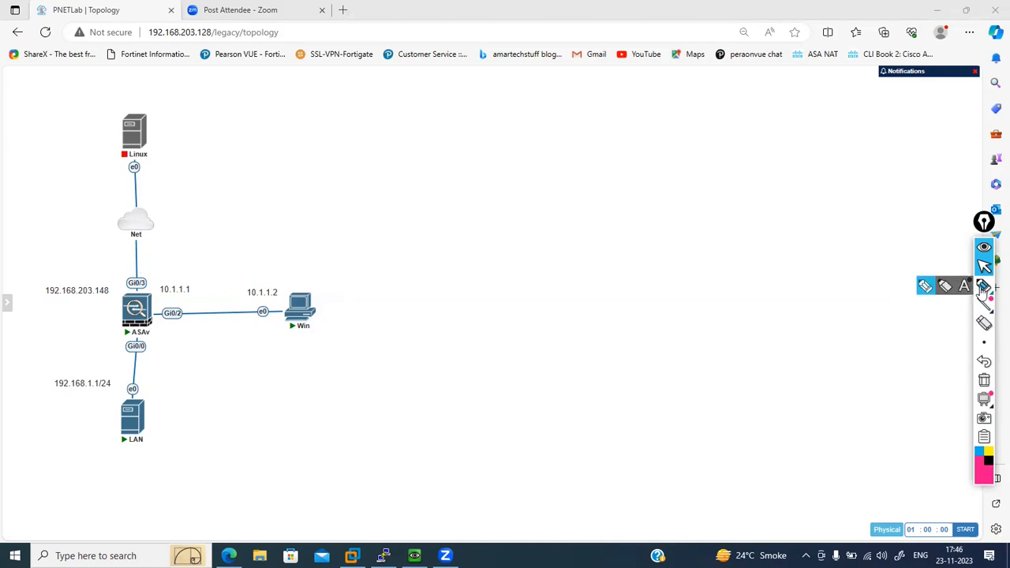
click(925, 288)
mouse_move(214, 284)
mouse_down()
mouse_move(253, 266)
mouse_move(365, 261)
mouse_up()
drag(299, 275, 339, 275)
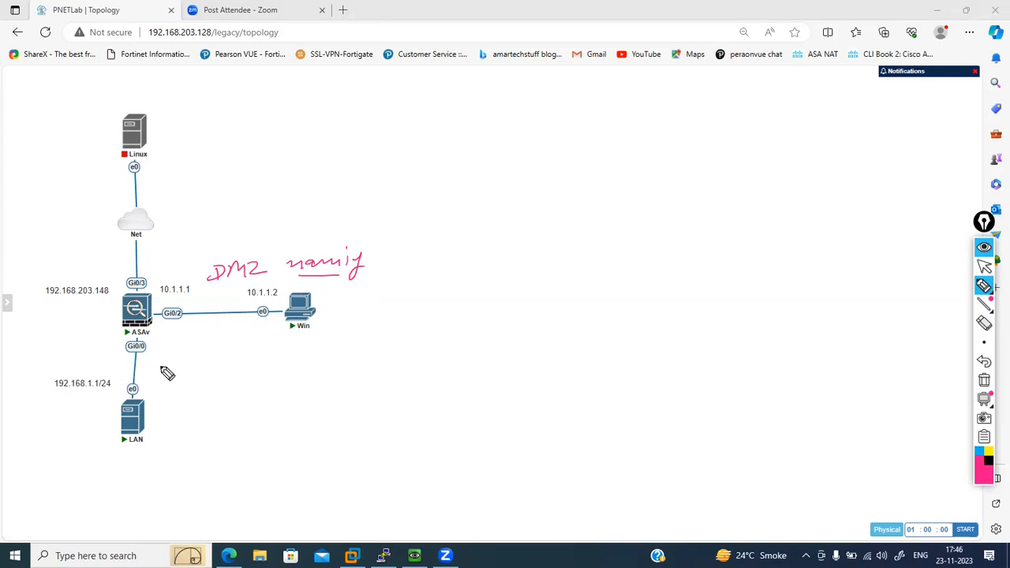
- Handwrite "inside" beside the ASAv–LAN link and draw a box around 192.168.203.148
drag(166, 373, 235, 359)
mouse_move(47, 299)
mouse_down()
mouse_move(115, 296)
mouse_move(116, 281)
mouse_up()
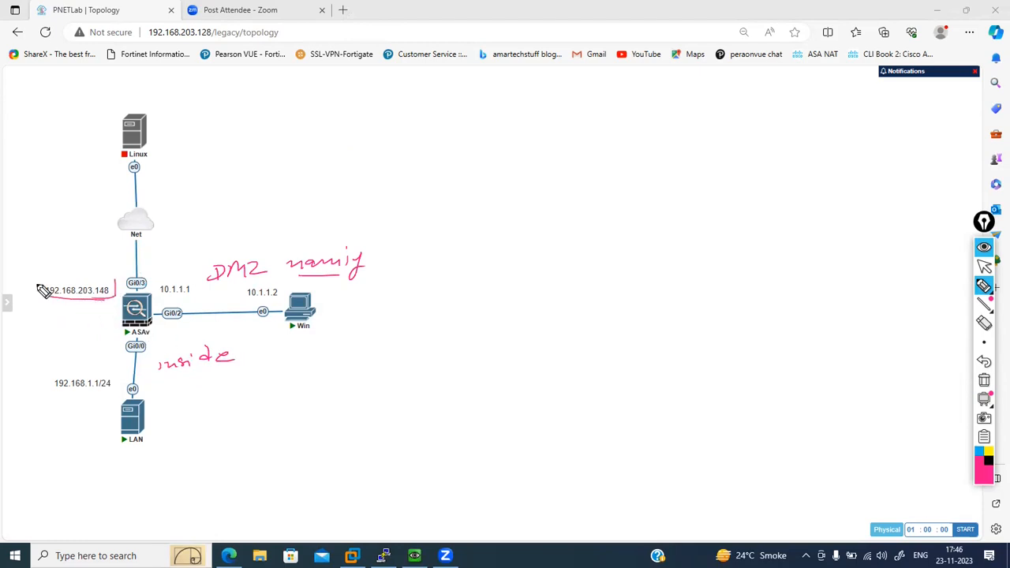
drag(40, 297, 36, 281)
drag(37, 280, 112, 281)
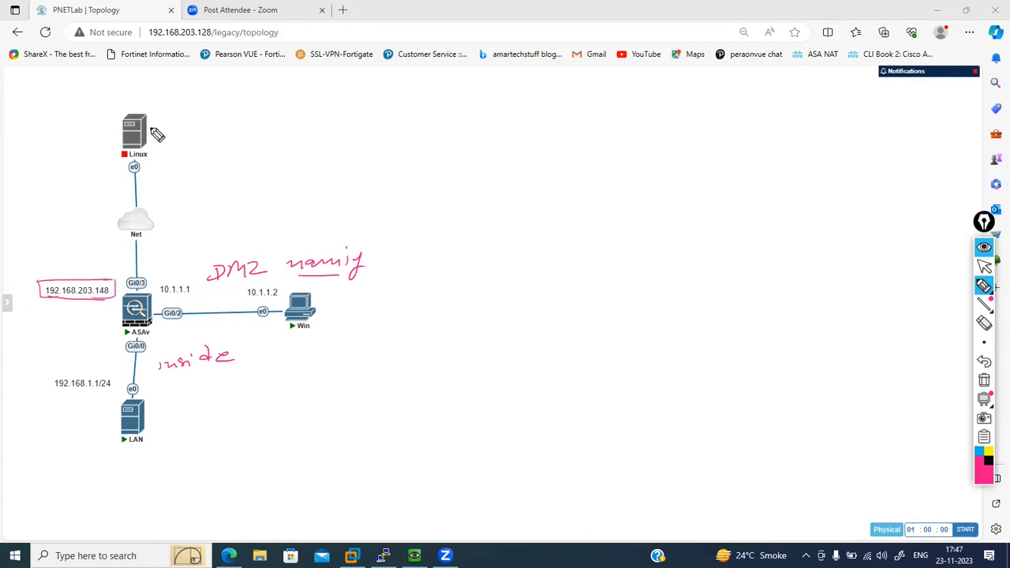
- Sketch a small box linked to Linux and handwrite the services FTP and HTTP beside Win with arrows and a bracket
mouse_move(150, 128)
mouse_down()
mouse_move(192, 115)
mouse_move(221, 125)
mouse_move(189, 116)
mouse_up()
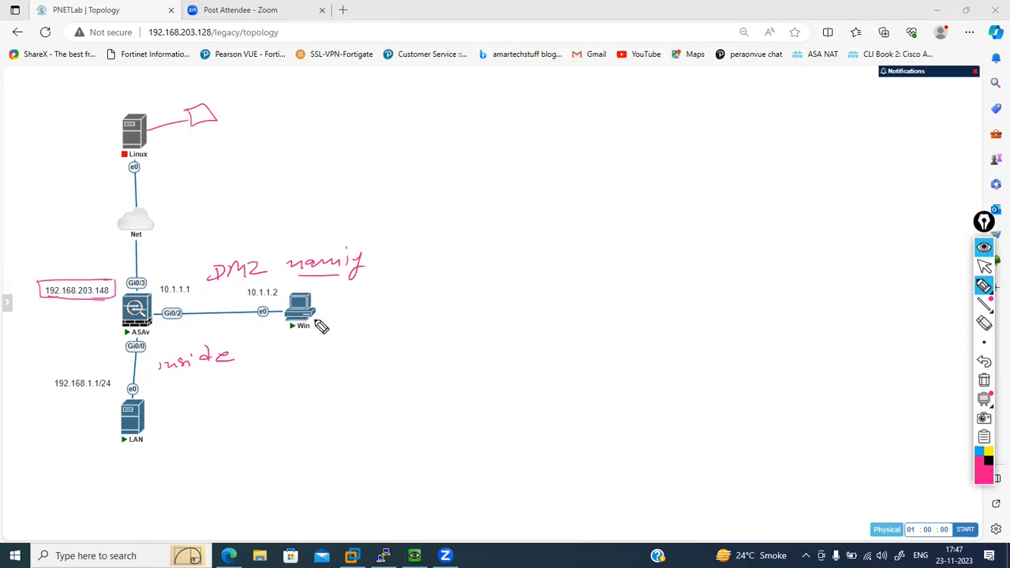
drag(319, 314, 356, 324)
drag(355, 310, 369, 308)
drag(356, 317, 387, 307)
mouse_move(381, 309)
mouse_down()
mouse_move(382, 319)
mouse_move(398, 313)
mouse_up()
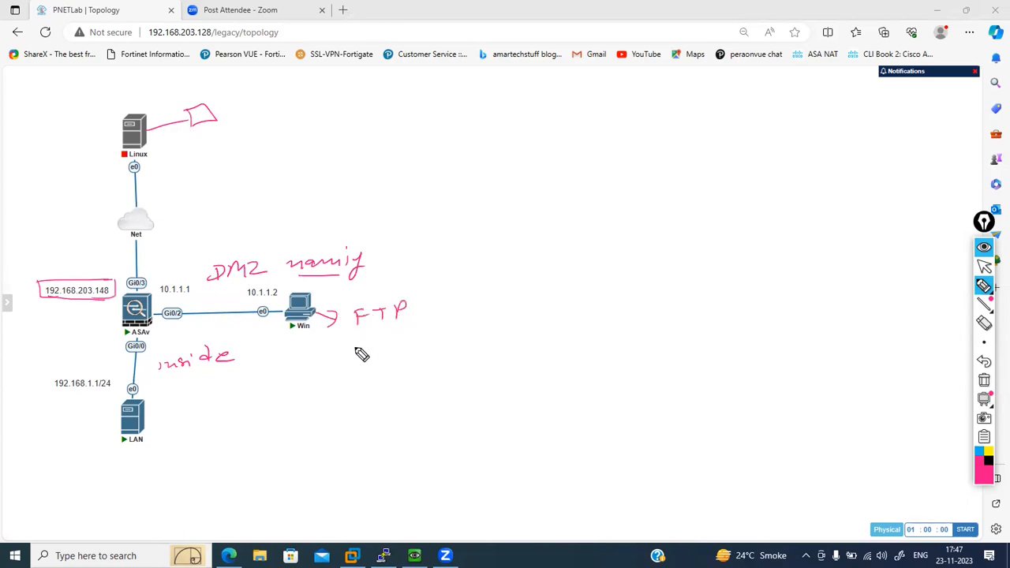
mouse_move(362, 334)
mouse_down()
mouse_move(362, 349)
mouse_move(372, 340)
mouse_up()
mouse_move(372, 334)
mouse_down()
mouse_move(372, 348)
mouse_move(390, 334)
mouse_up()
mouse_move(383, 335)
mouse_down()
mouse_move(384, 348)
mouse_move(409, 330)
mouse_move(401, 347)
mouse_up()
mouse_move(417, 323)
mouse_down()
mouse_move(417, 346)
mouse_move(418, 333)
mouse_up()
drag(361, 361, 427, 356)
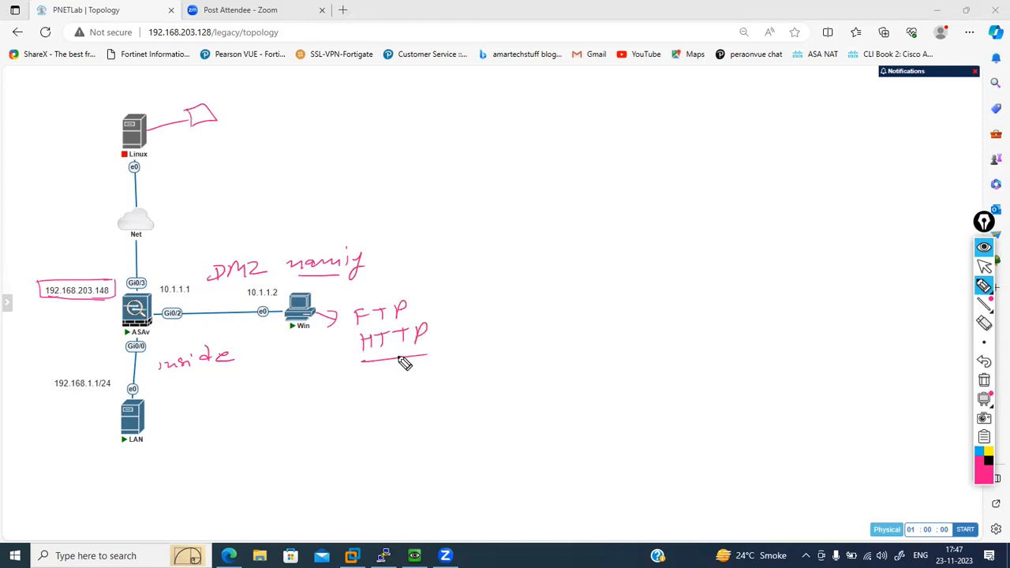
mouse_move(369, 353)
mouse_down()
mouse_move(354, 362)
mouse_move(372, 372)
mouse_up()
drag(422, 299, 442, 342)
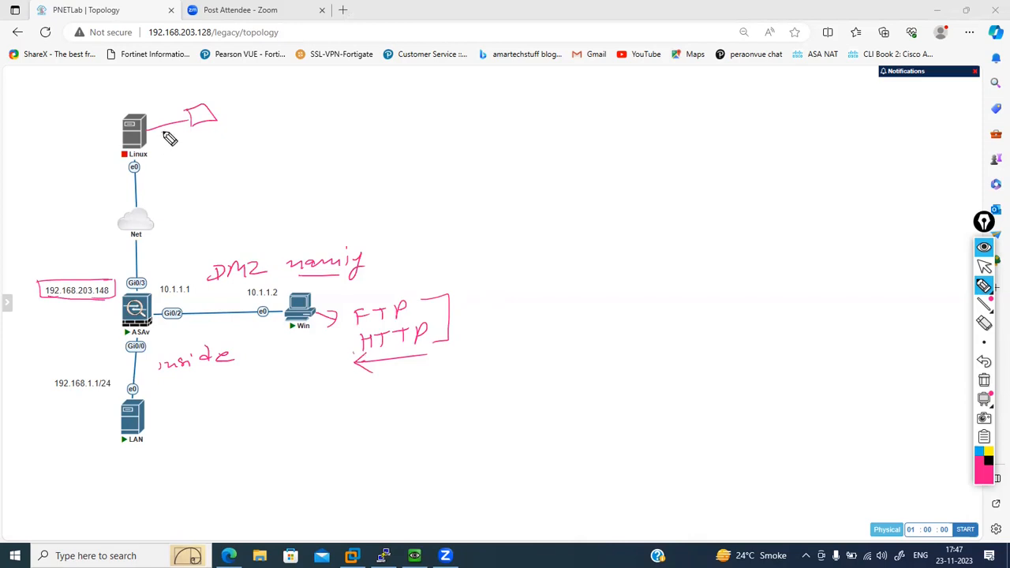
- Clear all annotations and open the ASAv console to its command prompt
click(985, 381)
click(986, 268)
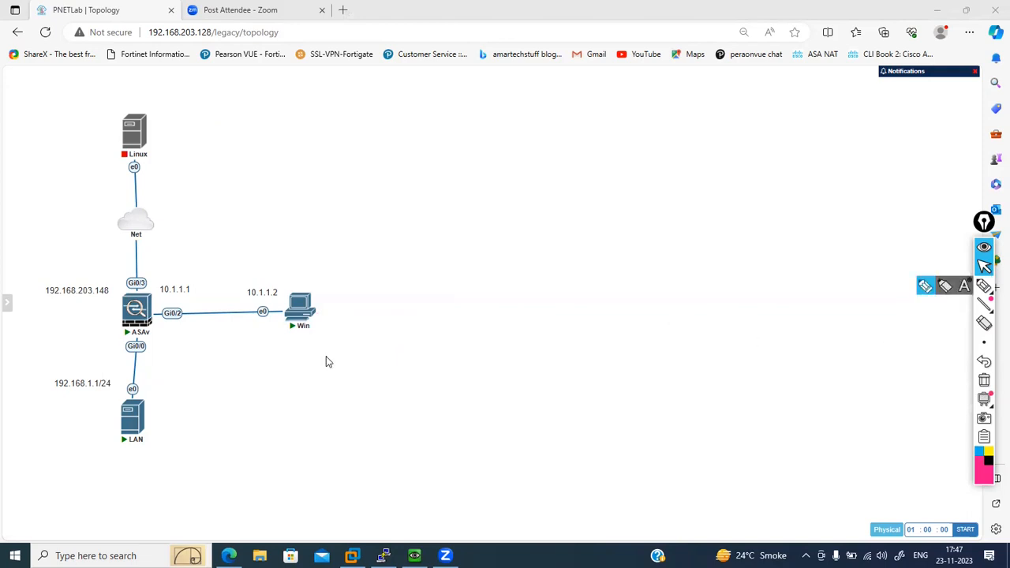
click(131, 314)
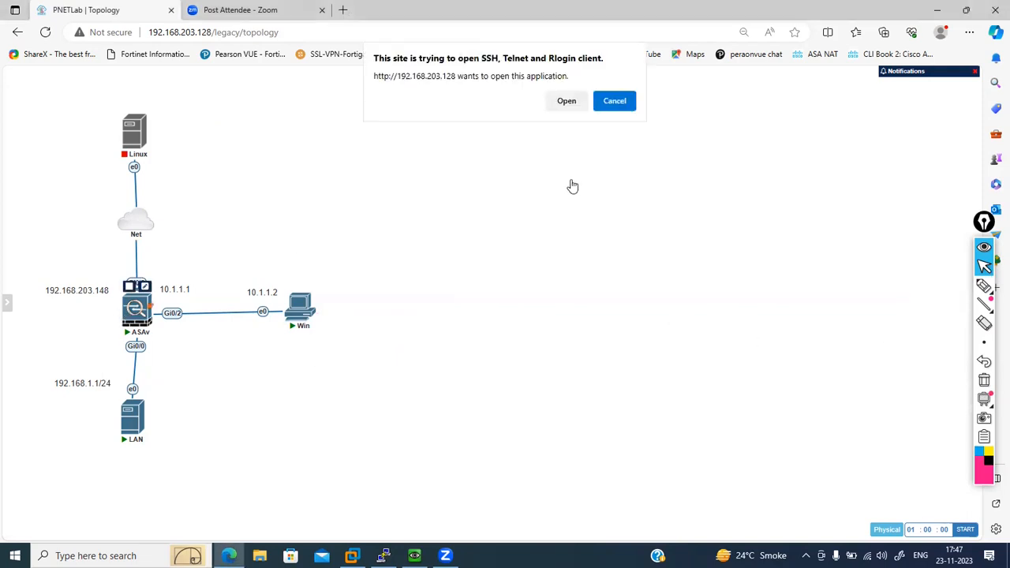
click(561, 102)
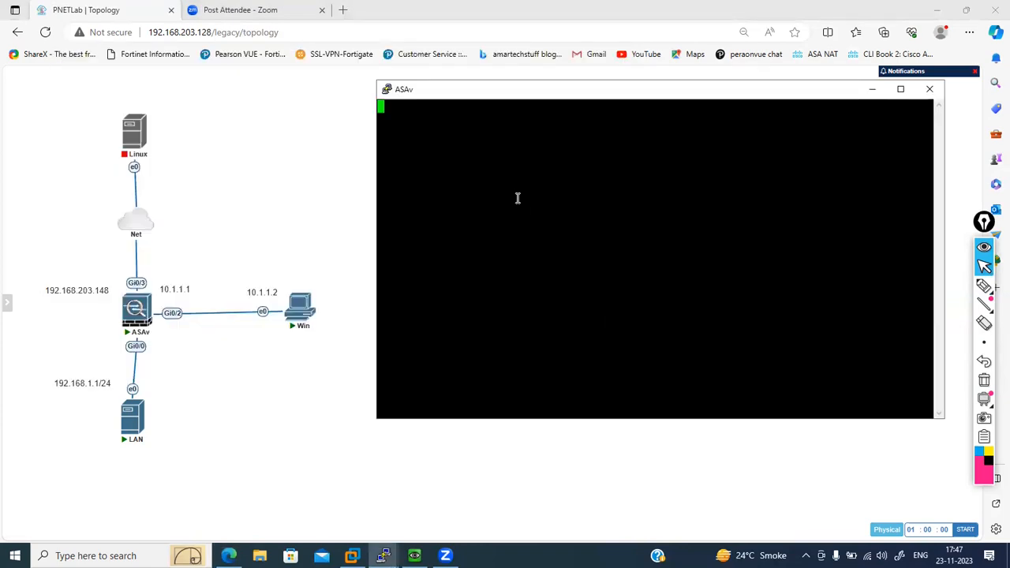
key(Return)
key(Return)
key(Return)
- Enter global configuration mode with confi ter and answer no to anonymous error reporting
text(confi ter)
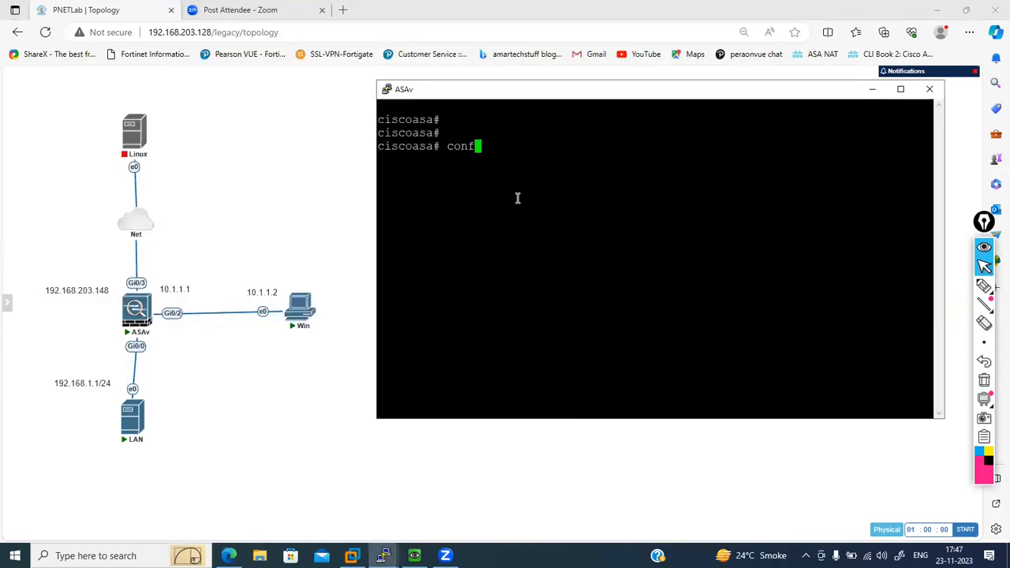
key(Return)
text(no)
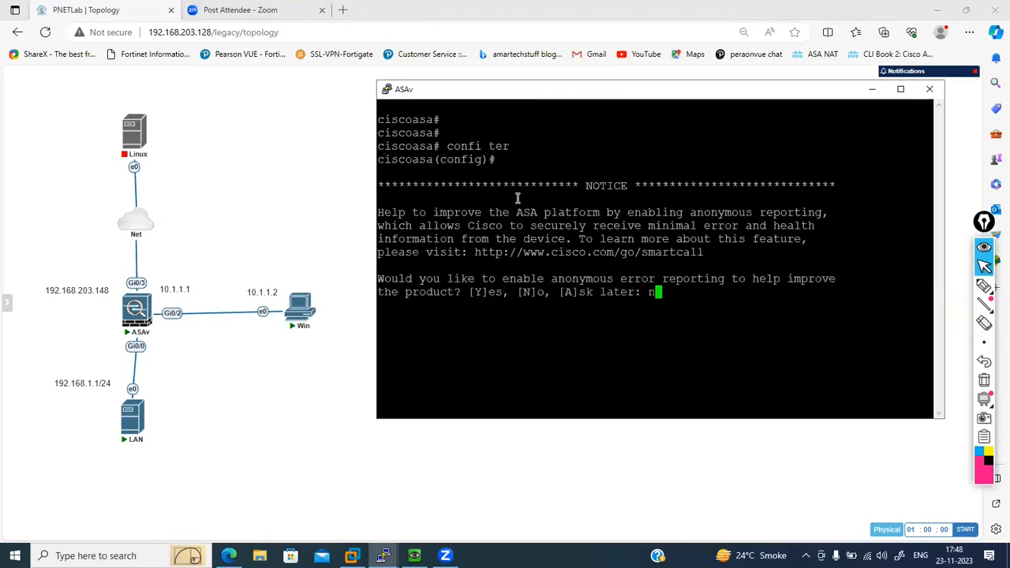
key(Return)
- Configure interface gigabitEthernet 0/3 to get its IP address by DHCP and enable it with no shut
text(interface g)
key(Tab)
text(g)
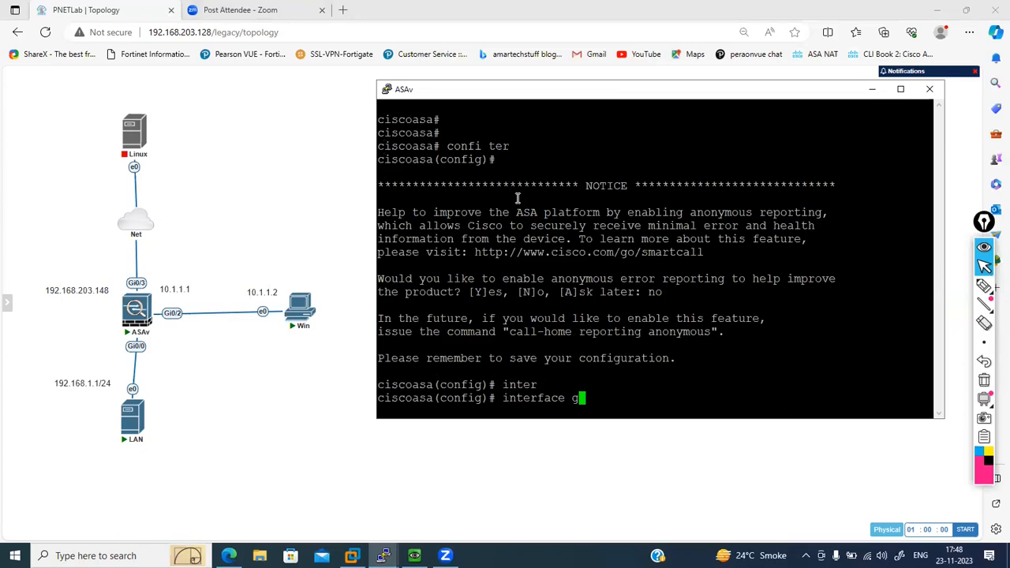
text(igabitEthernet 0/)
key(Tab)
text(0/3)
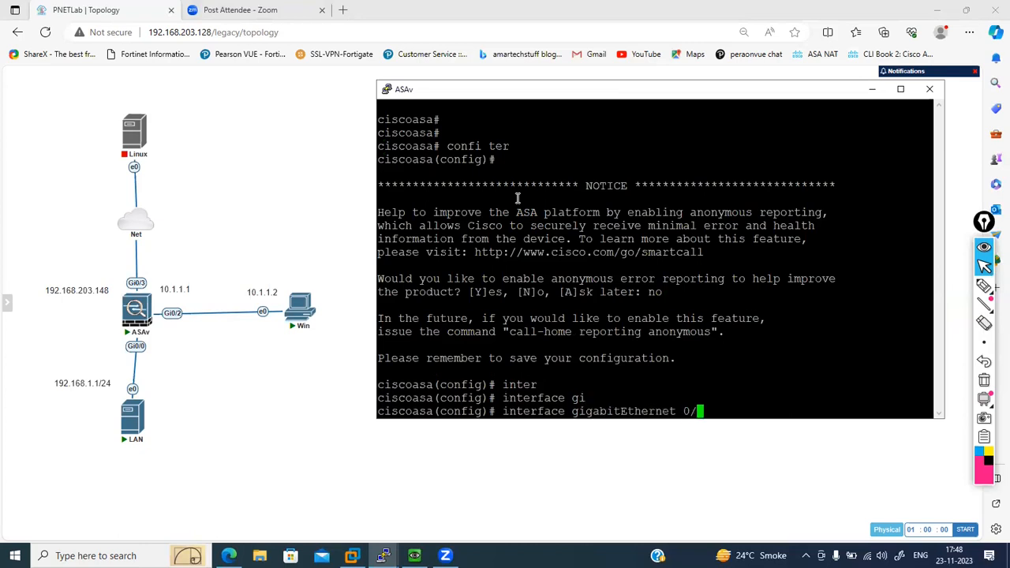
key(Return)
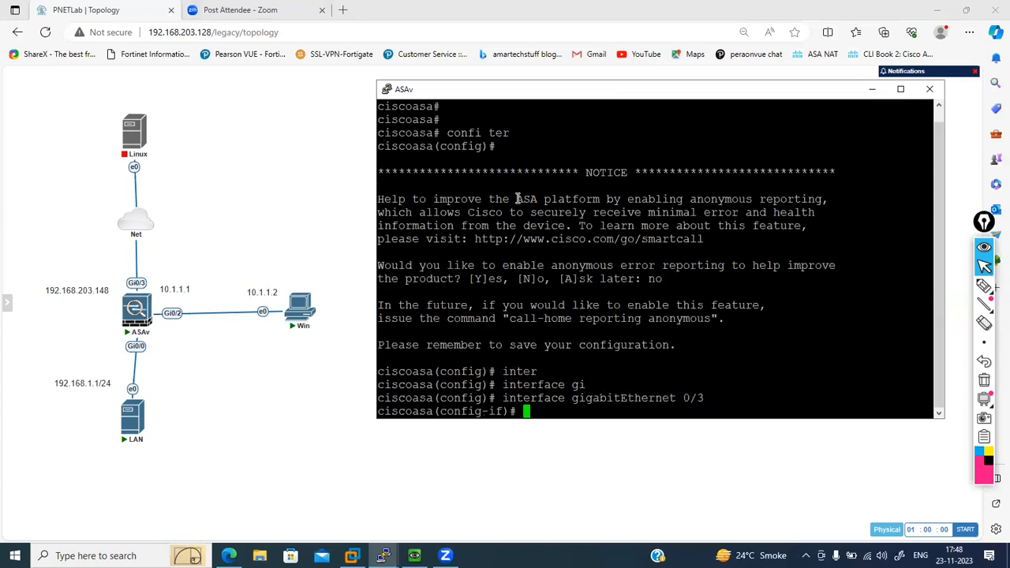
mouse_move(135, 325)
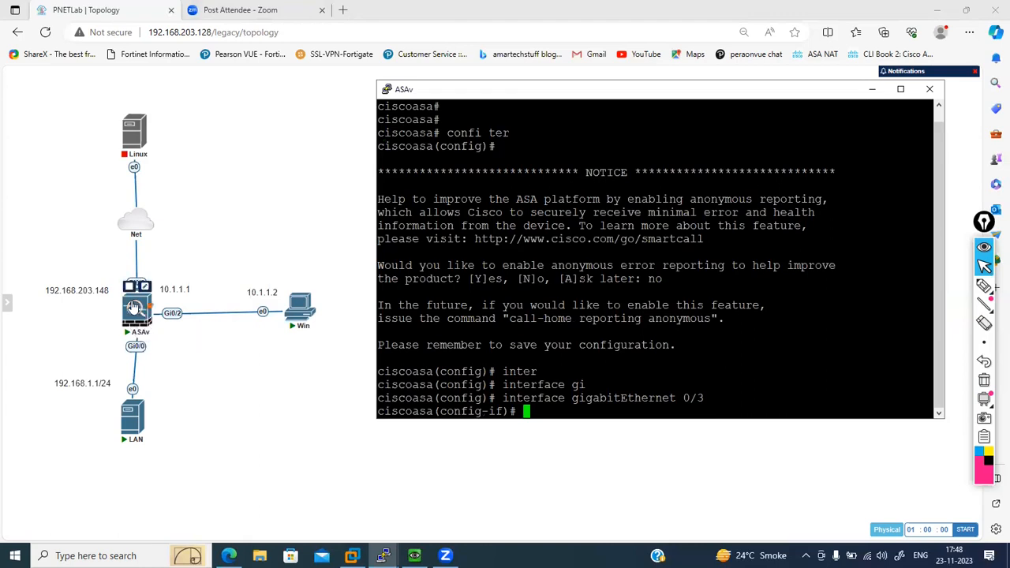
mouse_move(147, 306)
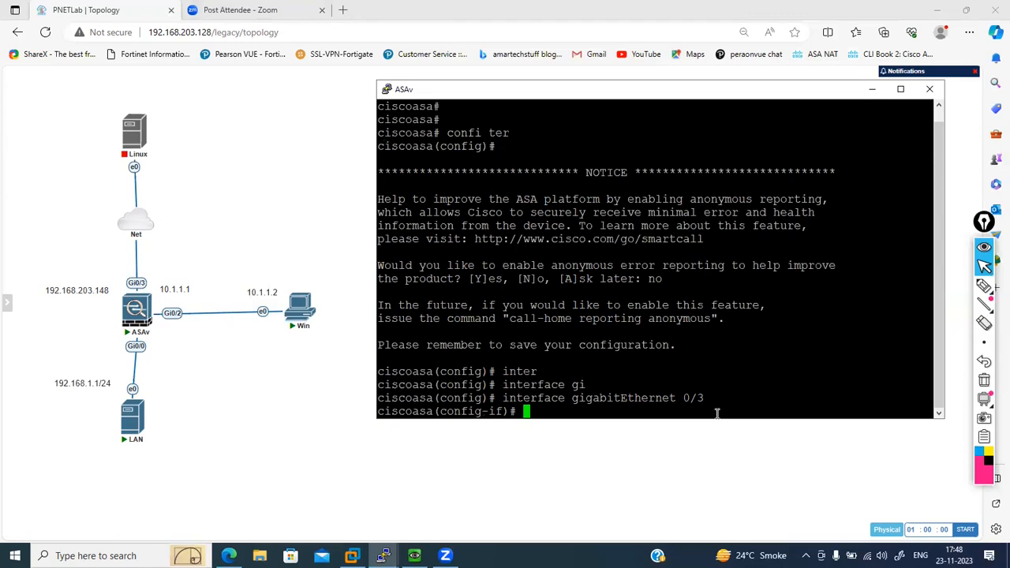
text(p add dhcp)
key(Return)
text(no shut)
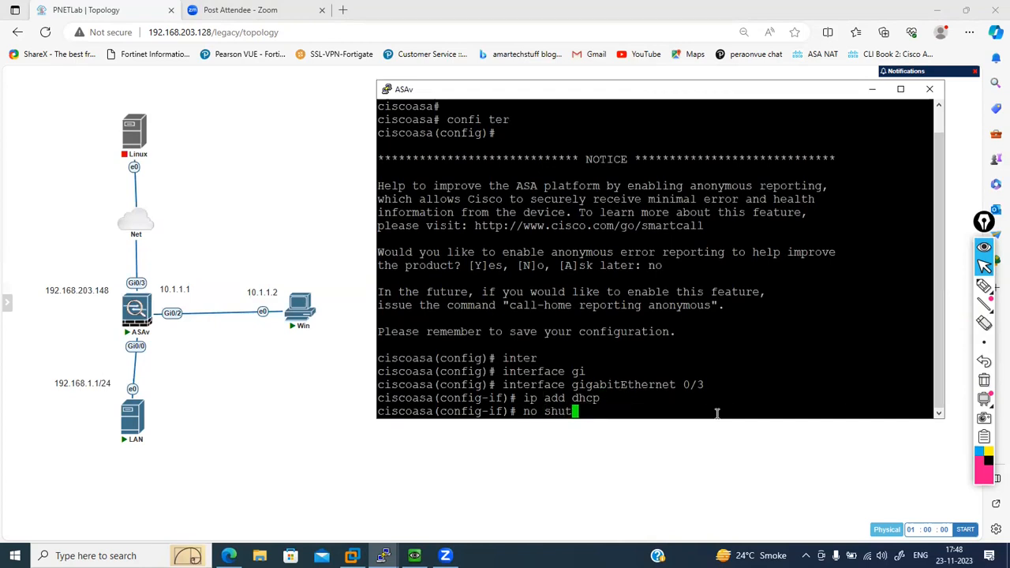
key(Return)
- Assign the name outside to interface gigabitEthernet 0/3 with nameif
text(name)
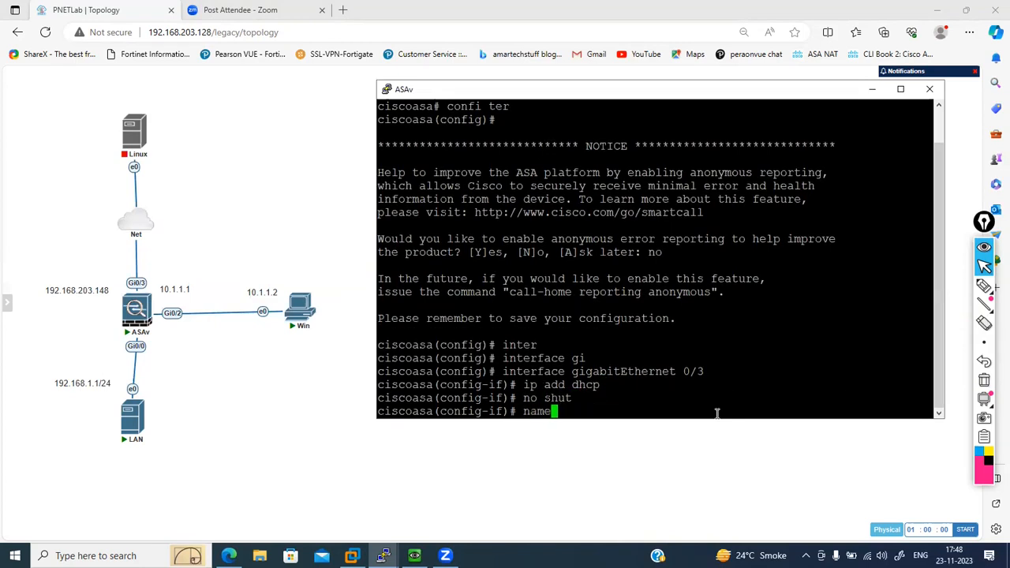
text(if outside)
key(Return)
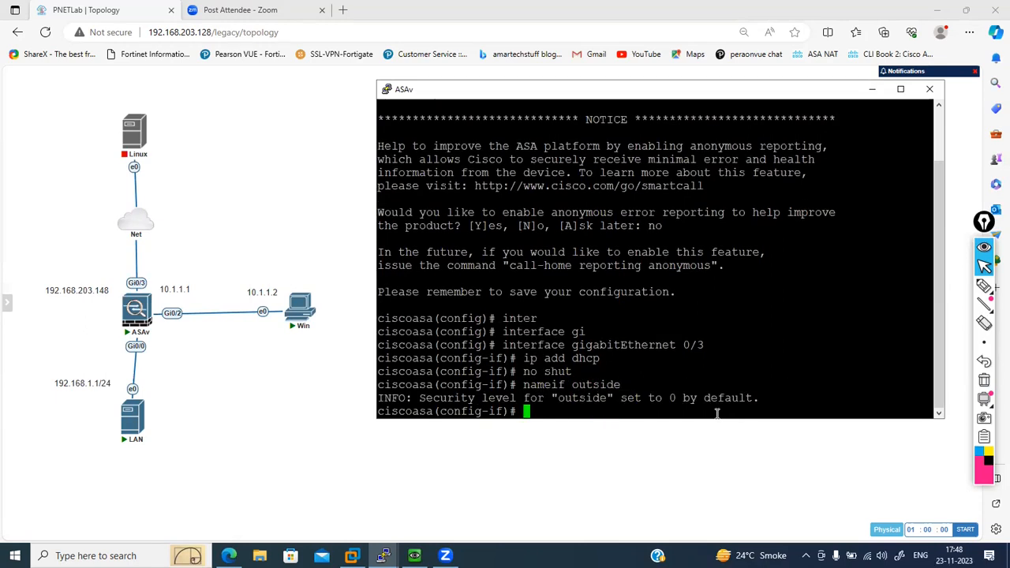
drag(666, 400, 673, 399)
click(659, 401)
- Enter interface gi0/0 configuration and assign it the IP address 192.168.1.1 with mask 255.255.255.0
text(inter gi0/0)
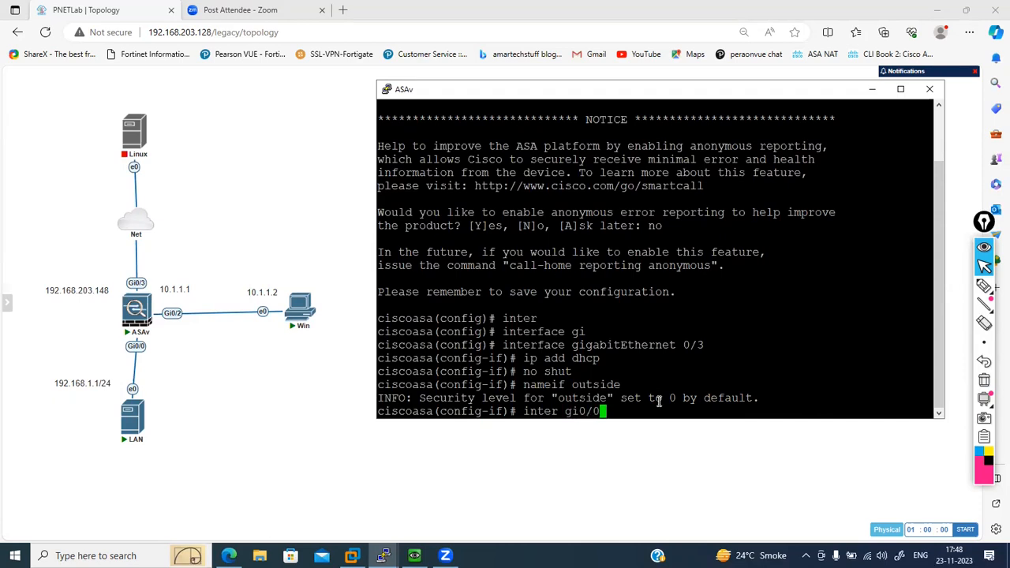
key(Return)
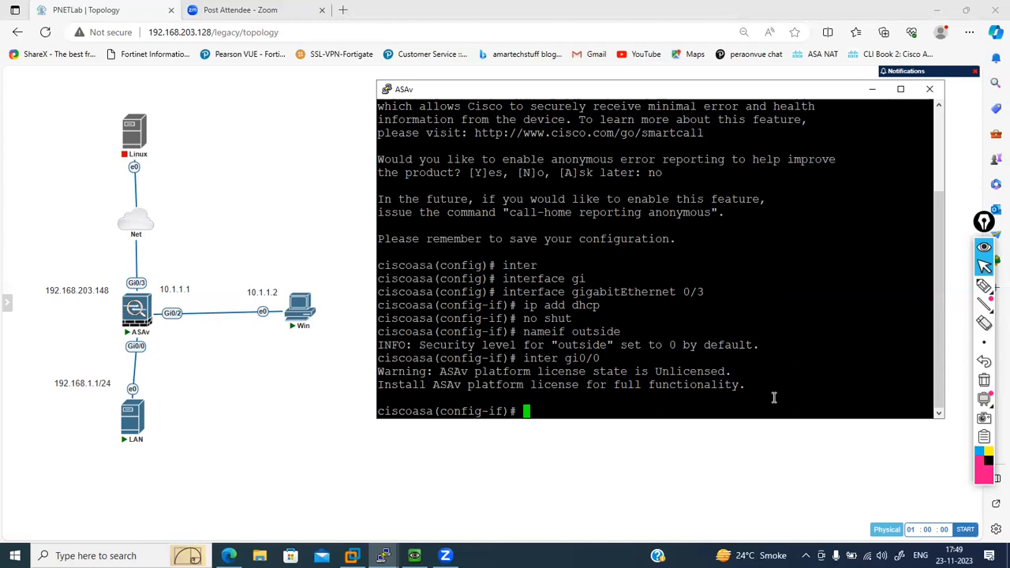
text(p add 192.168)
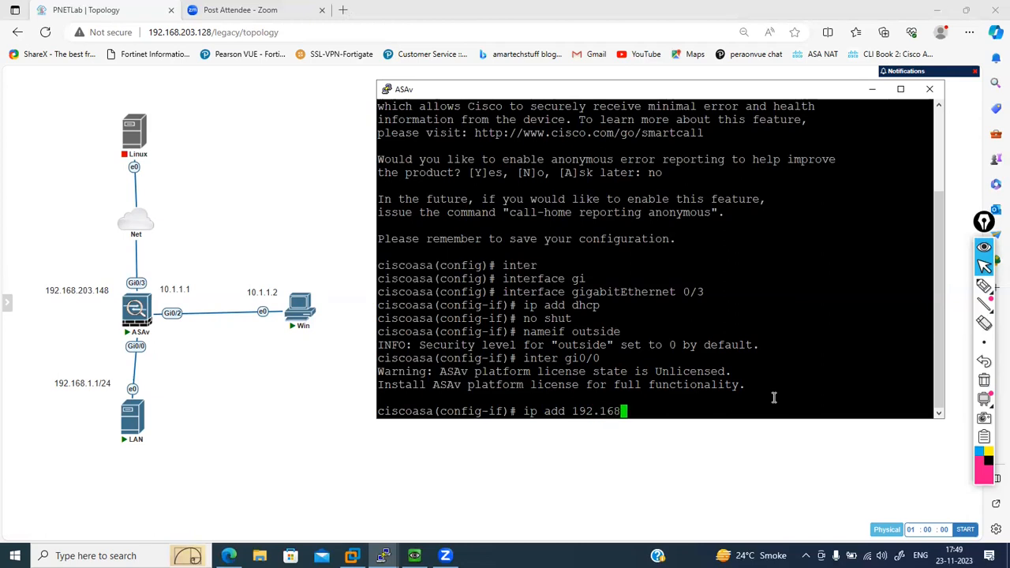
text(.1.1 255.255.255.0)
key(Return)
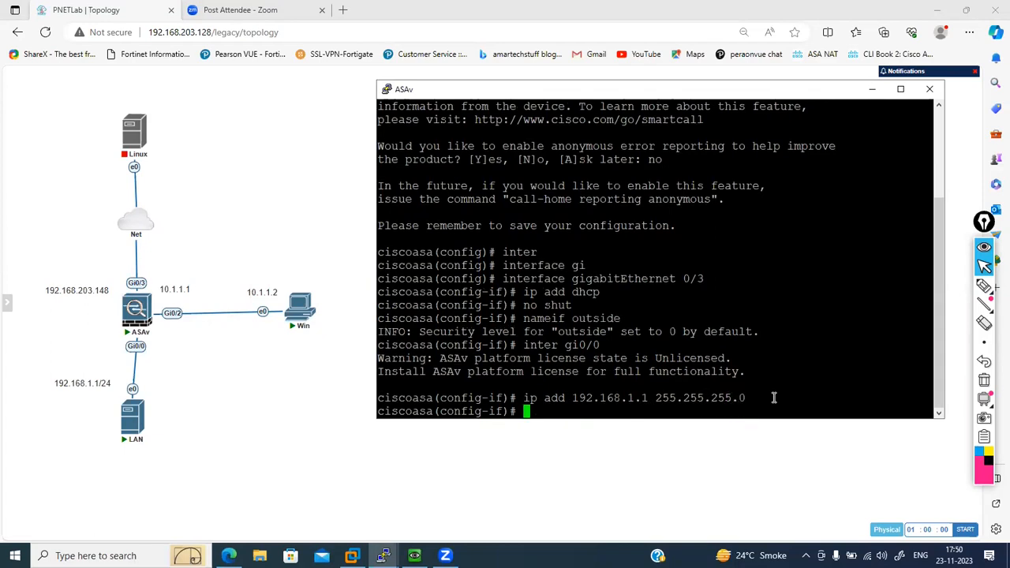
- Assign the name inside to interface gi0/0 with nameif
text(eif inside)
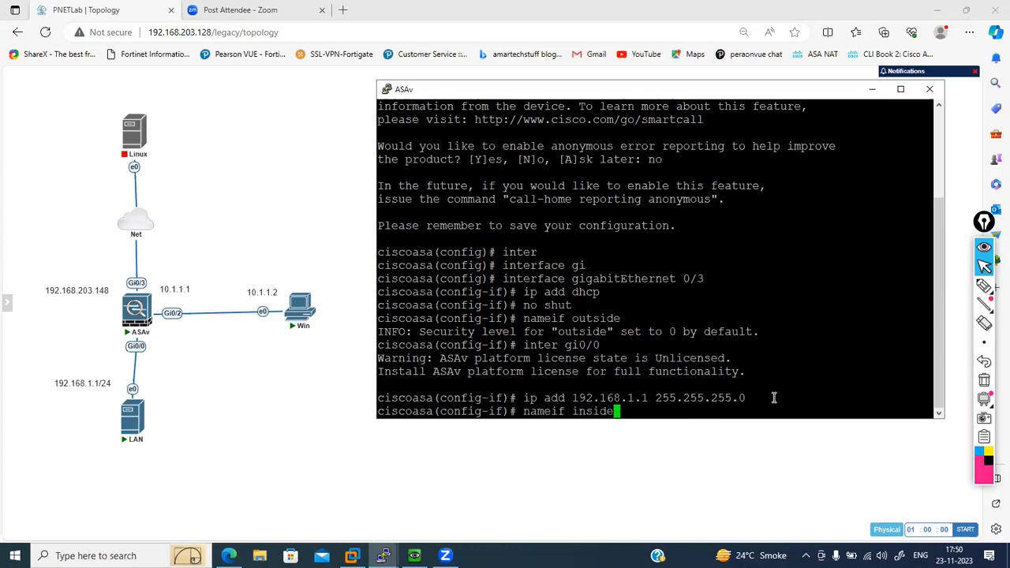
key(Return)
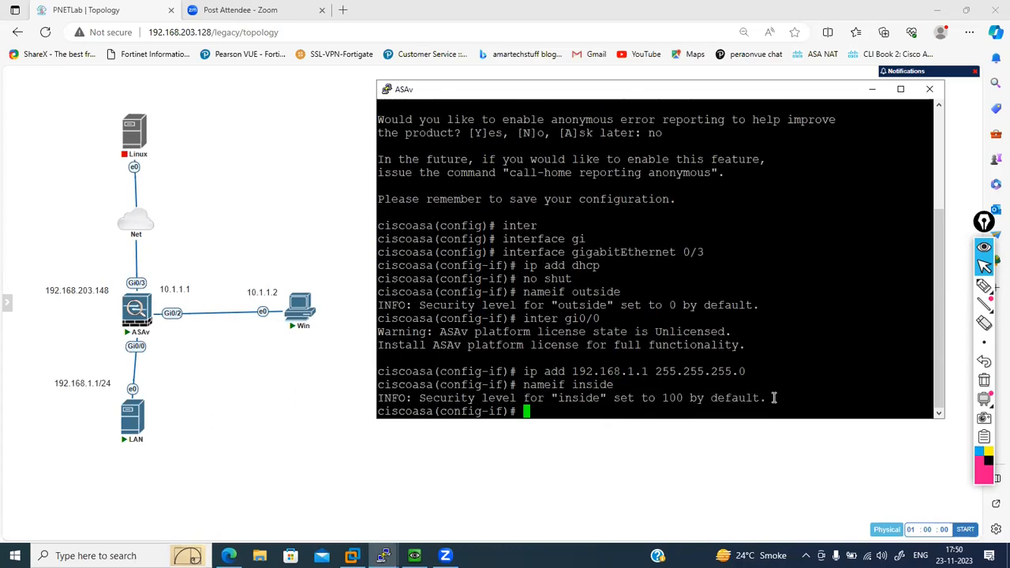
drag(665, 400, 684, 397)
click(680, 398)
- Switch to interface gi0/2 configuration and enable the interface with no shut
text(exi)
key(BackSpace)
key(BackSpace)
key(BackSpace)
text(int gi0/2)
key(Return)
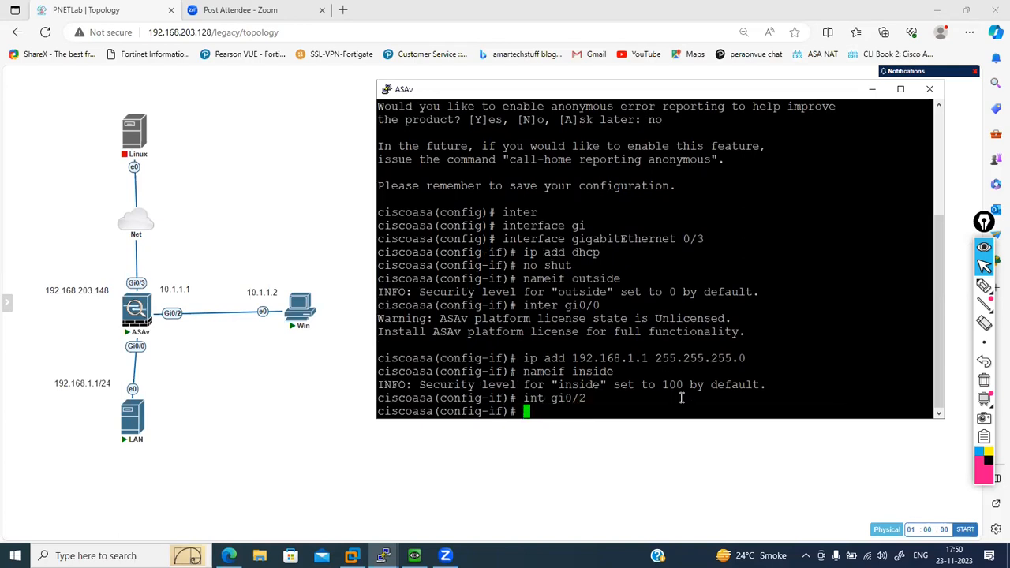
text(no shut)
key(Return)
- Give interface gi0/2 the IP address 10.1.1.1 with mask 255.255.255.0 and issue no shut again
text(ip add 10.1.1.1 )
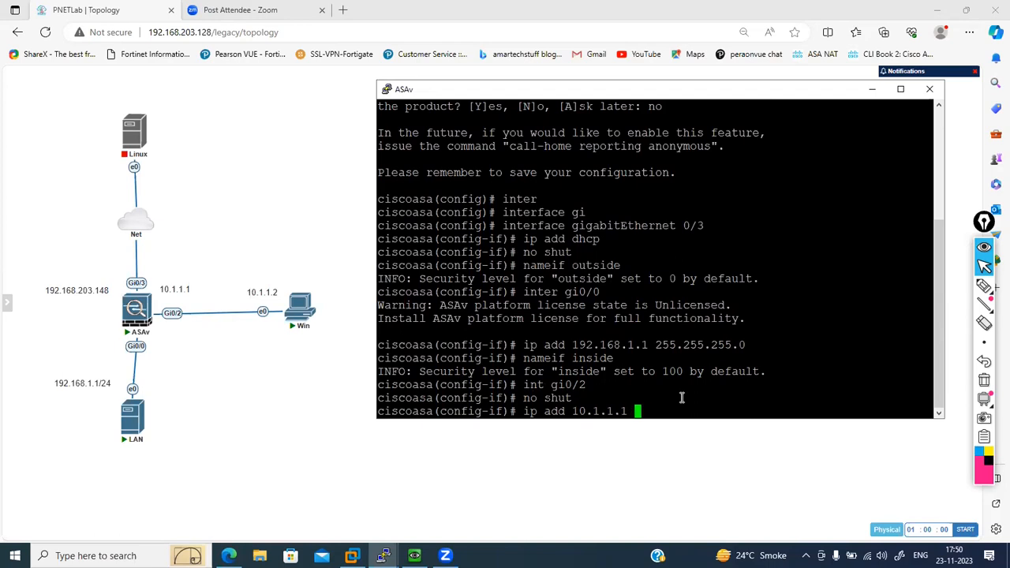
text(255.255.255.0)
key(Return)
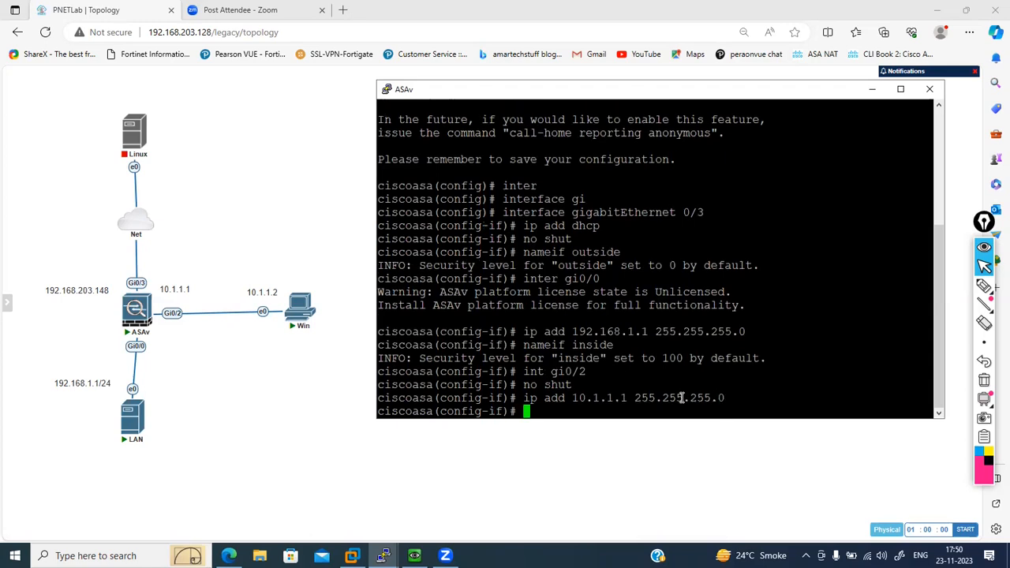
text(no shut)
key(Return)
- Name interface gi0/2 DMZ with nameif and set its security-level to 50
text(nameif )
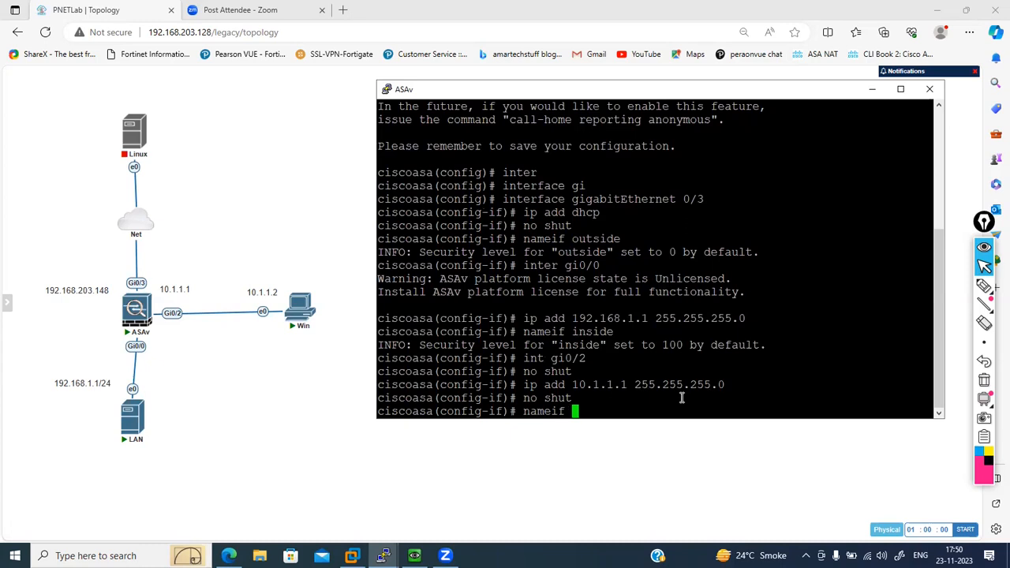
text(DMZ)
key(Return)
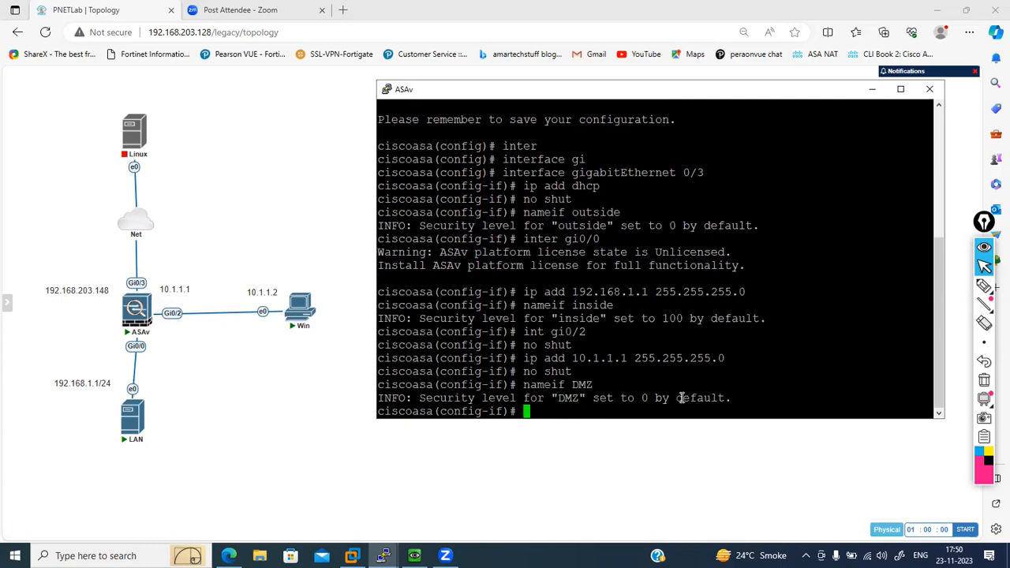
text(se)
text(cu)
key(Tab)
text(50)
key(Return)
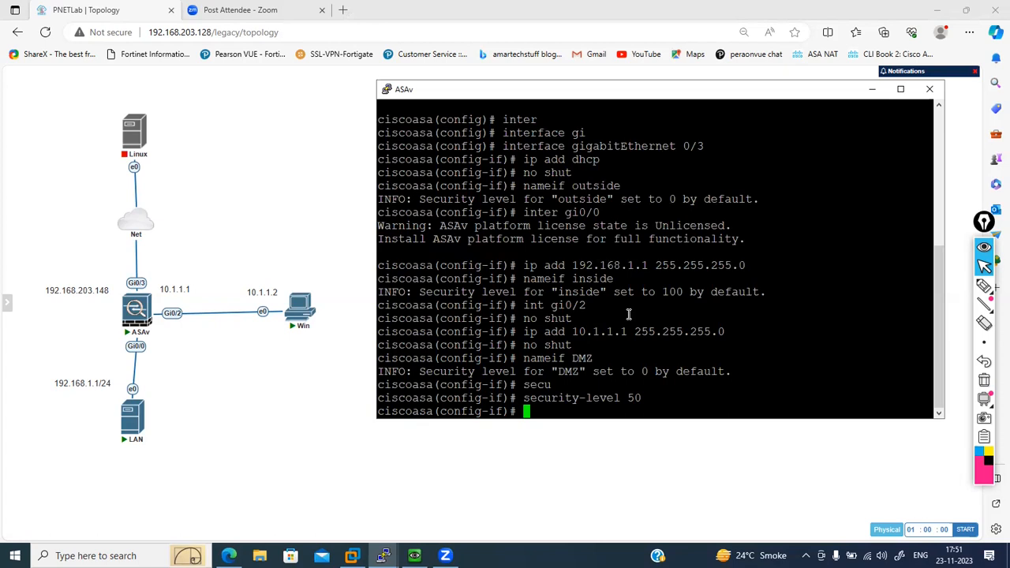
key(Return)
key(Return)
key(Return)
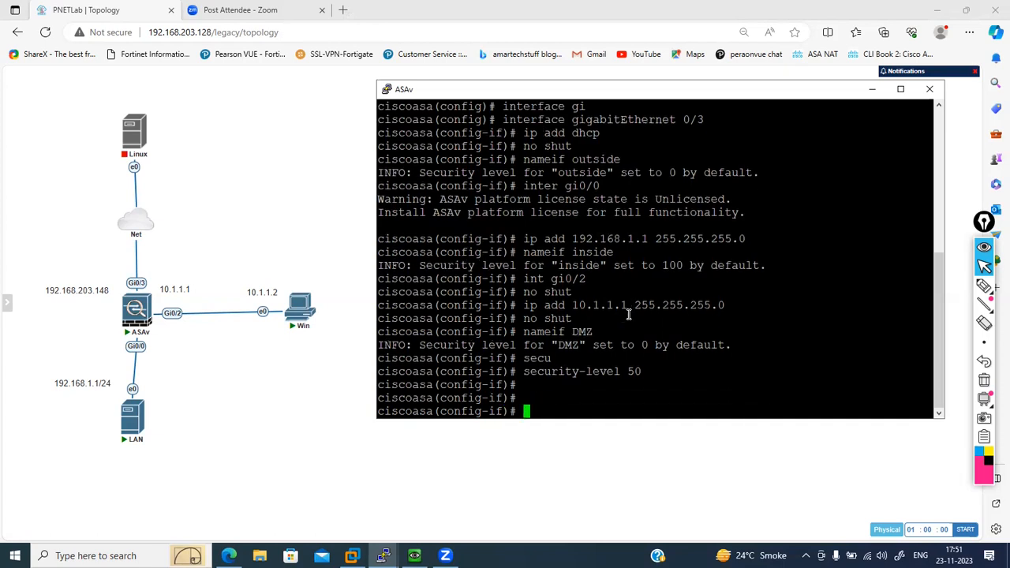
- Display the IP address and status summary of all interfaces with show int ip brief
text(show int ip ad)
key(question)
key(BackSpace)
key(BackSpace)
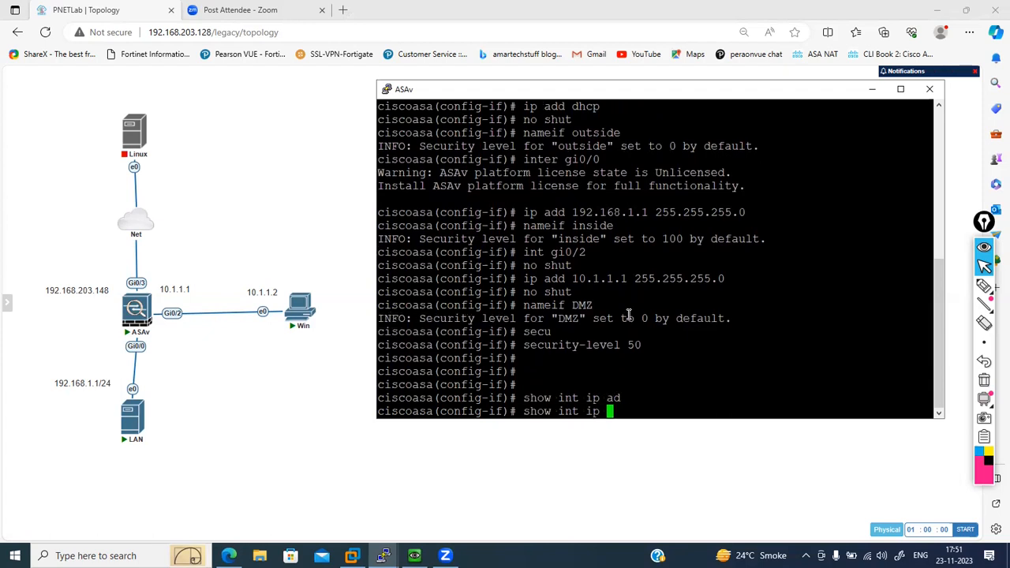
text(br)
key(Tab)
key(Return)
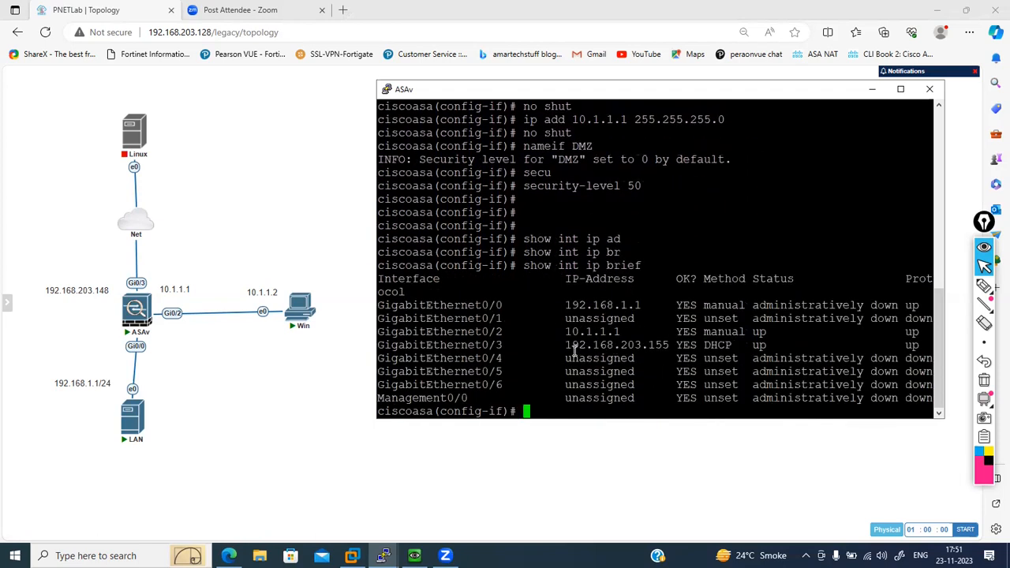
- Copy GigabitEthernet0/3's address from the console and replace the topology's outside address label beside the ASAv with 192.168.203.155
drag(566, 349, 665, 339)
key(ctrl+c)
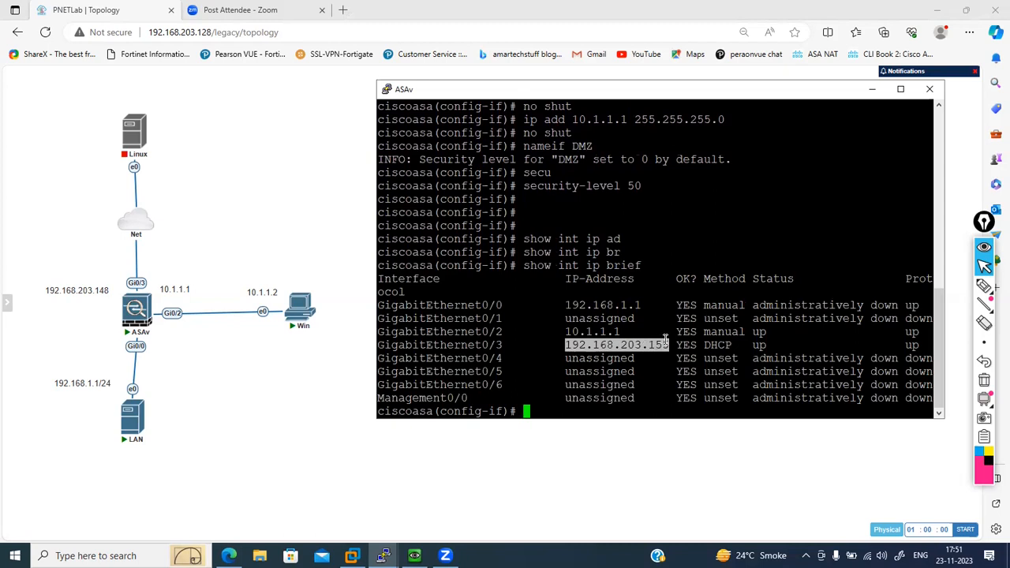
click(85, 294)
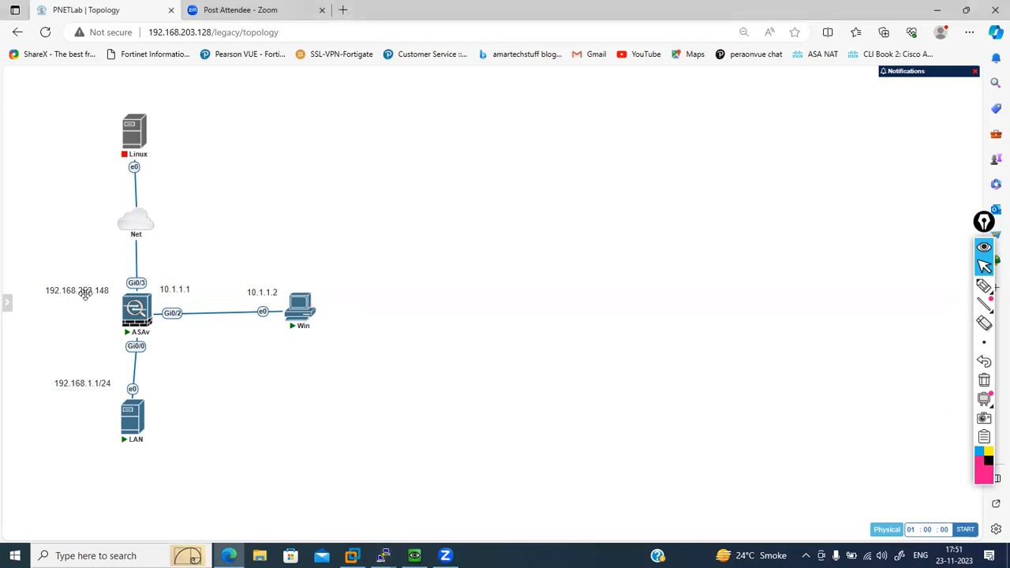
double_click(86, 294)
key(ctrl+a)
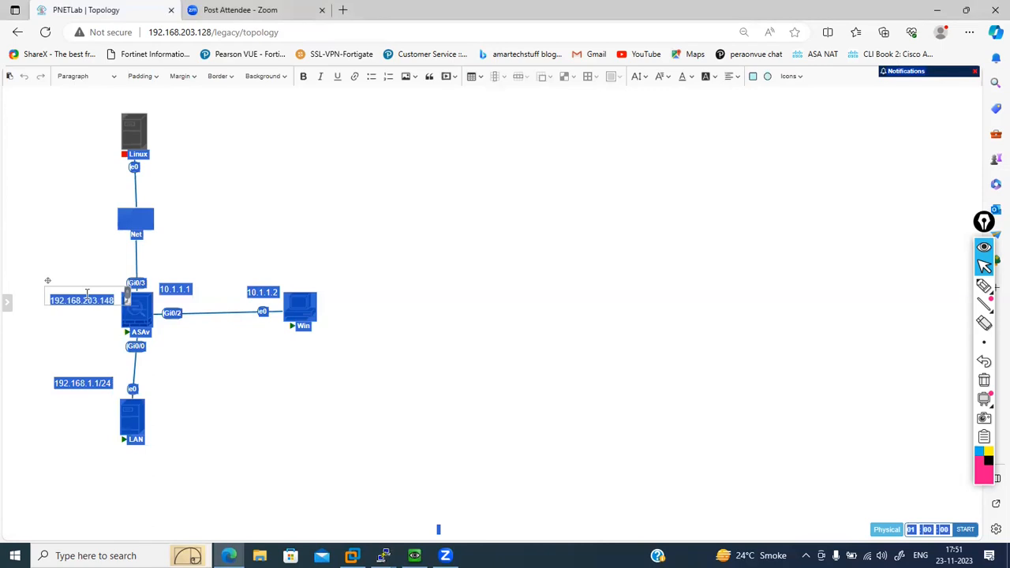
click(87, 295)
double_click(87, 294)
key(ctrl+v)
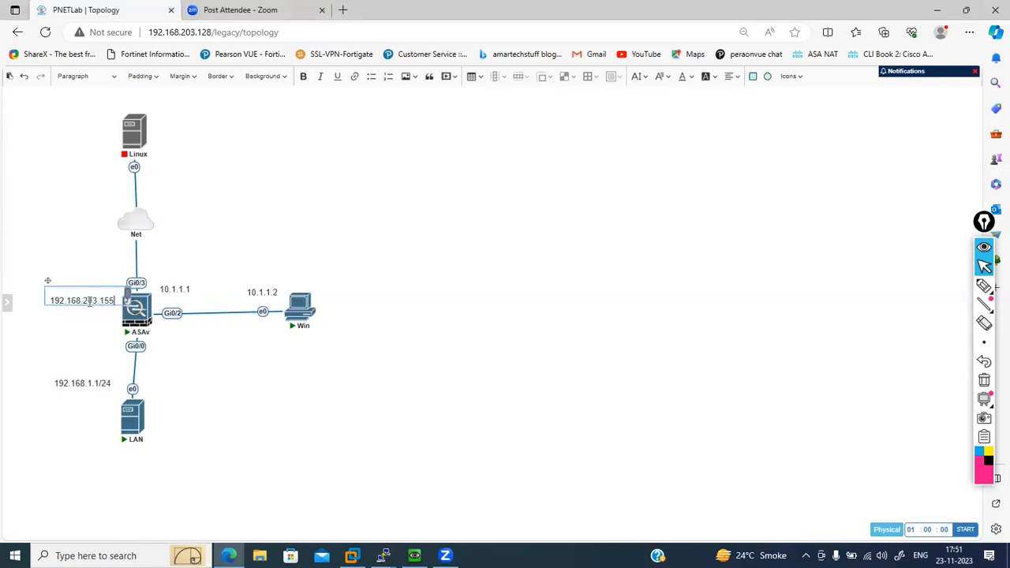
click(89, 337)
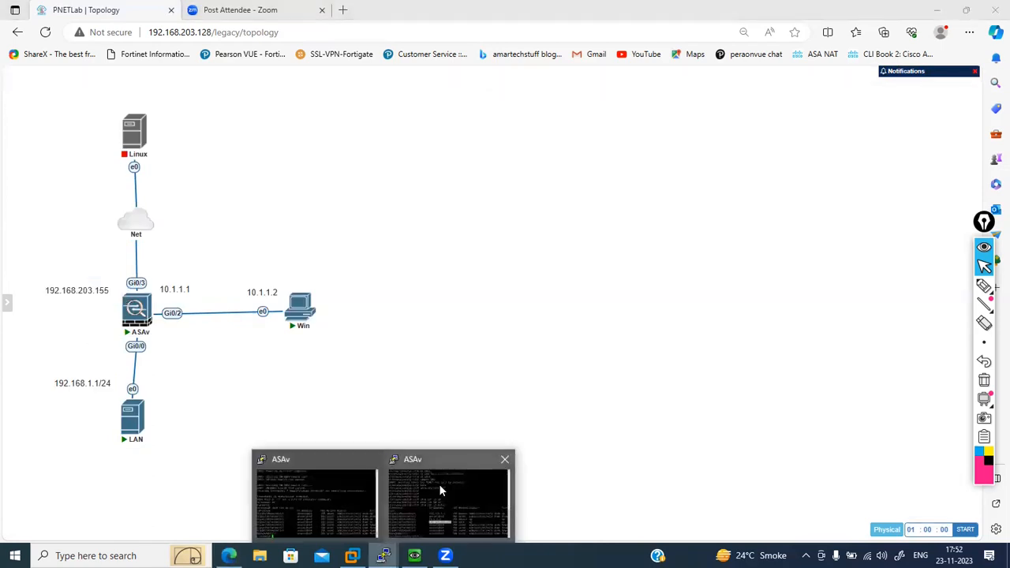
- Return to the ASAv console, exit interface configuration and create the network object Lan-Subnet
click(438, 484)
click(654, 353)
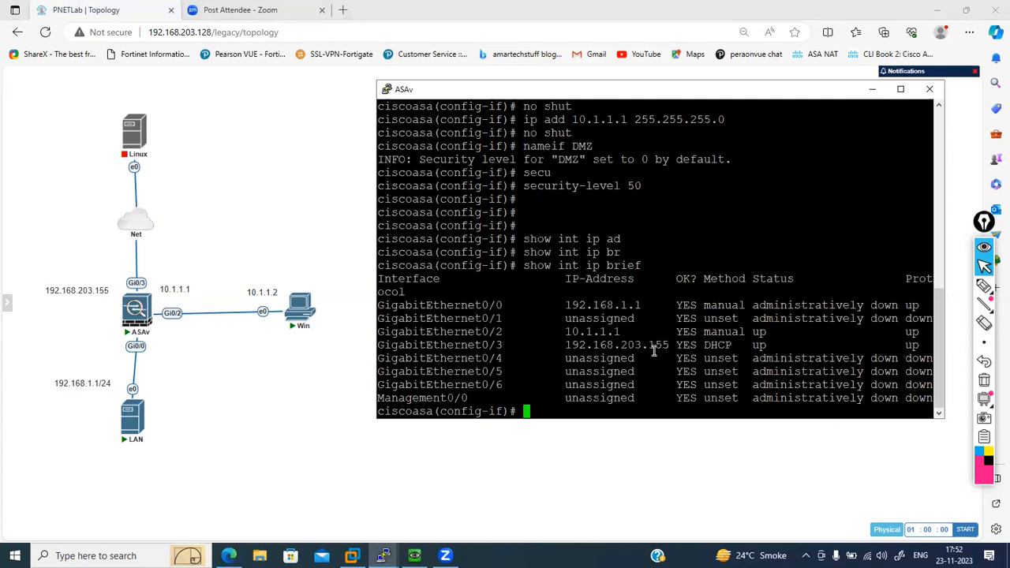
text(exit)
key(Return)
text(o)
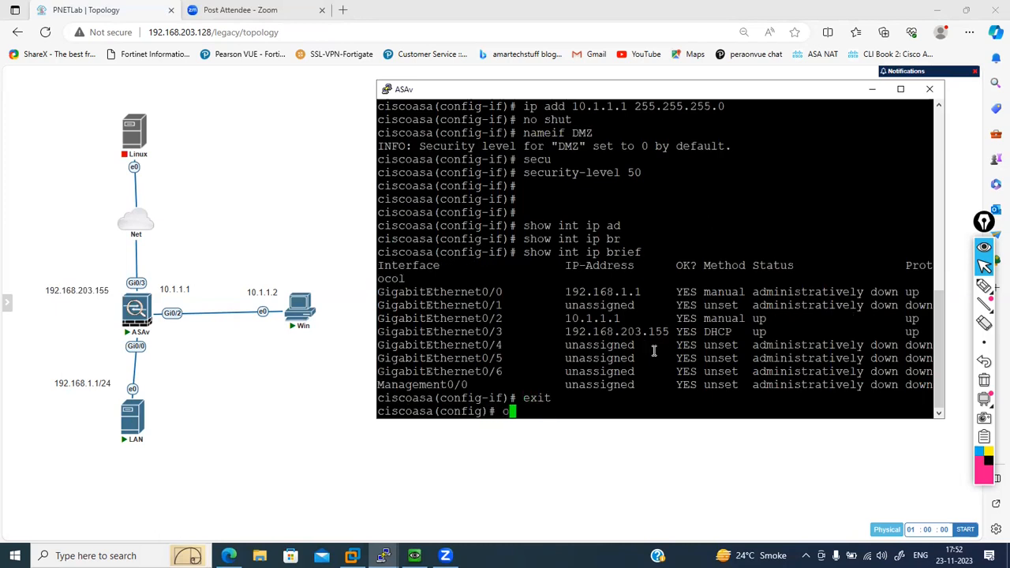
text(bject network )
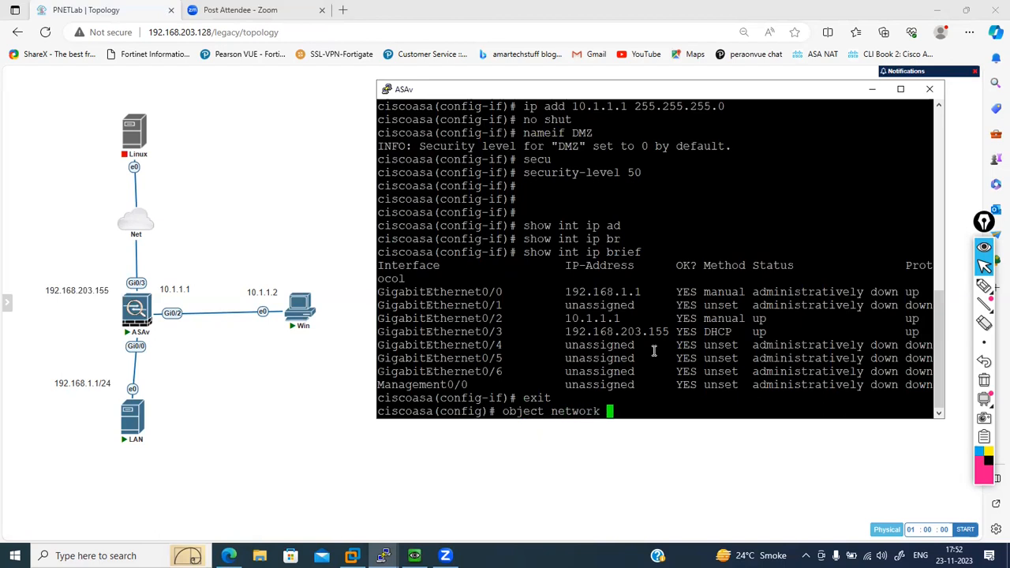
text(Lan-Subnet)
key(Return)
- Define the Lan-Subnet object as subnet 192.168.1.0 with mask 255.255.255.0
text(subnet )
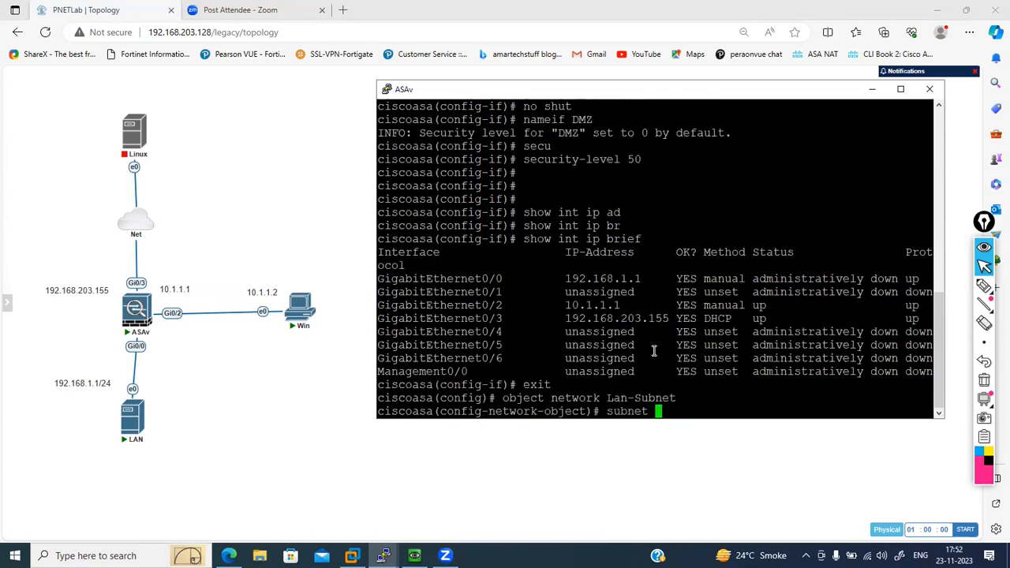
text(192.168.1.1)
key(BackSpace)
key(BackSpace)
text(0 255.2)
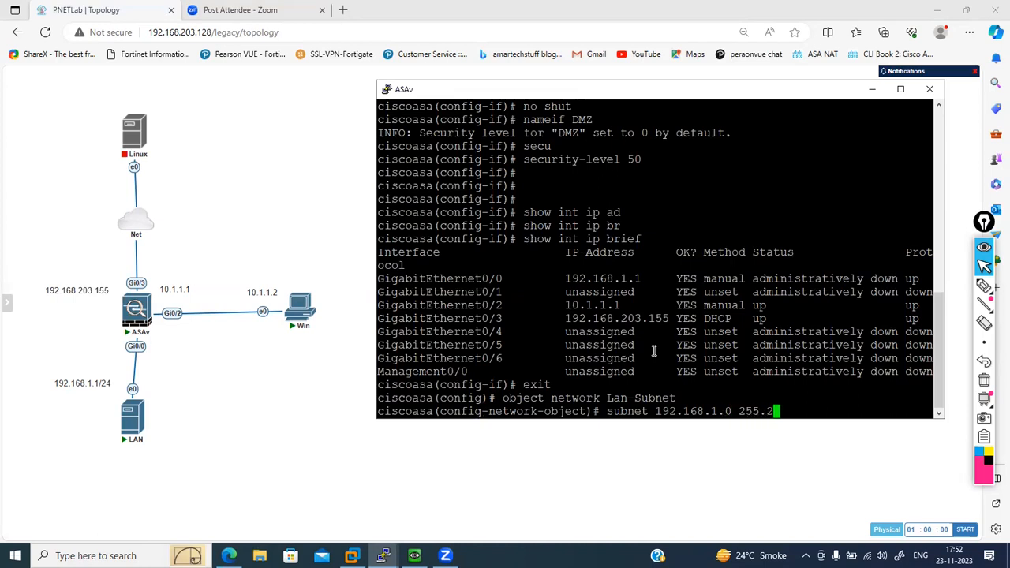
text(55.255.0)
key(Return)
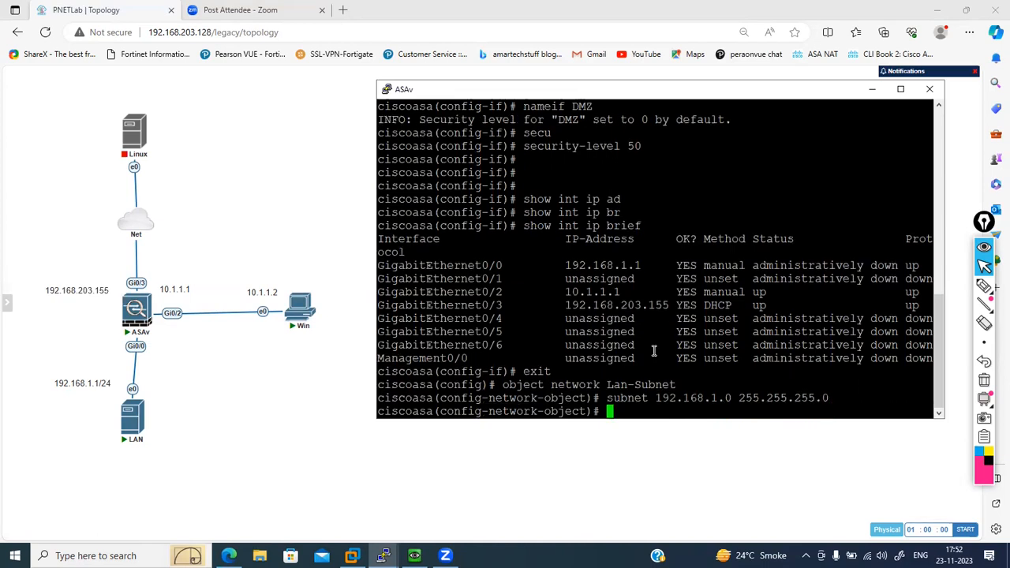
key(Return)
key(Return)
text(des)
key(Tab)
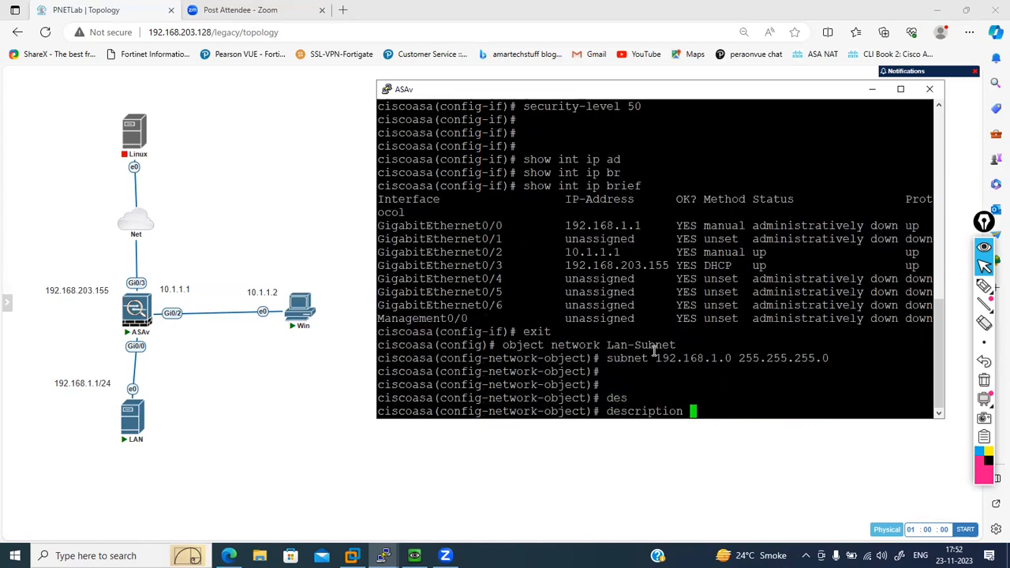
key(BackSpace)
key(BackSpace)
key(BackSpace)
key(BackSpace)
key(BackSpace)
key(BackSpace)
key(BackSpace)
key(BackSpace)
key(BackSpace)
key(BackSpace)
key(BackSpace)
key(BackSpace)
- Exit the Lan-Subnet object and create a network object named WAN-IP2
text(exit)
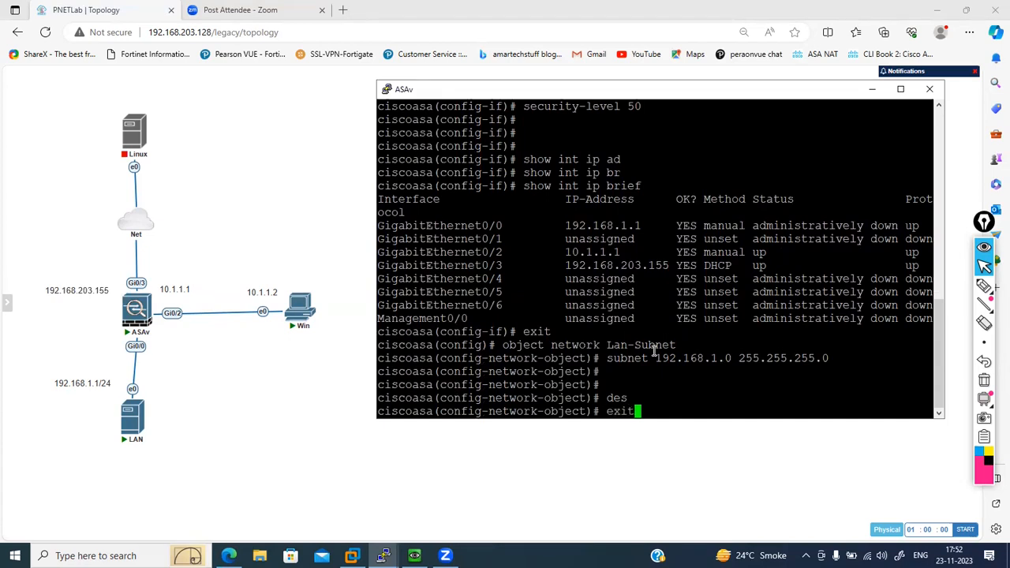
key(Return)
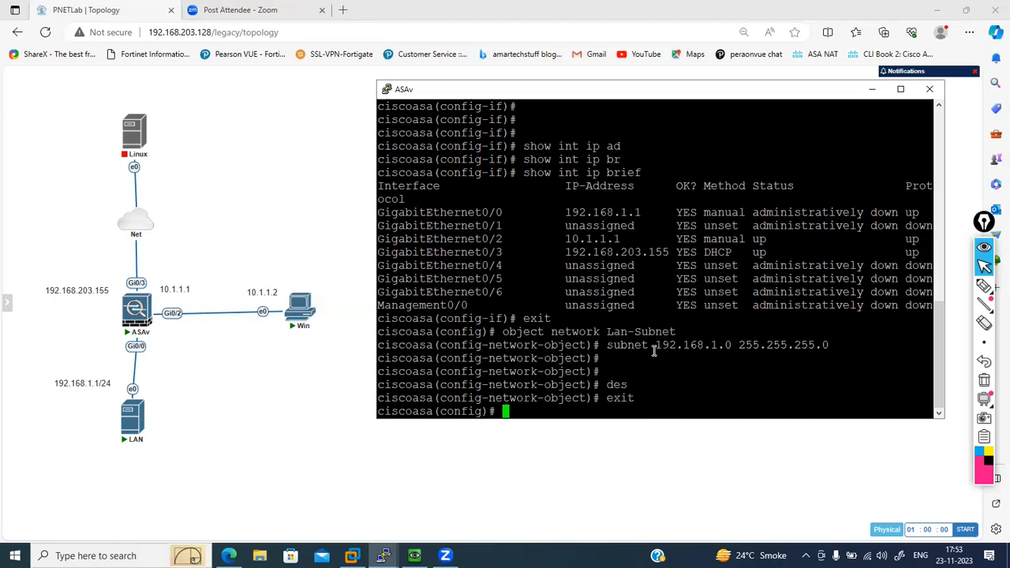
text(object net)
key(Tab)
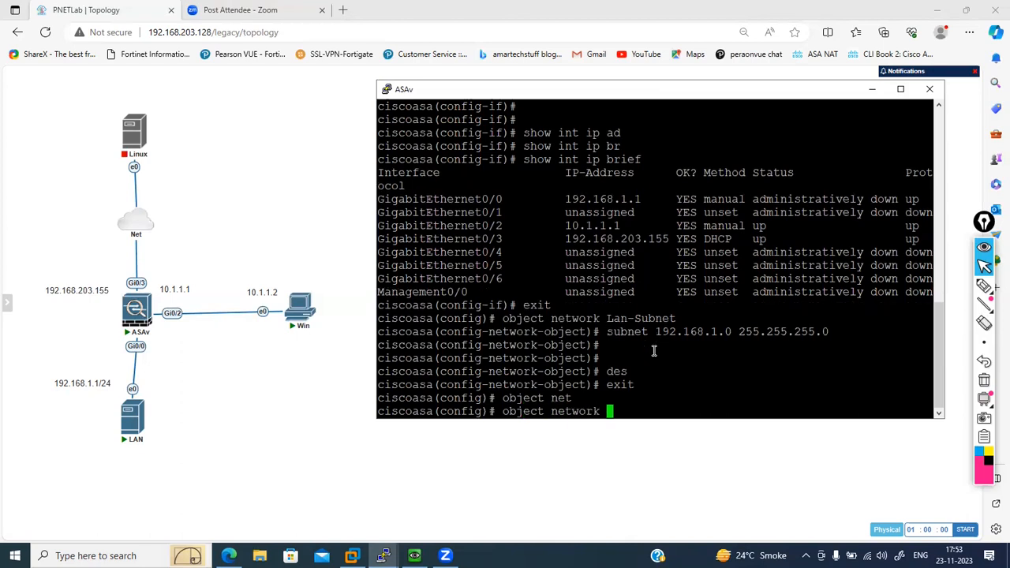
text(WAN-IP2)
key(Return)
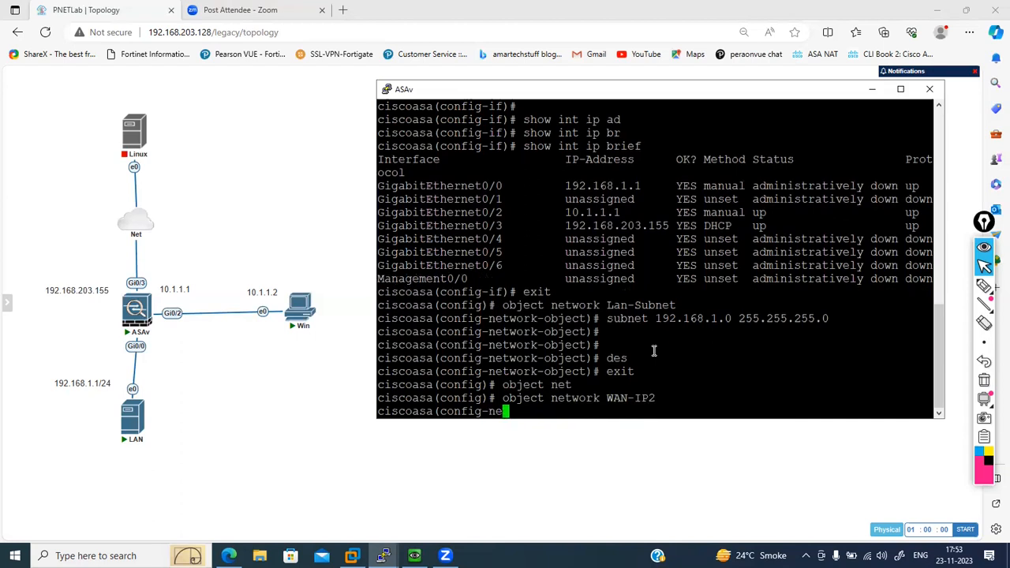
- Define the WAN-IP2 object as host 192.168.203.148
text(host )
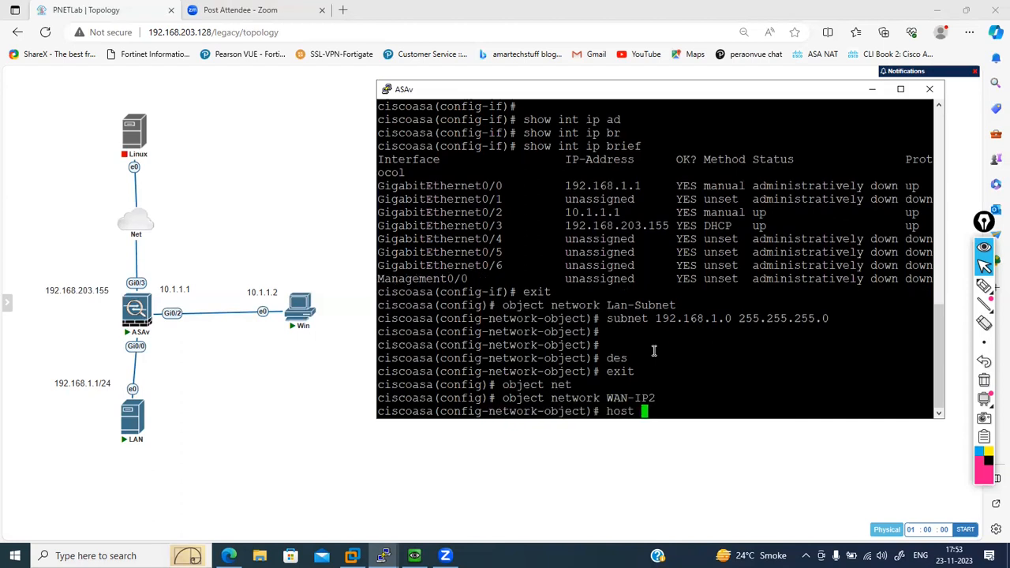
text(192.168.203.148)
key(Return)
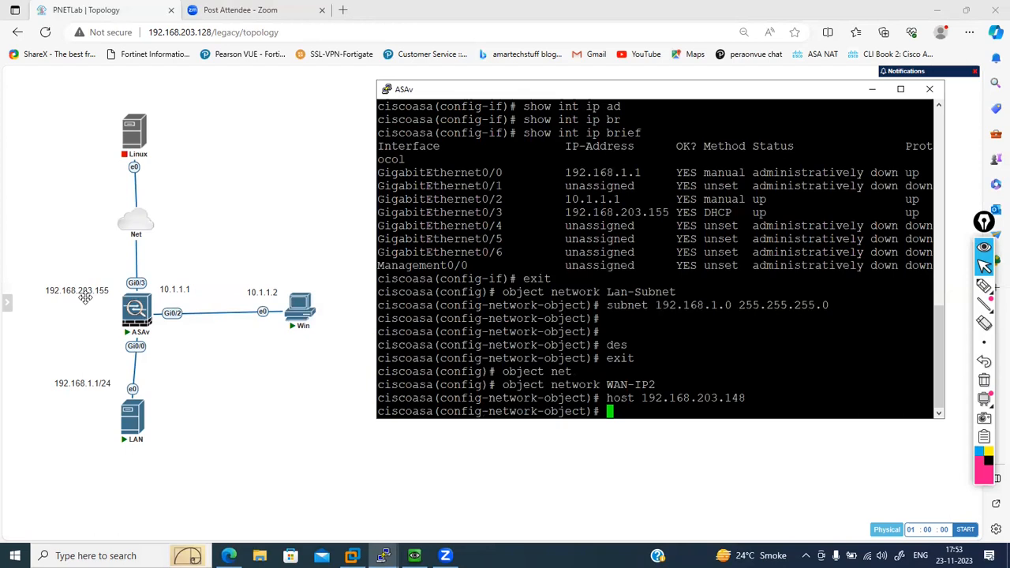
mouse_move(134, 307)
mouse_move(124, 239)
click(77, 291)
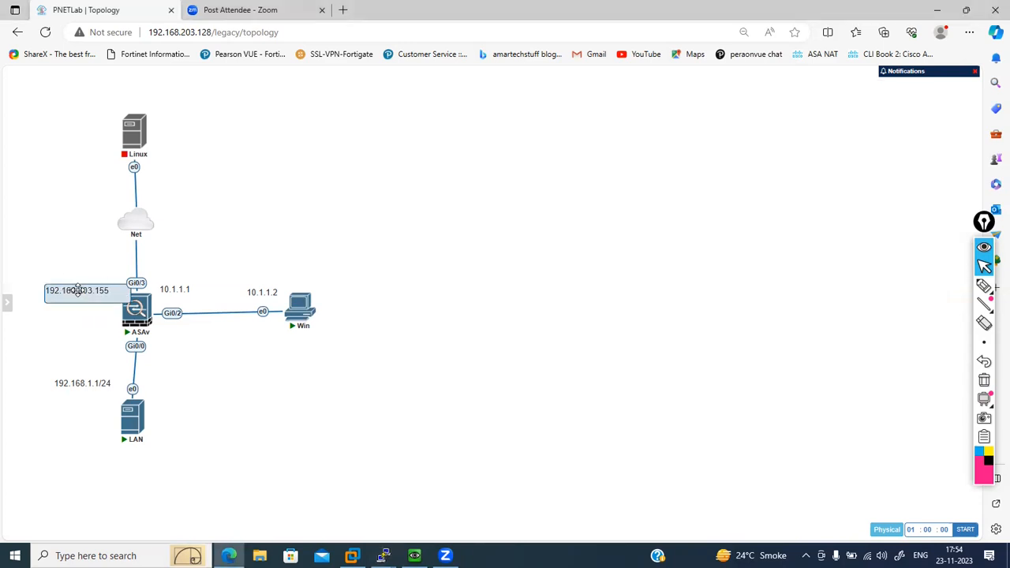
click(74, 275)
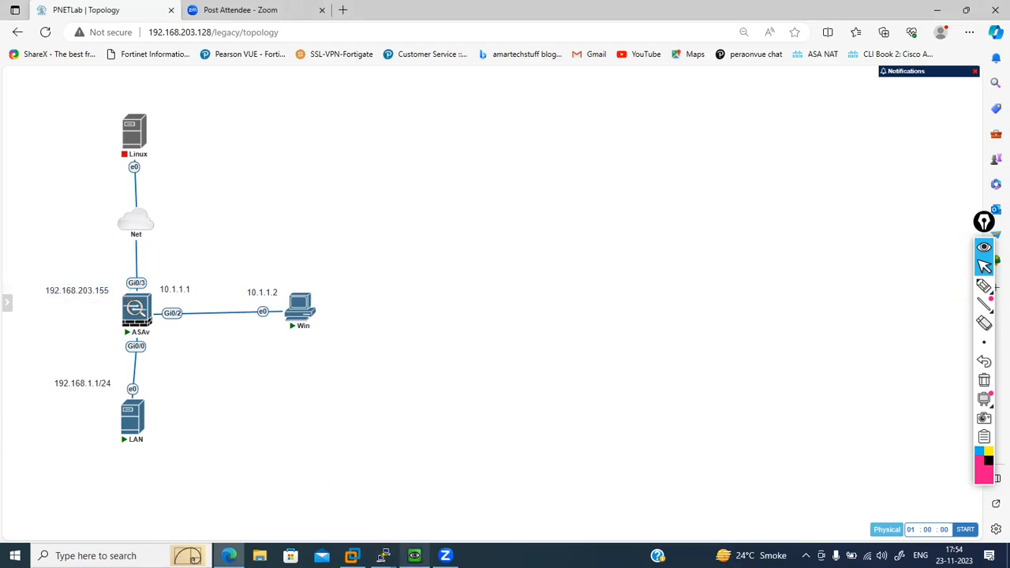
- Bring up the ASAv console, highlight the WAN-IP2 host address and exit network object configuration
mouse_move(383, 556)
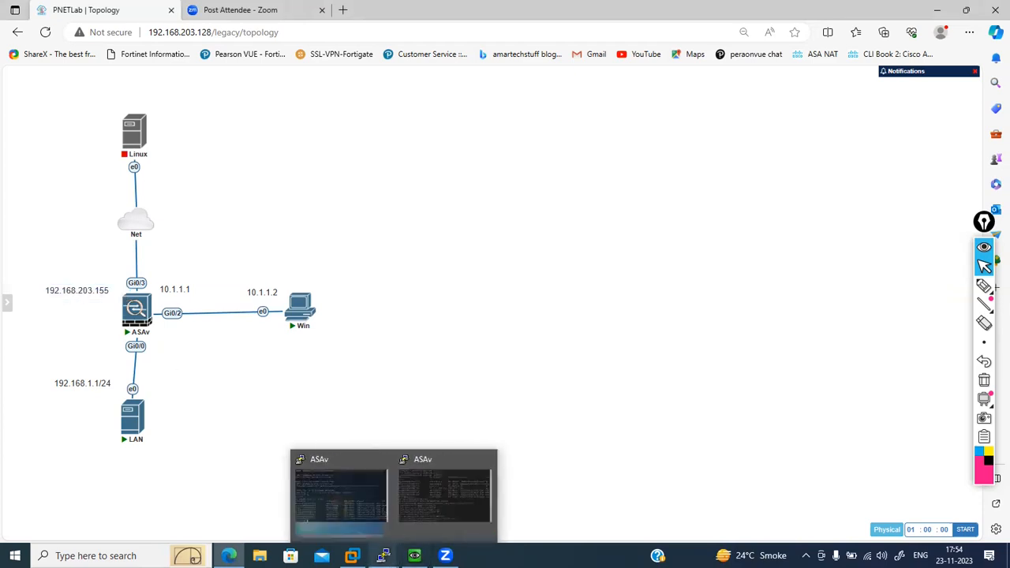
click(438, 489)
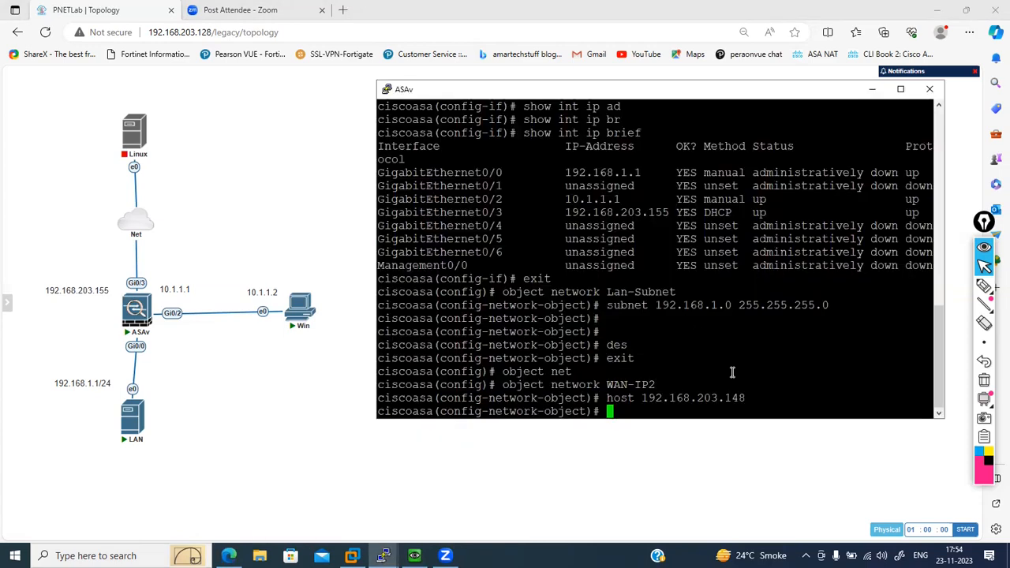
drag(743, 397, 644, 398)
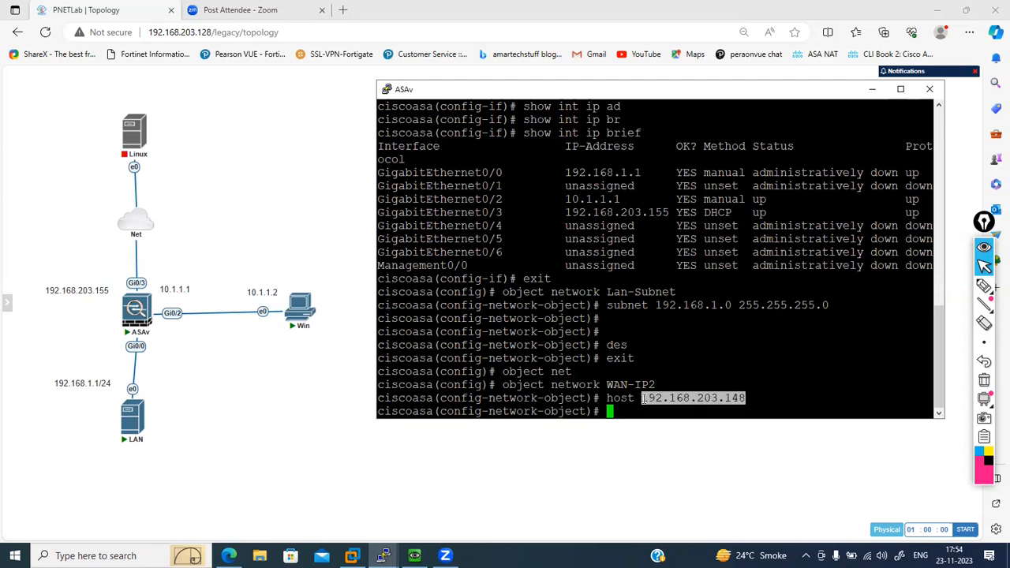
click(773, 377)
text(exit)
key(Return)
key(Return)
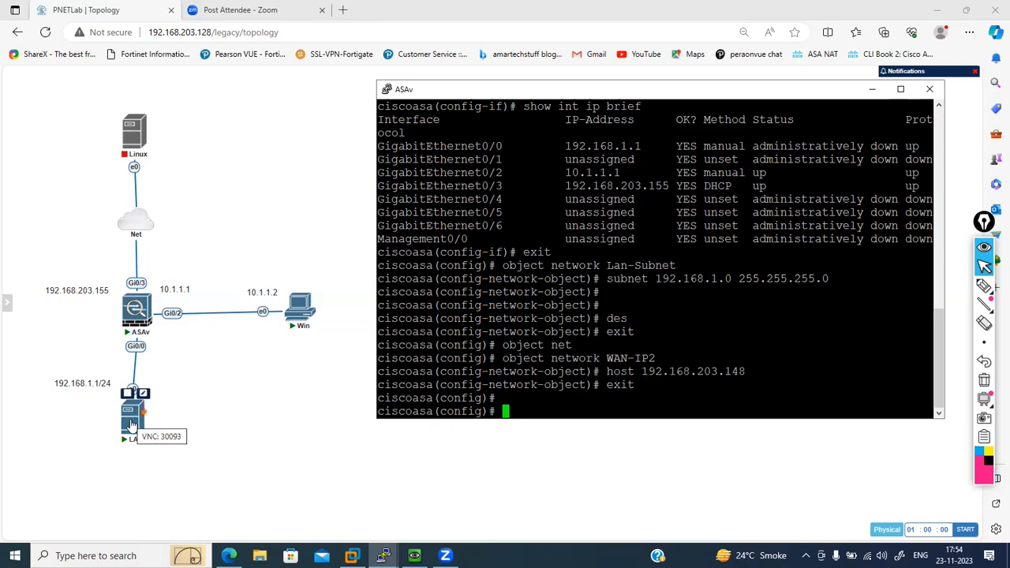
- Open the LAN host's console, start a terminal and ping the gateway 192.168.1.1 twice
click(132, 426)
click(565, 101)
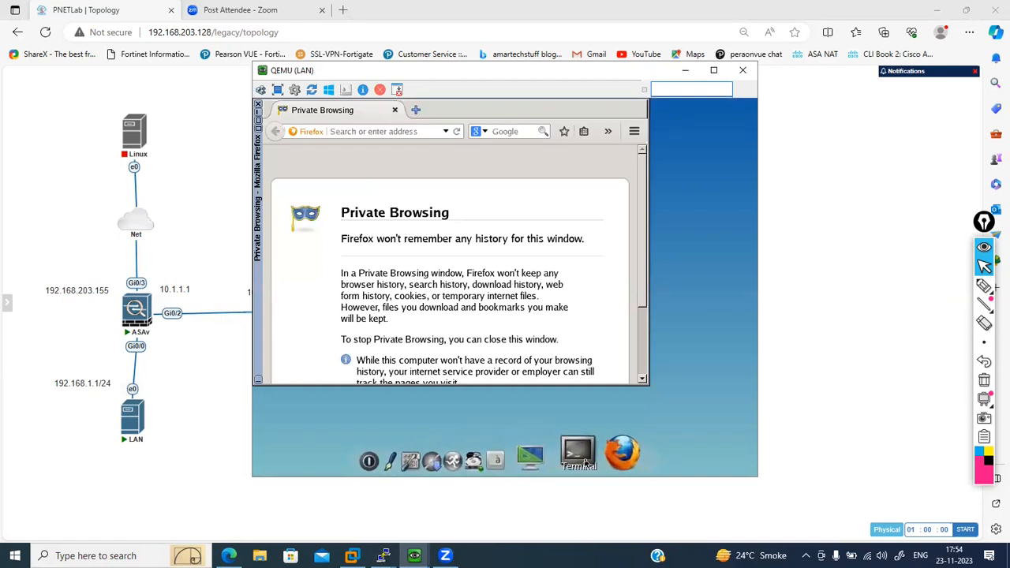
click(585, 462)
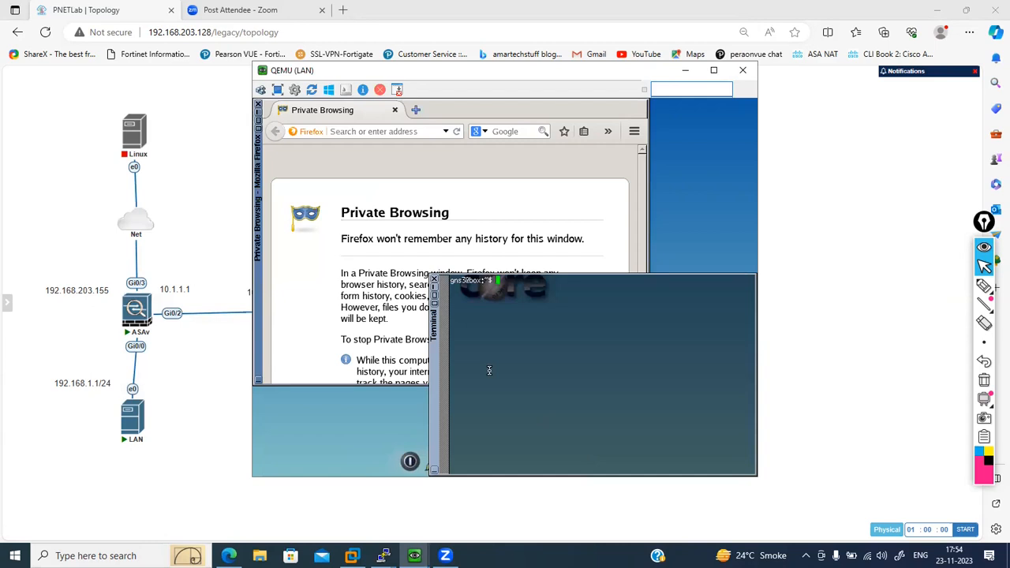
text(ping 192.168.1.1)
key(Return)
key(Up)
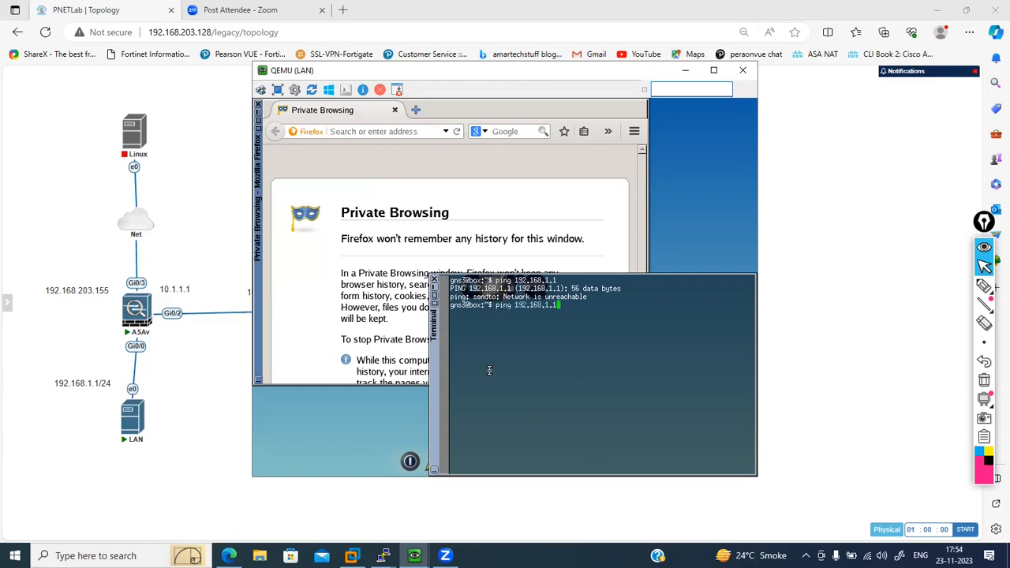
key(Return)
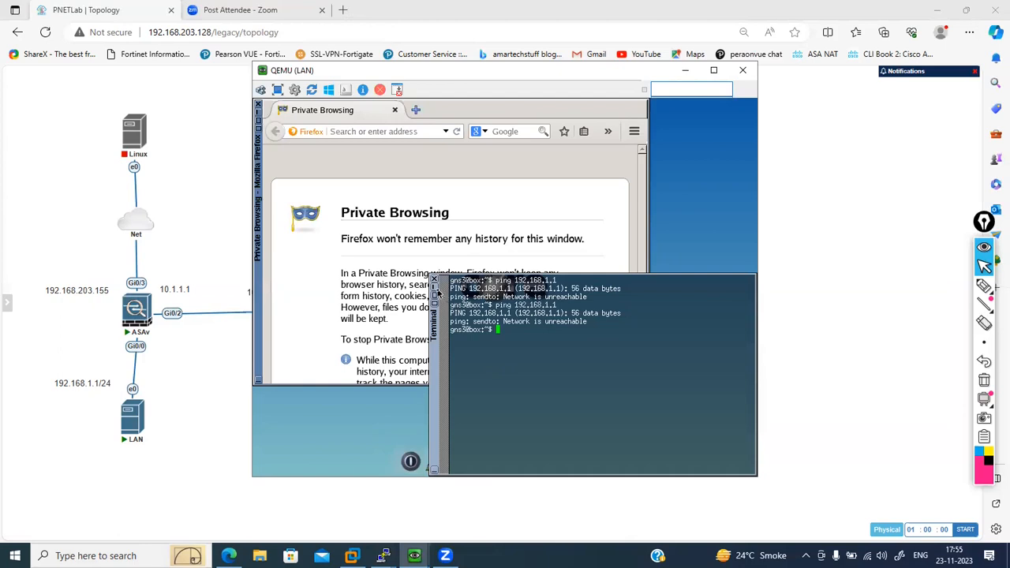
- Open the LAN host's network settings and set the eth0 IP address to 192.168.1.2
click(434, 289)
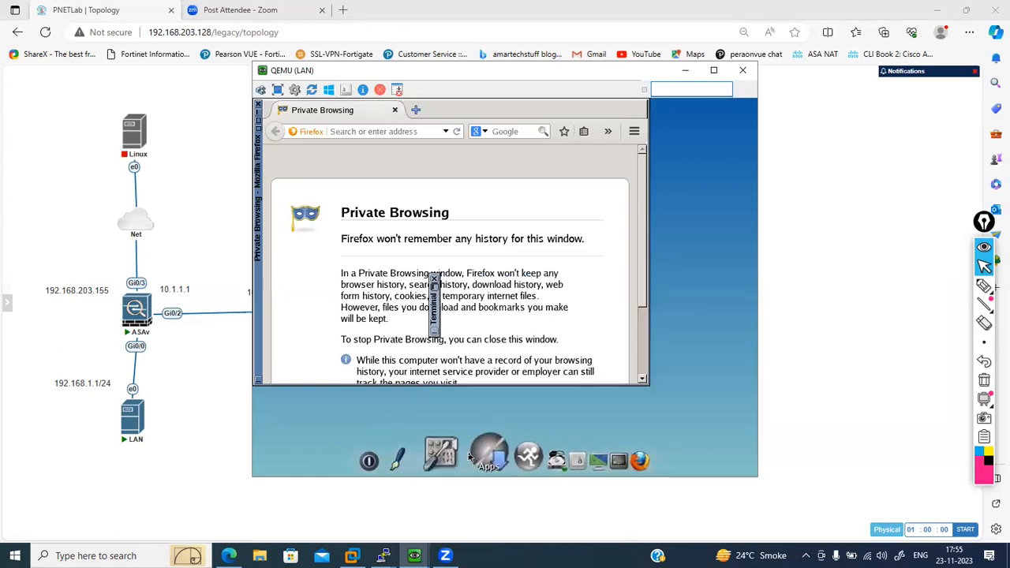
click(450, 454)
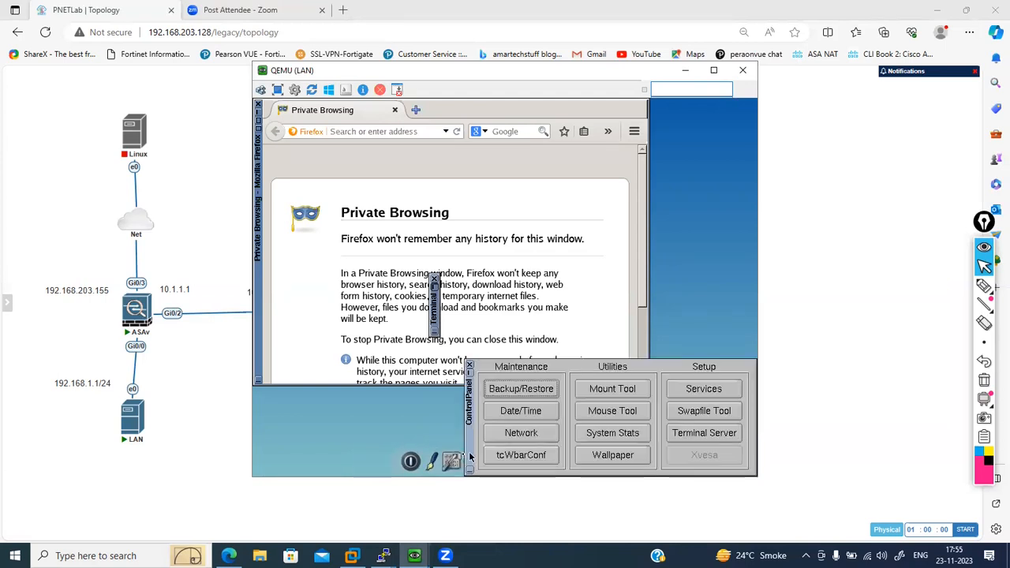
click(523, 434)
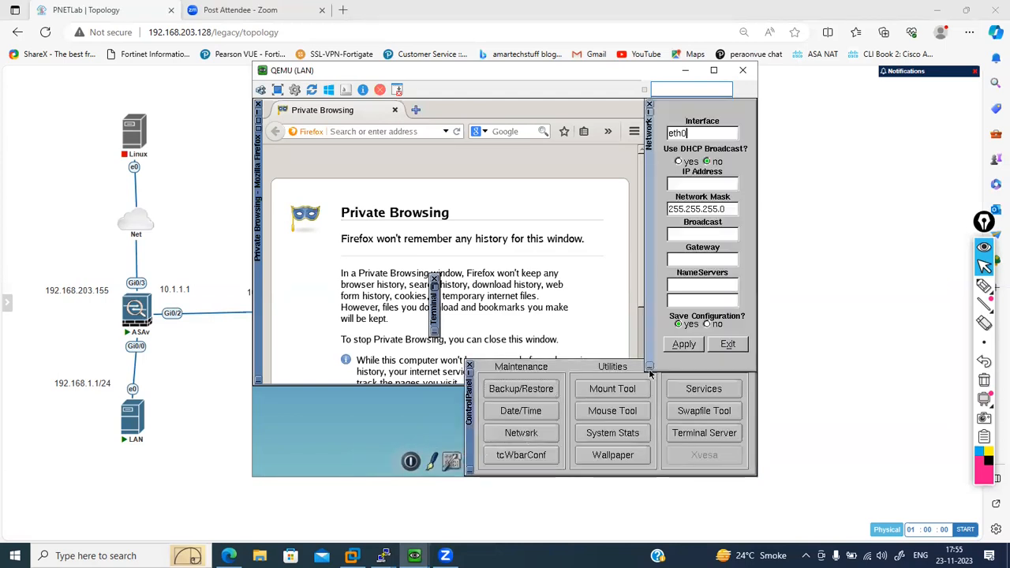
click(695, 185)
text(192.168)
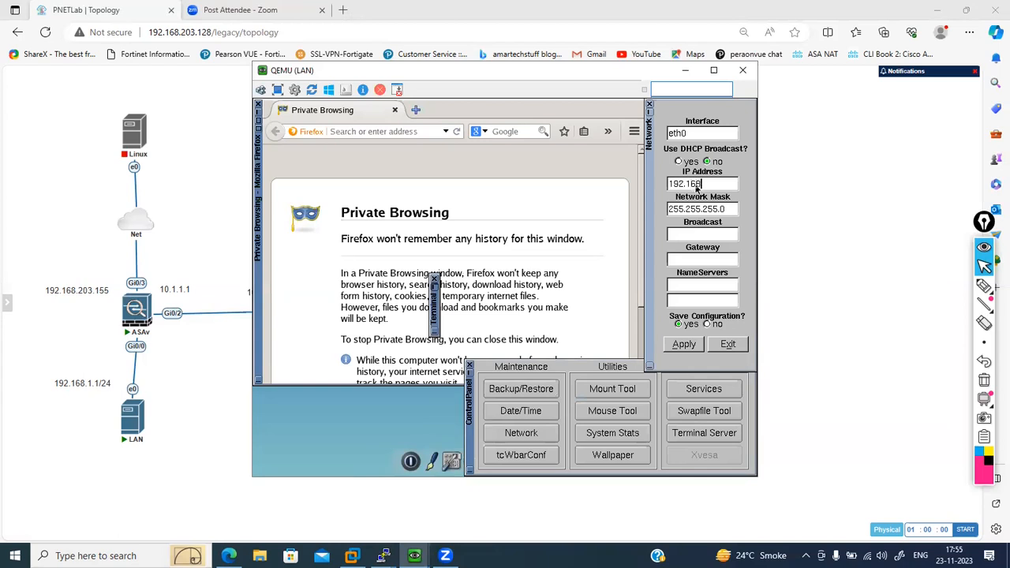
text(.1.2)
click(714, 235)
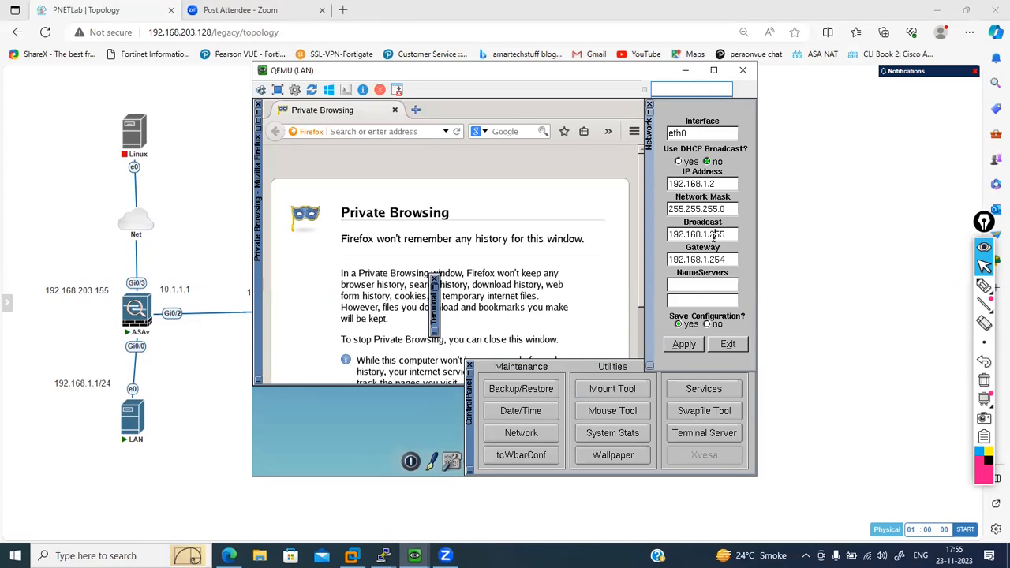
key(BackSpace)
key(BackSpace)
key(BackSpace)
text(1)
key(BackSpace)
text(2)
click(724, 184)
key(BackSpace)
text(3)
key(Tab)
click(722, 184)
key(BackSpace)
text(2)
- Set the gateway to 192.168.1.1 and the first name server to 8.8.8.8, and apply the network settings
key(BackSpace)
key(BackSpace)
key(BackSpace)
text(1)
click(703, 285)
text(8.8.8.8)
click(684, 345)
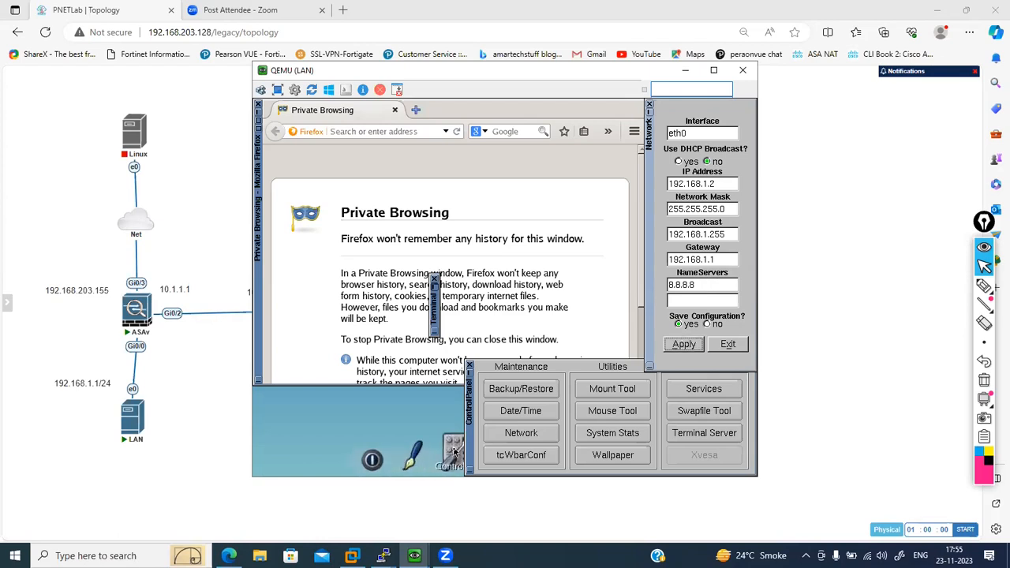
- Close the control panel, open a new terminal on the LAN host and ping 192.168.1.1
click(435, 334)
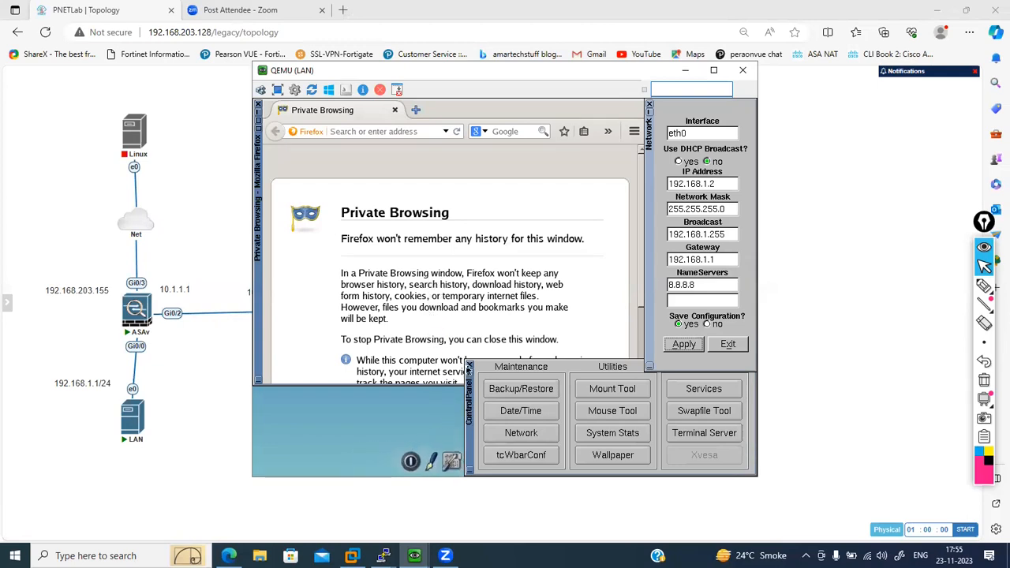
click(468, 366)
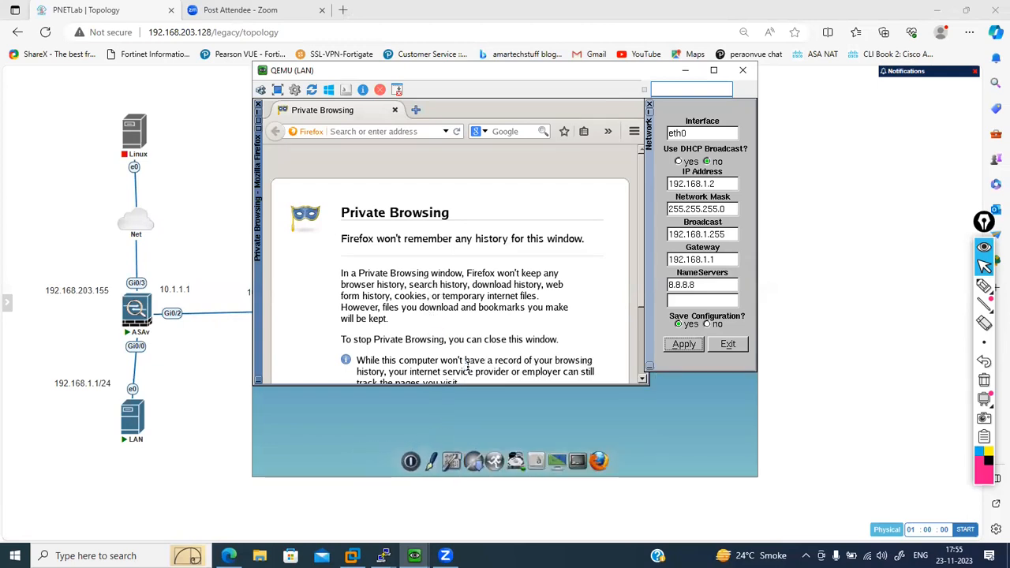
click(586, 463)
text(pi)
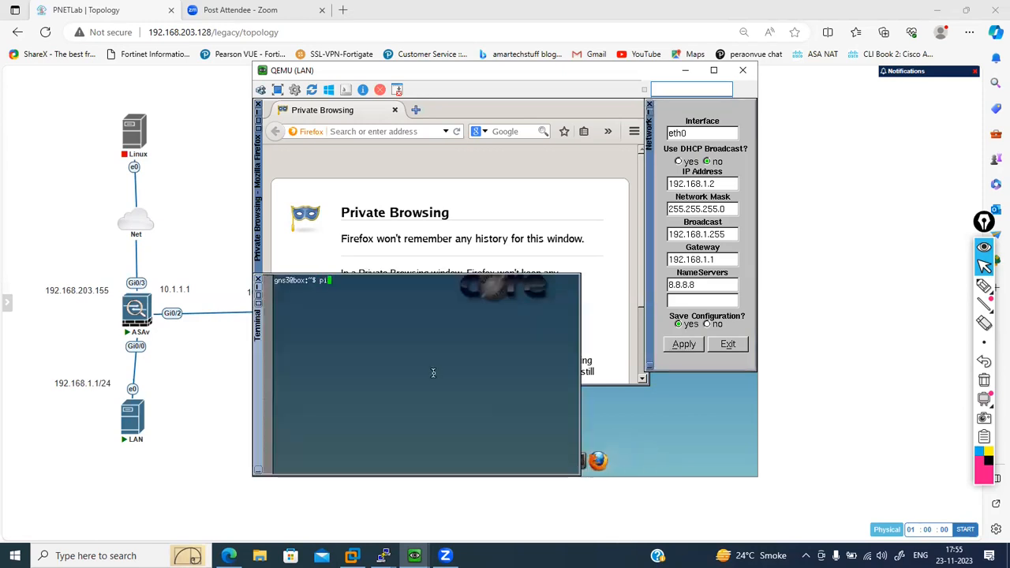
text(ng 192.1)
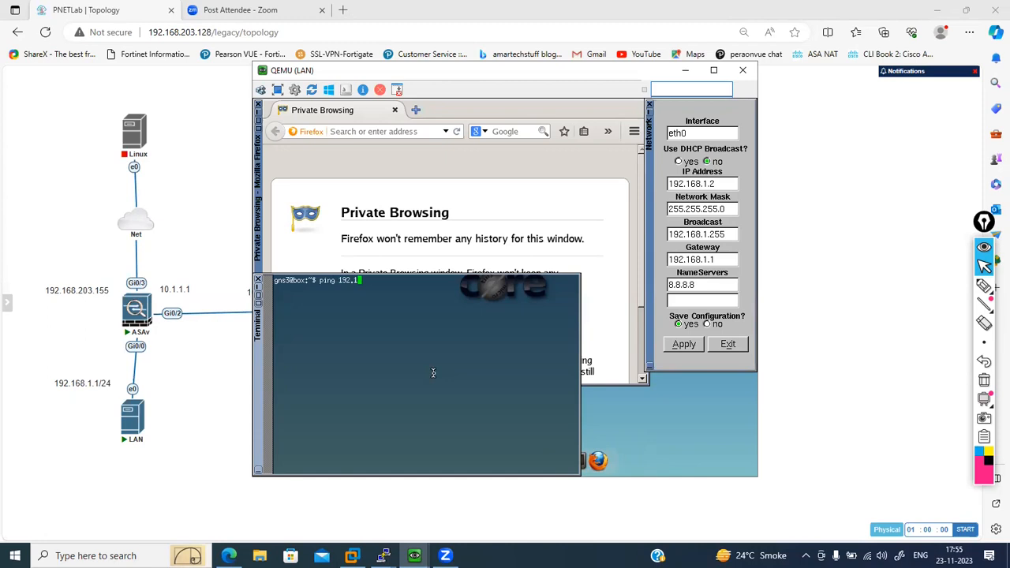
text(68.1.1)
key(Return)
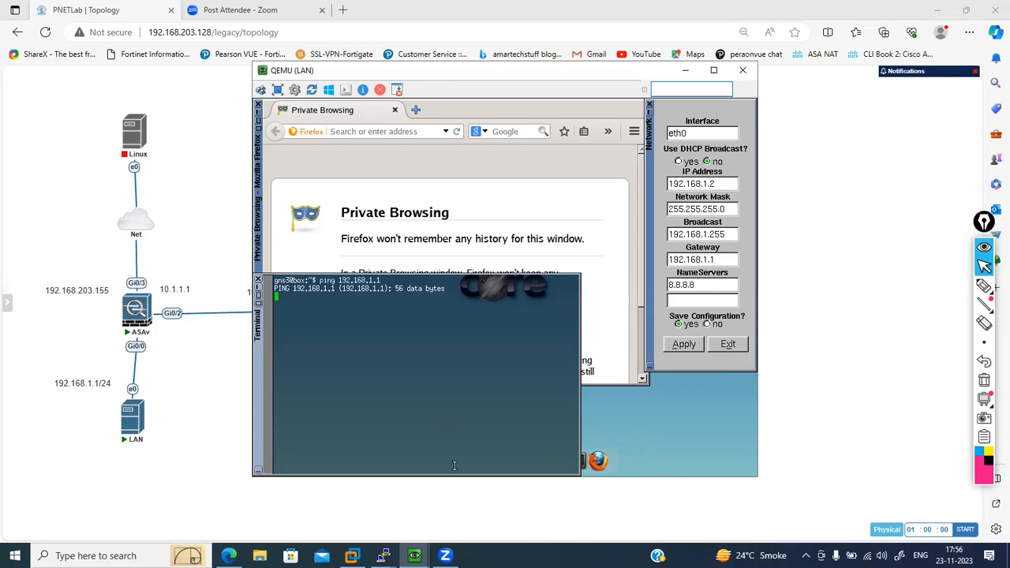
- Close the spare ASAv PuTTY session and confirm ending it
mouse_move(383, 556)
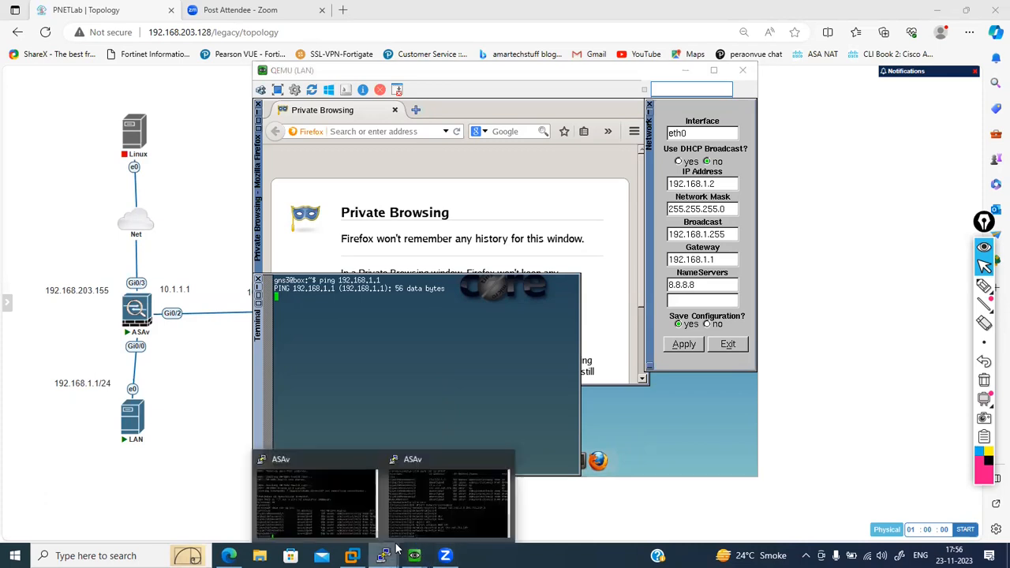
click(361, 494)
click(536, 318)
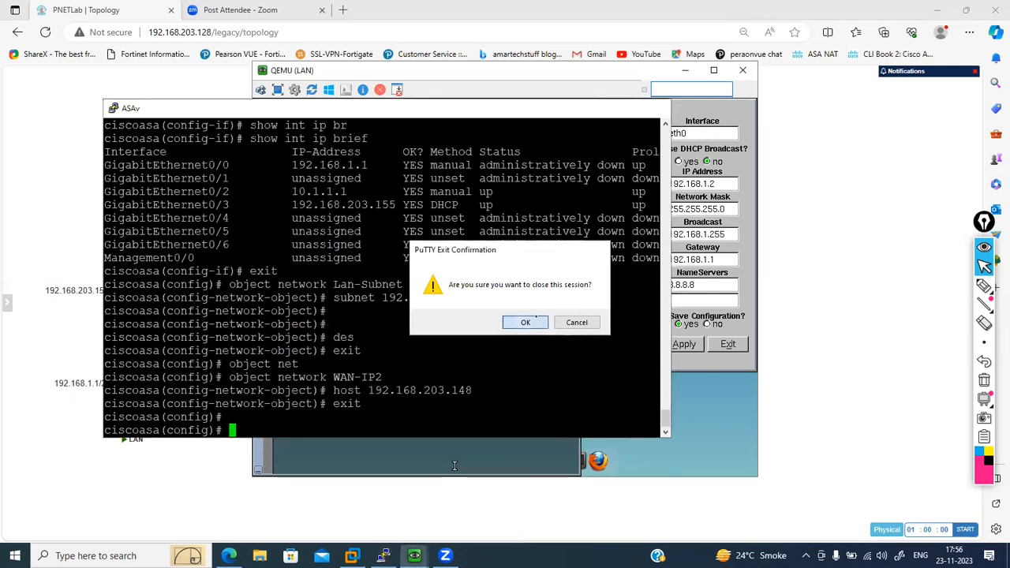
- Display the brief IP interface summary in the remaining ASAv console
mouse_move(383, 552)
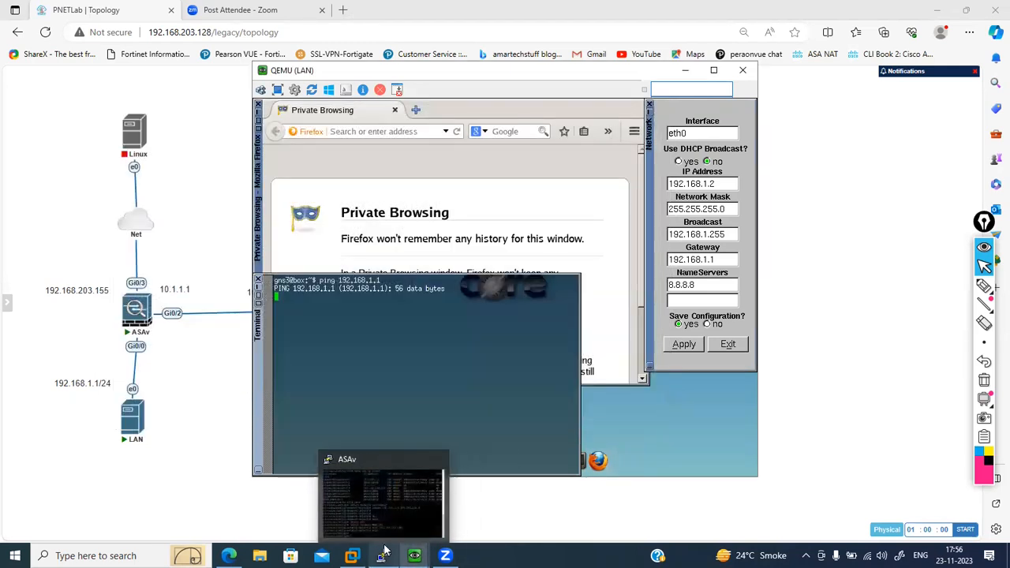
click(385, 513)
key(Return)
key(Return)
key(Return)
text(show int ip bri)
key(Return)
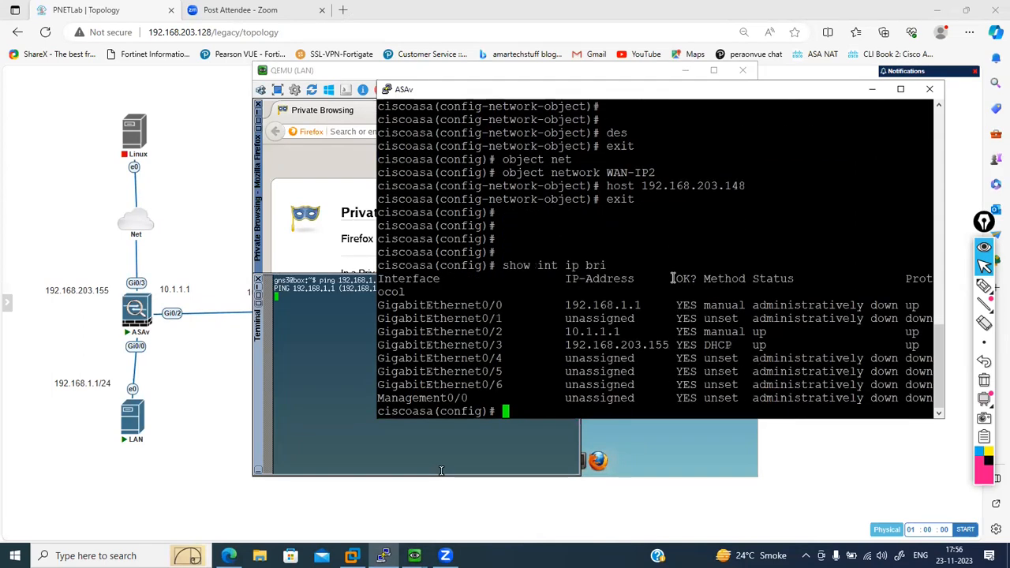
- Return to the LAN host's terminal, interrupt the running ping and ping 192.168.1.1 again
click(329, 373)
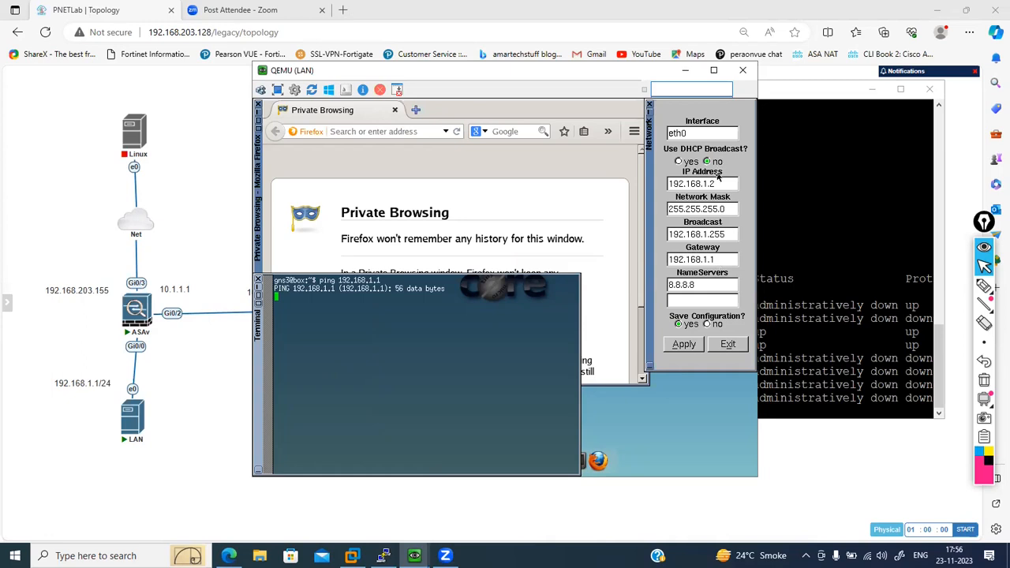
key(Return)
key(Return)
key(Return)
key(ctrl+c)
key(Return)
key(Return)
key(Up)
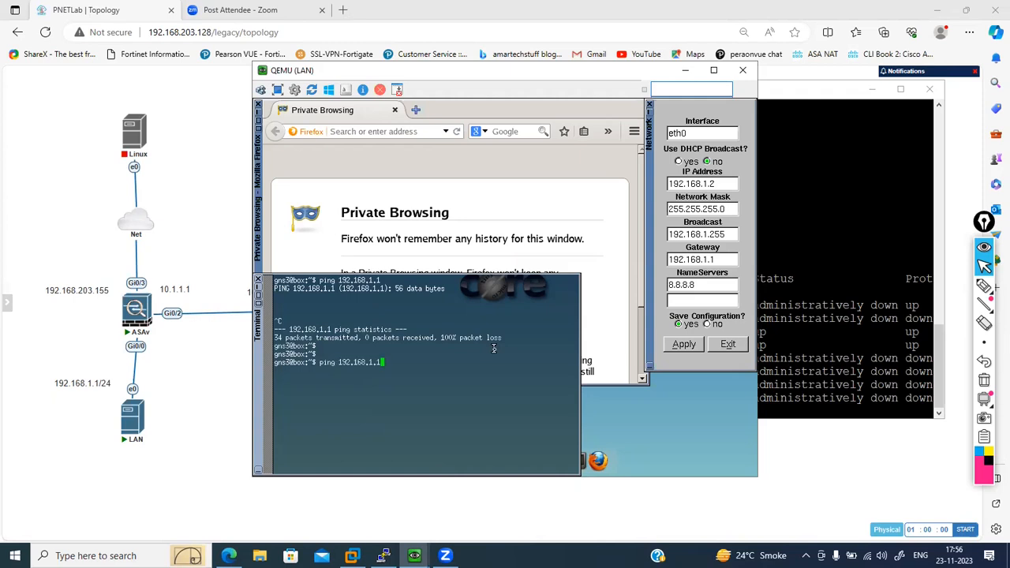
key(Return)
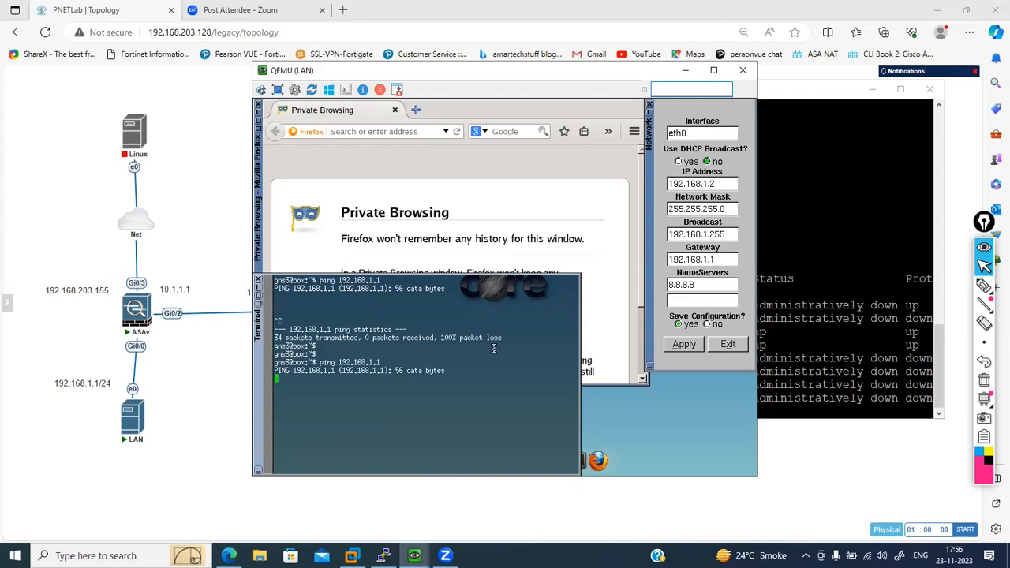
- Reapply the LAN host's eth0 network settings, then interrupt the ping and rerun it to 192.168.1.1
click(688, 350)
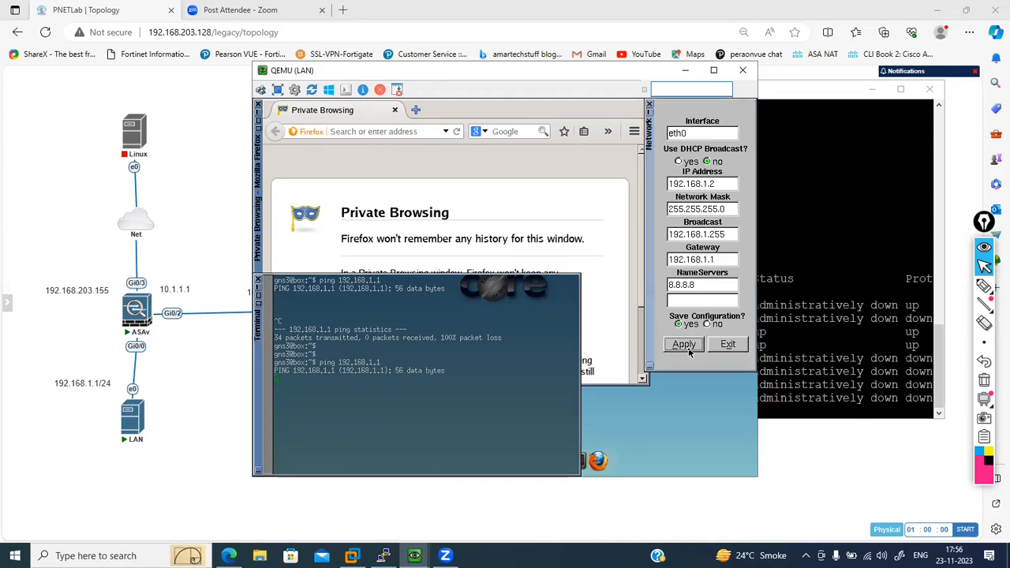
click(463, 394)
key(Return)
key(Return)
key(ctrl+c)
key(Up)
key(Return)
key(Return)
key(Return)
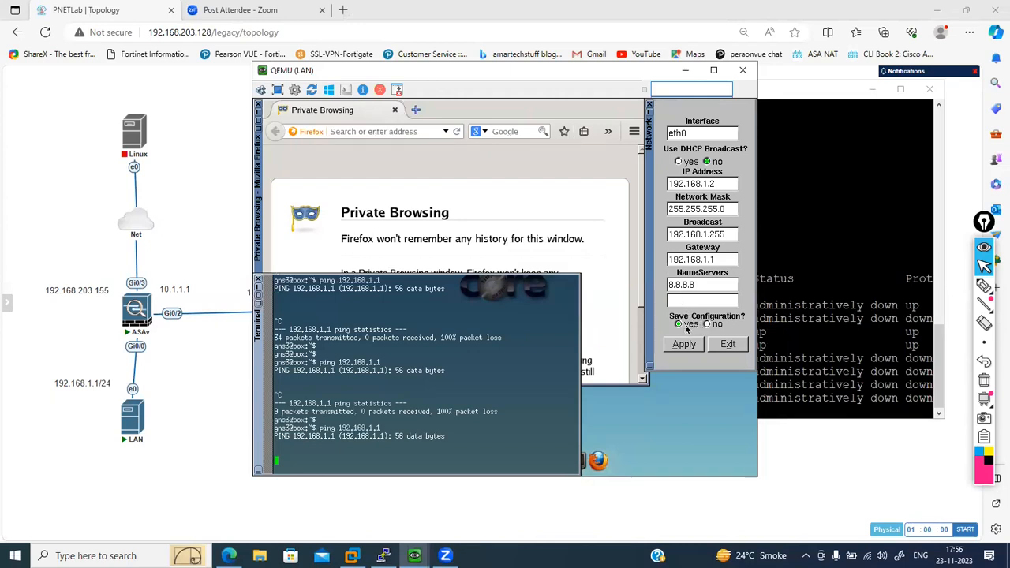
- Exit the network settings, restart the ping to 192.168.1.1 and minimize the LAN host's terminal
click(721, 345)
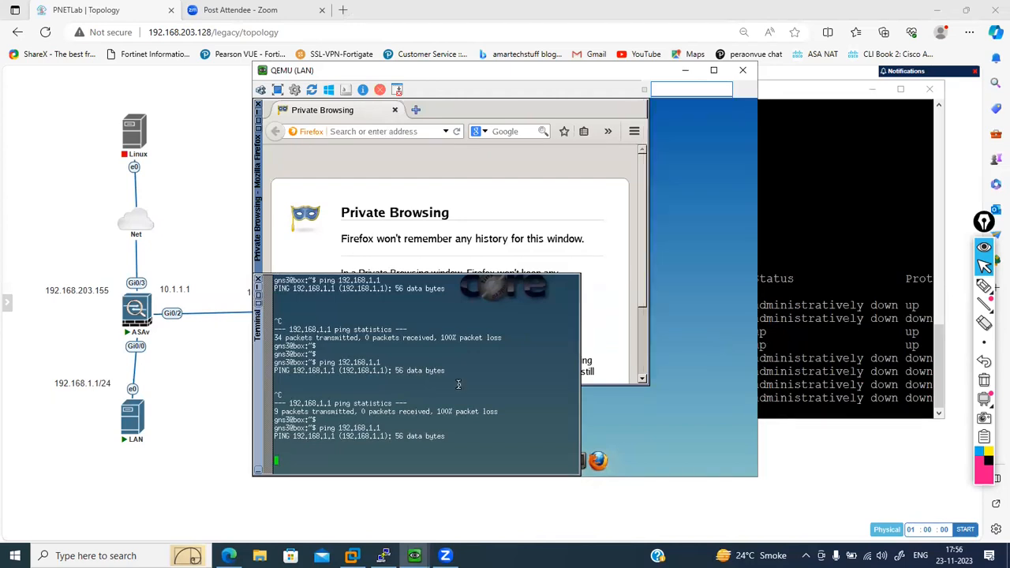
key(ctrl+c)
key(Return)
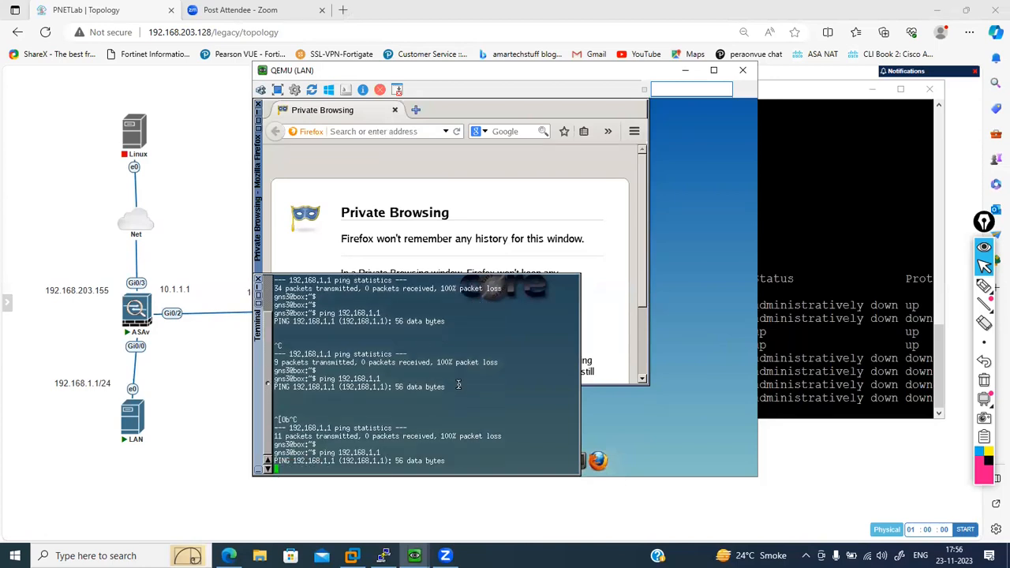
right_click(556, 409)
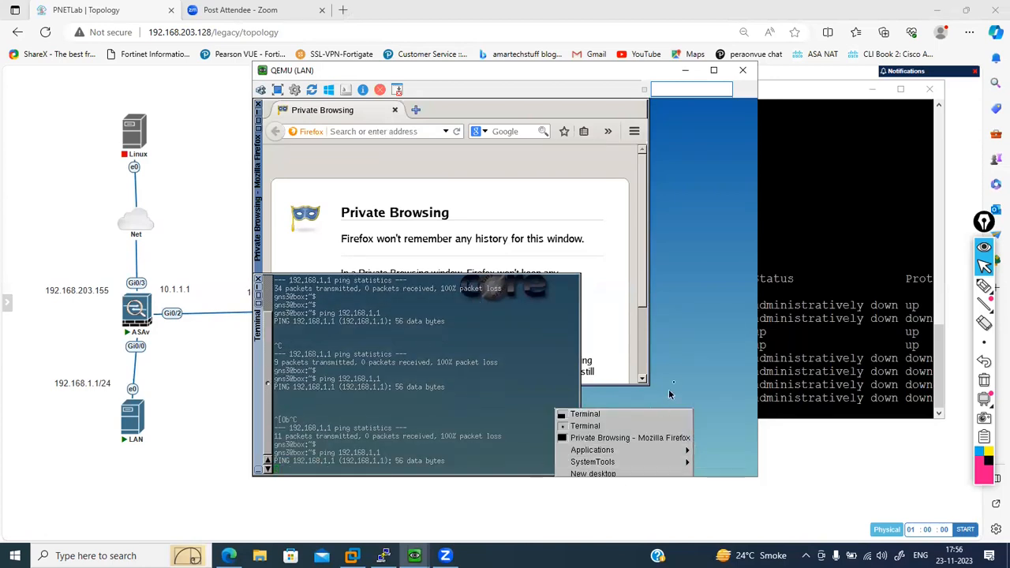
click(696, 361)
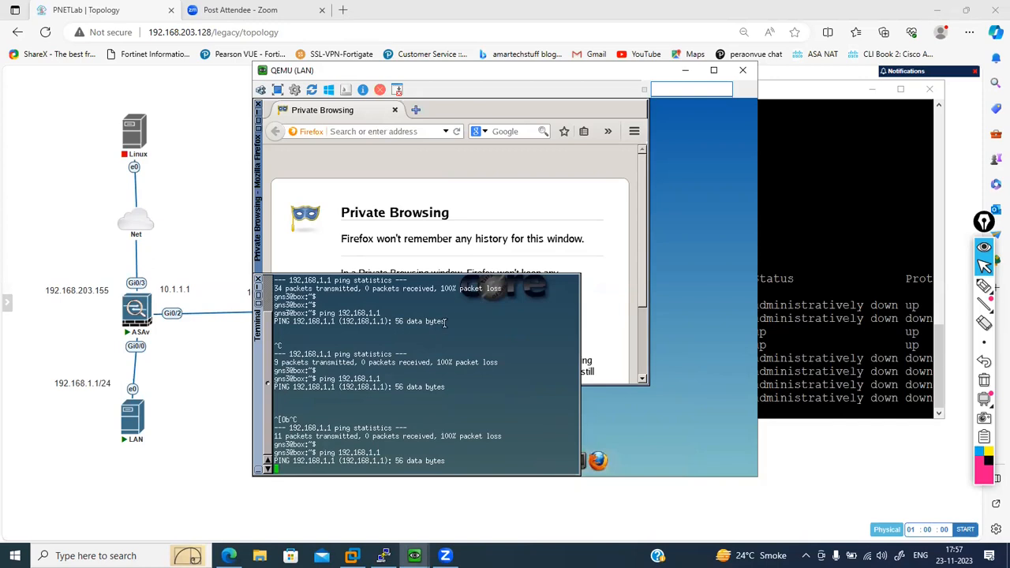
click(257, 290)
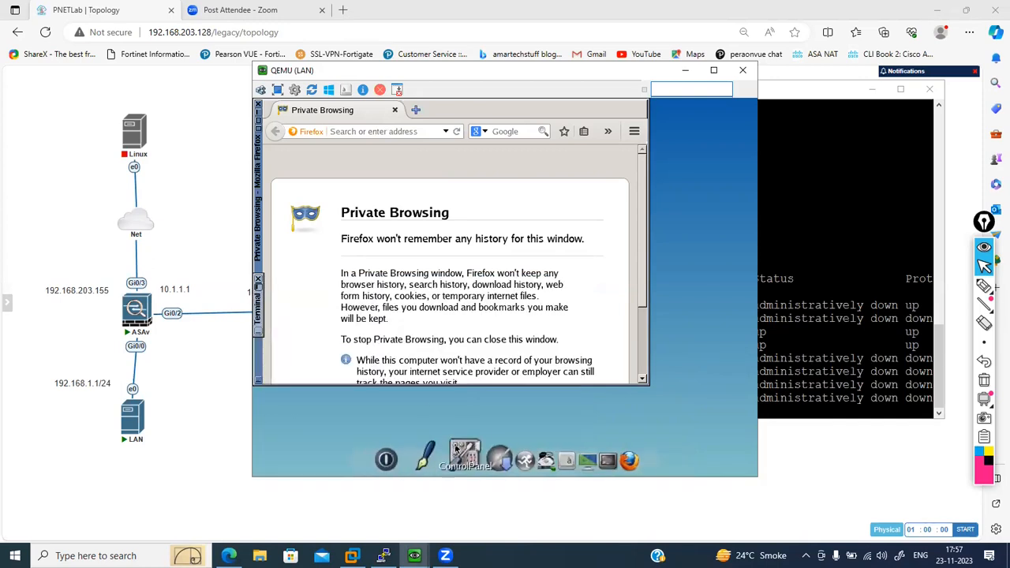
- Stop and restart the LAN node in the topology and open its console
right_click(143, 418)
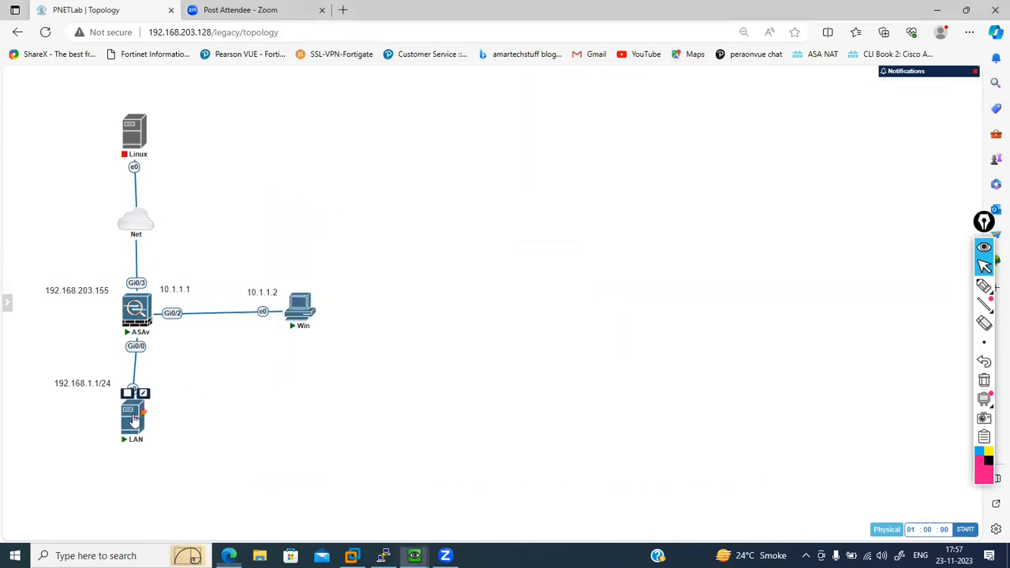
click(183, 386)
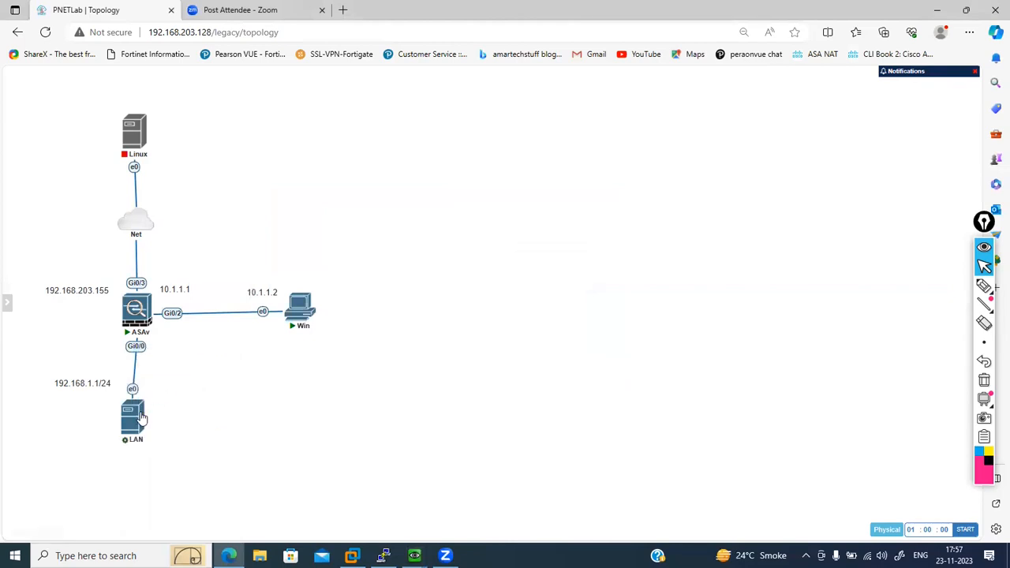
right_click(129, 422)
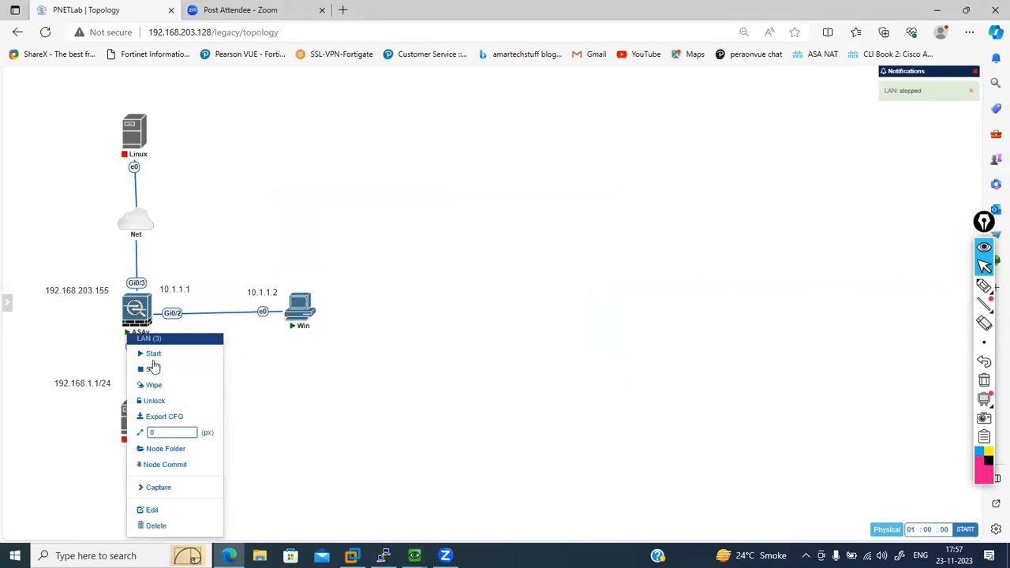
click(154, 354)
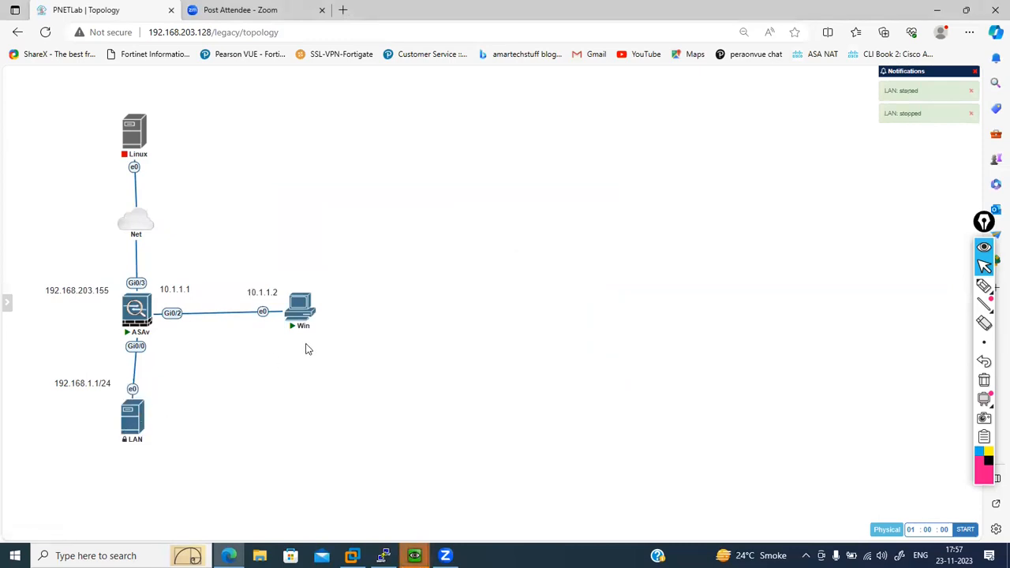
click(135, 427)
click(561, 102)
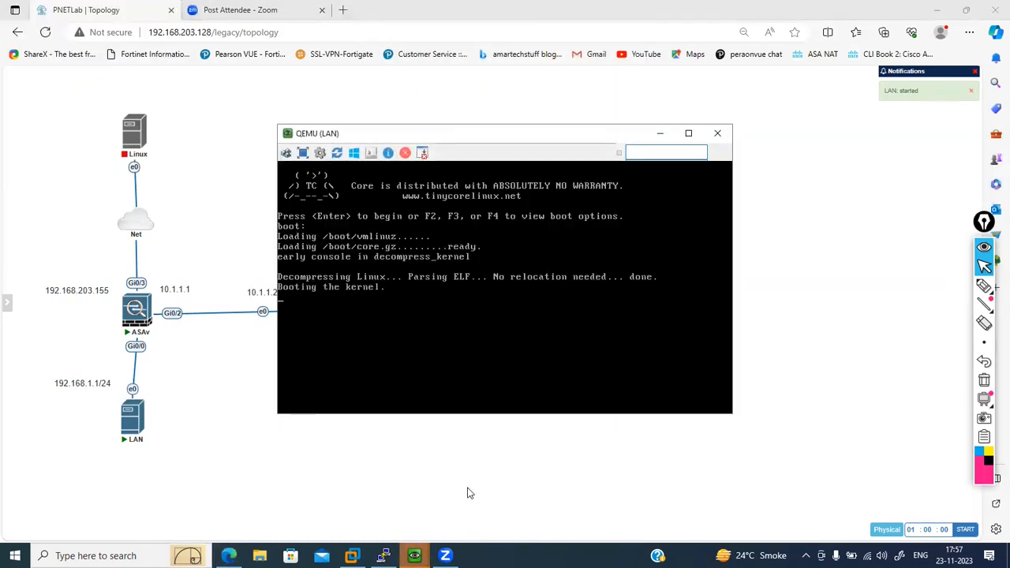
- Return to the ASAv console and examine the status of GigabitEthernet0/0 in the interface summary
click(384, 556)
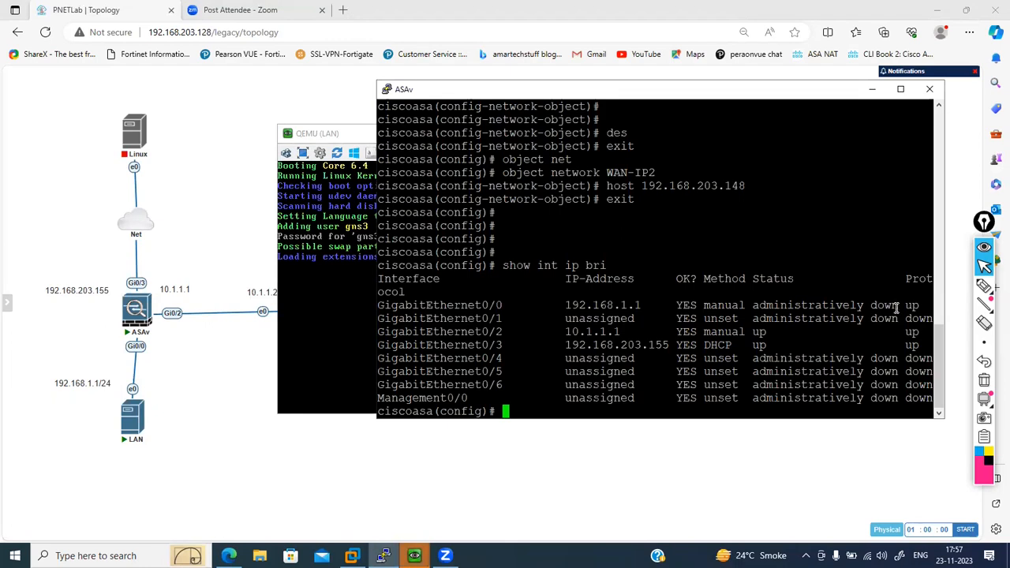
drag(897, 307, 877, 306)
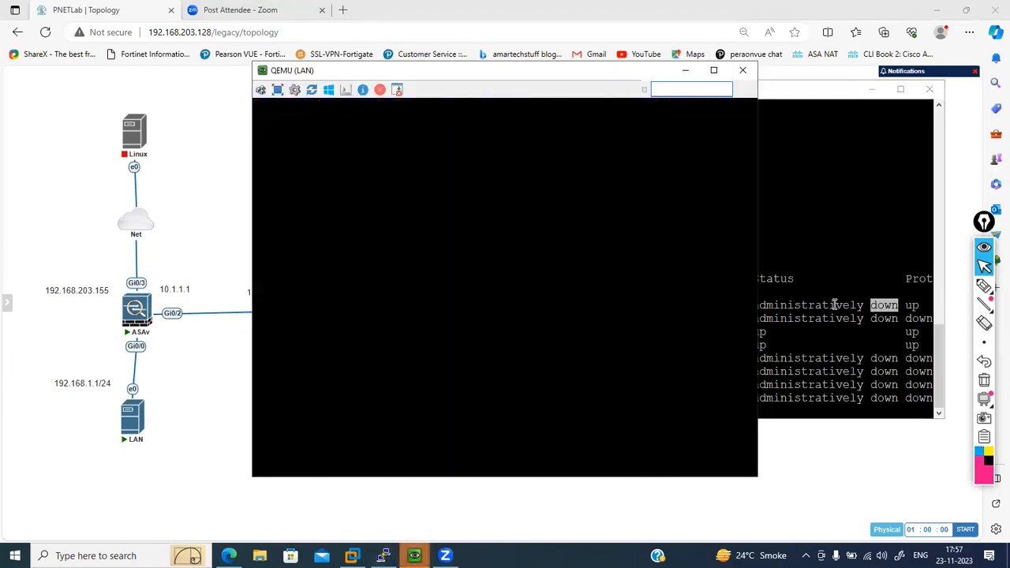
click(835, 305)
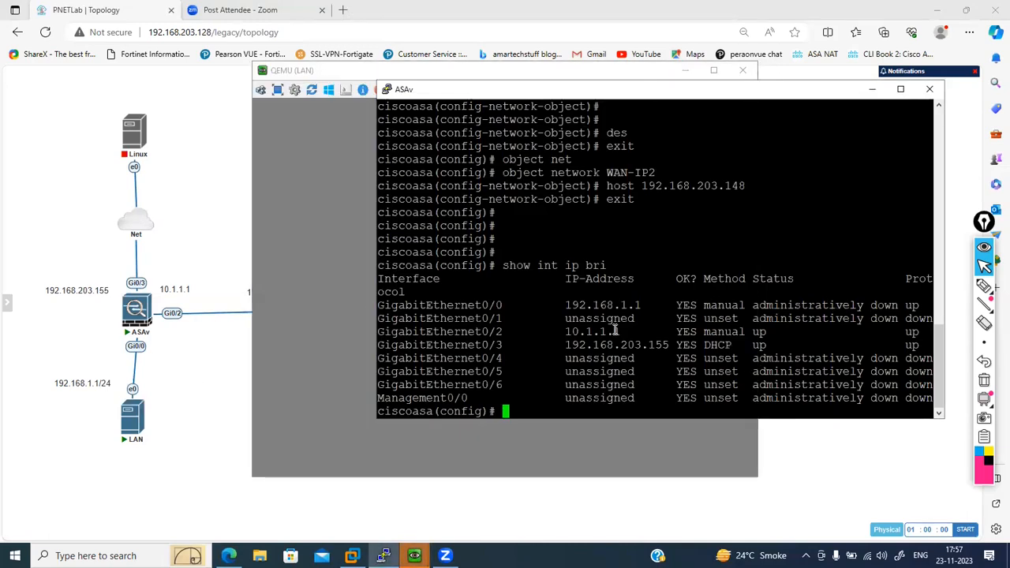
key(Return)
- Run show int ip bri again on the ASAv
key(Return)
key(Return)
key(Return)
key(Return)
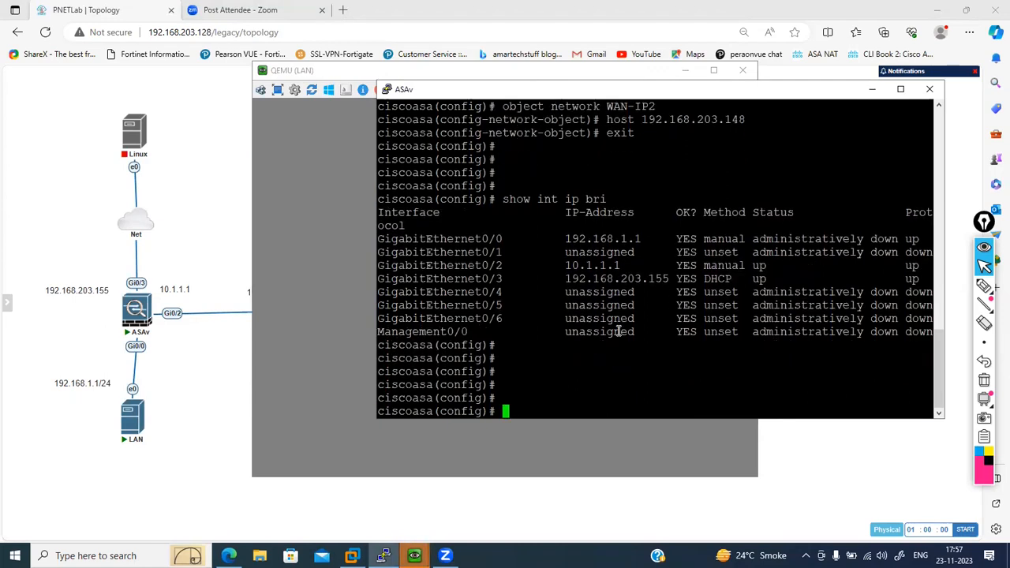
text(int)
key(BackSpace)
key(BackSpace)
key(BackSpace)
key(Up)
key(Up)
key(Down)
- Enable interface gi0/0 on the ASAv with no shut
key(Return)
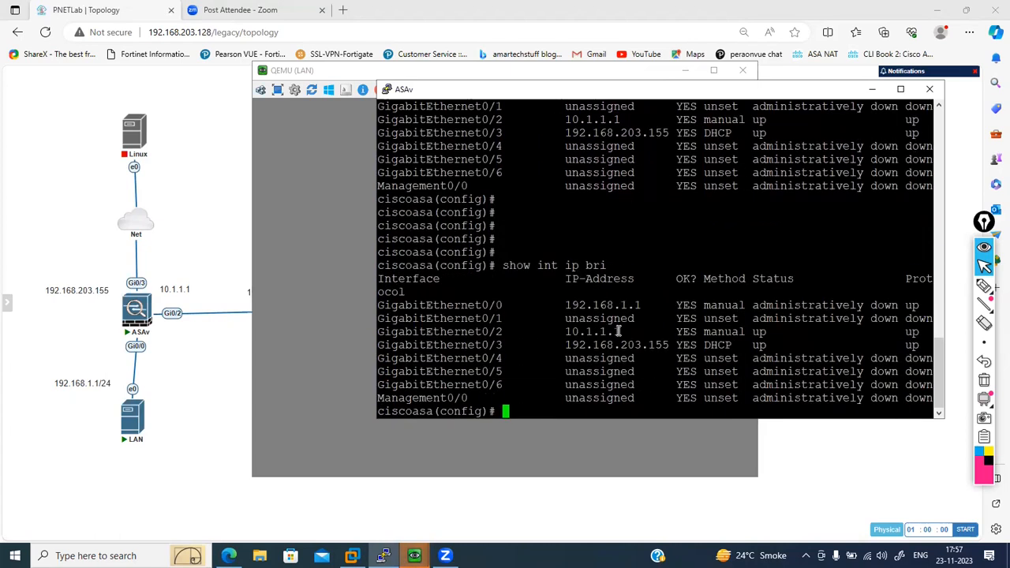
text(int gi0/0)
key(Return)
text(no shut)
- Check the ASAv interface states with the brief IP interface summary from interface configuration mode
key(Return)
key(Return)
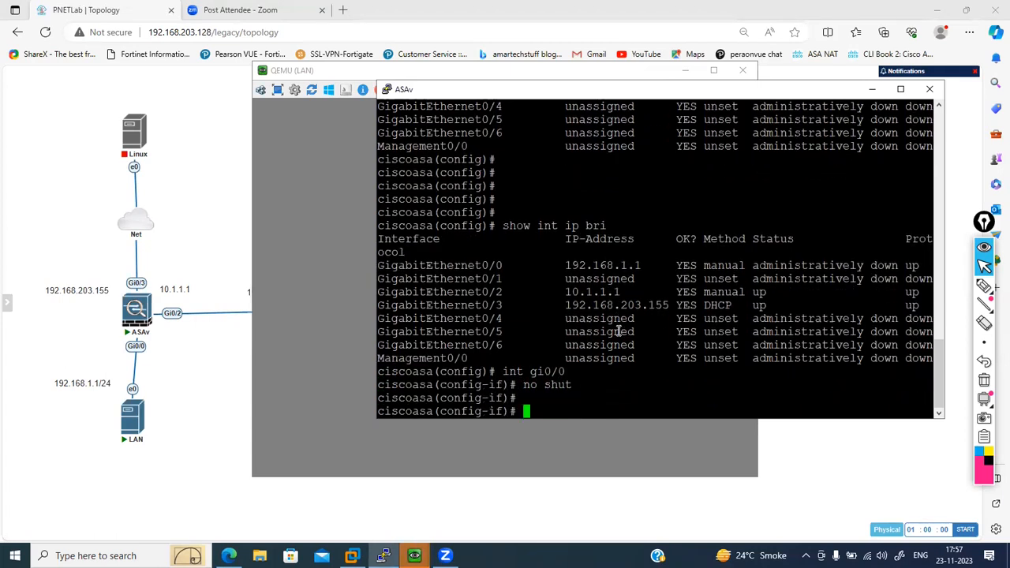
key(Return)
key(Up)
key(Up)
key(Up)
key(Return)
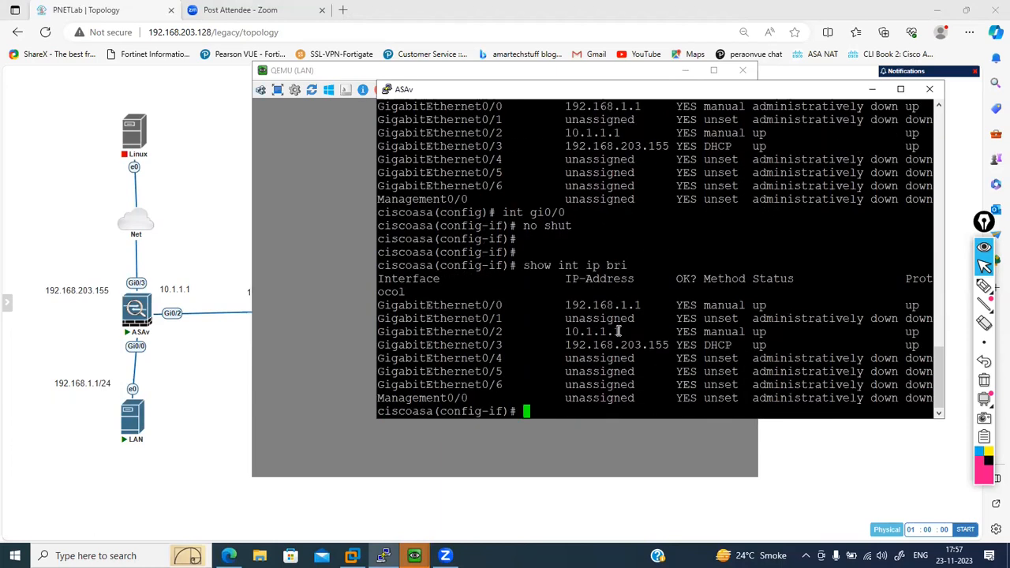
- Minimize the LAN host's console windows and leave interface configuration mode on the ASAv
click(333, 285)
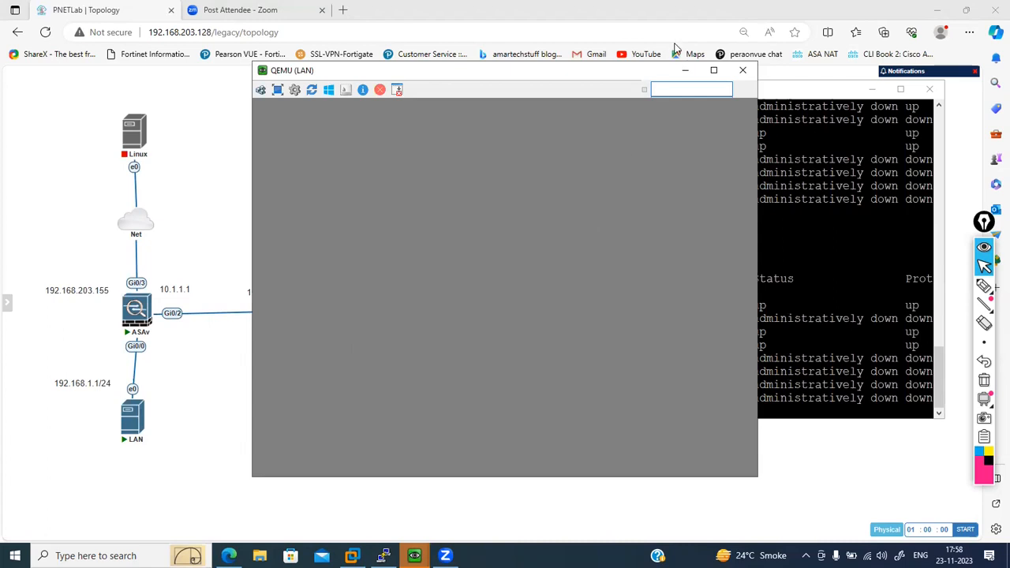
click(683, 71)
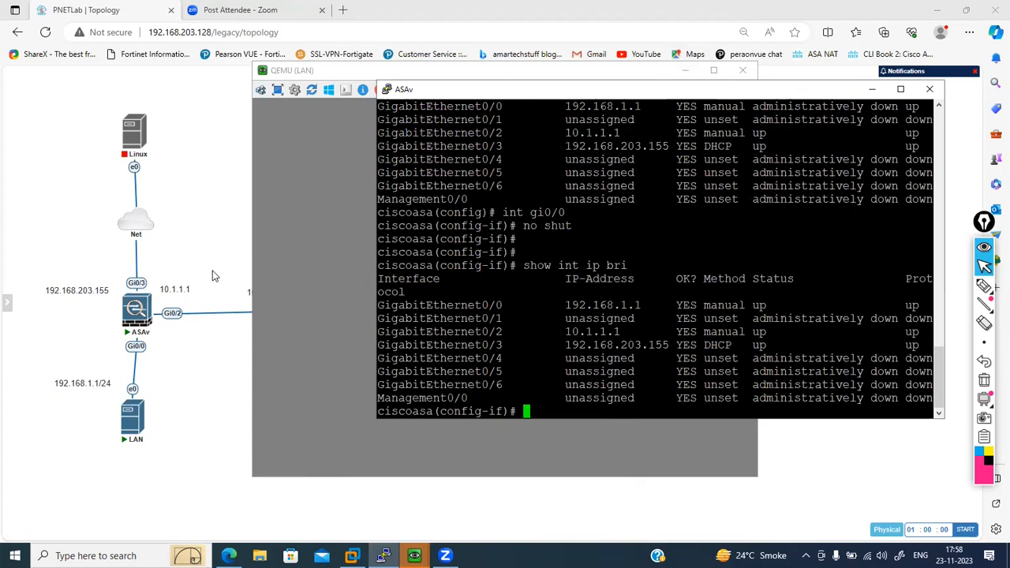
click(296, 223)
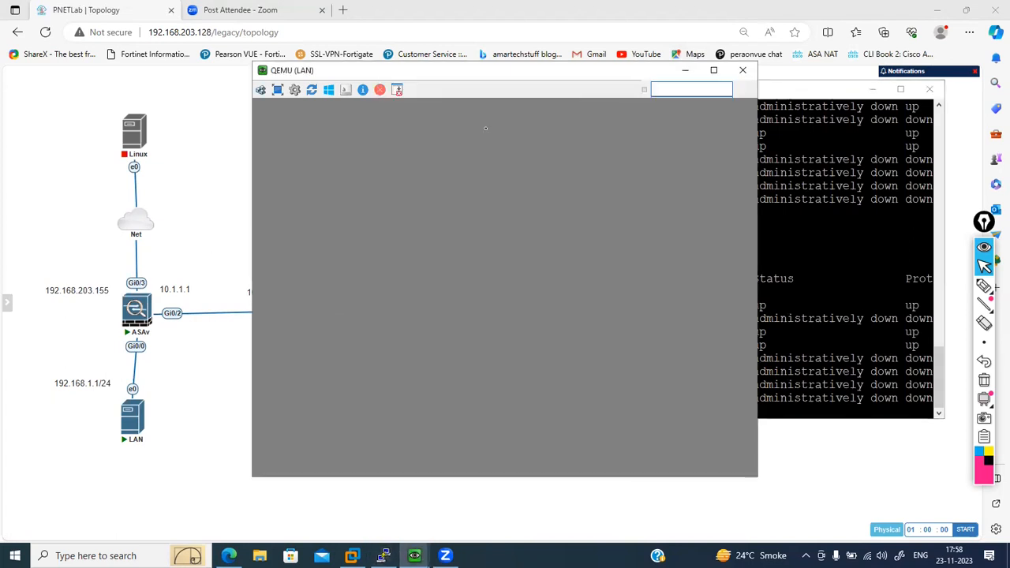
click(684, 71)
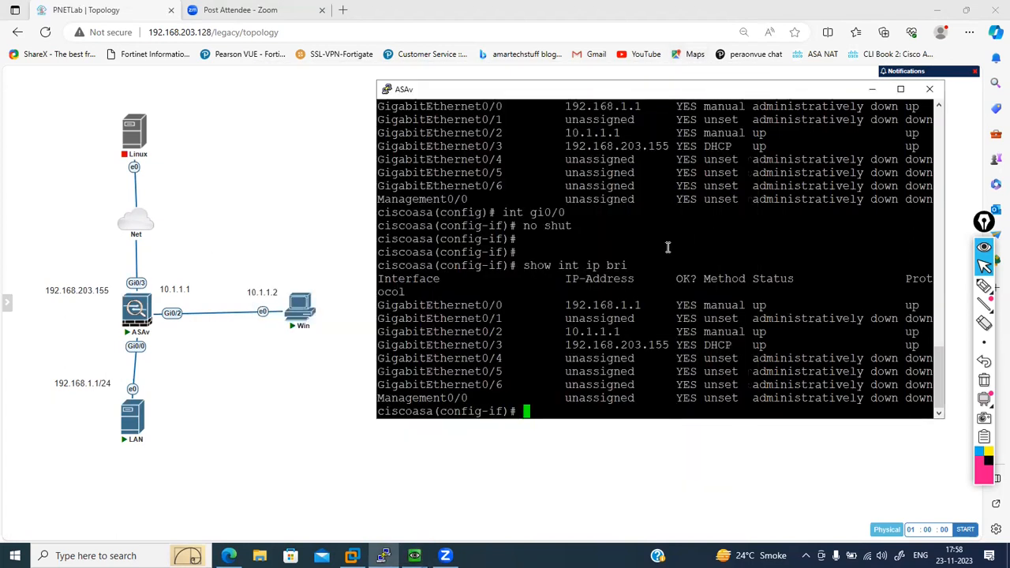
key(Return)
text(exit)
key(Return)
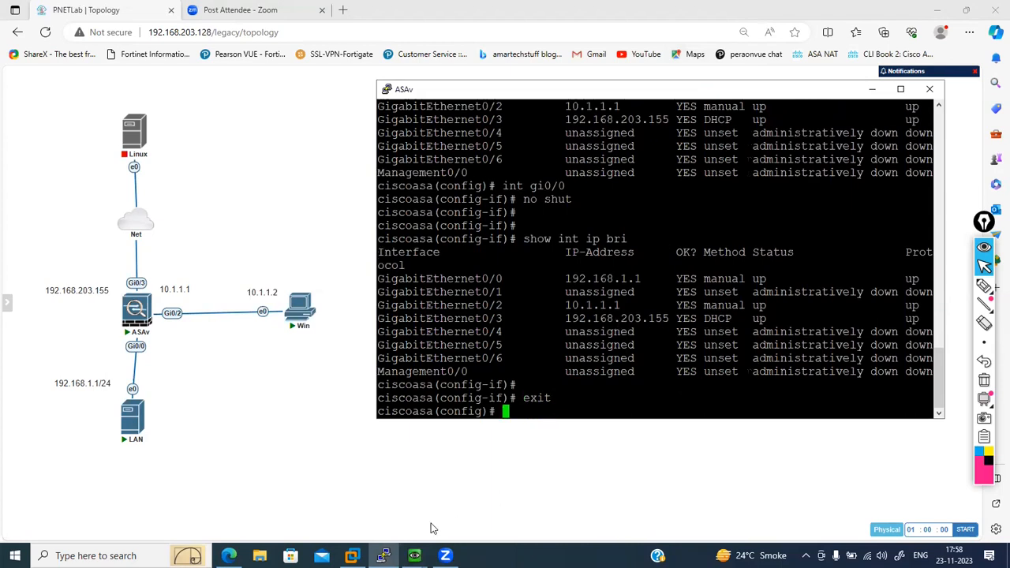
- Close one LAN host console window and minimize the remaining one
click(415, 555)
click(385, 503)
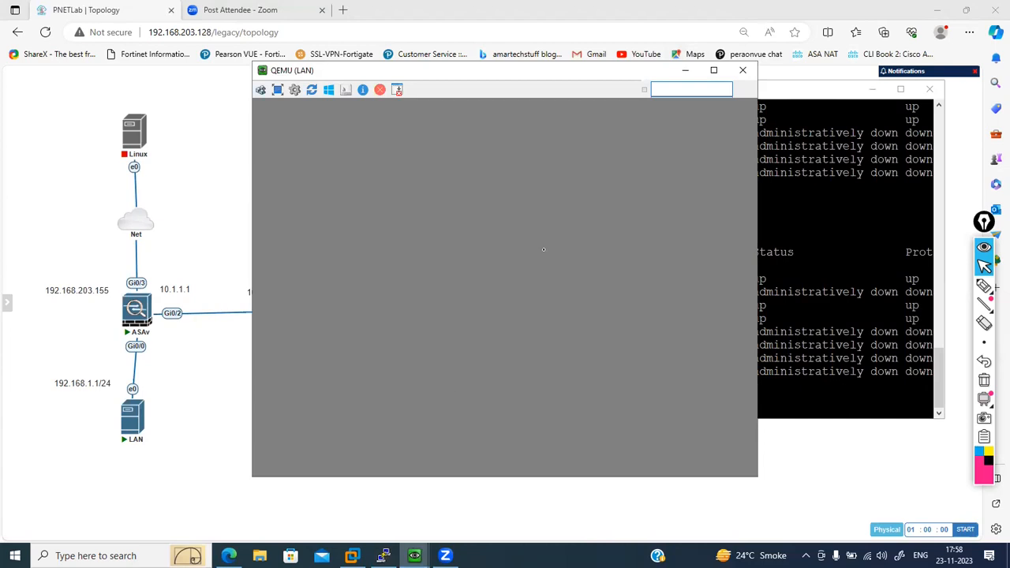
click(743, 69)
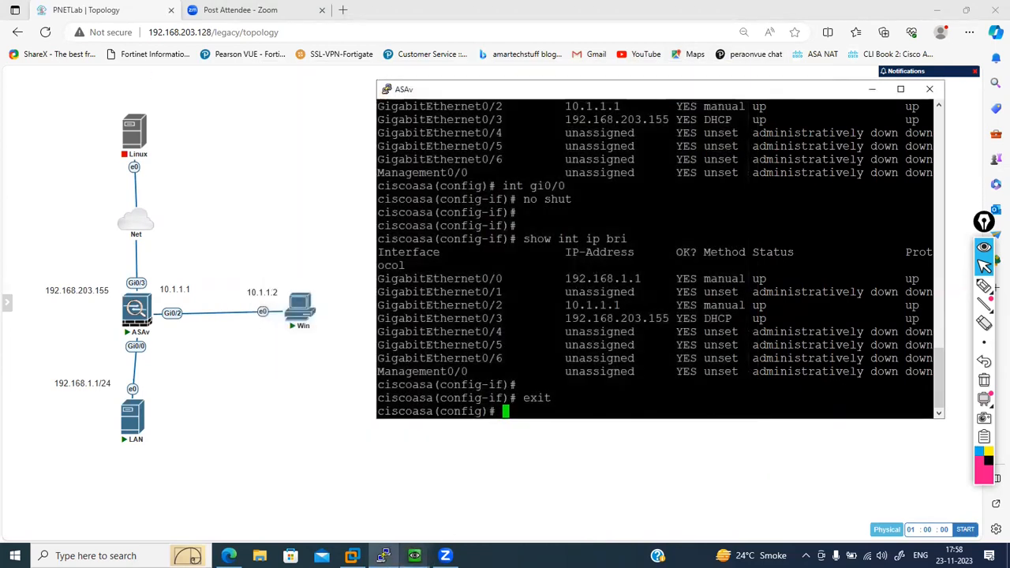
click(416, 555)
click(462, 505)
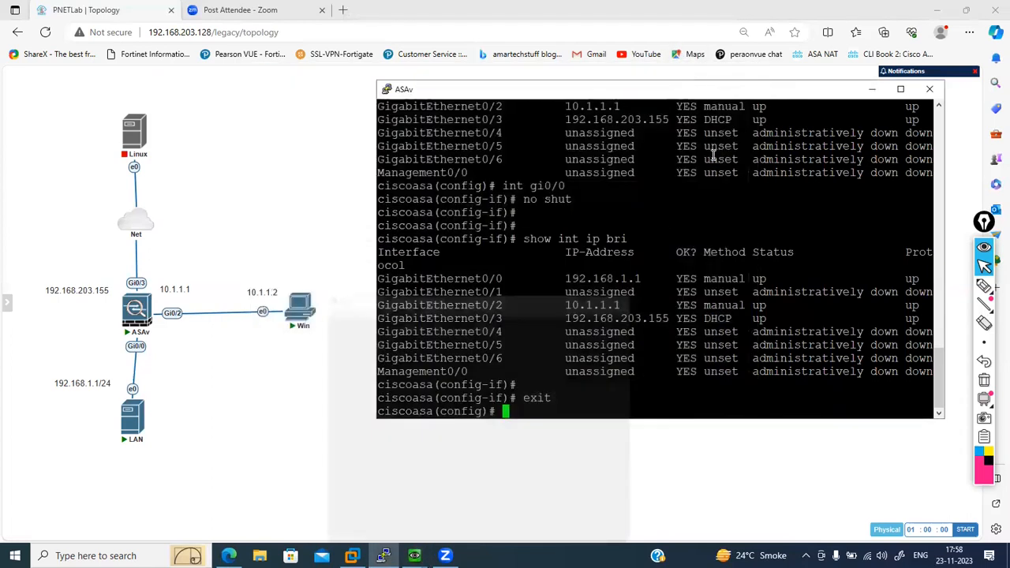
click(685, 70)
- Begin a route command for the outside interface on the ASAv, consulting the help for available interfaces
key(Return)
key(Return)
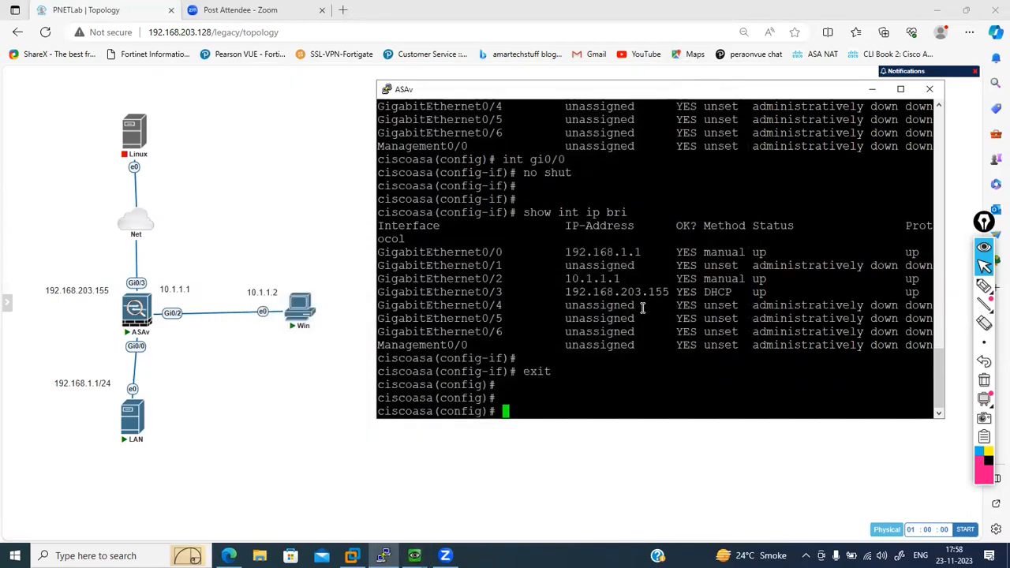
text(route)
key(Tab)
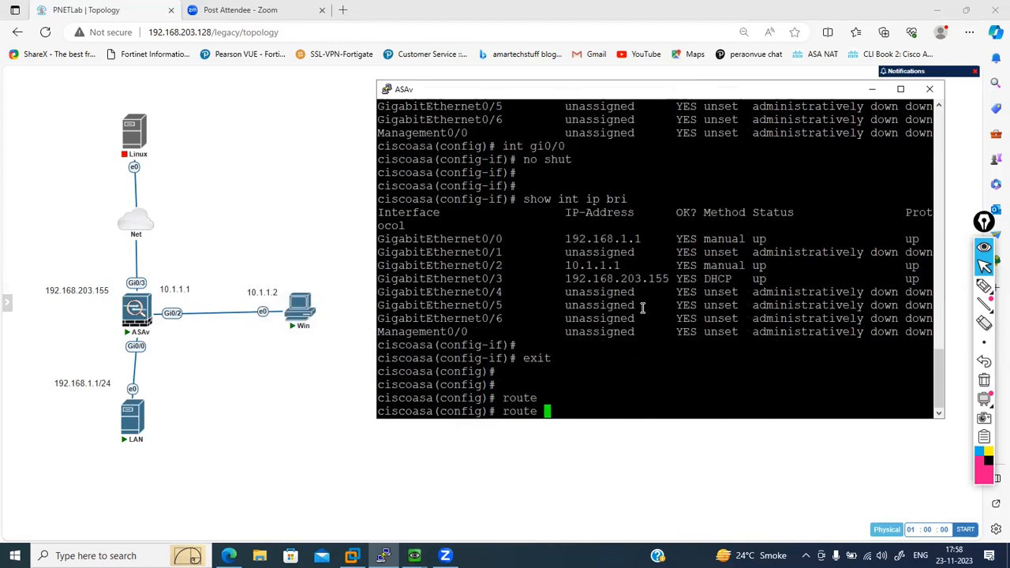
key(BackSpace)
key(BackSpace)
key(BackSpace)
key(BackSpace)
key(Tab)
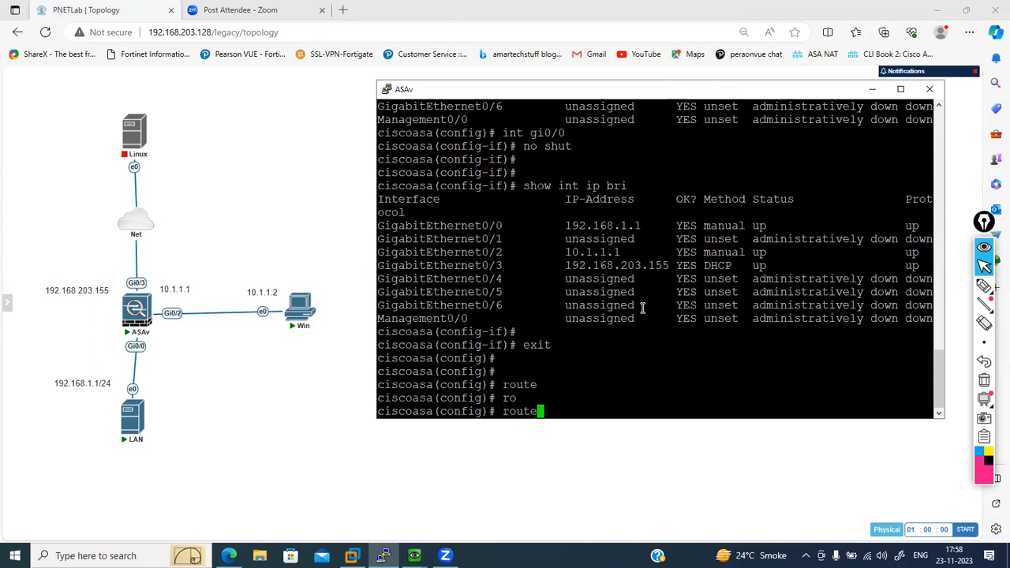
text(?)
text(out)
key(Tab)
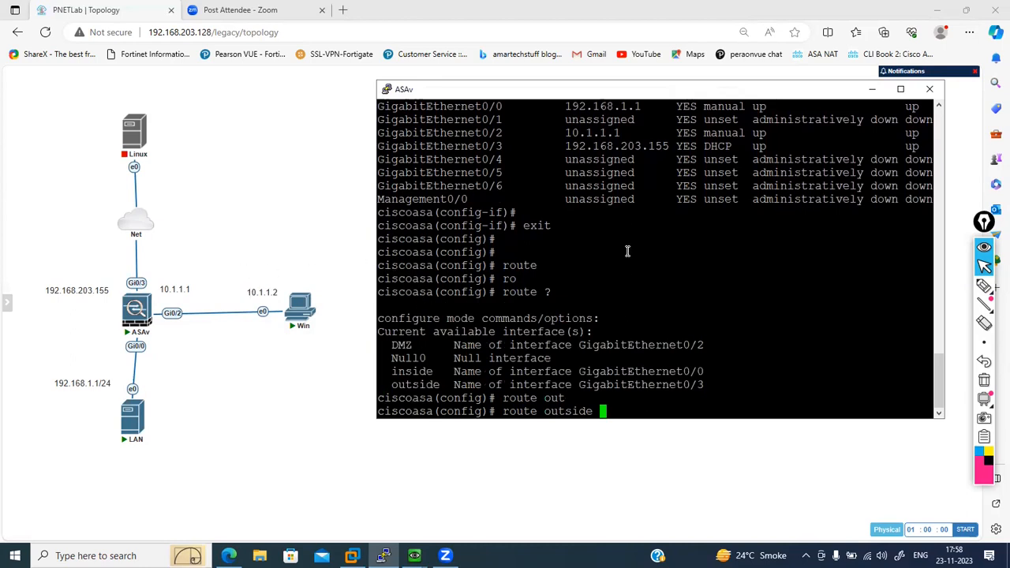
- Set the outside route's network and mask to 0 0, consulting the help for the parameters
text(?)
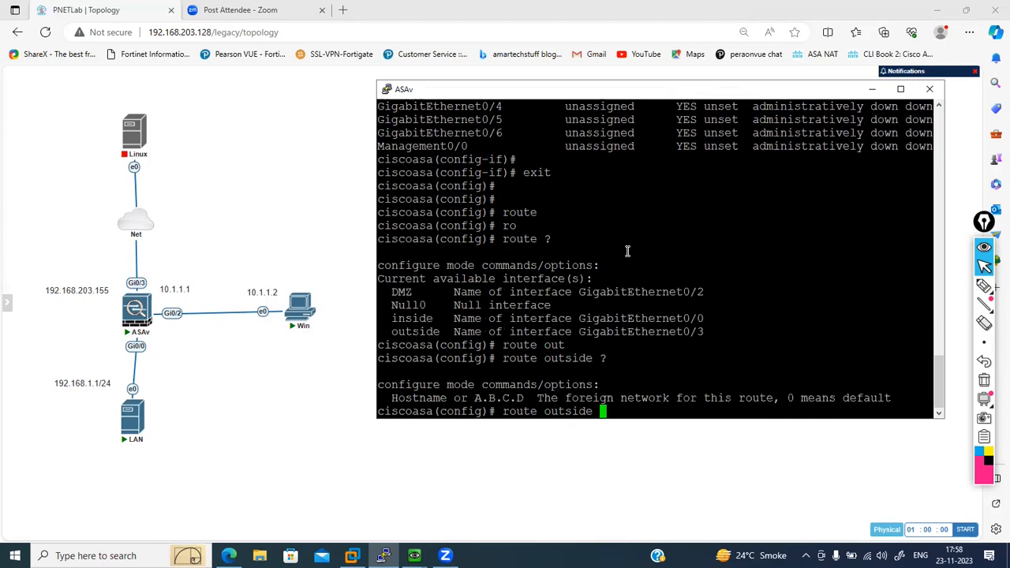
text(0 0 ?)
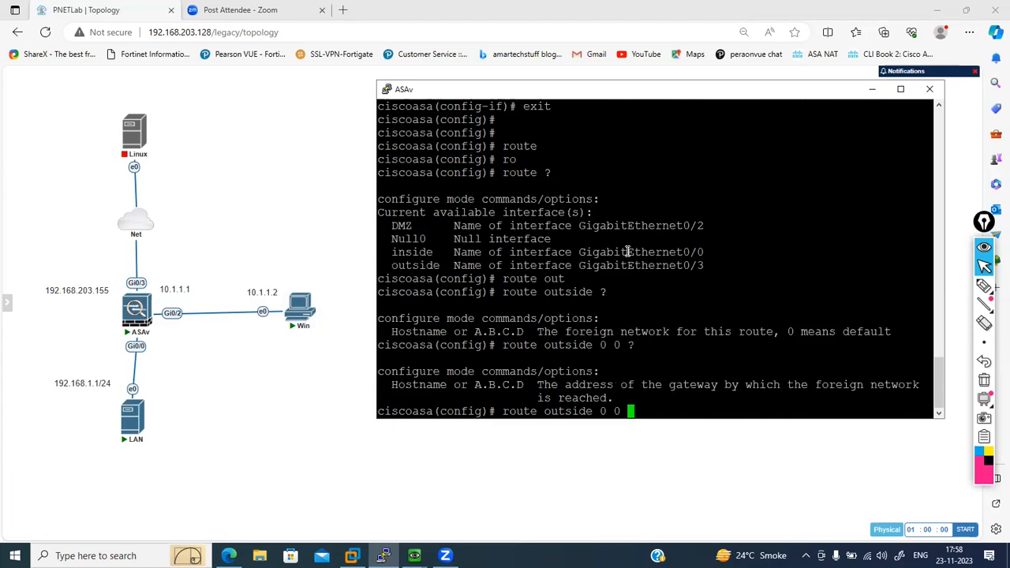
text(192.168)
text(.10)
text(3.)
- Complete the default route with gateway 192.168.203.128 and apply it
key(BackSpace)
key(BackSpace)
key(BackSpace)
key(BackSpace)
text(203)
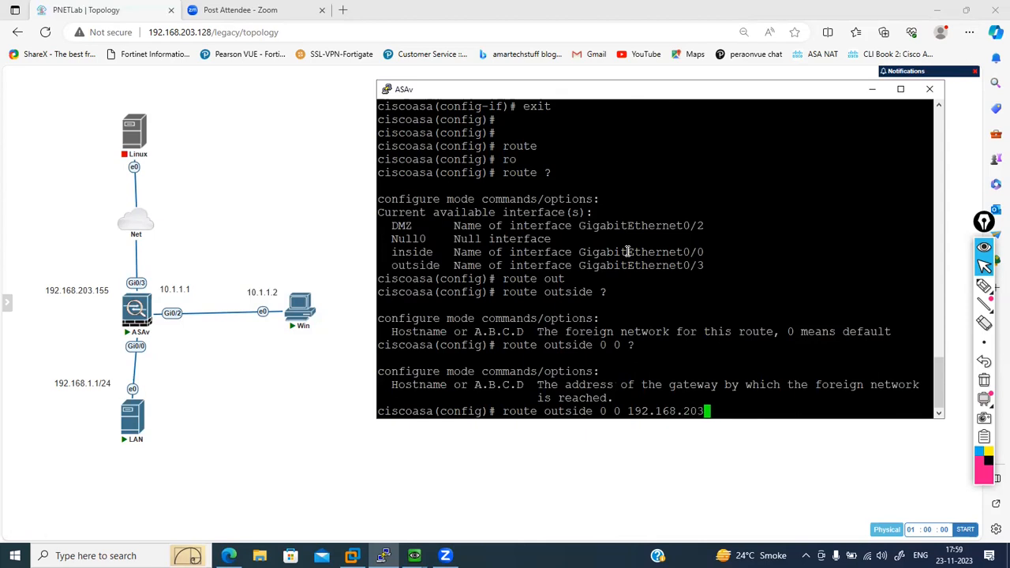
text(.128)
key(Return)
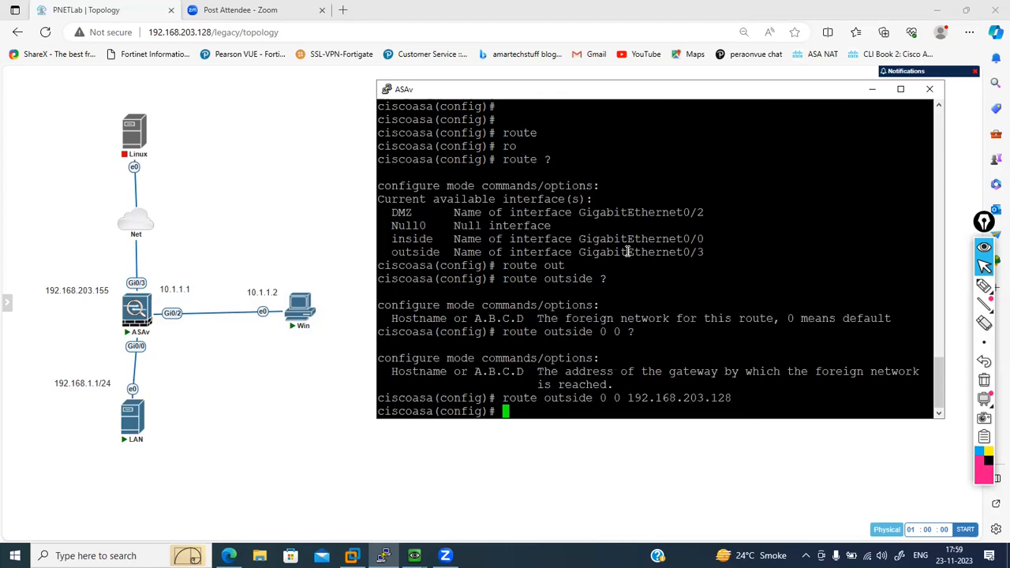
- Begin an access-list named in-out and list the options available for it
text(acc)
key(Tab)
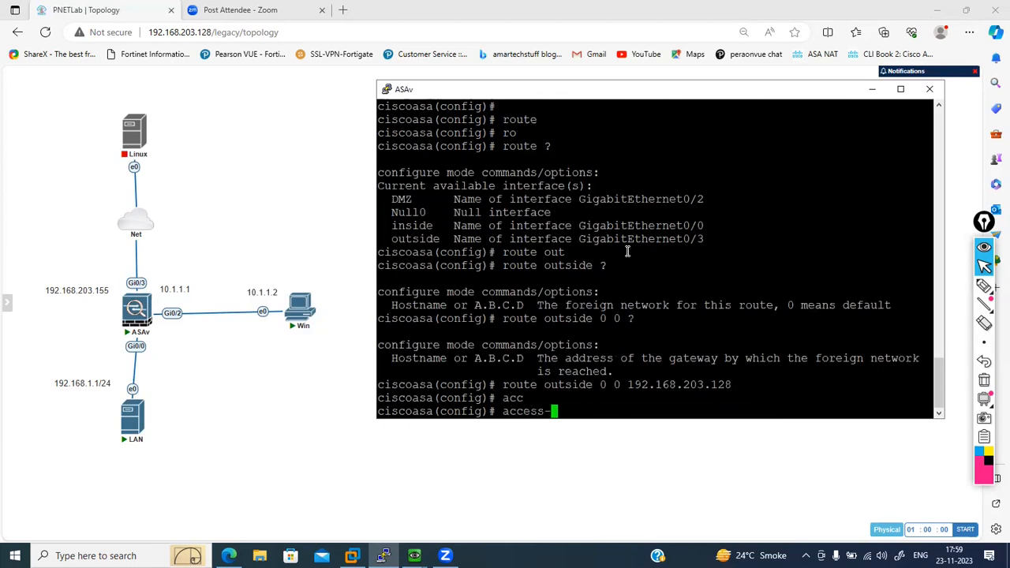
text(li)
key(Tab)
text(in-out)
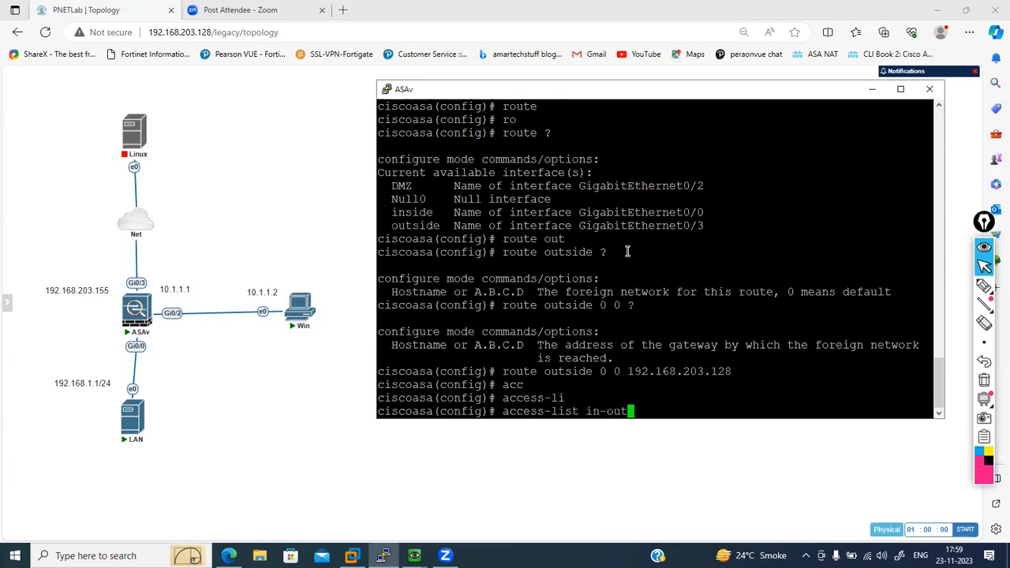
text( ?)
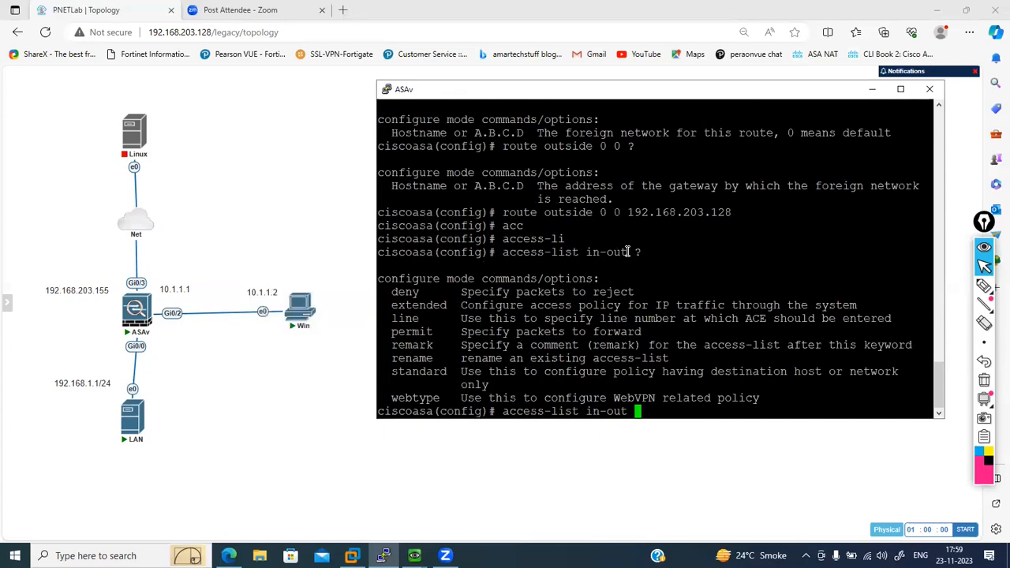
text(exe)
- Continue the in-out access-list as an extended permit rule and list the protocols available for it
key(Tab)
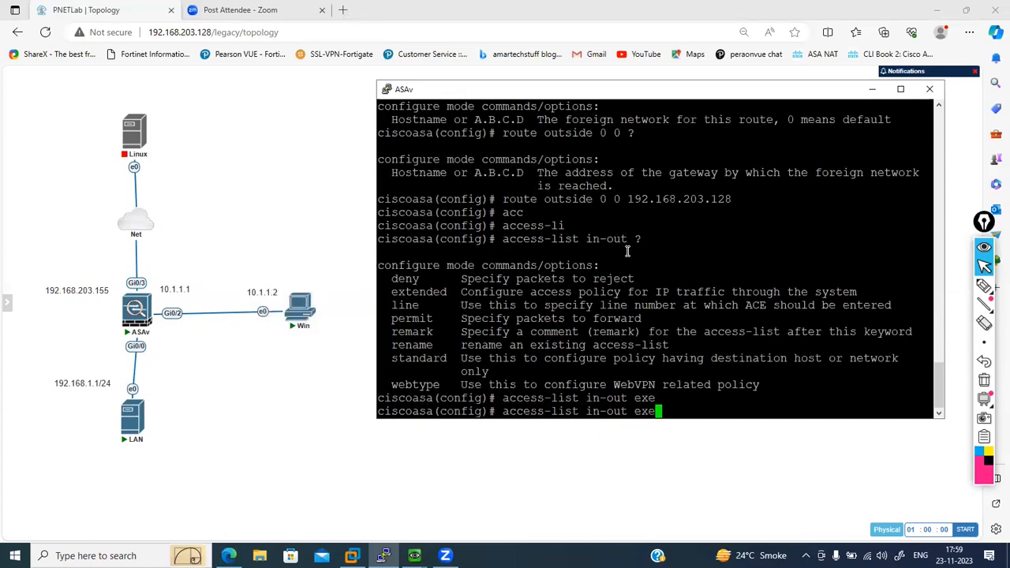
text(t)
key(Tab)
key(BackSpace)
key(BackSpace)
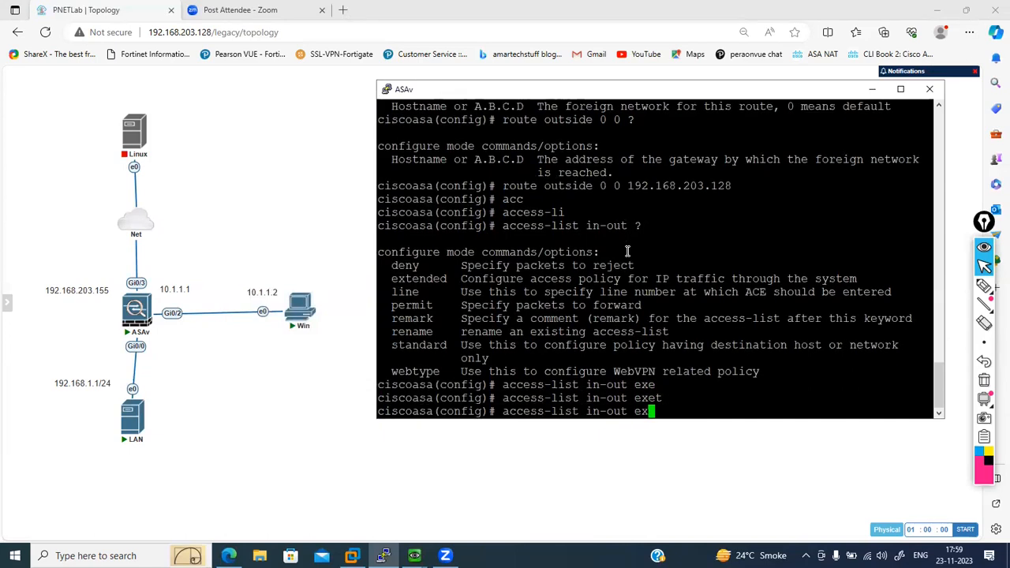
text(te)
key(Tab)
text(per)
key(Tab)
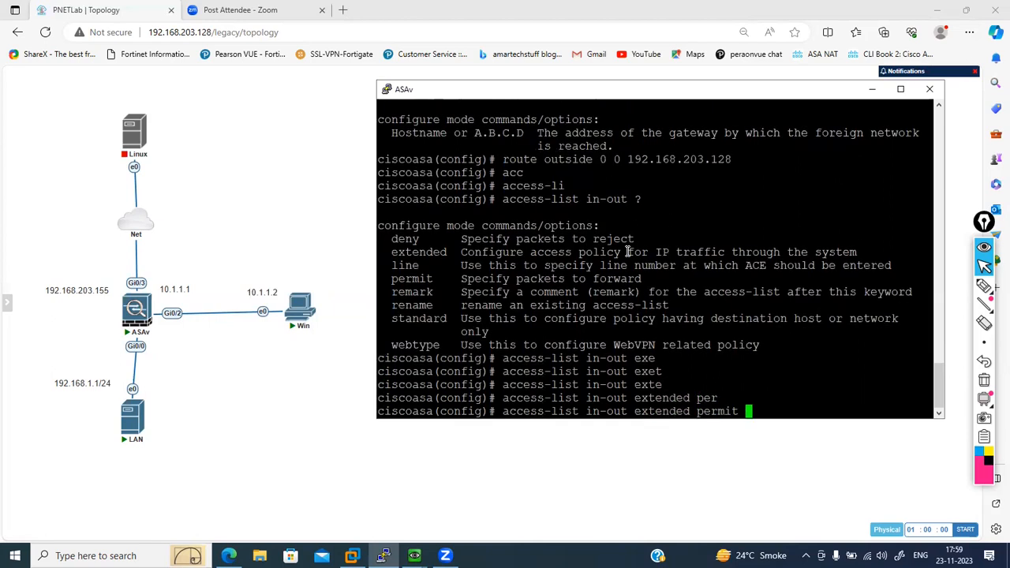
text(?)
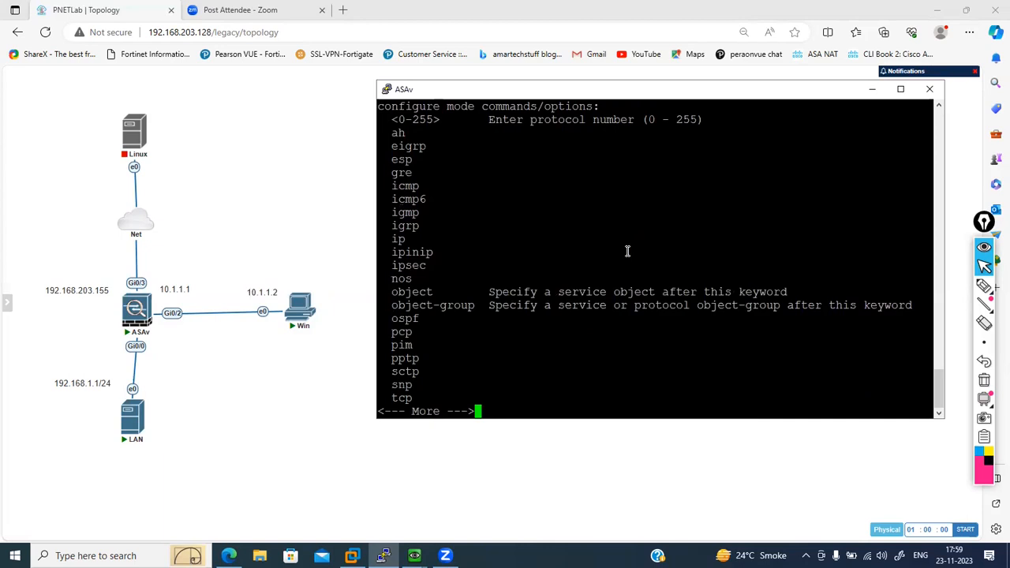
text(qtcp ?)
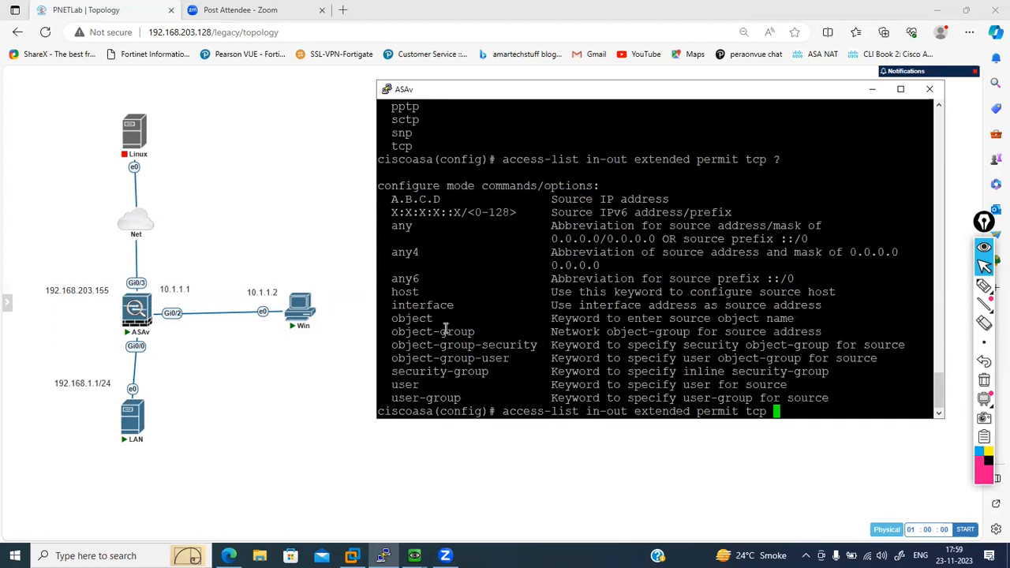
- Set the rule's protocol to tcp and its source to object Lan-Subnet, consulting the help for the source and destination parameters
text(object Lan)
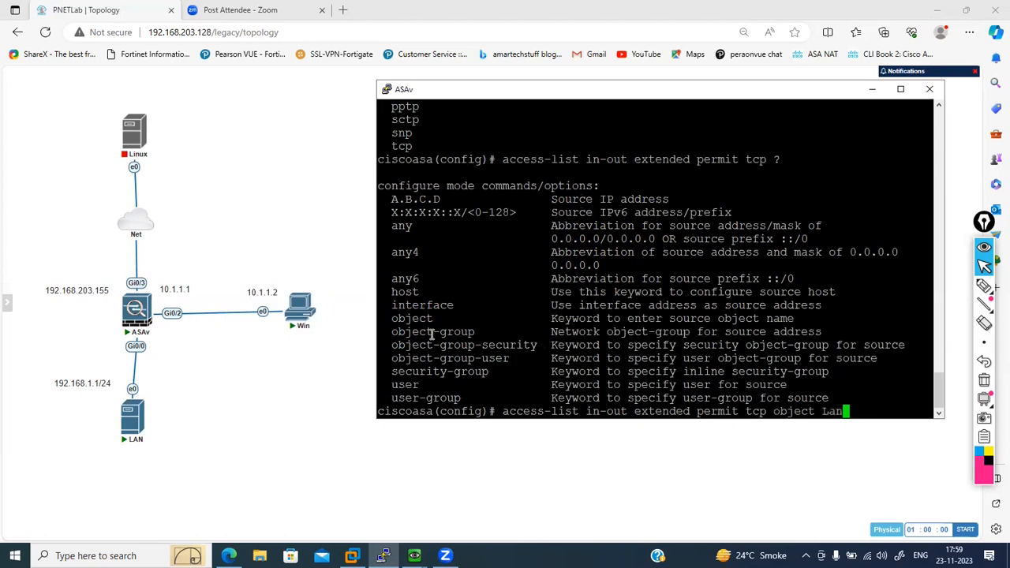
text(-Subnet ?)
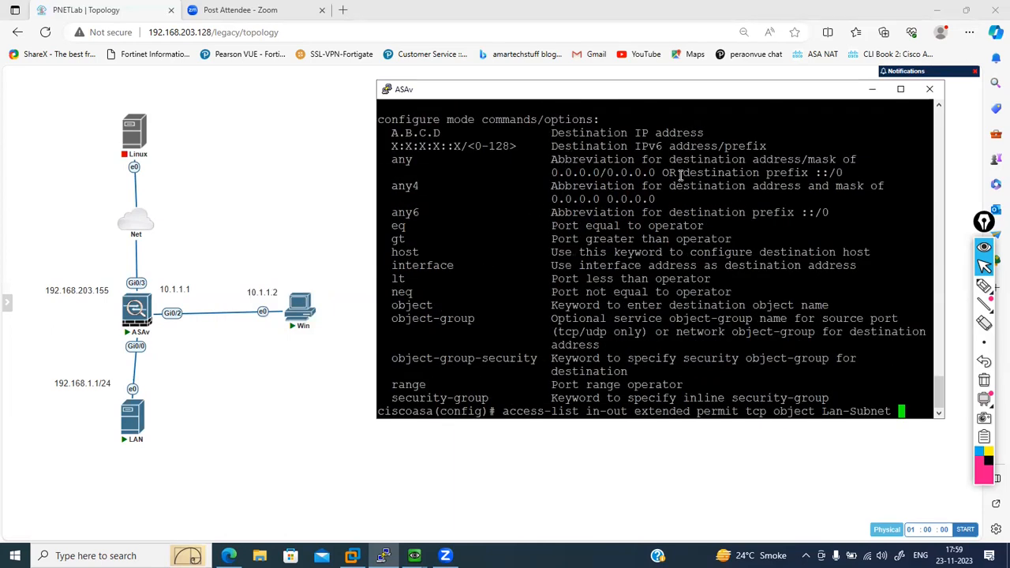
- Complete the access-list rule with destination any and no port restriction, and apply it
drag(684, 173, 726, 173)
click(776, 235)
text(any ?)
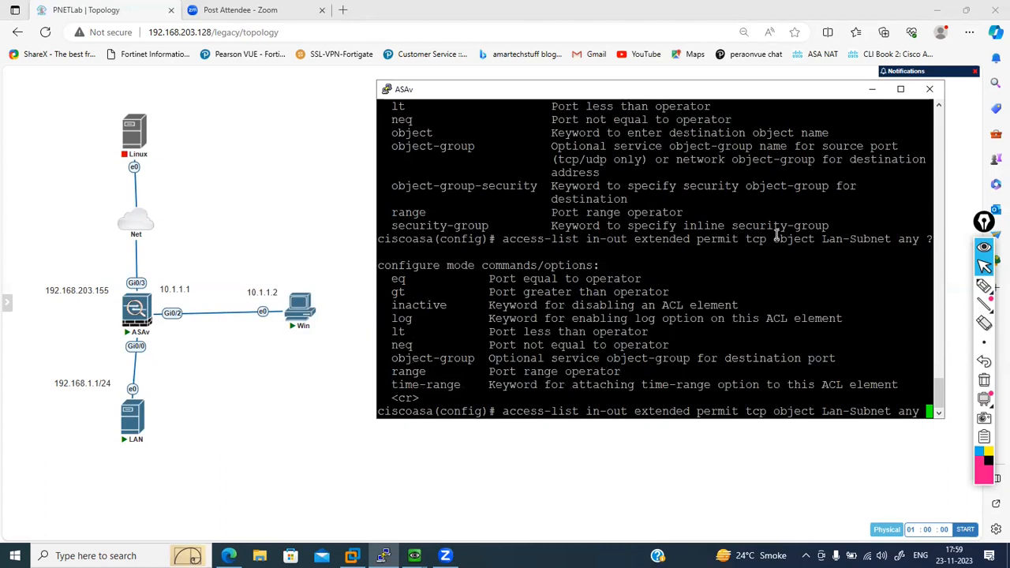
text(eq)
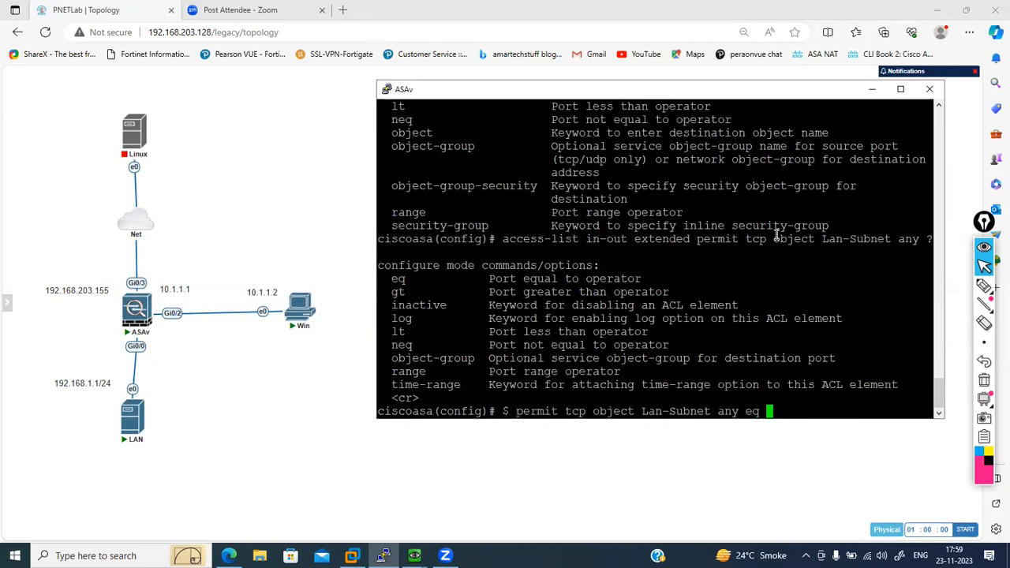
key(BackSpace)
key(BackSpace)
key(BackSpace)
key(Return)
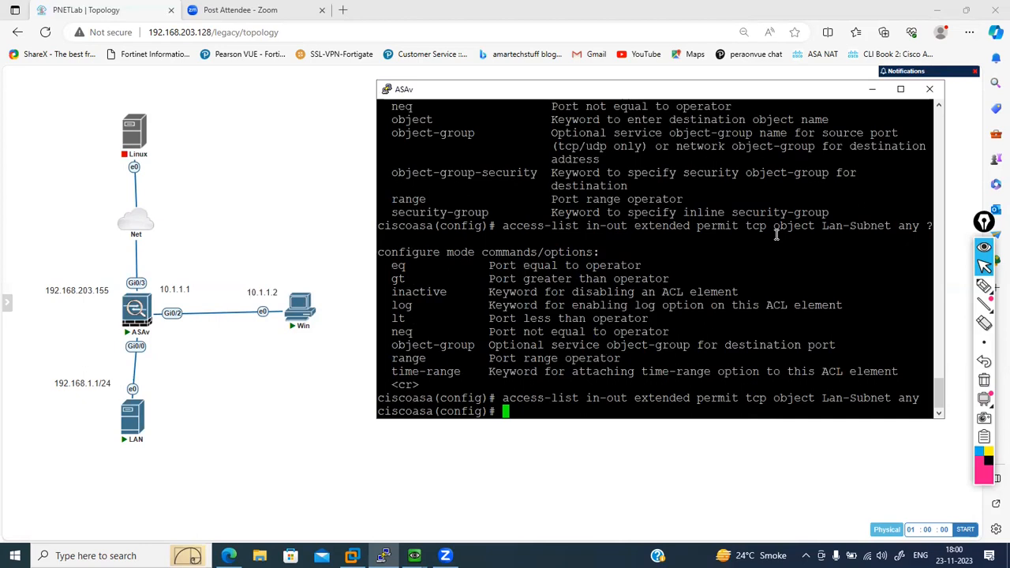
key(Return)
key(Return)
key(Return)
key(Return)
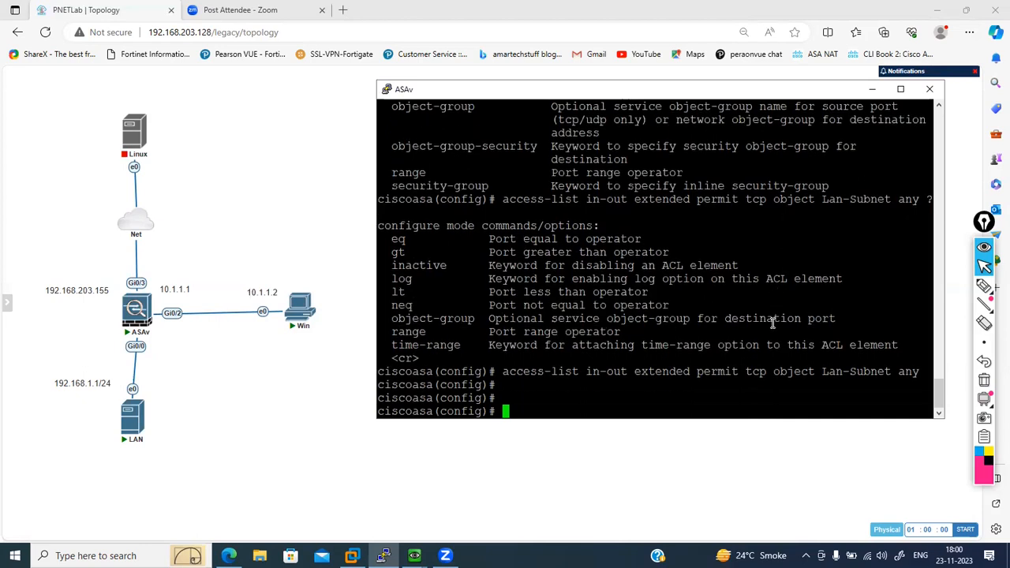
- Begin an access-group command for the in-out list in the inbound direction
text(acc)
key(Tab)
text(gr)
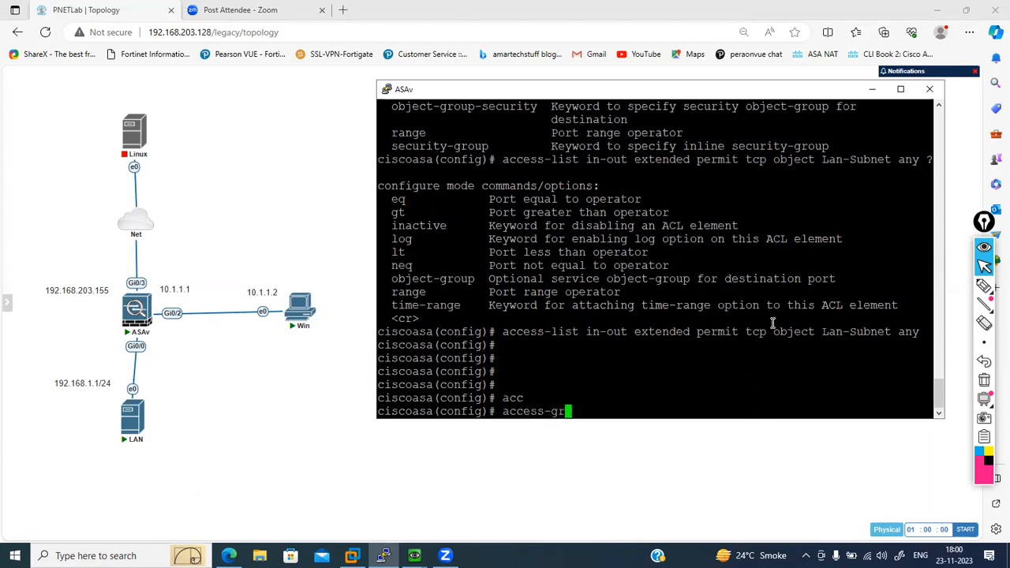
key(Tab)
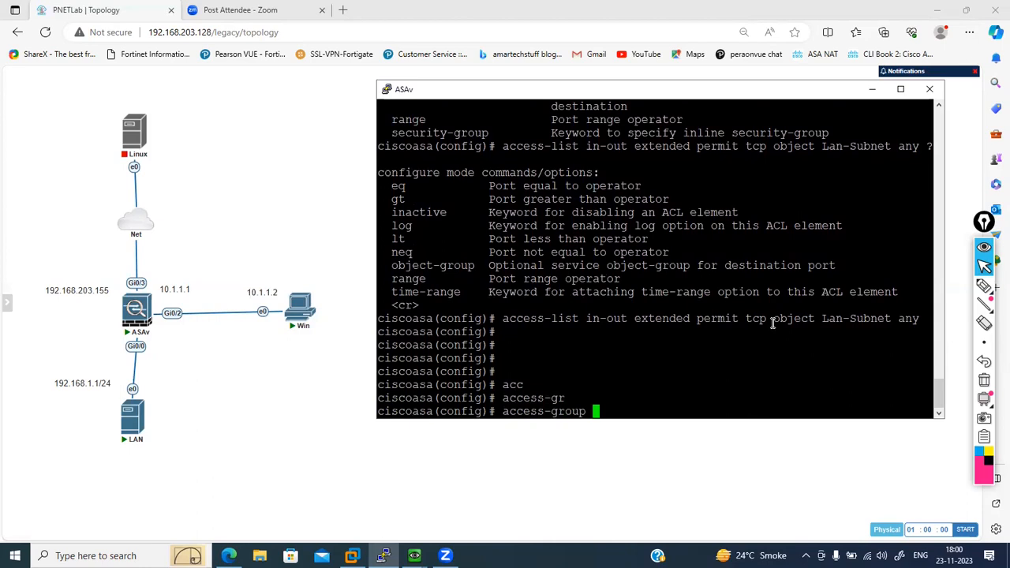
text(in)
key(Tab)
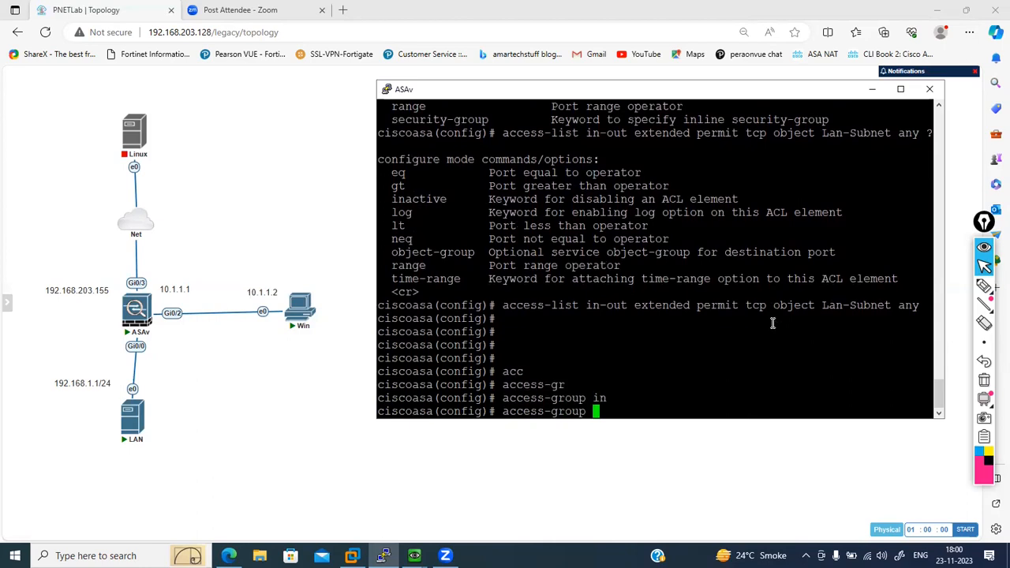
text(in-out in)
key(Tab)
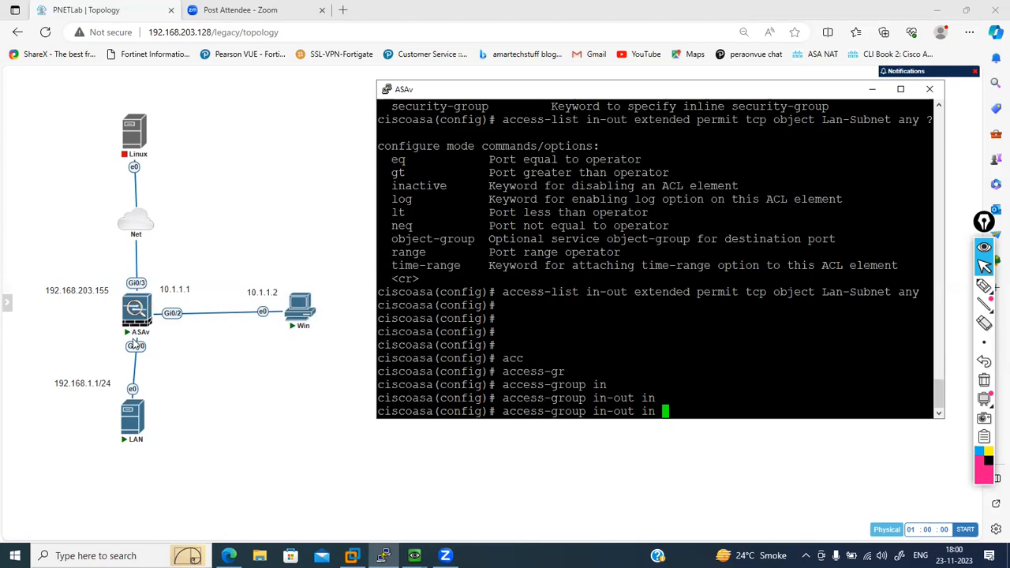
- Bind the in-out access-group to the inside interface and apply the command
text(in)
key(Tab)
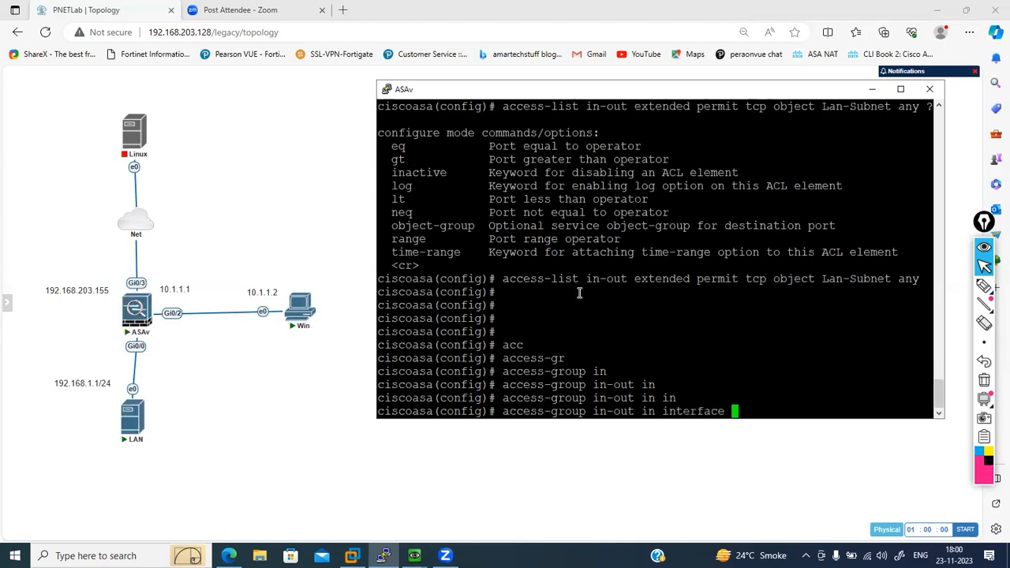
text(ins)
key(Tab)
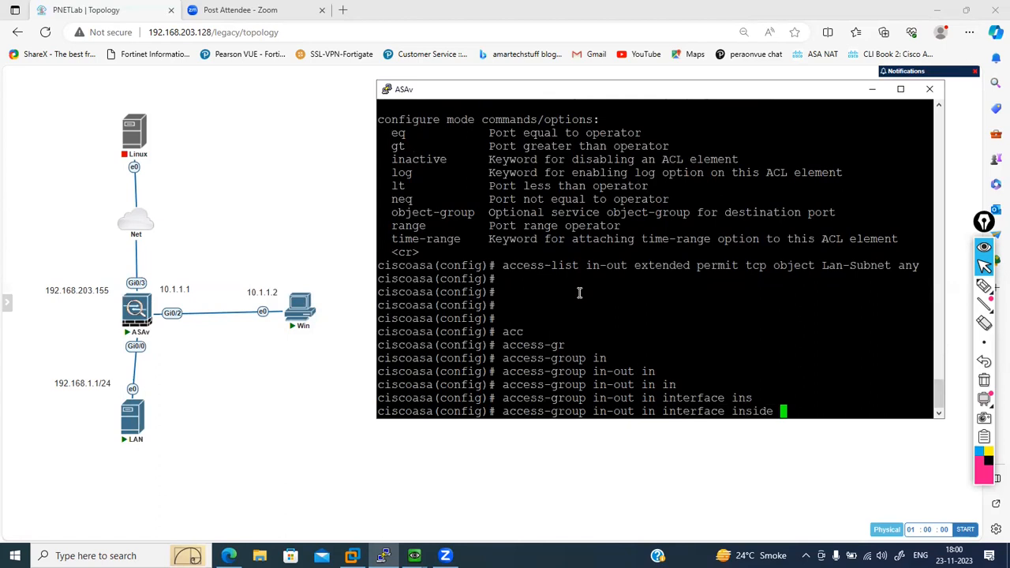
key(Return)
key(Return)
key(Return)
key(Return)
key(Return)
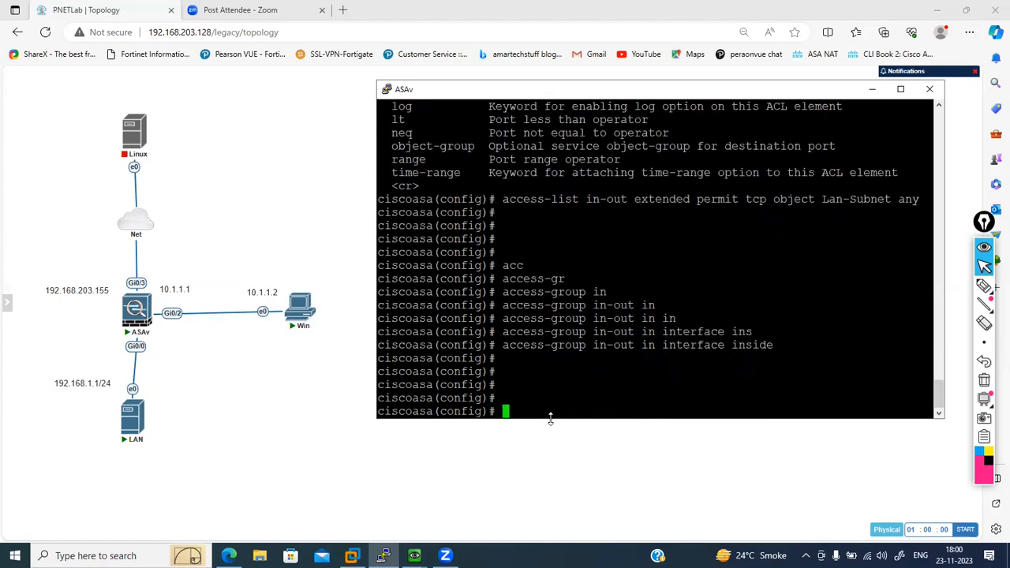
- Close the blank LAN console window and reopen the LAN node's console from the topology, allowing ultravnc_wrapper to launch
click(414, 555)
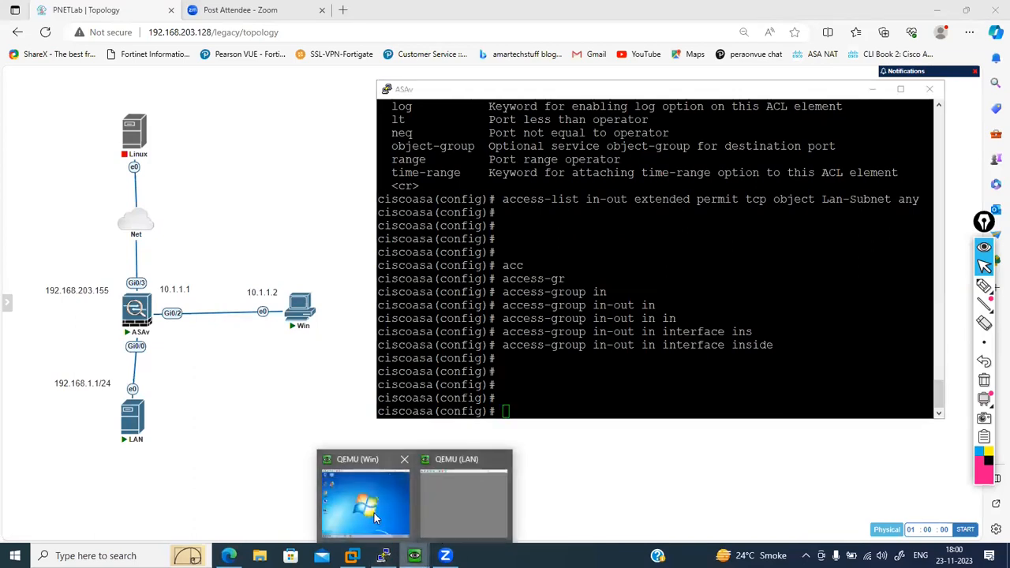
click(448, 494)
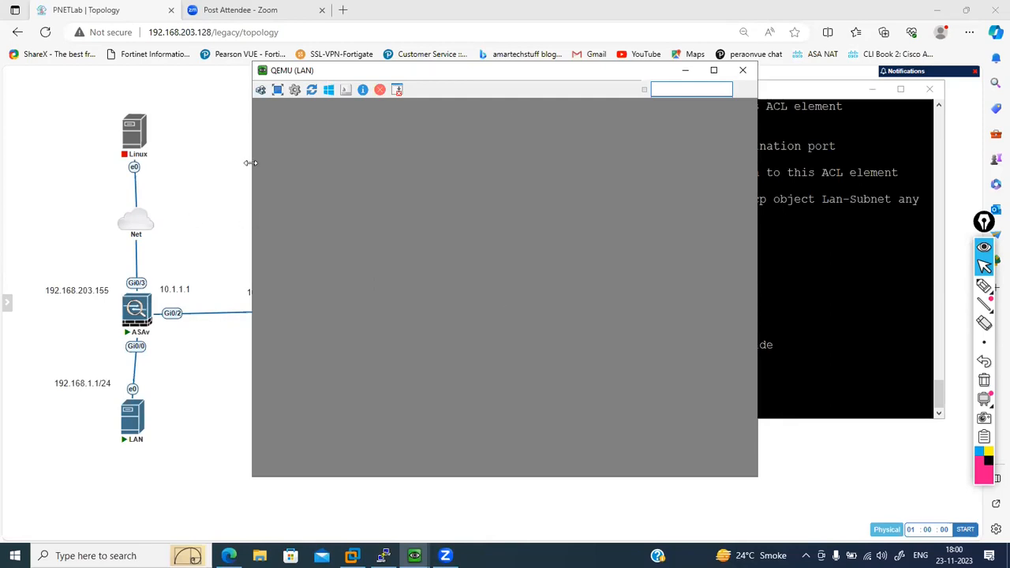
click(742, 72)
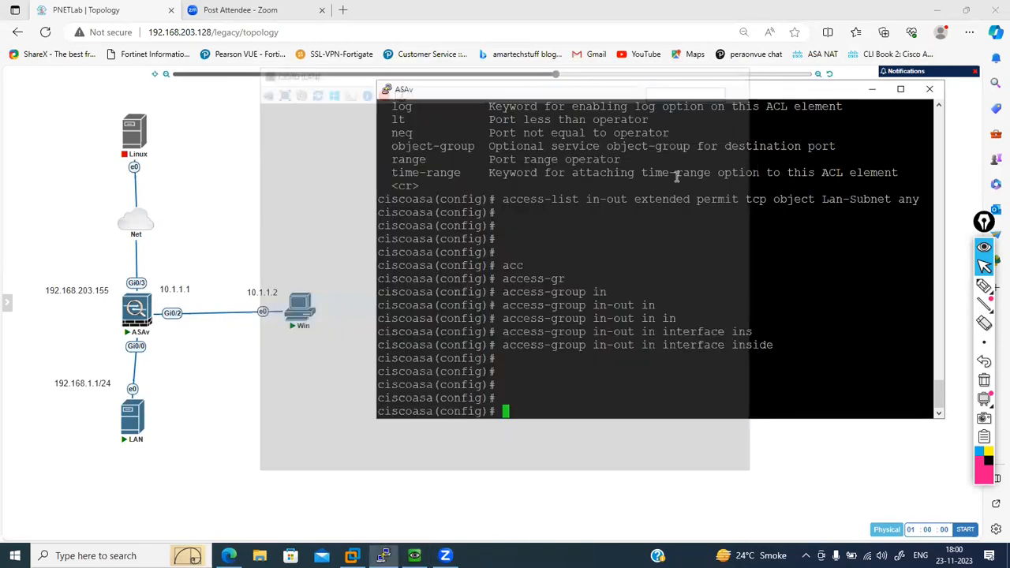
click(134, 431)
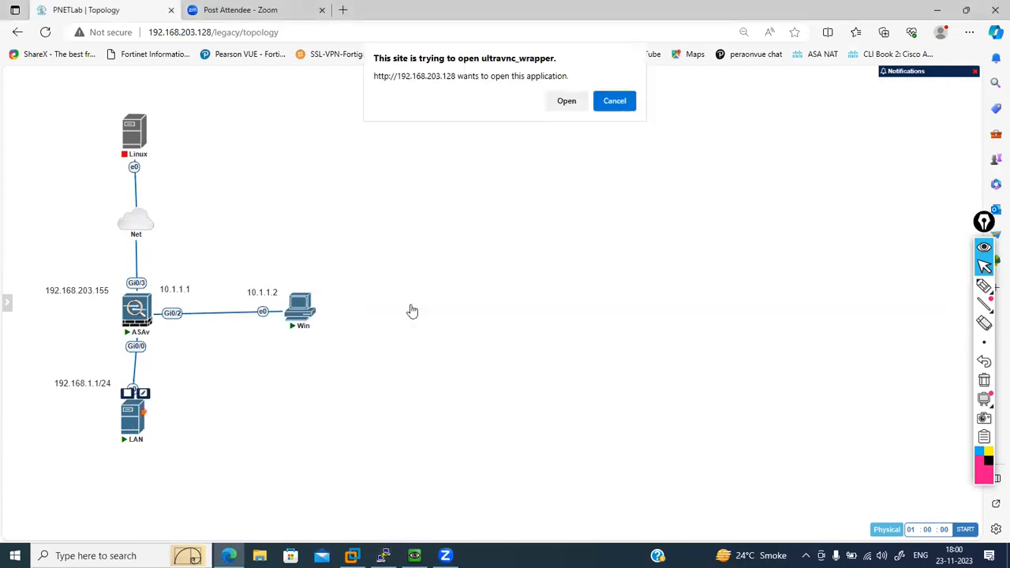
click(560, 101)
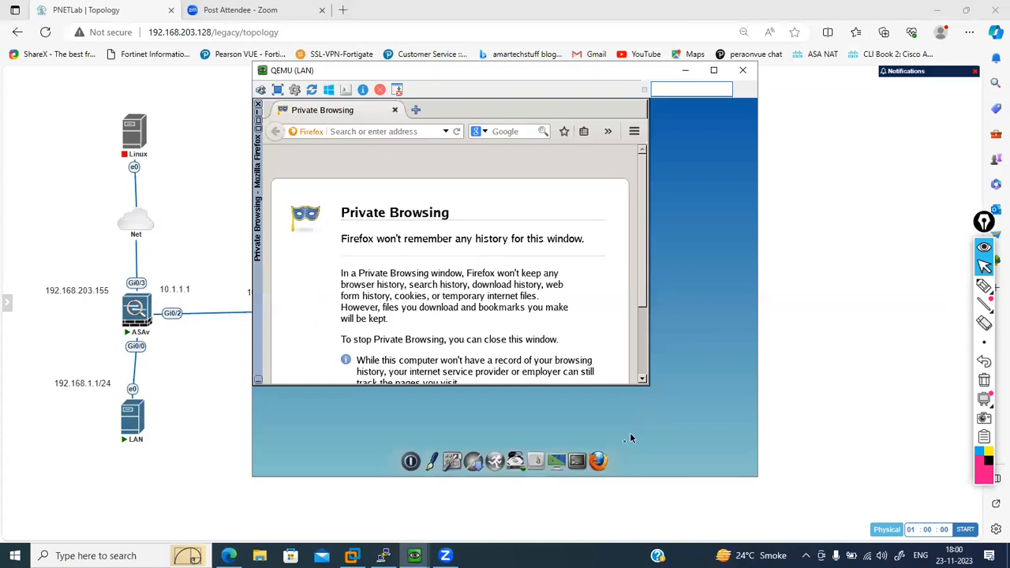
- Open a terminal on the LAN host, roll it up, and open the Network settings from its control panel
click(577, 461)
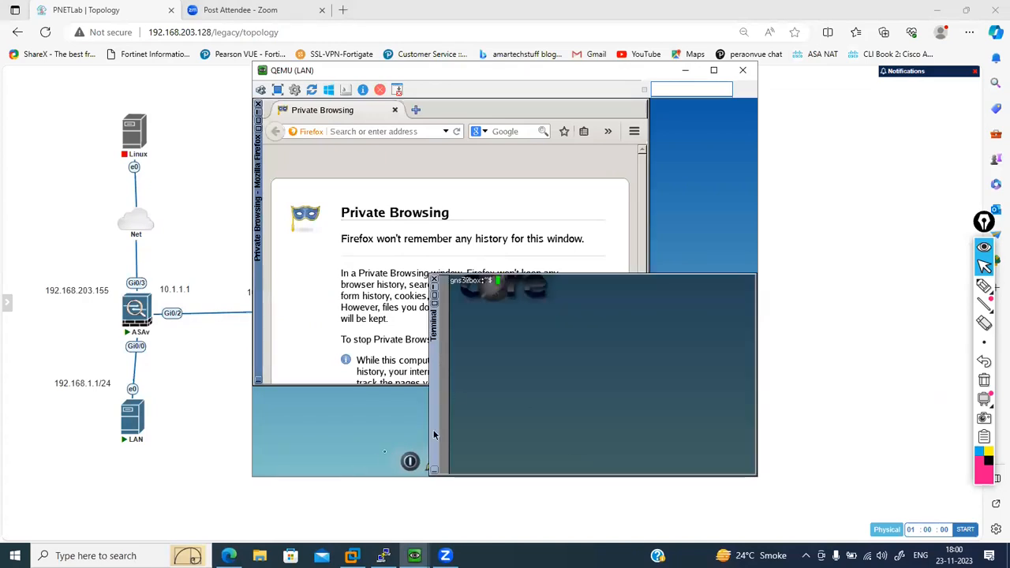
click(435, 289)
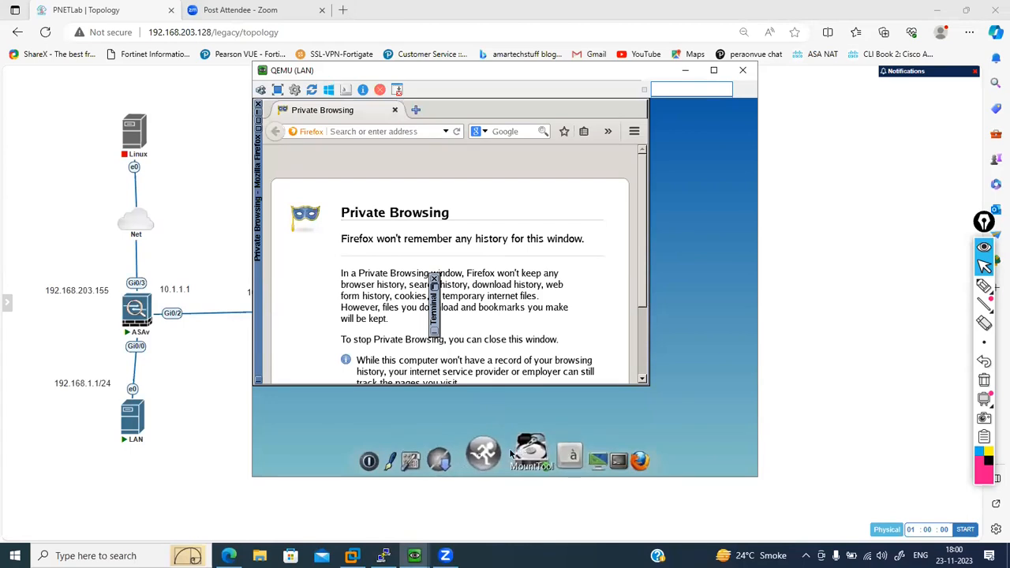
click(440, 460)
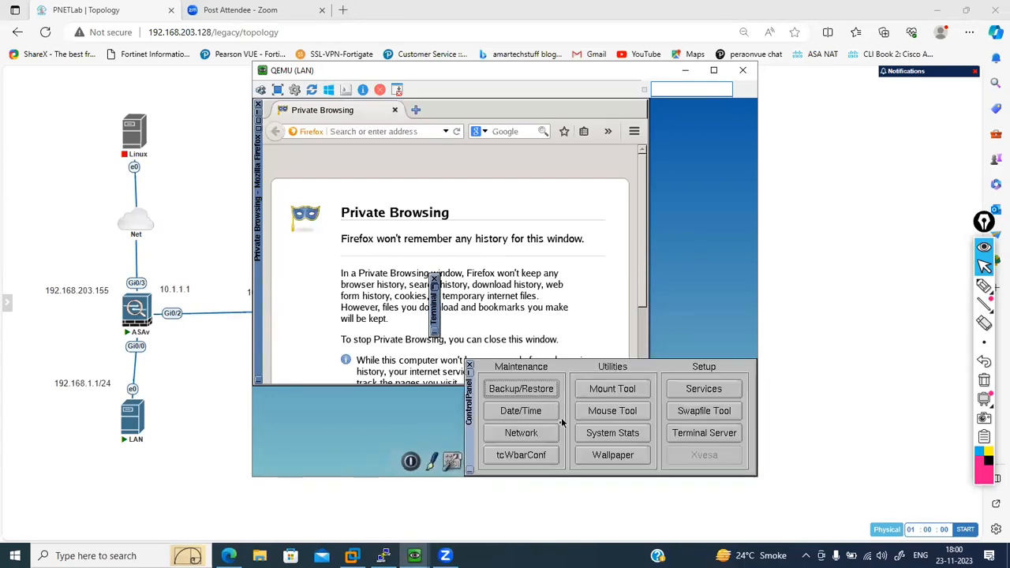
click(543, 434)
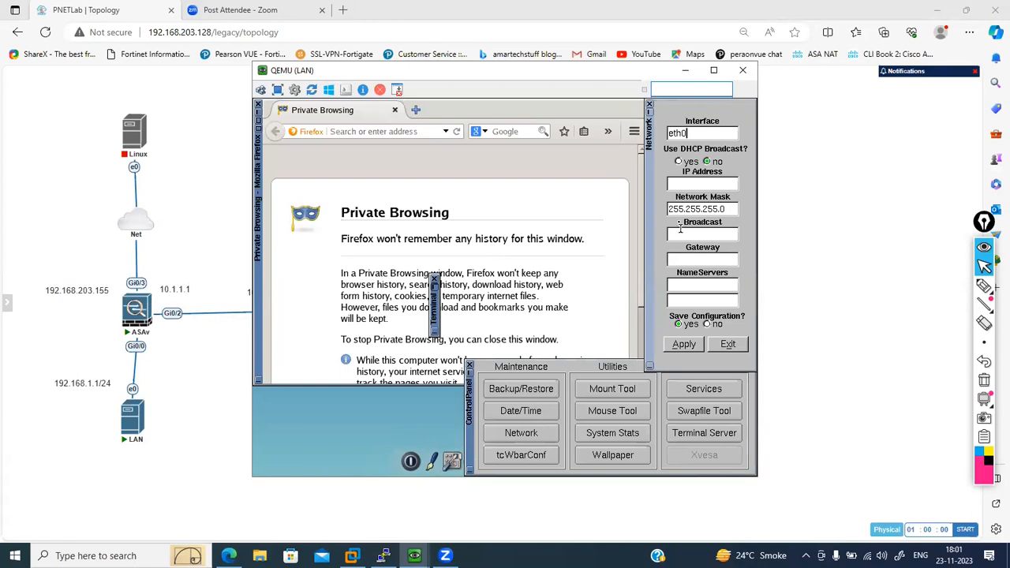
- Set the LAN host's eth0 IP address to 192.168.1.2 and its gateway to 192.168.1.1
click(677, 186)
text(192.168.1.2)
key(Tab)
key(Tab)
key(Tab)
key(End)
key(BackSpace)
key(BackSpace)
key(BackSpace)
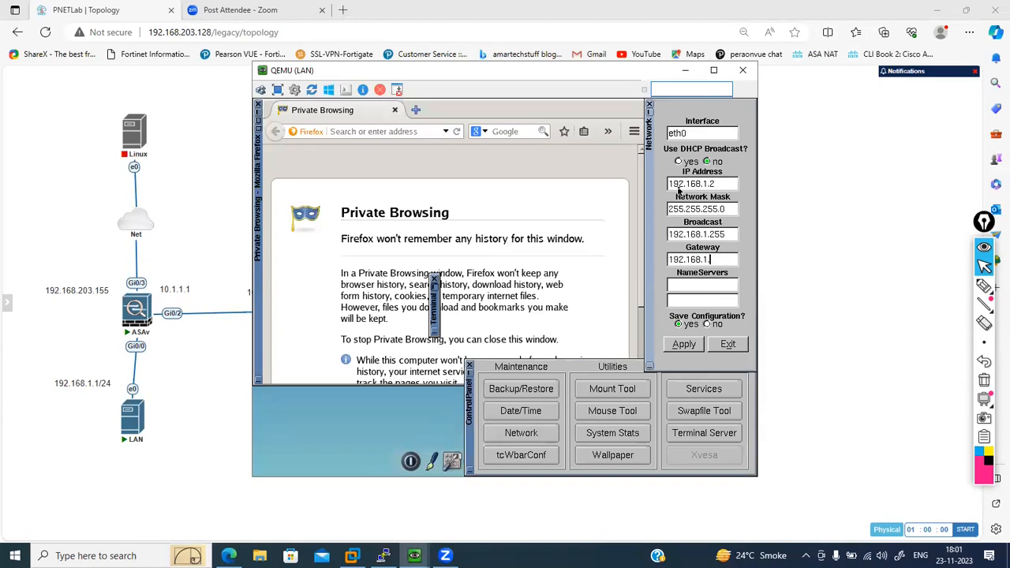
text(1)
- Set the LAN host's name server to 8.8.8.8, apply the network configuration, and close the control panel
key(Tab)
text(8.8.8.8)
click(672, 349)
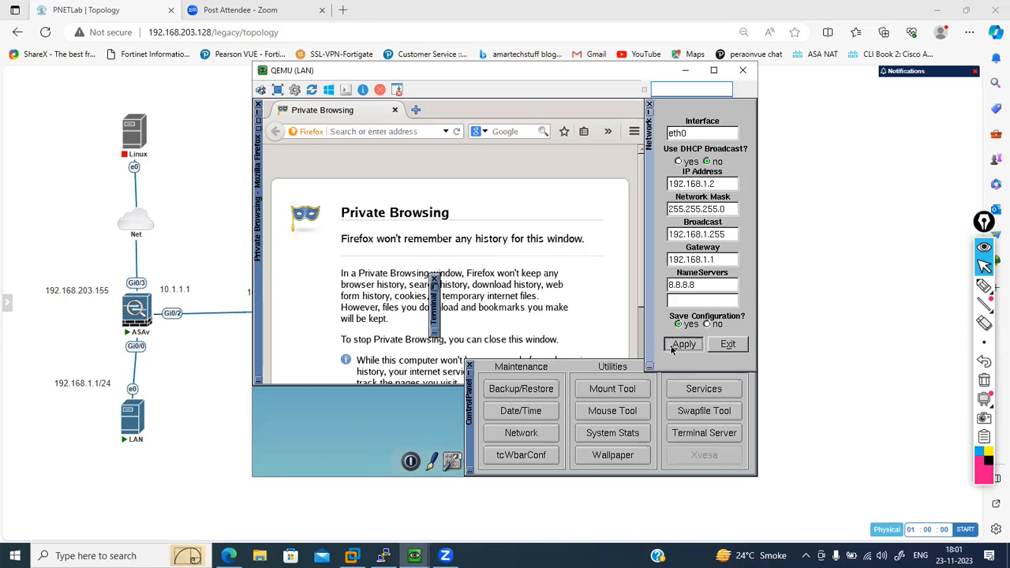
right_click(386, 401)
click(270, 413)
click(470, 367)
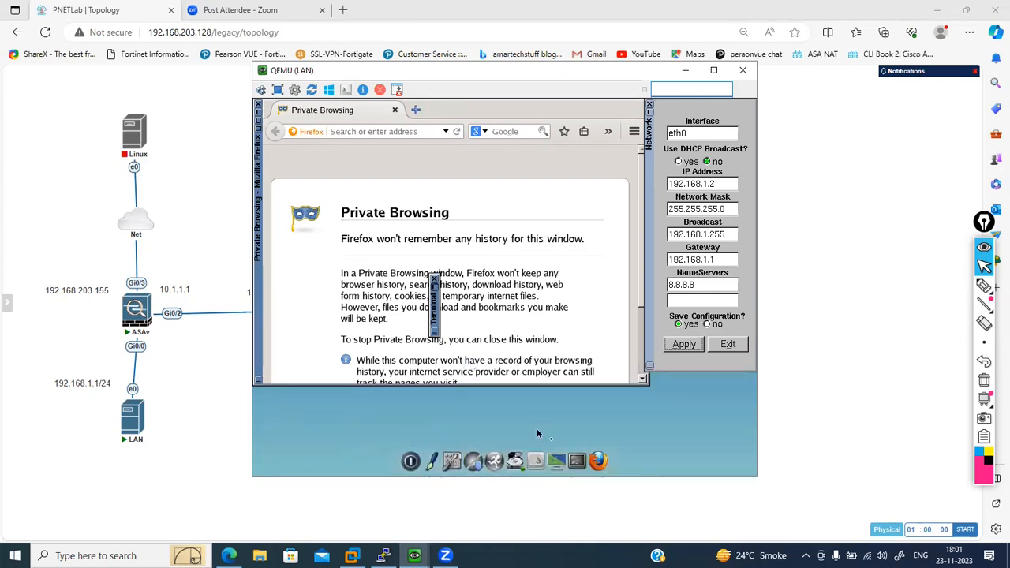
- Ping the ASAv's inside address 192.168.1.1 from a new terminal on the LAN host
click(580, 462)
text(ping )
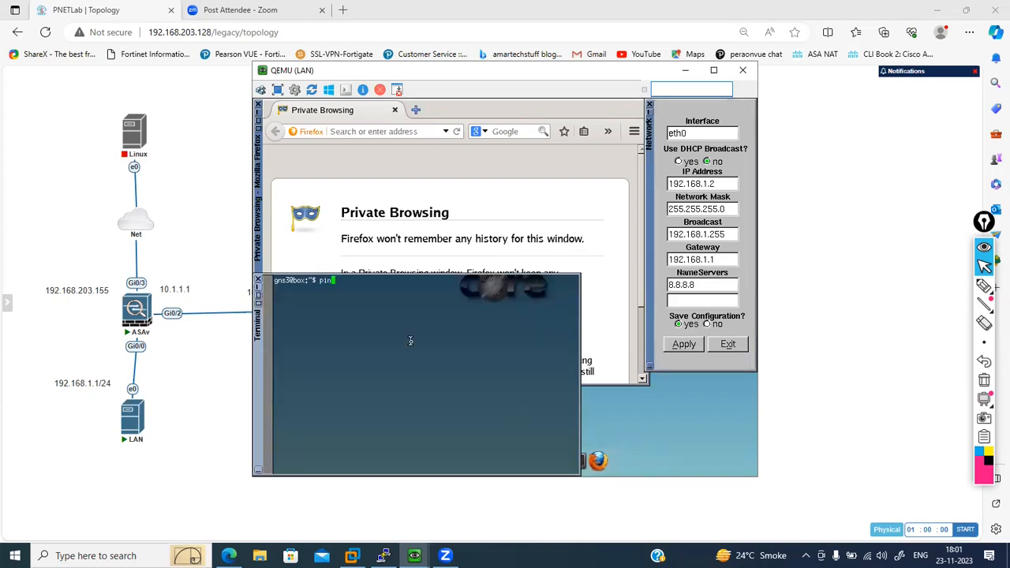
text(192.168.1.1)
key(Return)
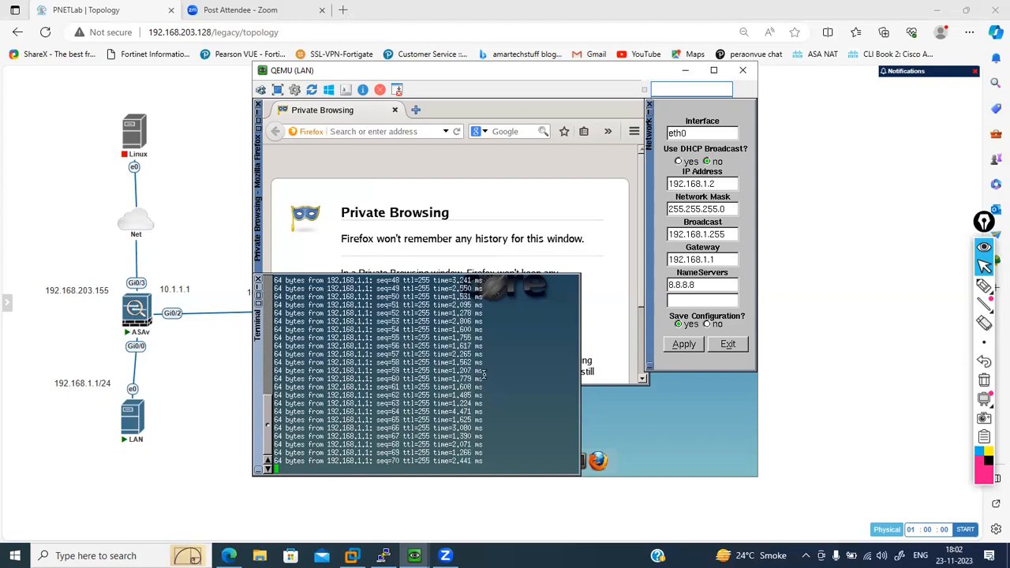
- Stop the gateway ping and ping 8.8.8.8 from the LAN host
key(ctrl+c)
key(Return)
key(Return)
text(ping 8.8.8.8)
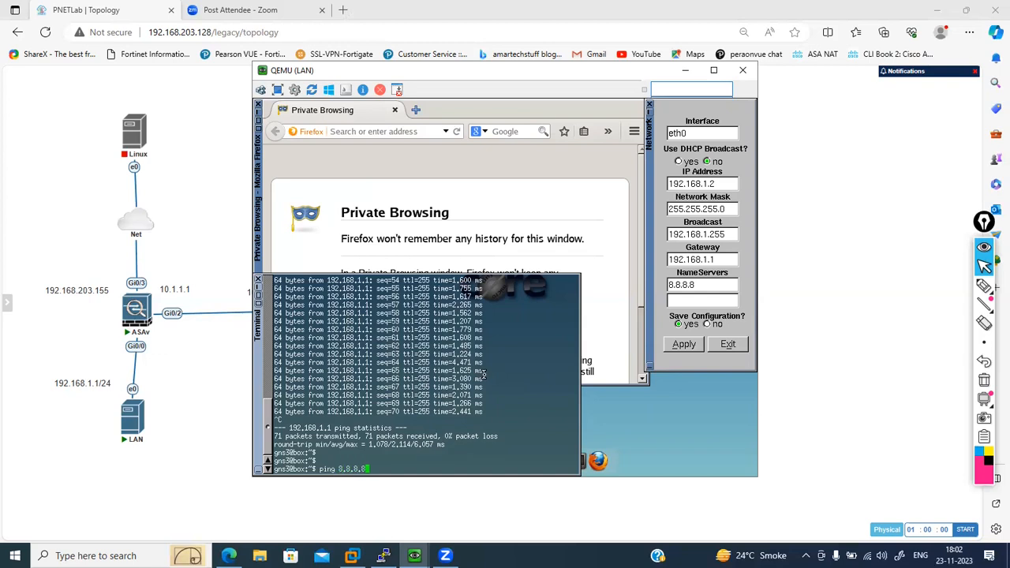
key(Return)
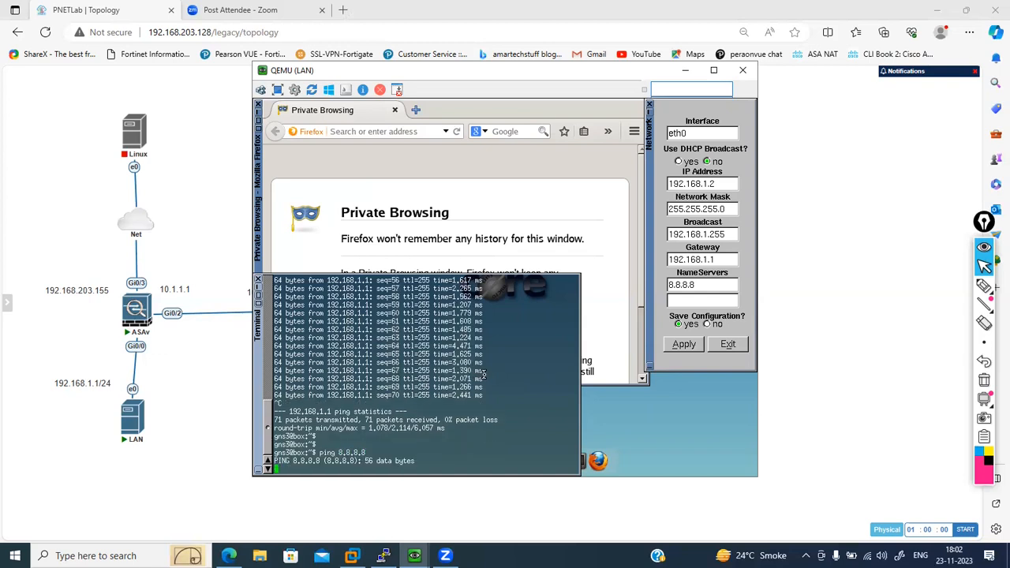
- Try opening gmail.com in the LAN host's Firefox browser
click(409, 133)
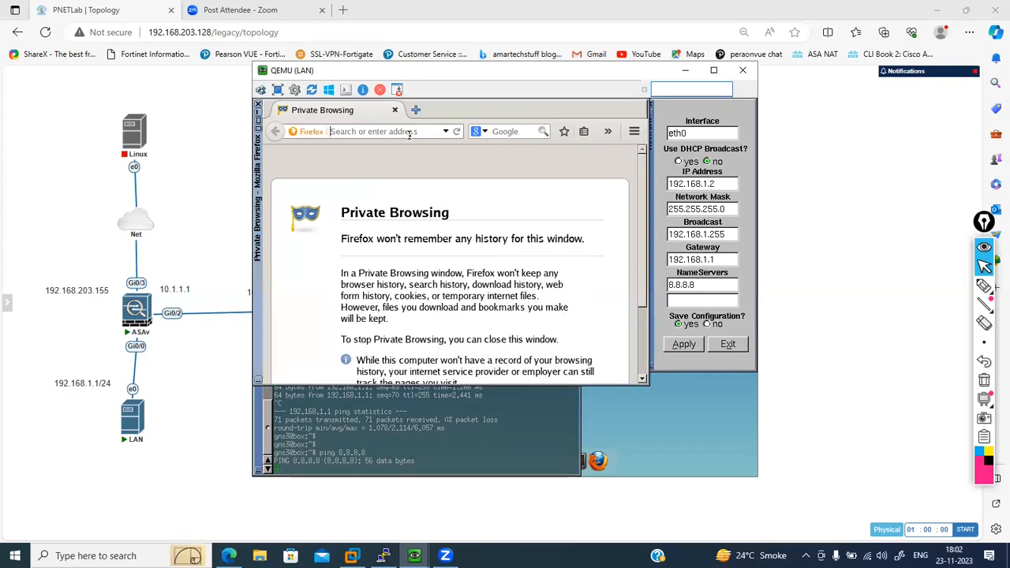
text(gmail.com)
key(Return)
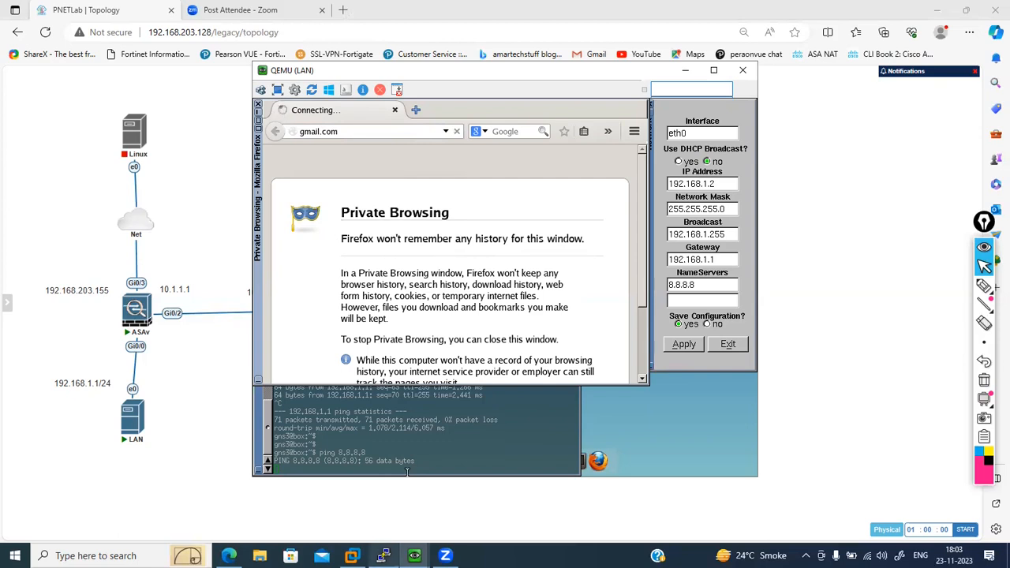
- Switch to the ASAv console and show the running configuration's objects, checking the Lan-Subnet entry
click(383, 556)
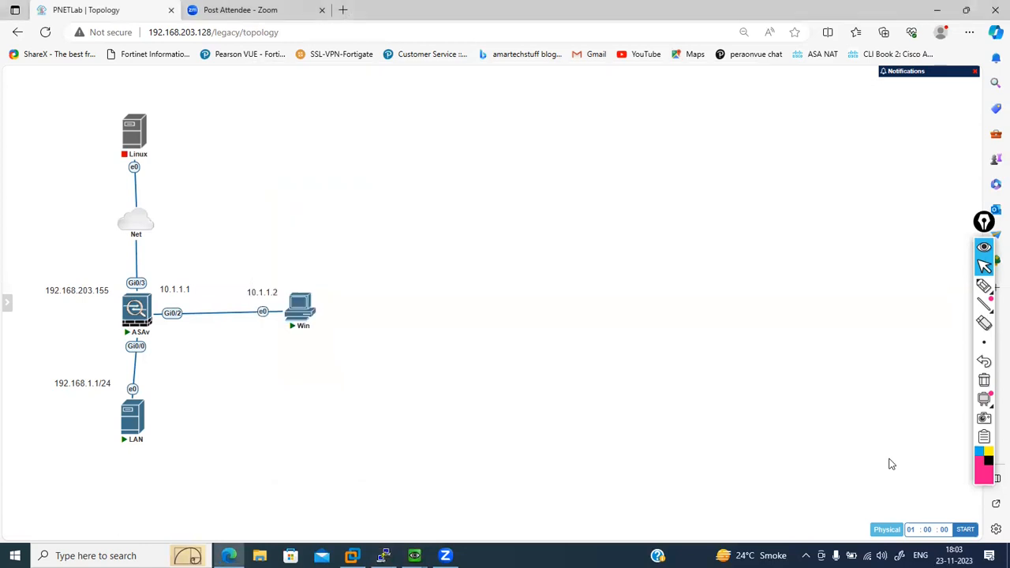
click(907, 456)
click(383, 556)
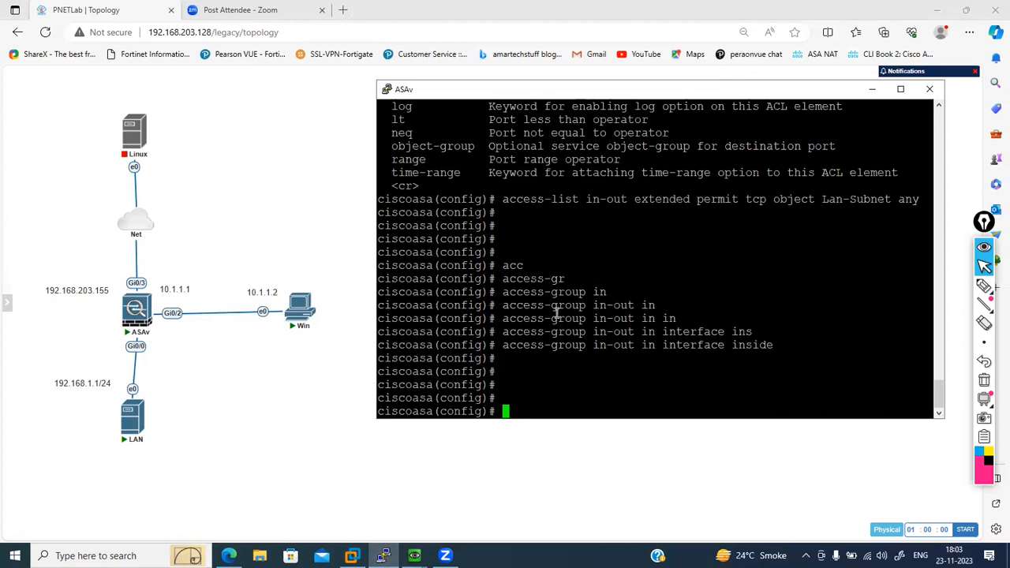
text(show ru)
key(Tab)
text(obj)
key(Tab)
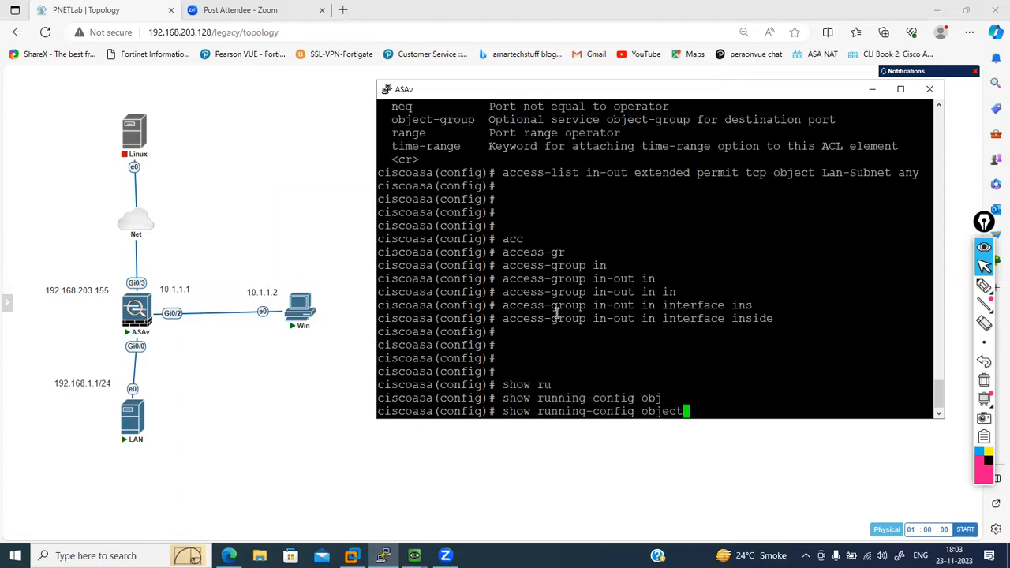
key(Return)
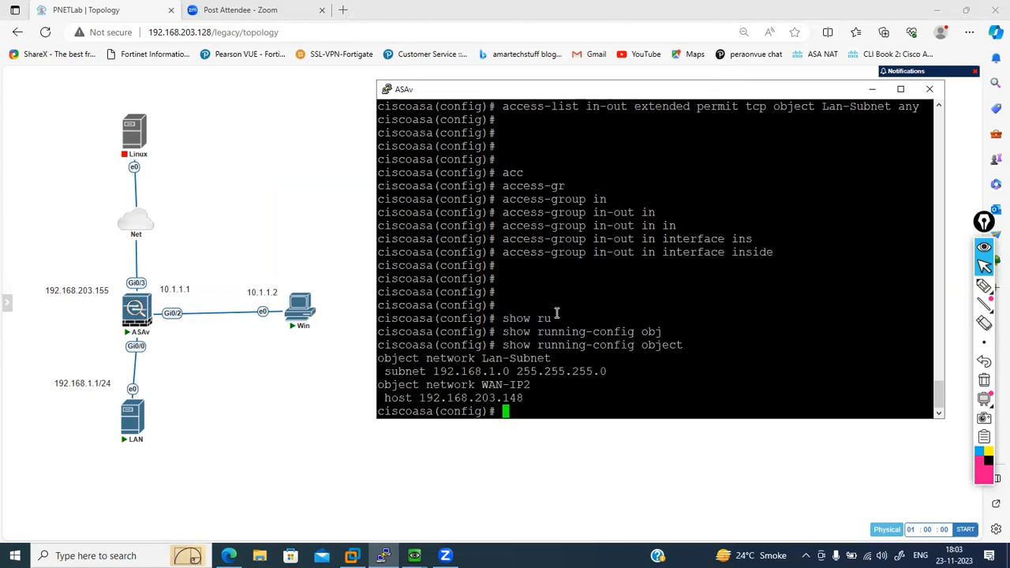
drag(379, 361, 553, 359)
click(588, 362)
- Create a network object named H_192.168.1.2 on the ASAv
text(object)
text(netwo)
key(Tab)
text(H)
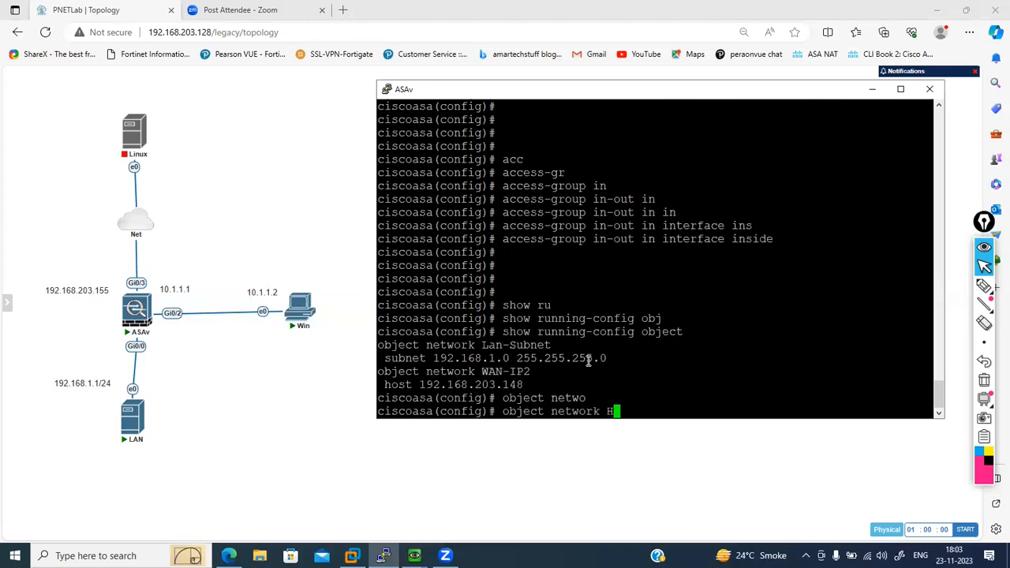
text(_192.168.1.2)
key(Return)
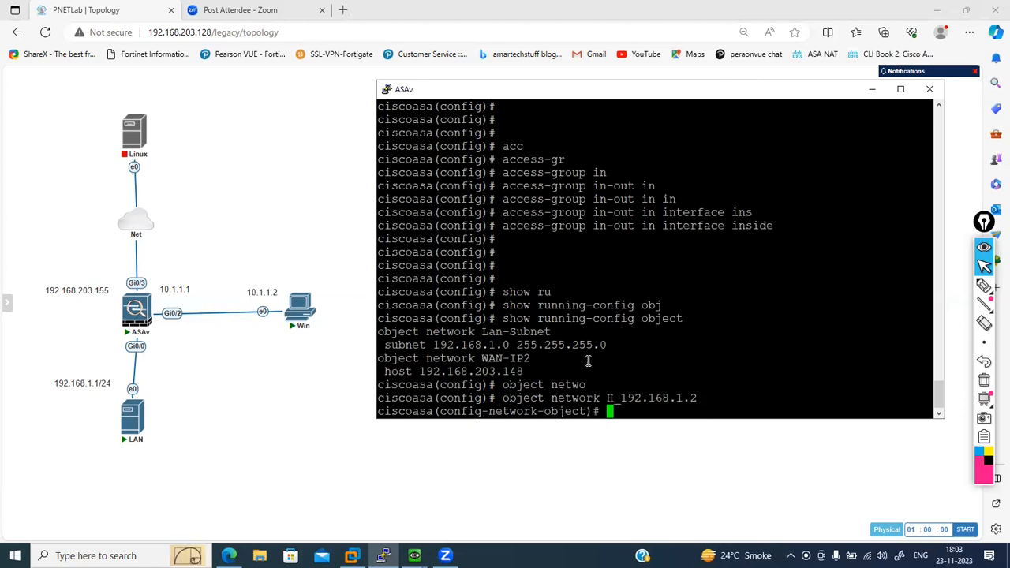
- Define the new network object as host 192.168.1.2
text(ho)
key(Tab)
text(10)
key(BackSpace)
text(92.168.1.2)
key(Return)
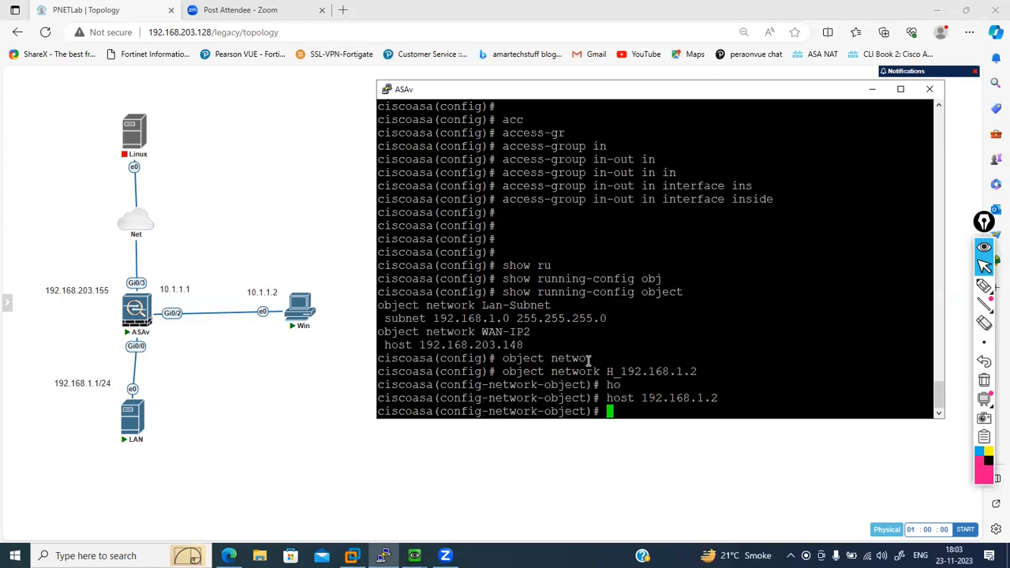
- List the commands available in the ASAv's network object configuration mode
text(exit)
key(BackSpace)
key(BackSpace)
key(BackSpace)
key(BackSpace)
key(Return)
key(Return)
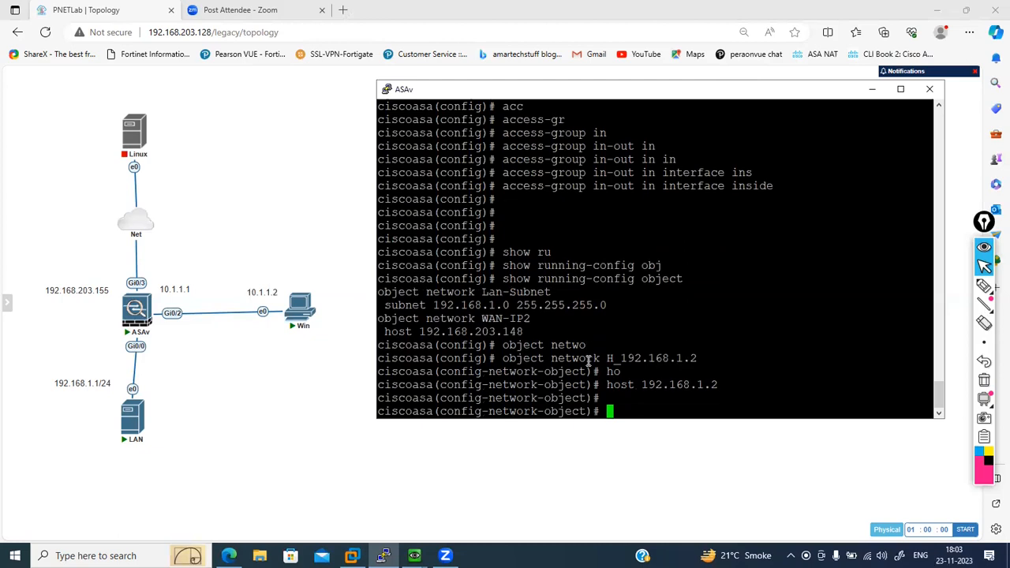
text(na)
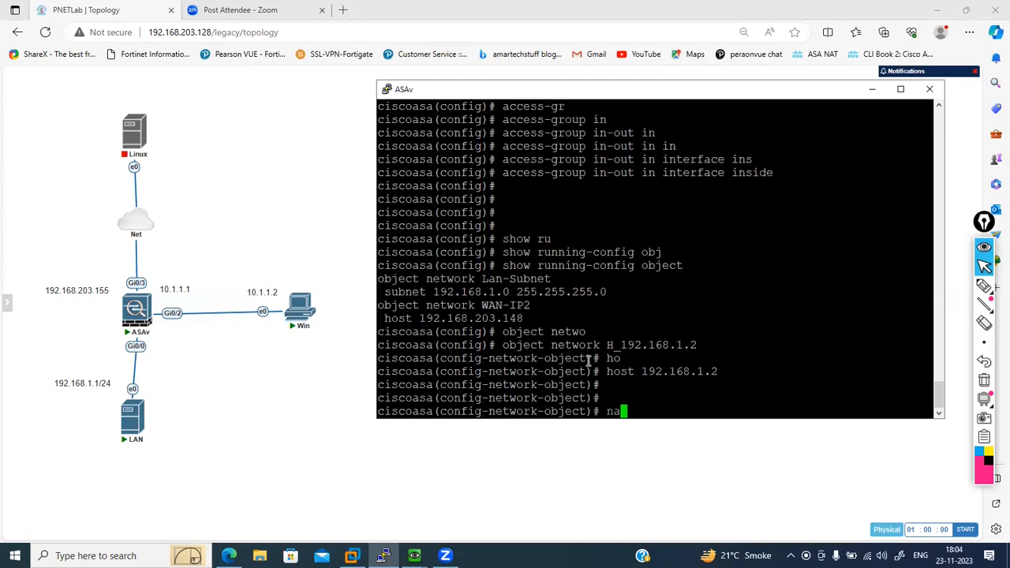
text(t)
key(BackSpace)
key(BackSpace)
key(BackSpace)
text(?)
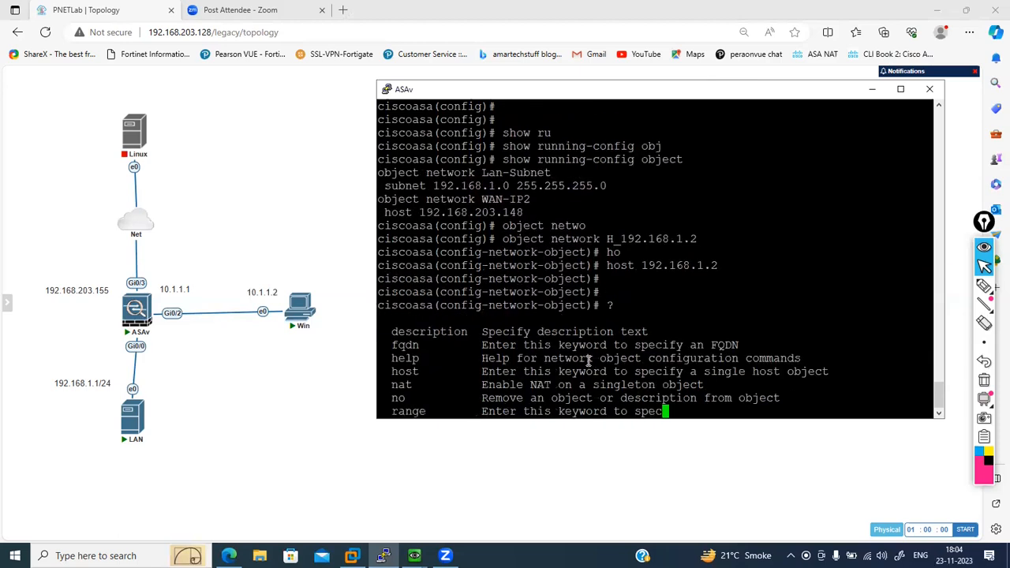
text(nat )
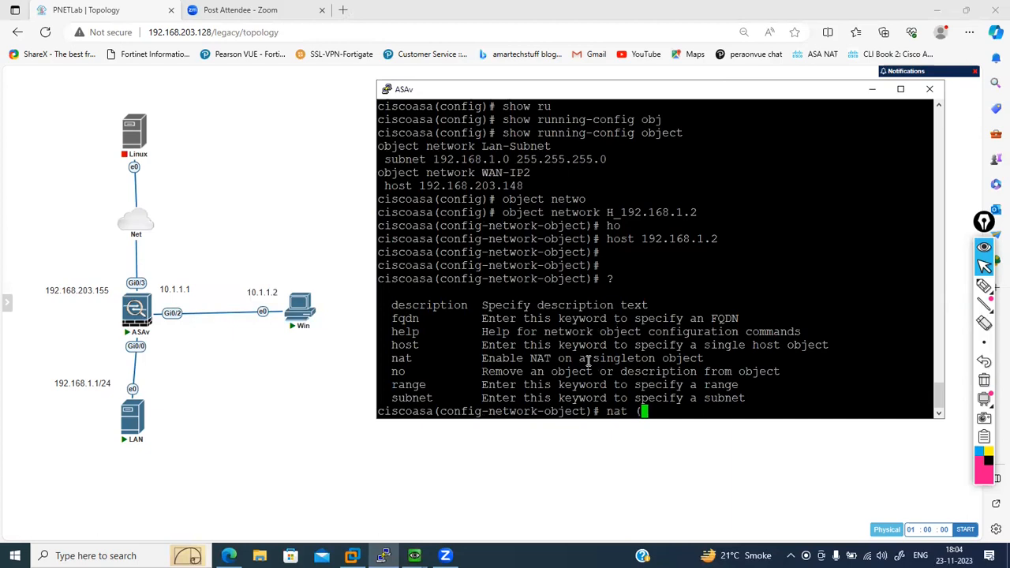
text((inside,outside)
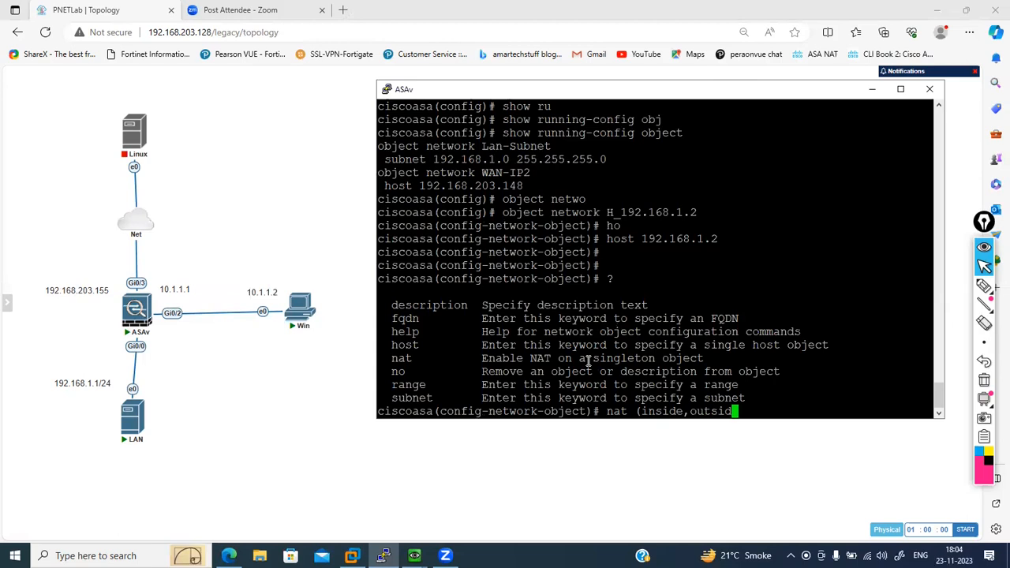
text())
- Try to run nat (inside,outside) on the host object without specifying a NAT type
key(Return)
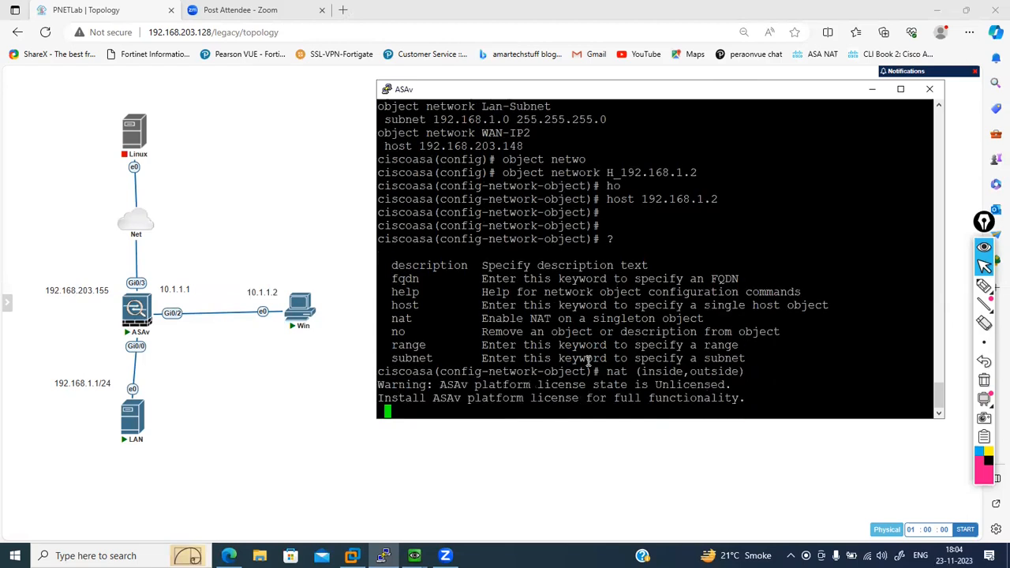
- Begin an inside-to-outside NAT rule with source static, checking the available options at each stage
key(Up)
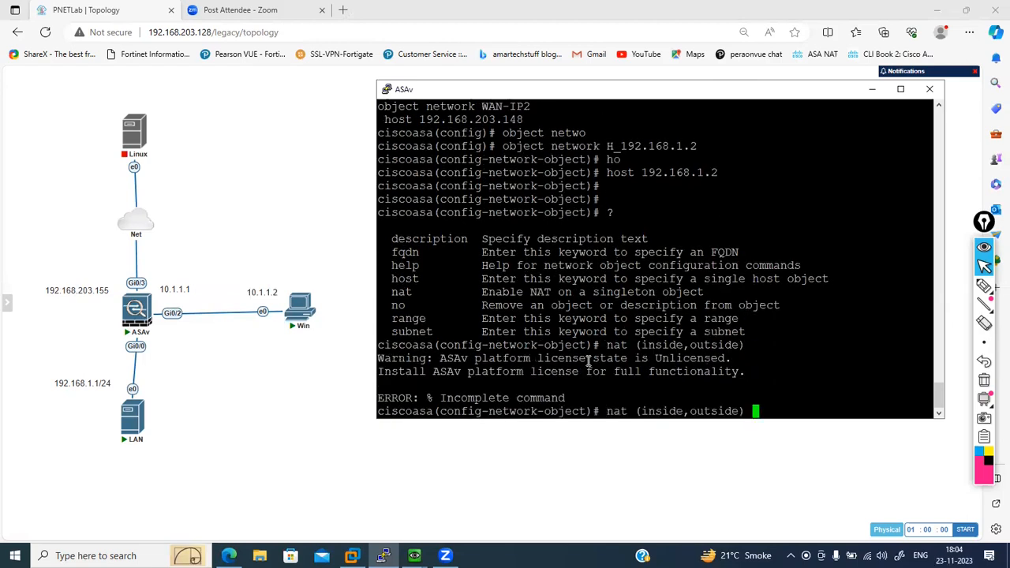
text(?)
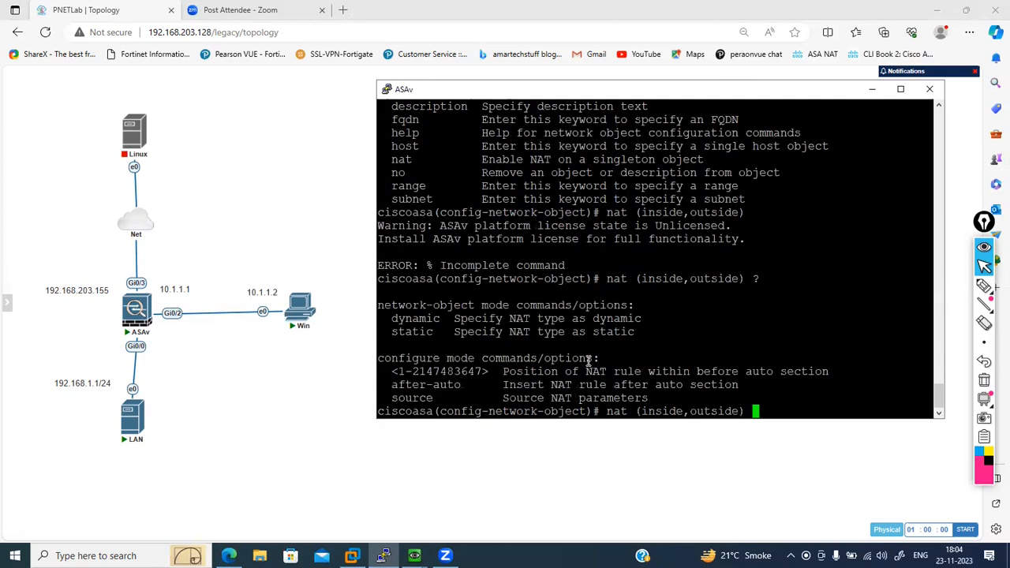
text(sou)
key(Tab)
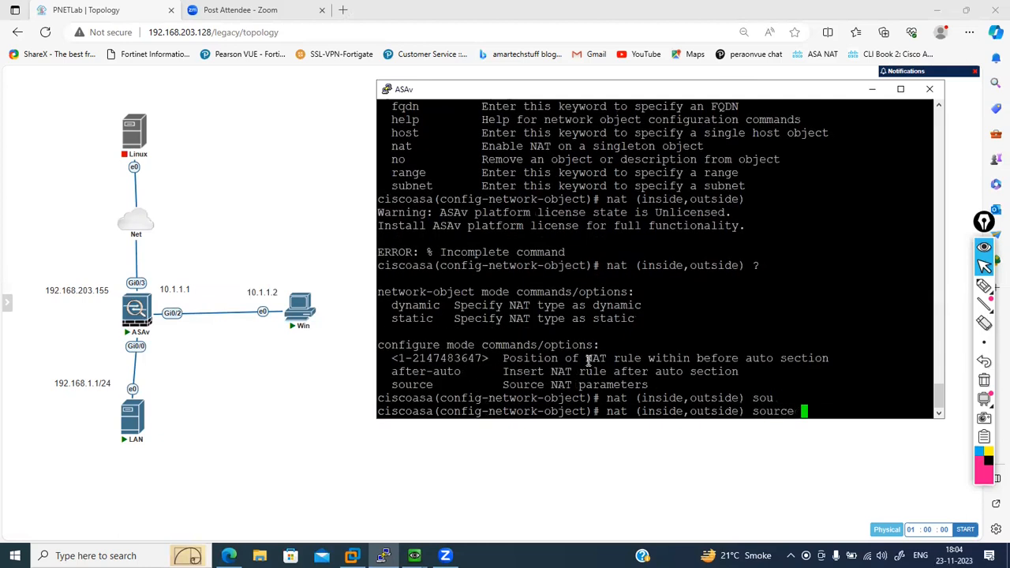
text(?)
text(st)
key(Tab)
text(?)
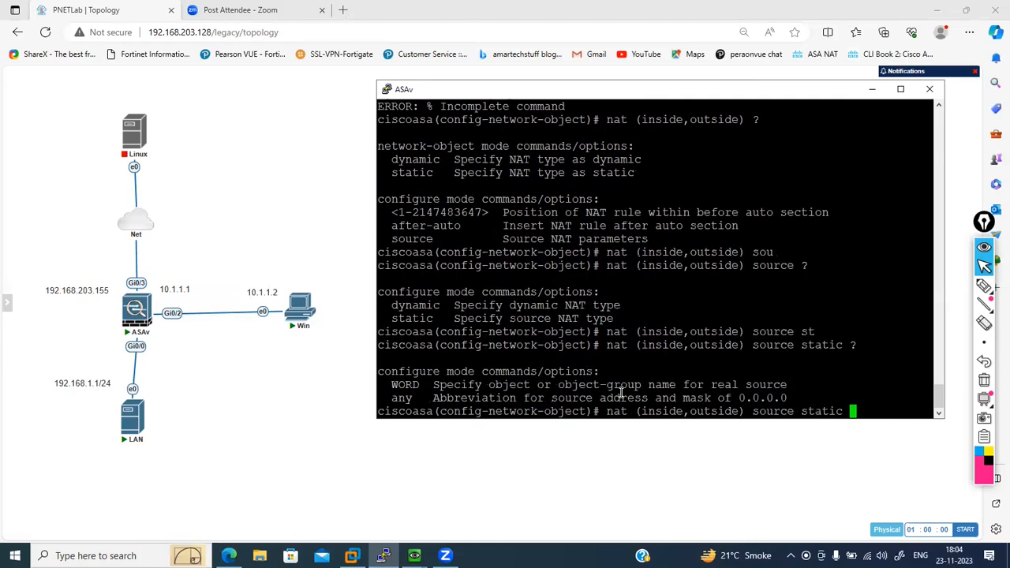
text(H)
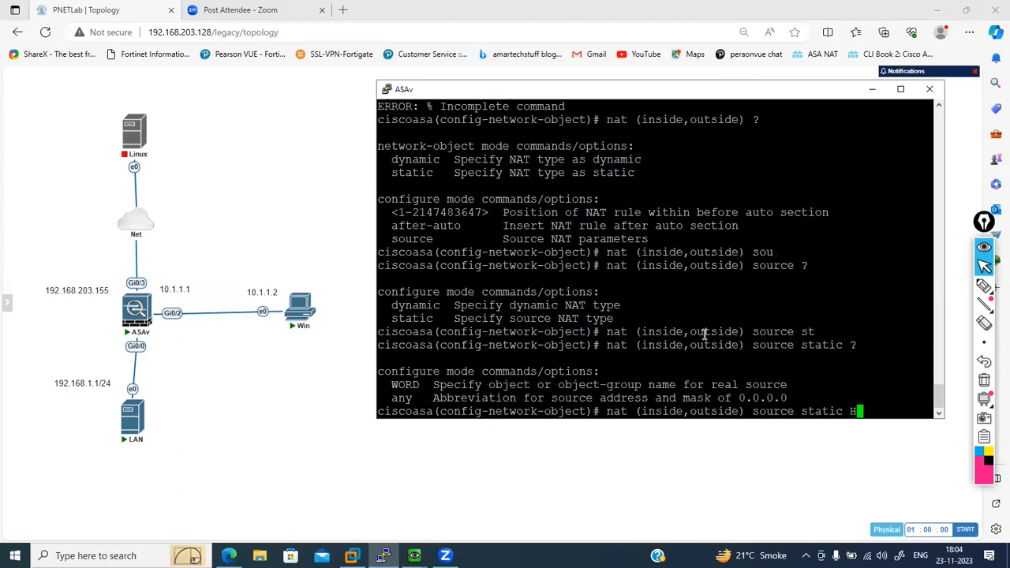
text(_192)
- Specify H_192.168.1.2 as the static NAT rule's real source and the interface as its mapped source
text(68.1.2 )
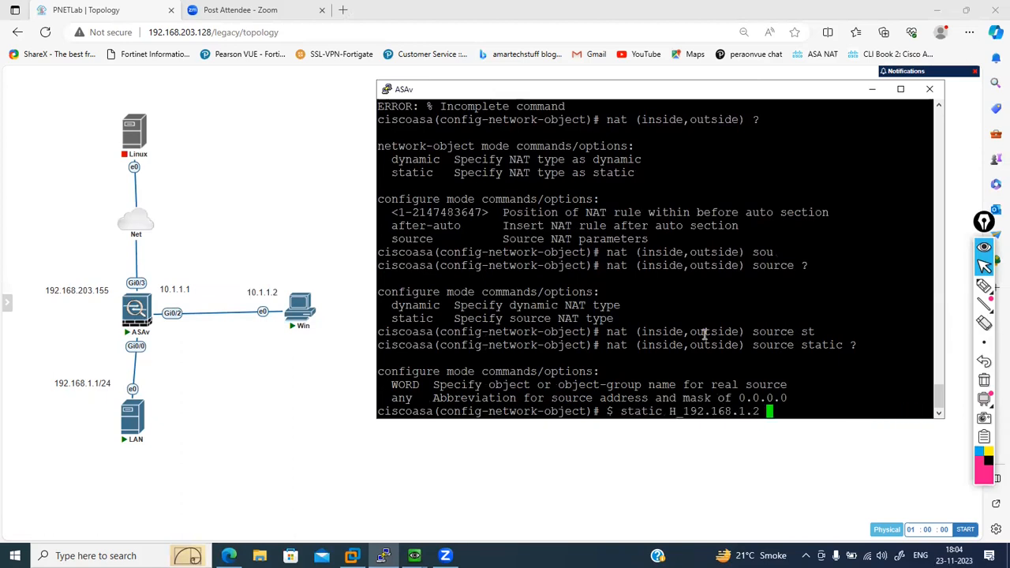
text(?inter)
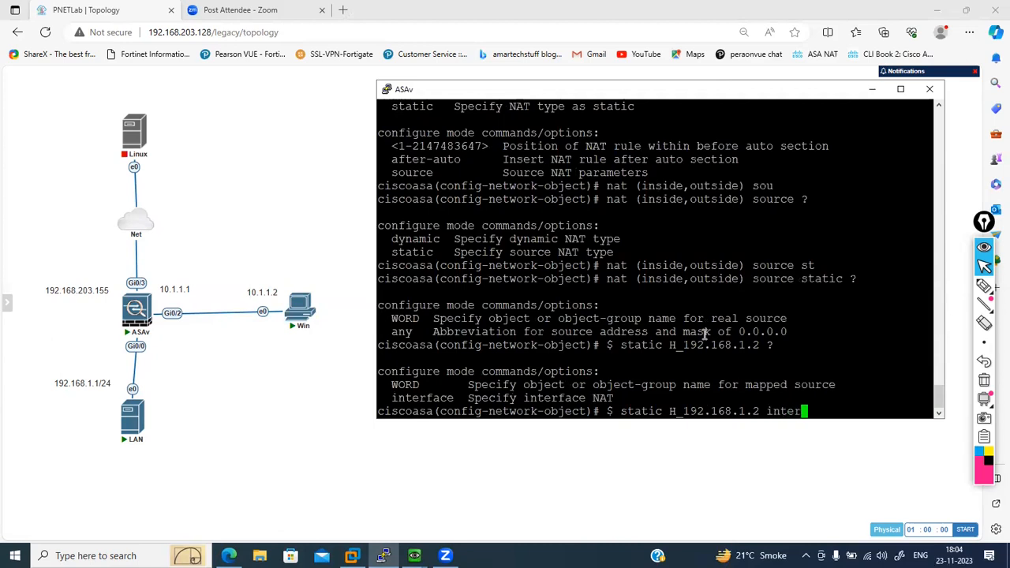
key(Tab)
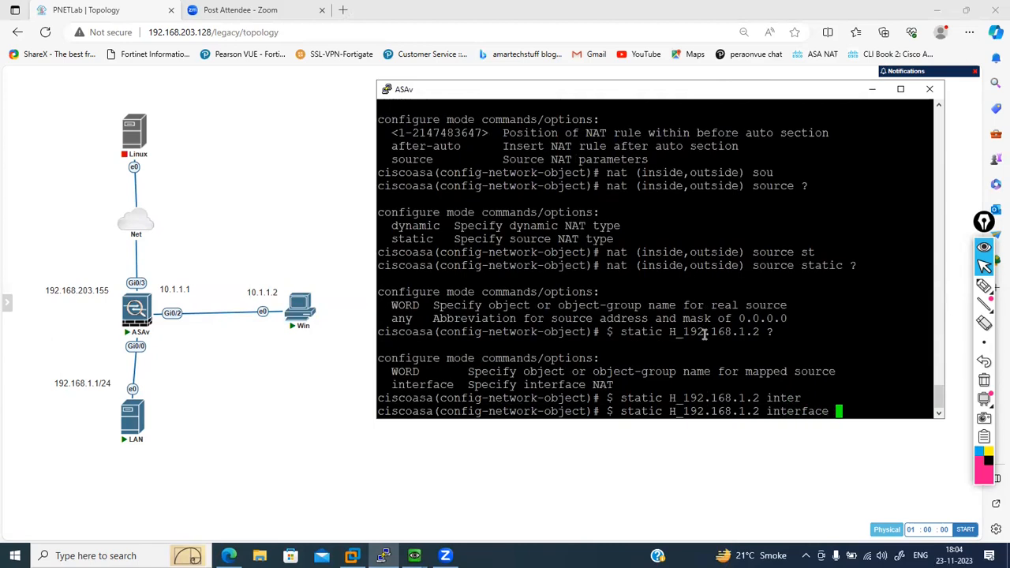
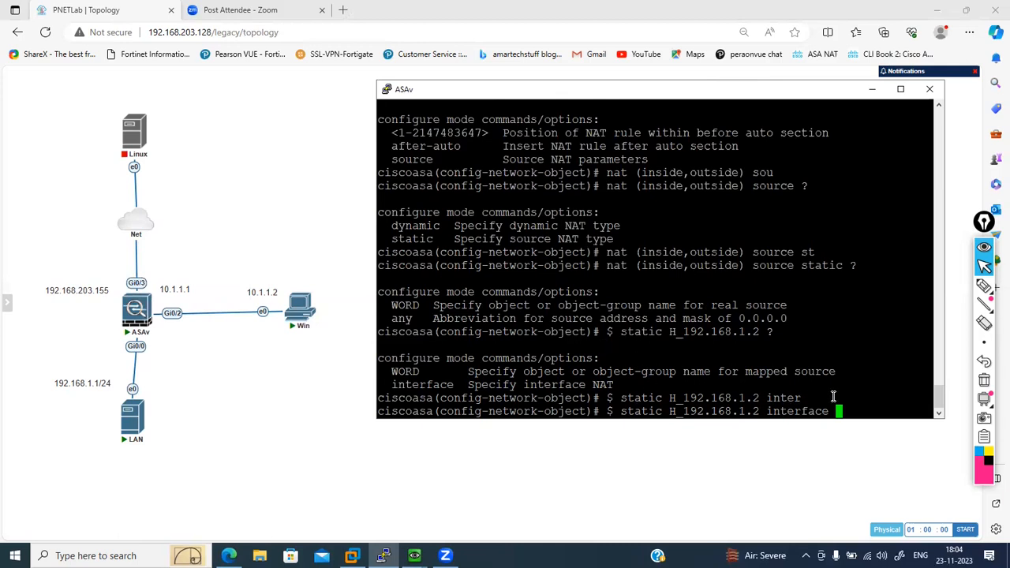
- Apply and re-enter the inside-to-outside static NAT rule translating H_192.168.1.2 to the interface, with the ASAv console window repositioned and widened
key(Return)
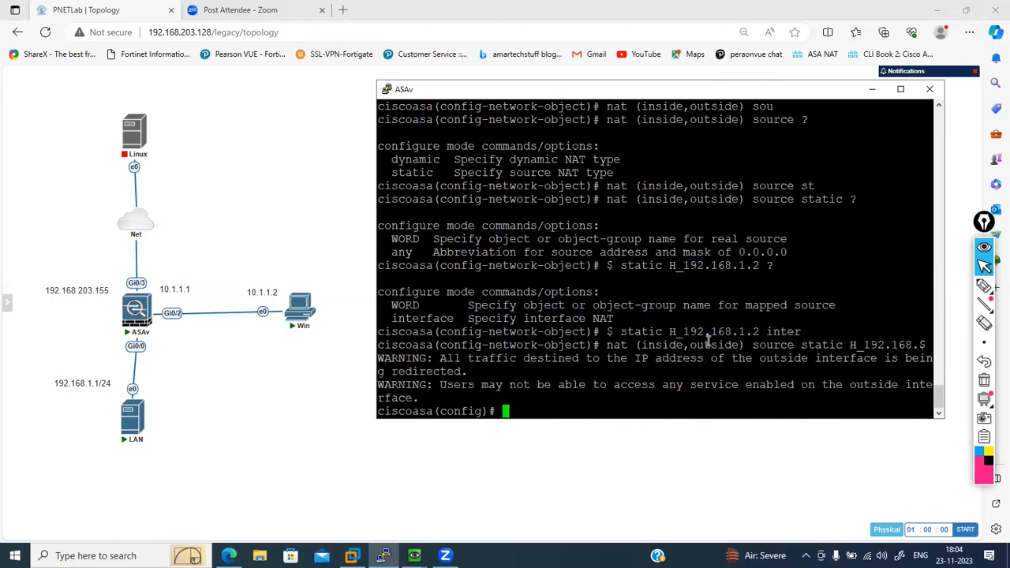
drag(563, 95, 529, 94)
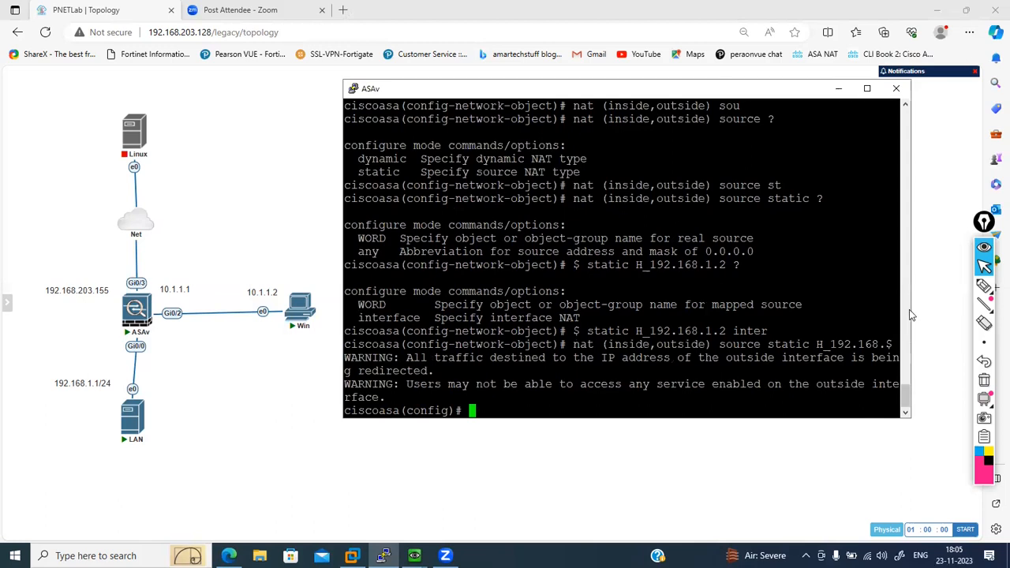
drag(911, 309, 932, 309)
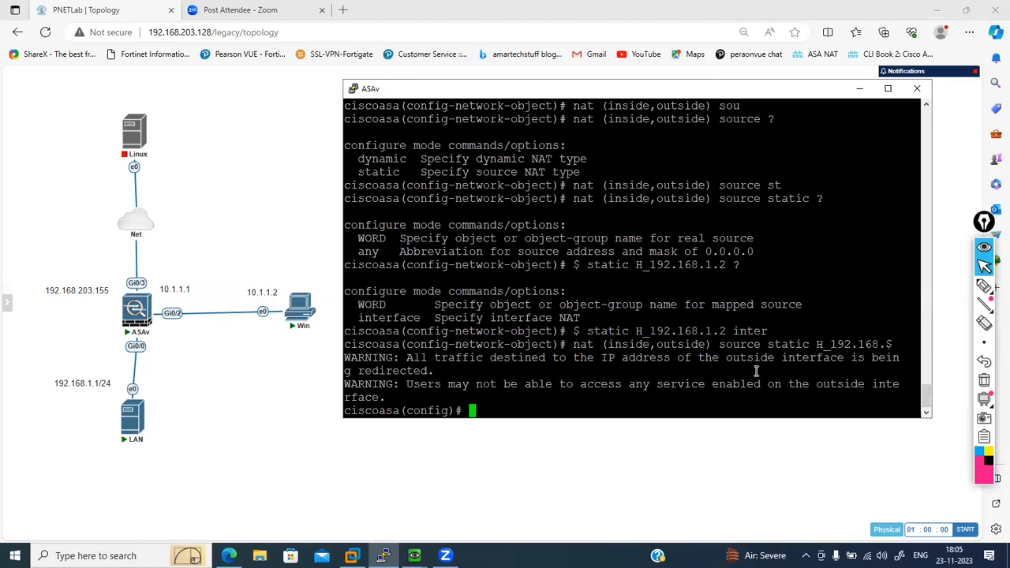
key(Return)
key(Return)
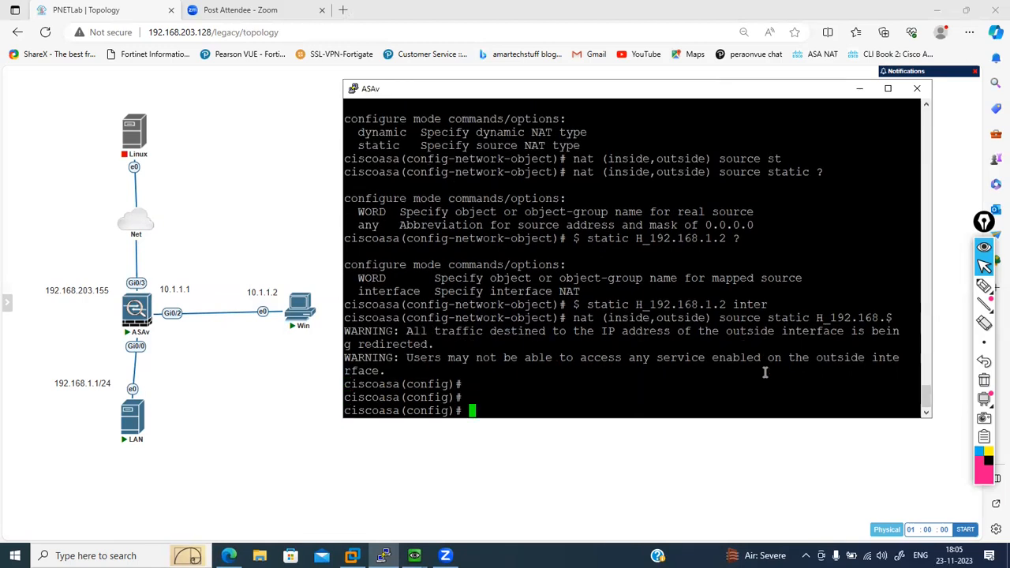
key(Up)
key(Return)
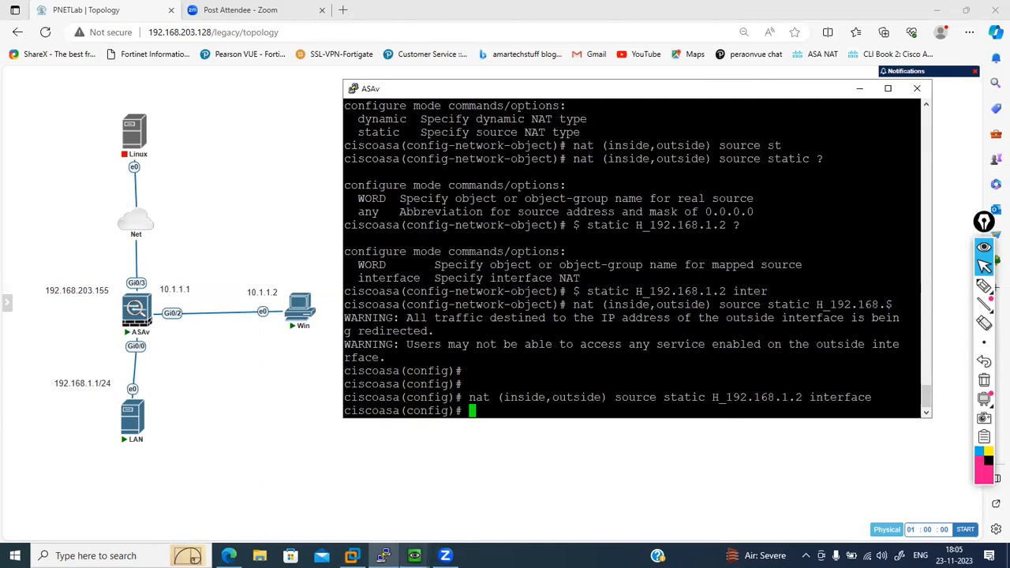
mouse_move(415, 556)
click(426, 475)
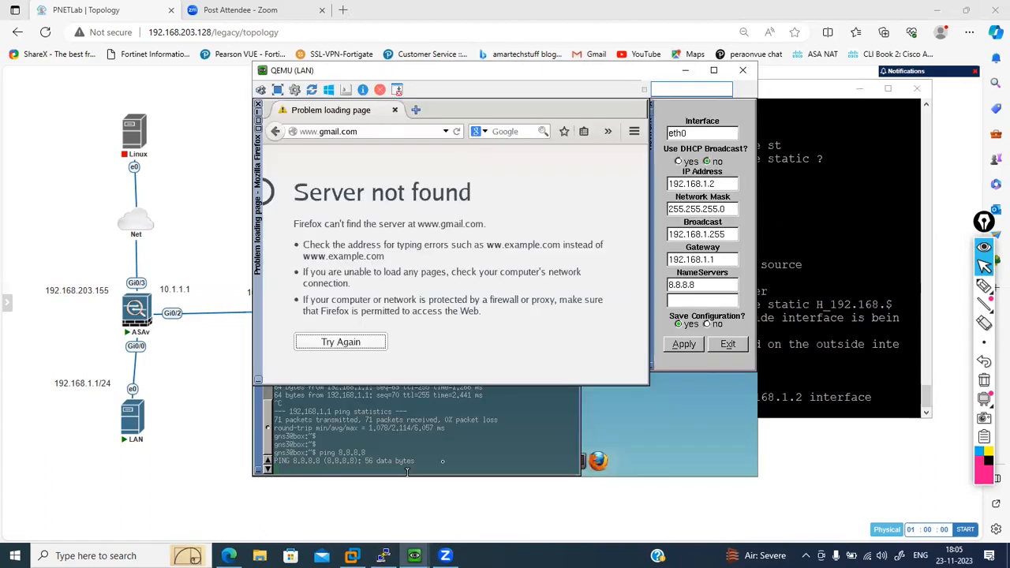
click(384, 133)
key(Return)
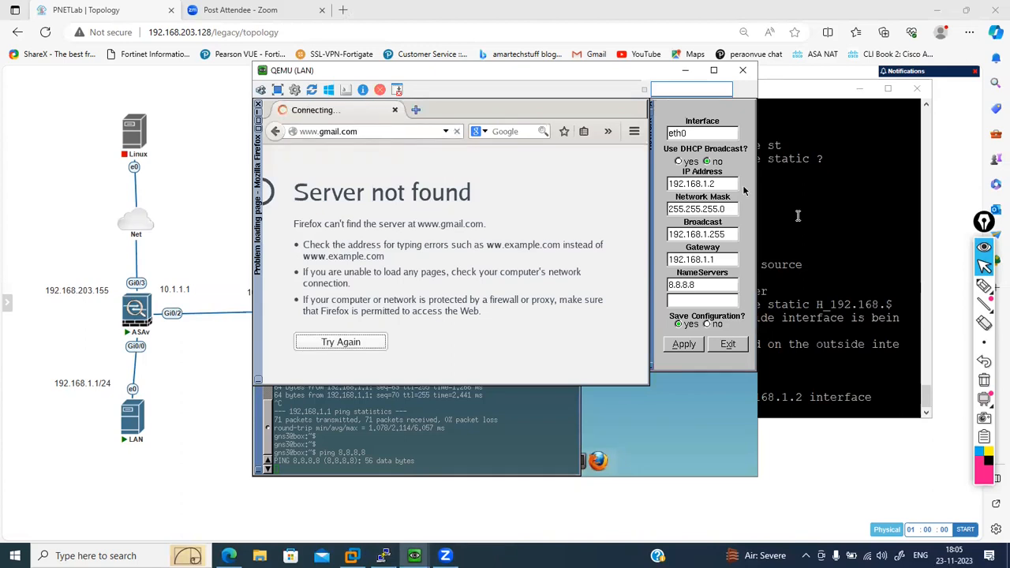
- Clear the active connections and the xlate translation table on the ASAv
click(823, 227)
text(c)
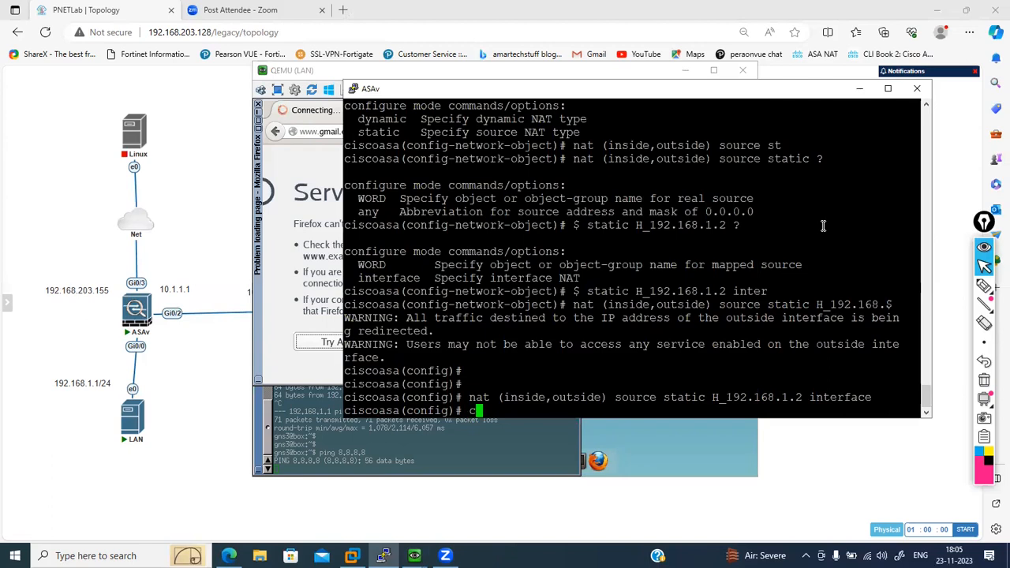
text(lear conn)
key(Return)
text(clera xlate)
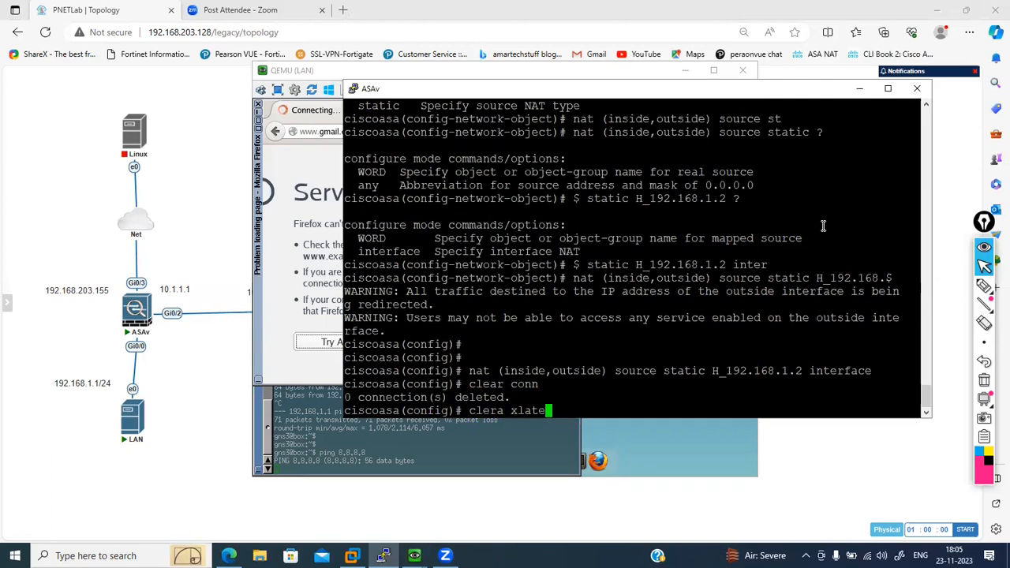
key(Return)
text(clear xlate)
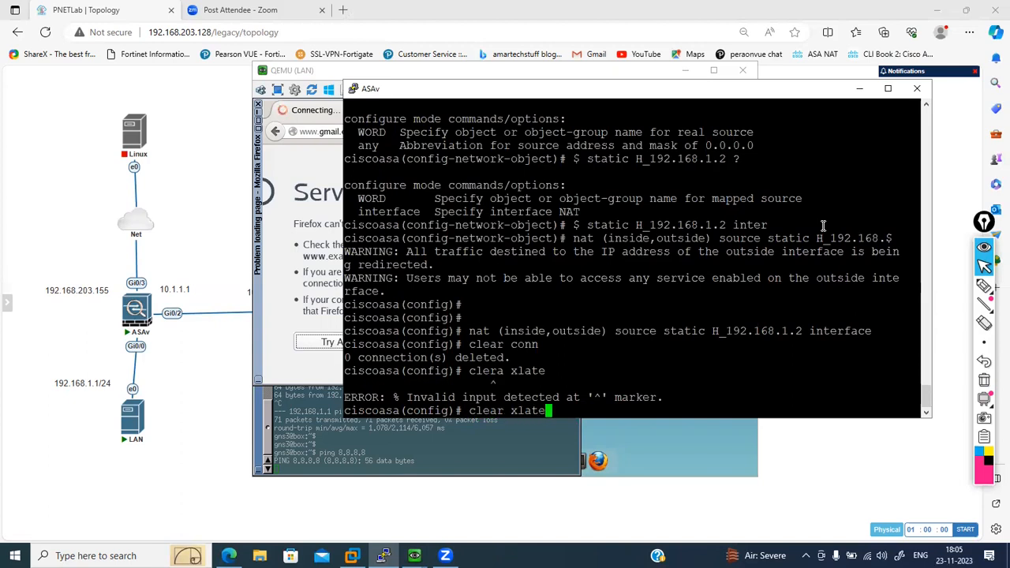
key(Return)
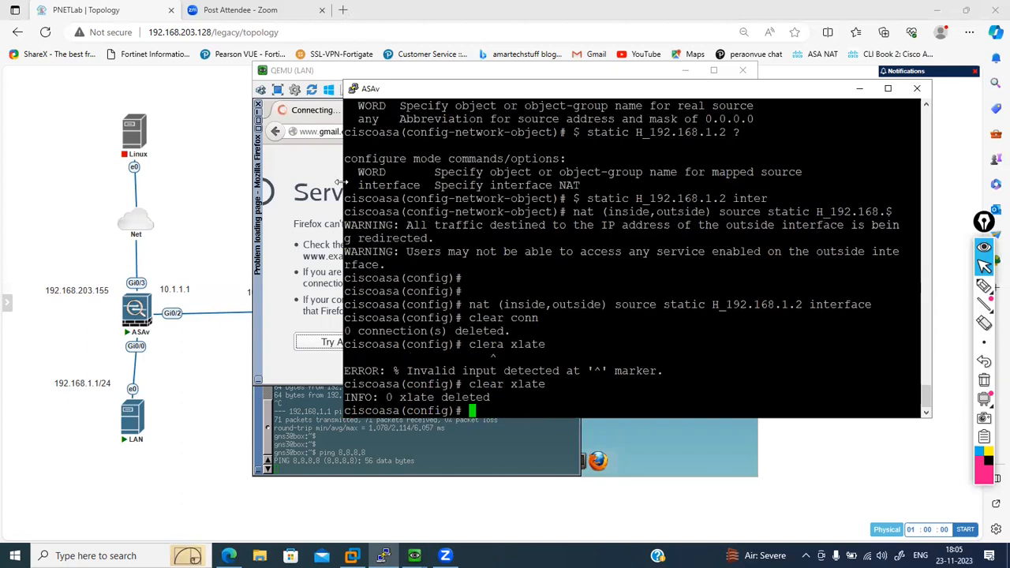
- Load yahoo.com in a new Firefox tab on the LAN host
click(339, 182)
click(379, 132)
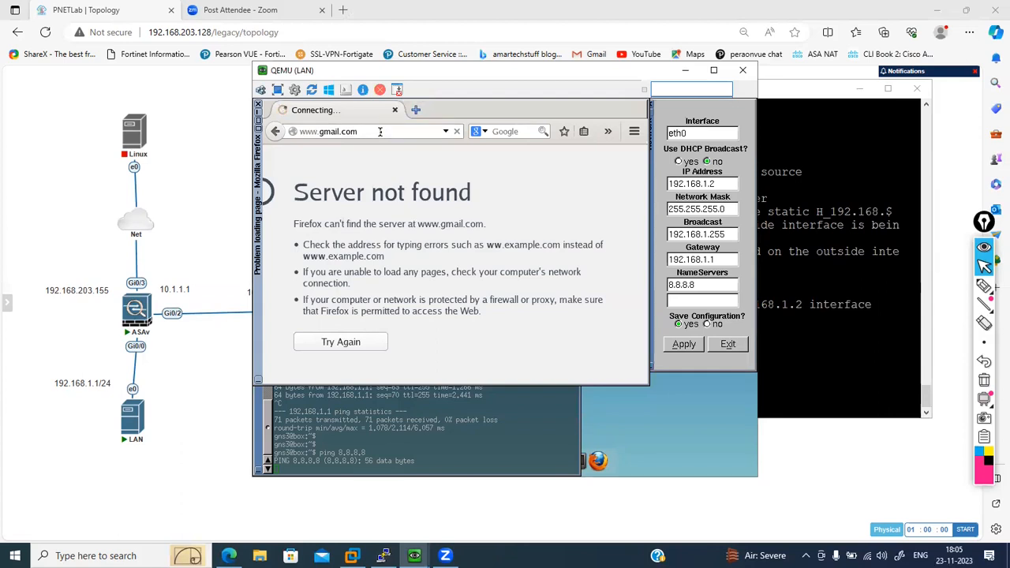
click(411, 114)
text(yahoo.com)
key(Return)
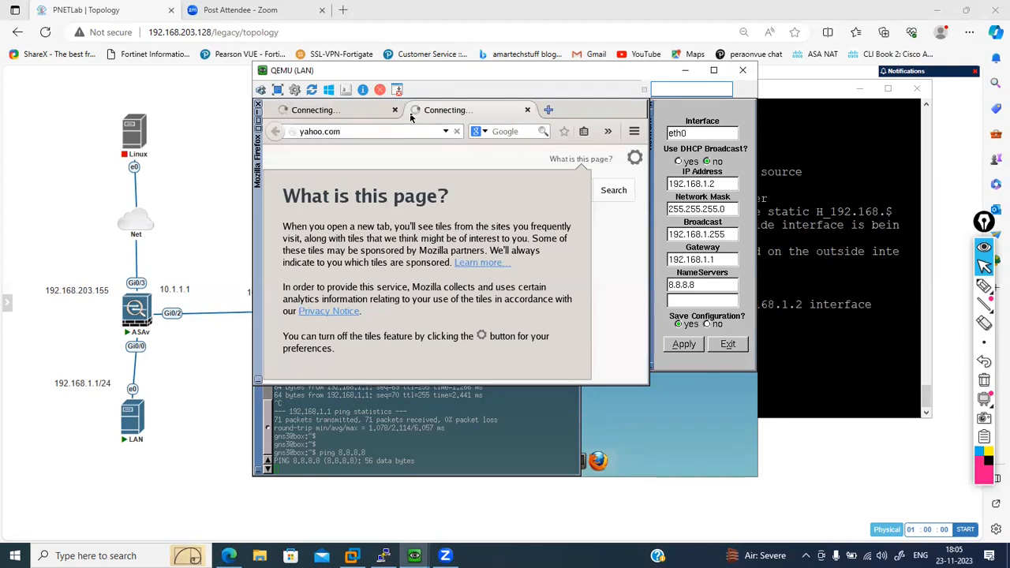
- Display the NAT section of the ASAv's running configuration
click(813, 331)
text(shwo ru)
key(Tab)
key(BackSpace)
key(BackSpace)
key(BackSpace)
key(BackSpace)
key(BackSpace)
key(BackSpace)
key(BackSpace)
text(show ru)
key(Tab)
text(nat)
key(Return)
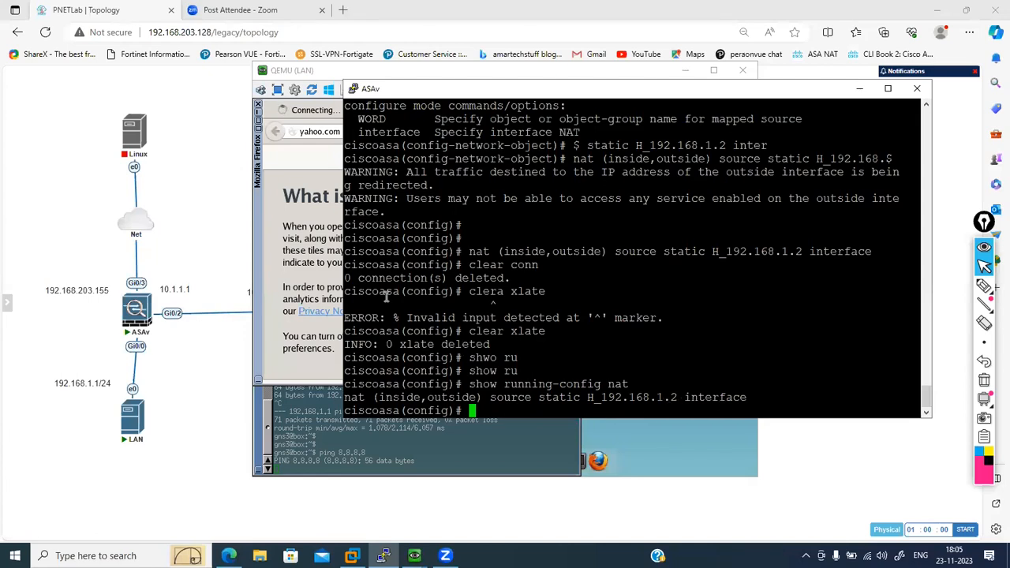
- Display the access-list entries in the ASAv's running configuration
text(show ru)
key(Tab)
text(acc)
key(Tab)
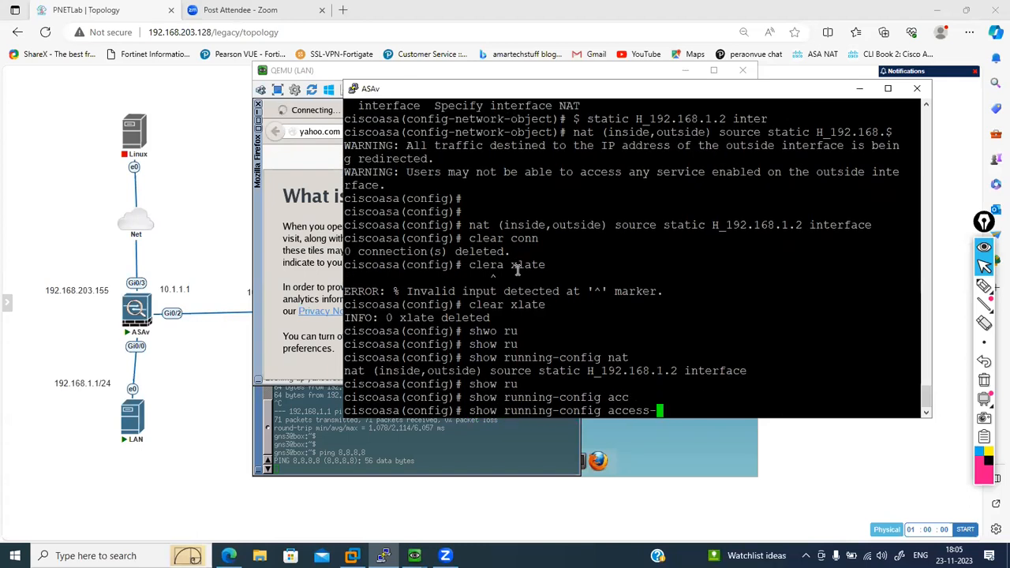
text(li)
key(Tab)
key(Return)
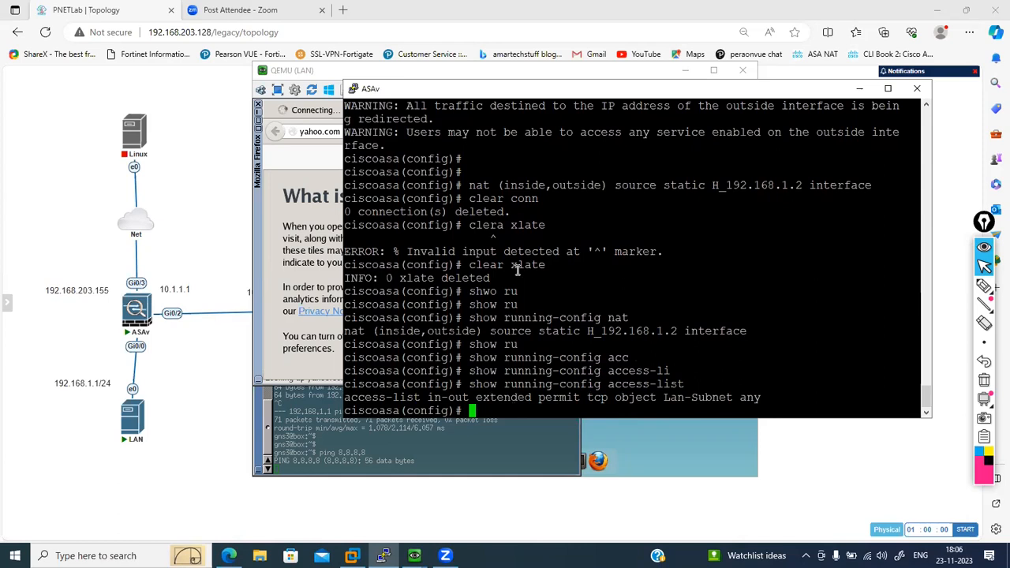
- Add an extended entry to access list in-out permitting ip from object Lan-Subnet to any
text(acc)
key(Tab)
text(li)
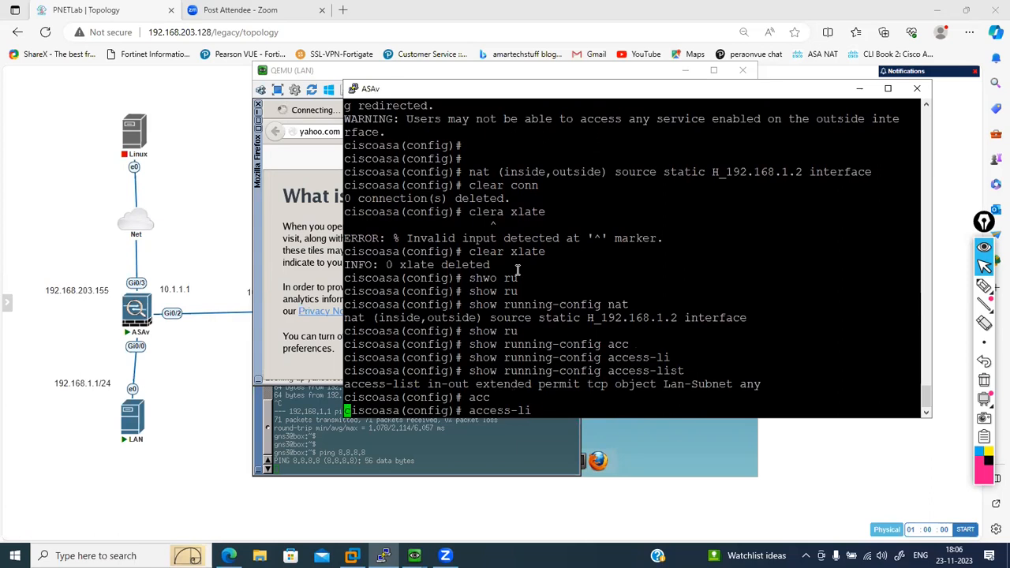
key(Tab)
text(in-ou)
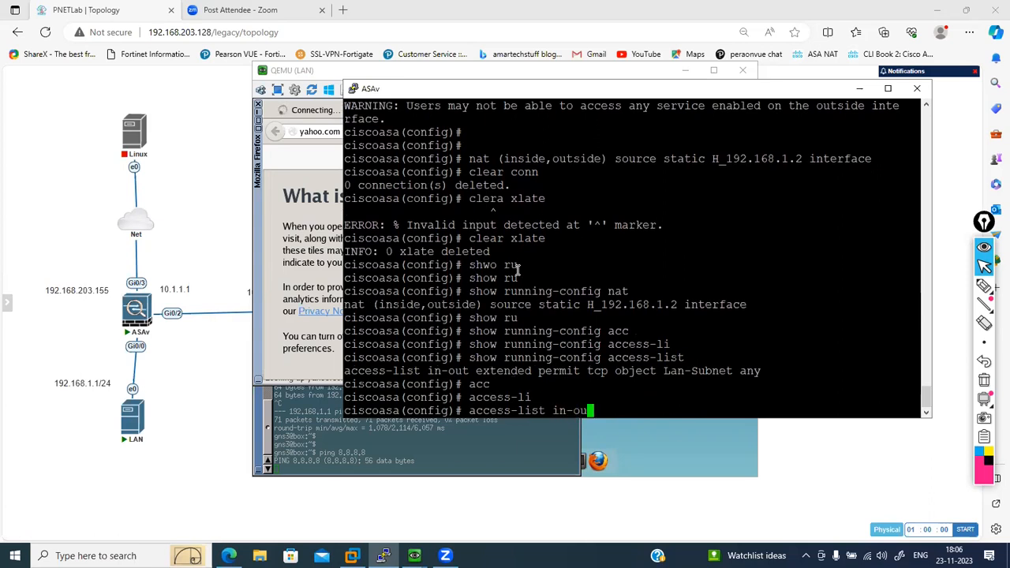
text(t ext)
key(Tab)
text(per)
key(Tab)
text(ip ob)
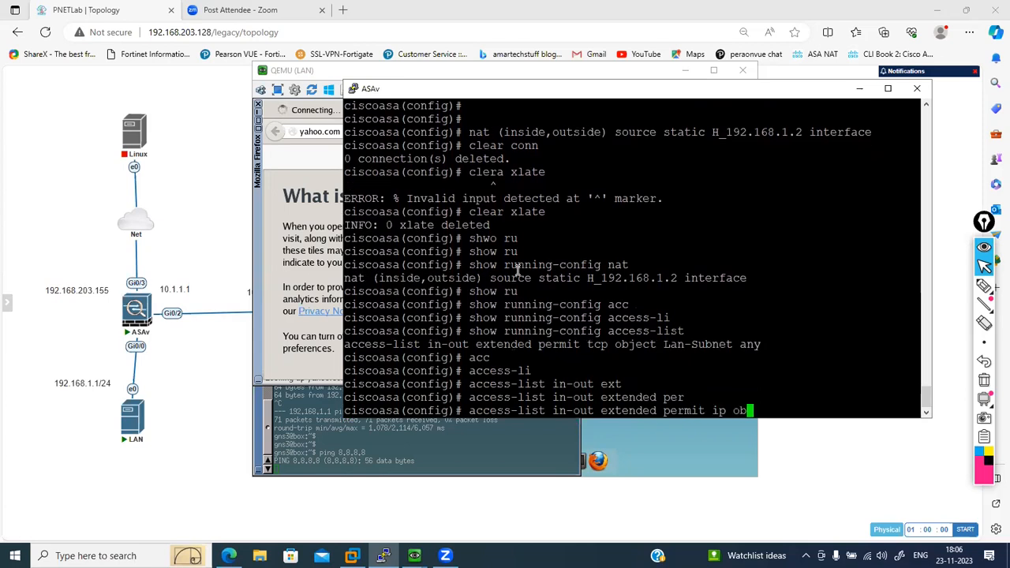
text(ject Lan-Sub)
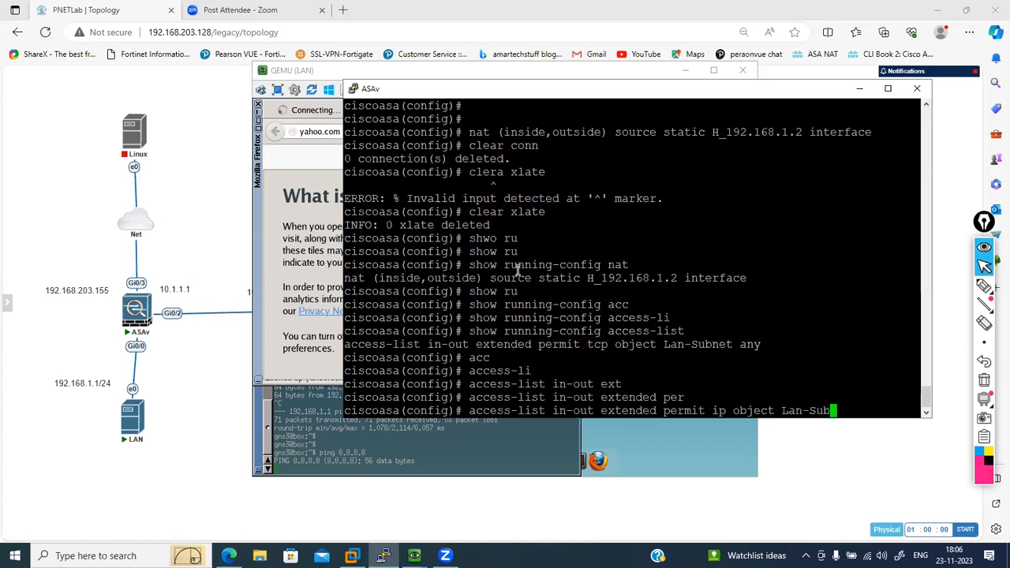
text(net any)
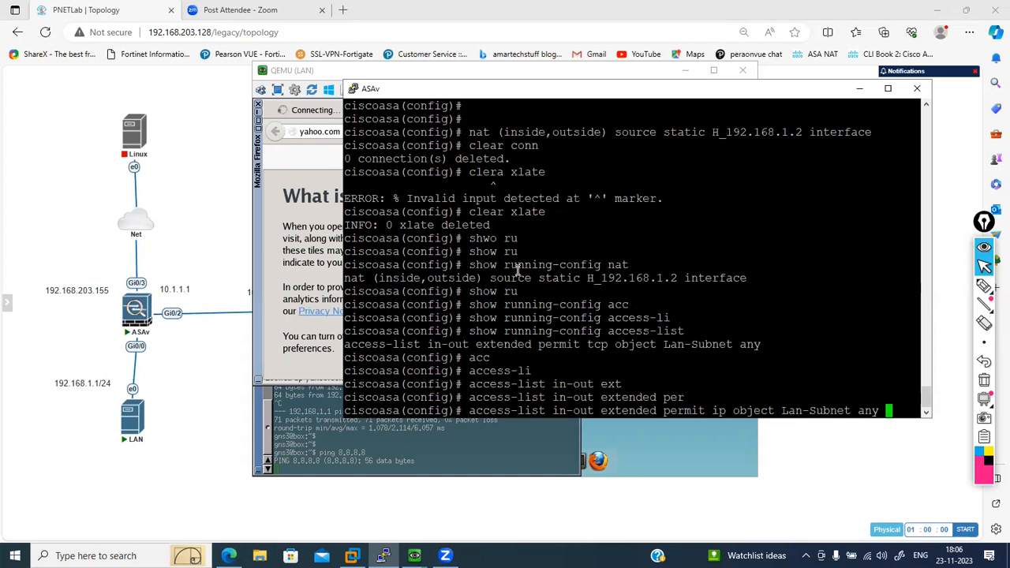
key(Return)
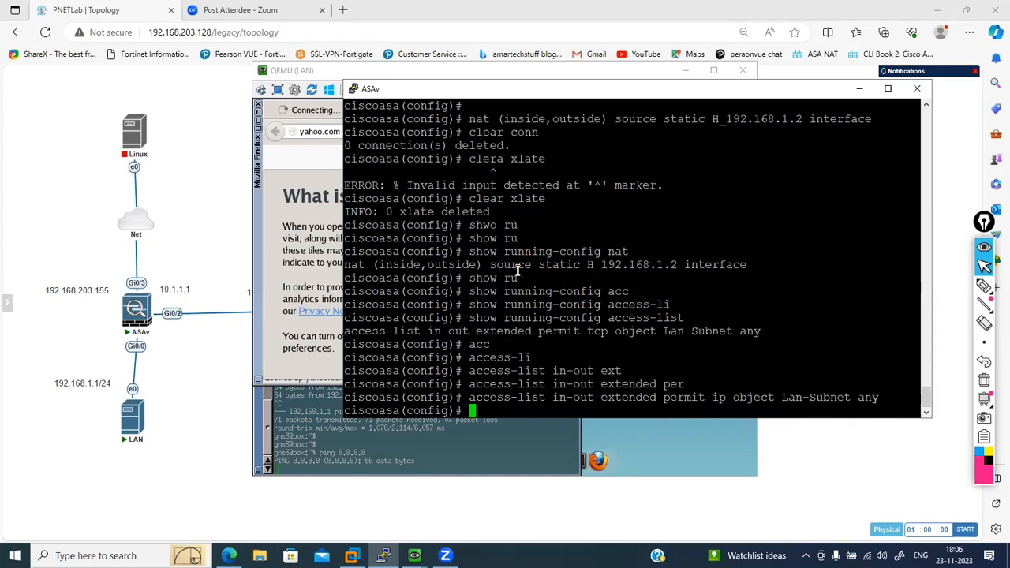
- Display the access-group binding in the ASAv's running configuration
key(Return)
key(Return)
text(show ru)
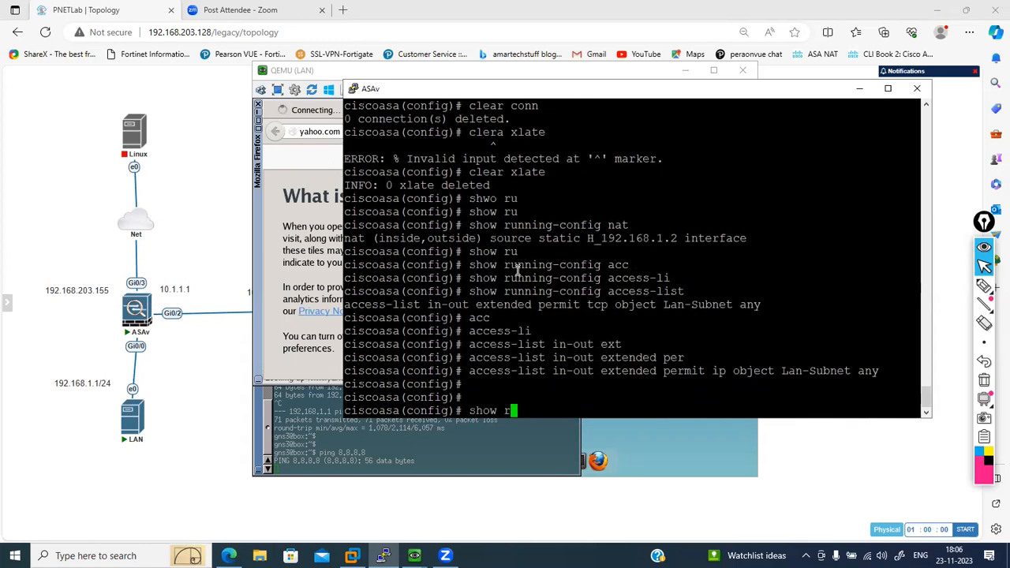
key(Tab)
text(acc)
key(Tab)
text(g)
key(Tab)
key(Return)
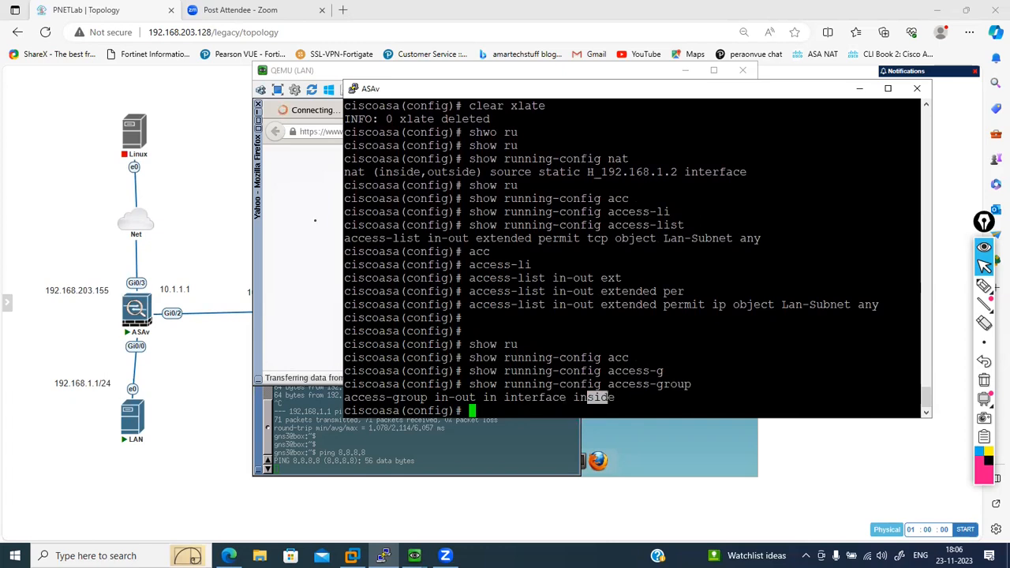
- Check the Yahoo and Gmail pages in the LAN host's browser and return to the ASAv console
click(334, 217)
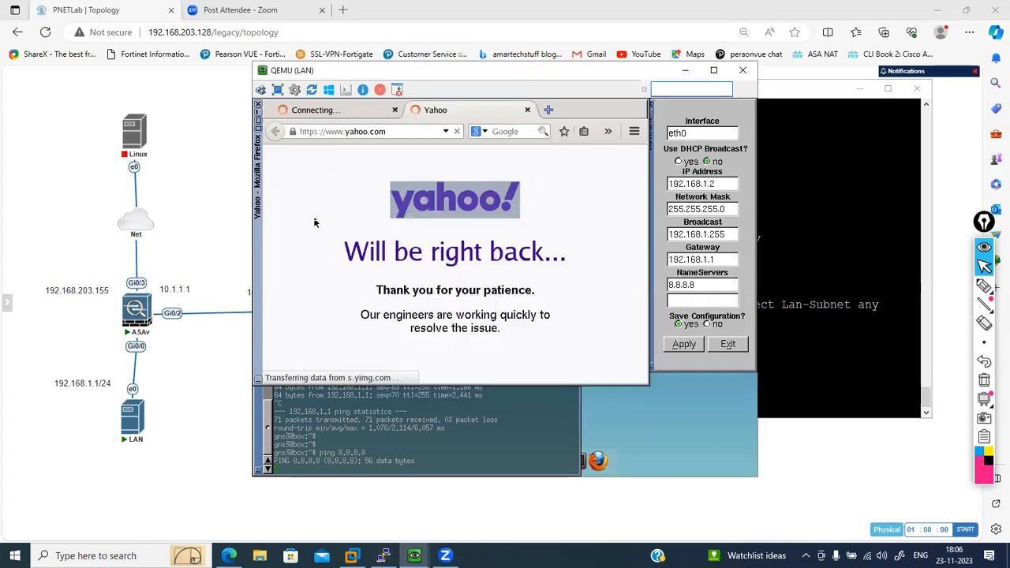
click(329, 110)
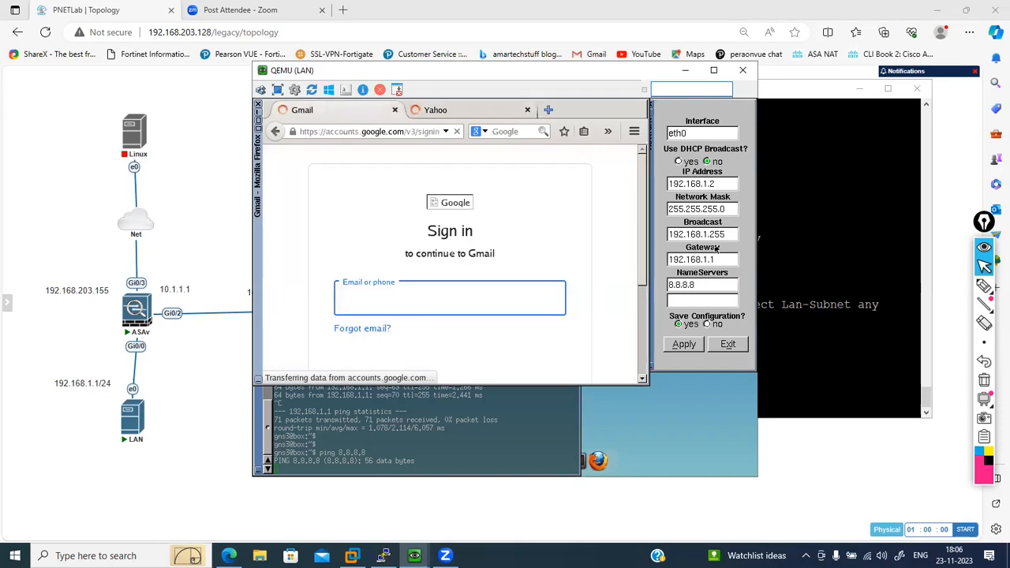
click(838, 321)
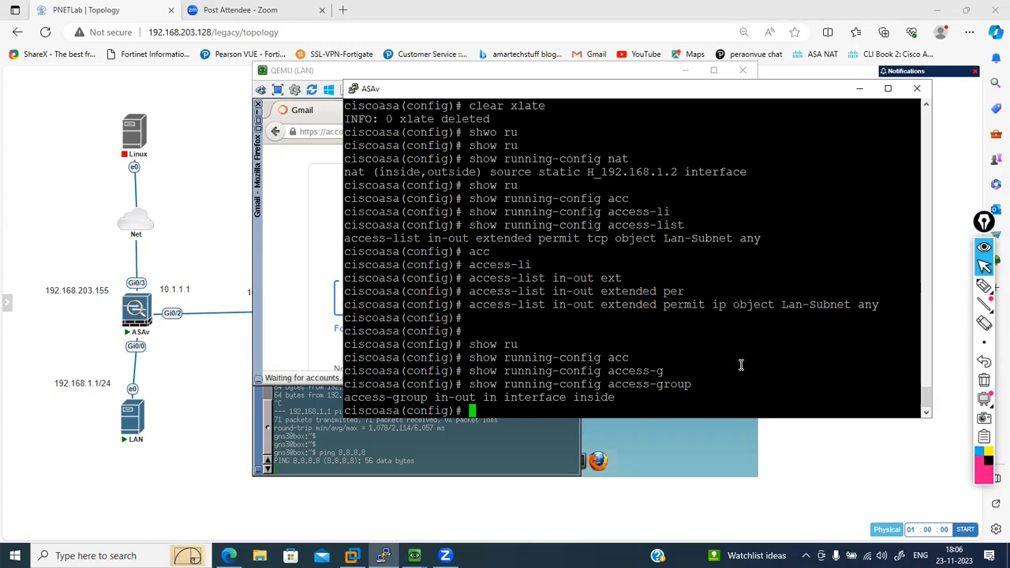
key(Return)
key(Return)
key(Return)
key(Return)
key(Return)
key(Return)
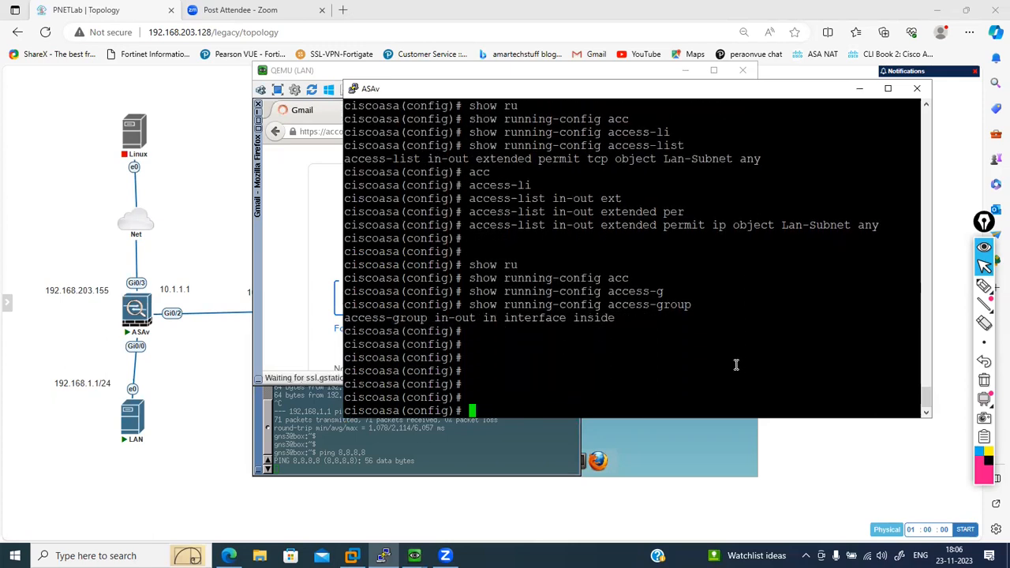
- Load abc.com in the Gmail tab of the LAN host's browser as another web access test
click(287, 302)
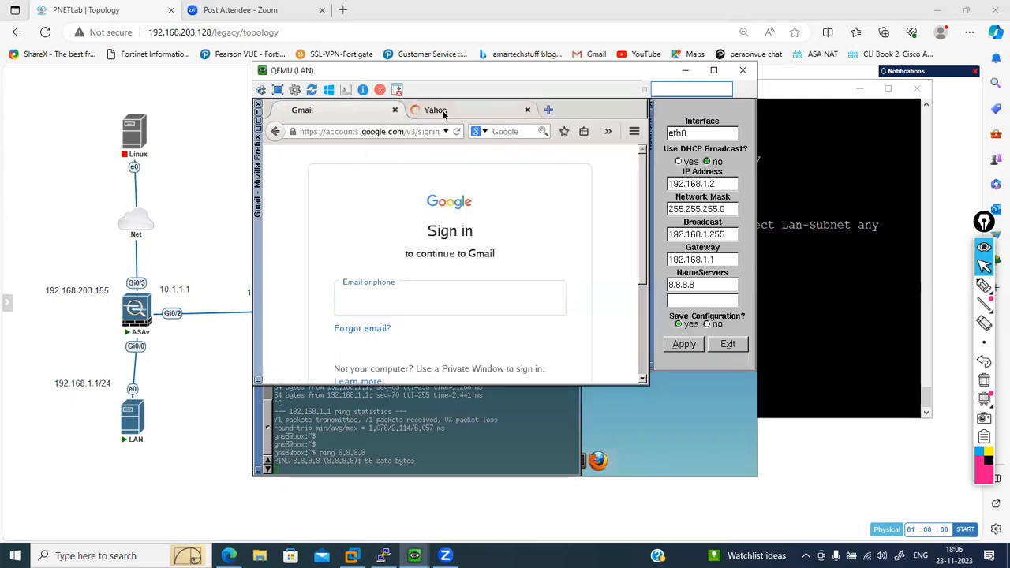
click(410, 131)
text(abc.com)
key(Return)
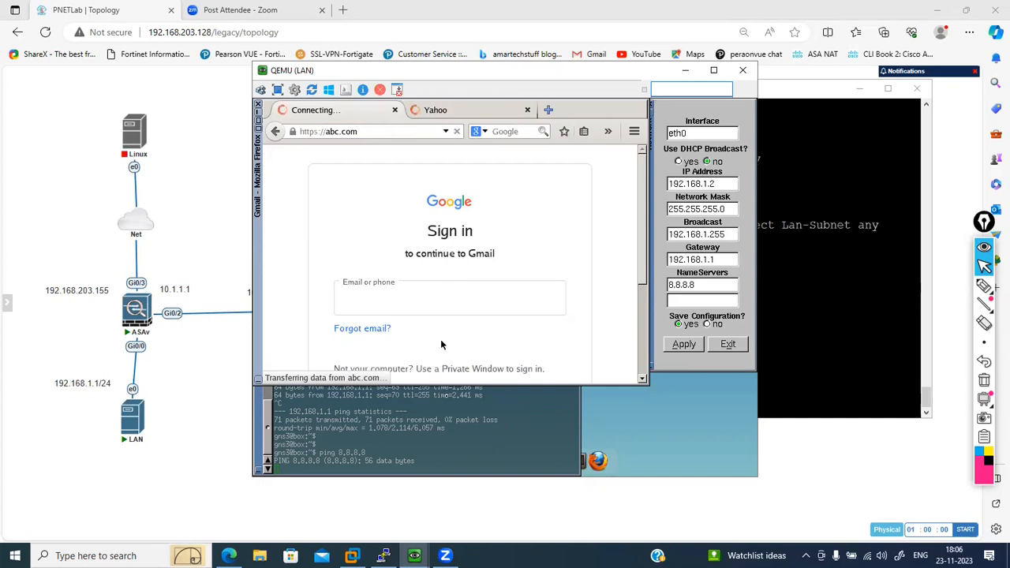
- Stop the running ping in the LAN host's terminal and start a new ping to 8.8.8.8
click(428, 429)
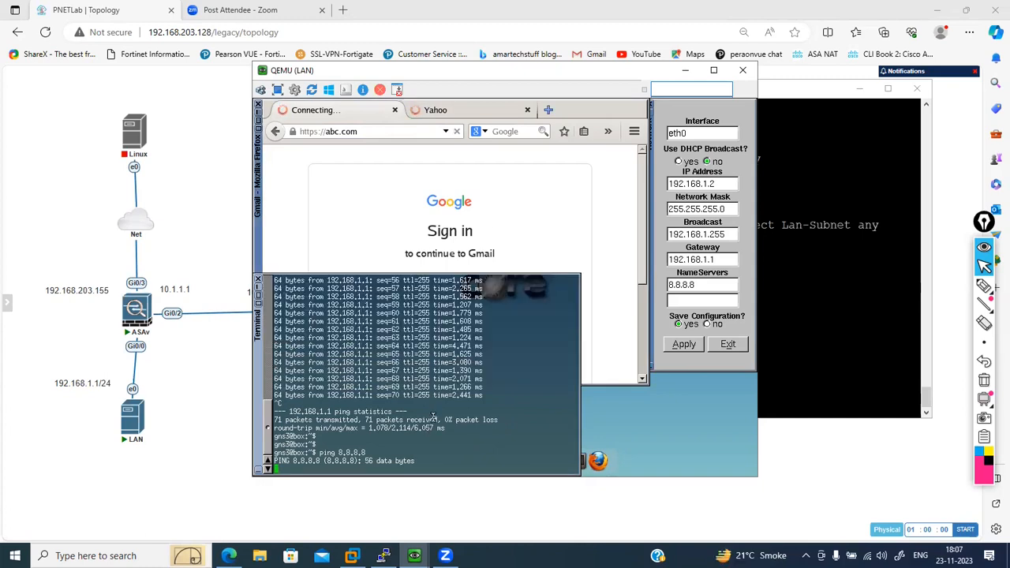
key(ctrl+c)
key(Return)
key(Return)
key(Return)
key(Return)
key(Return)
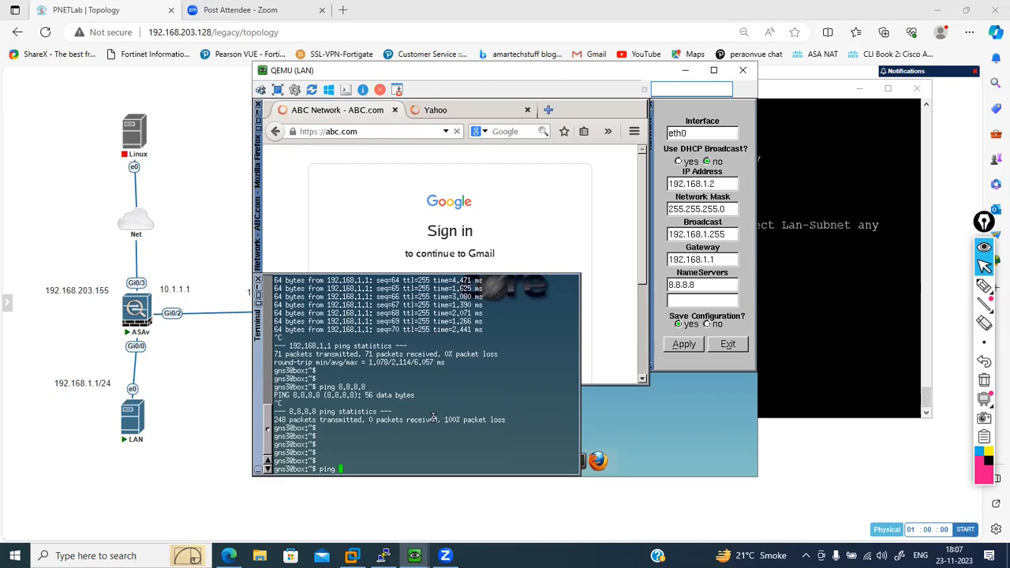
text(ping 8.8.8.8)
key(Return)
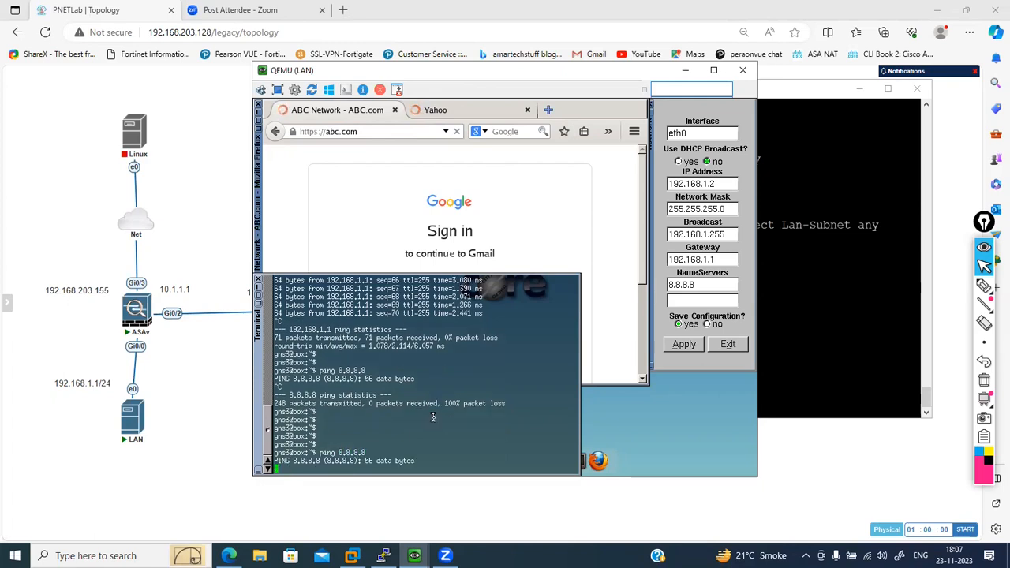
- Display the ASAv's full running configuration and page through it to the inspection policy under global_policy, leaving the remaining output unread
click(850, 306)
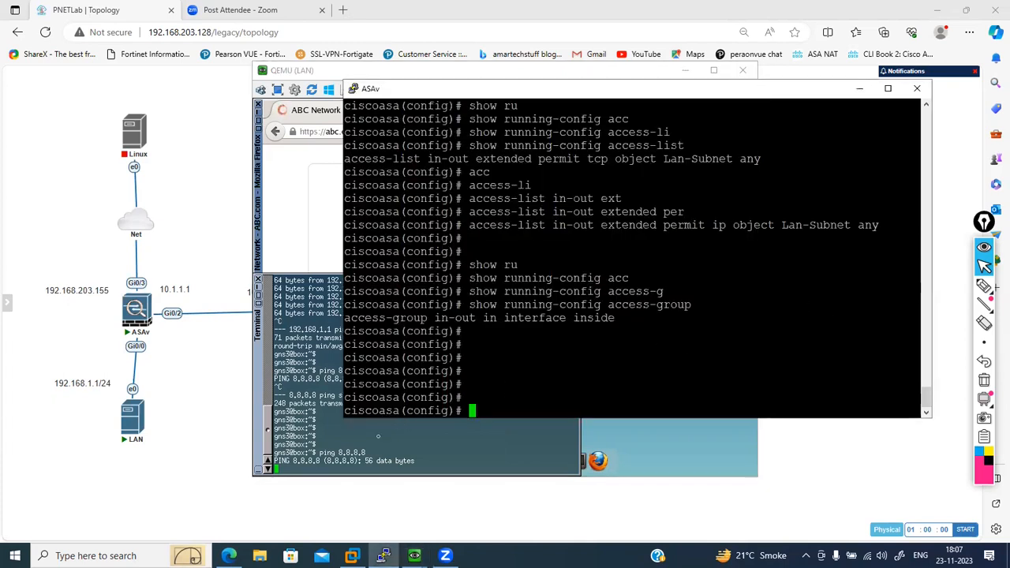
text(show ru)
key(Tab)
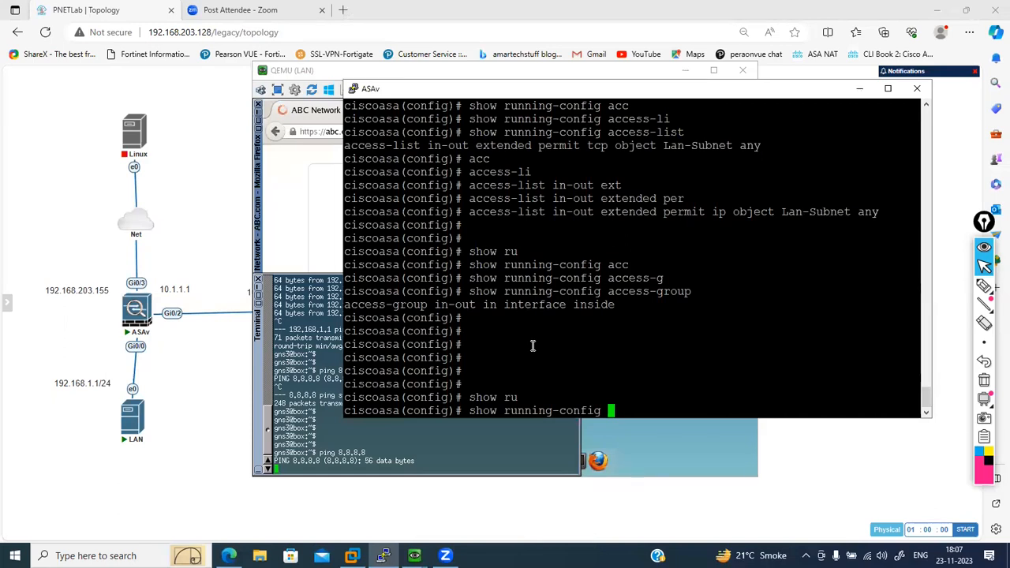
key(Return)
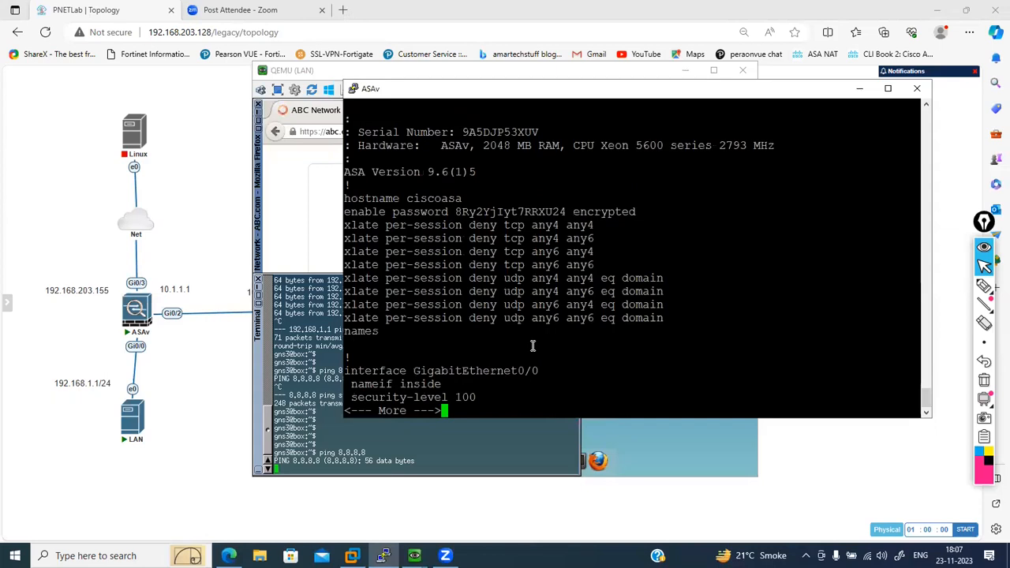
key(Return)
key(Return)
key(Return)
key(Return)
key(Return)
key(Return)
key(Return)
key(Return)
key(Return)
key(Return)
key(Return)
key(Return)
key(Return)
key(Return)
key(Return)
key(Return)
key(Return)
key(Return)
key(Return)
key(Return)
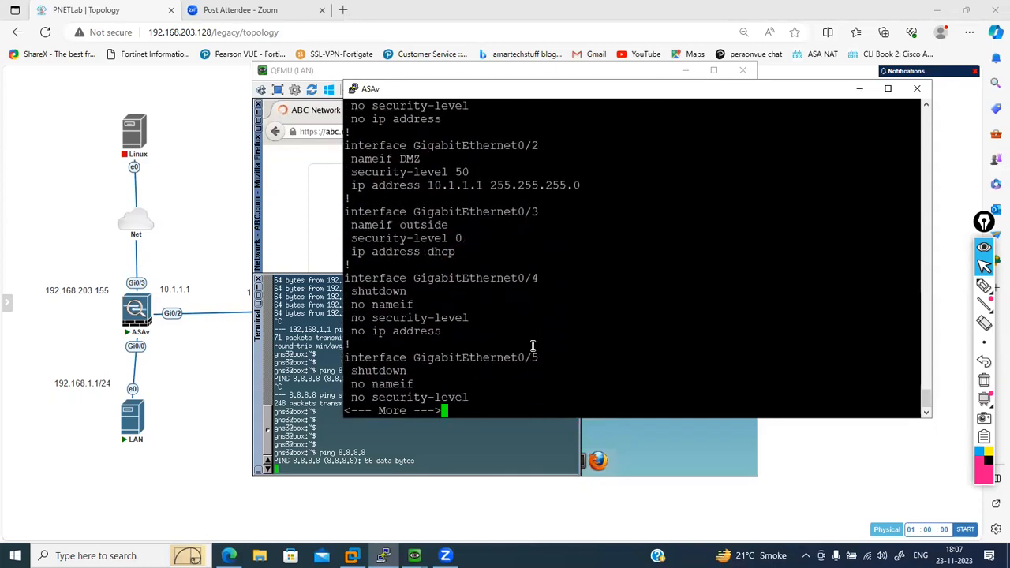
key(Return)
key(Return)
key(Return)
key(Return)
key(Return)
key(Return)
key(Return)
key(Return)
key(Return)
key(Return)
key(Return)
key(Return)
key(Return)
key(Return)
key(Return)
key(Return)
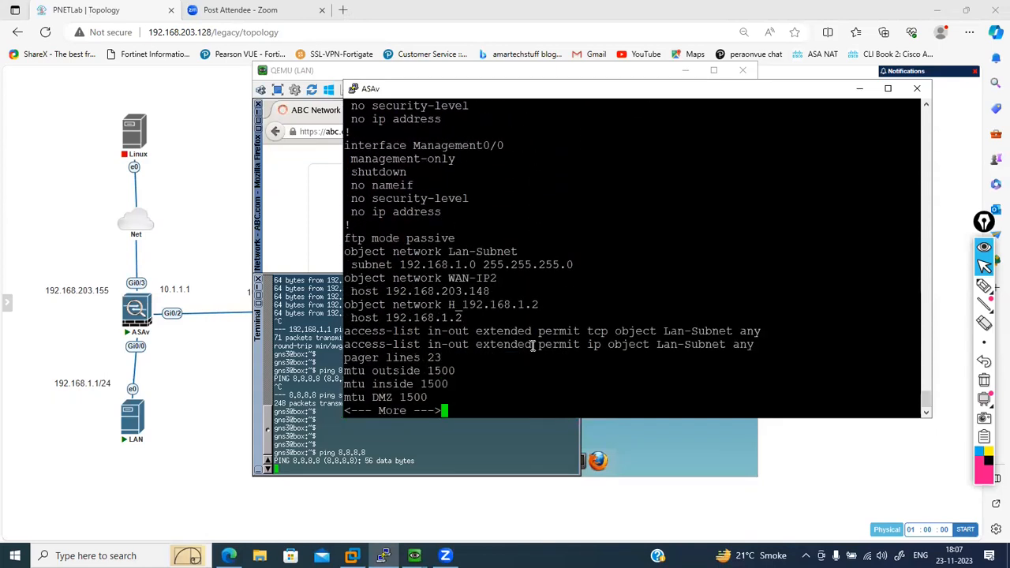
key(Return)
key(Return)
key(Return)
key(Return)
key(Return)
key(Return)
key(Return)
key(Return)
key(Return)
key(Return)
key(Return)
key(Return)
key(Return)
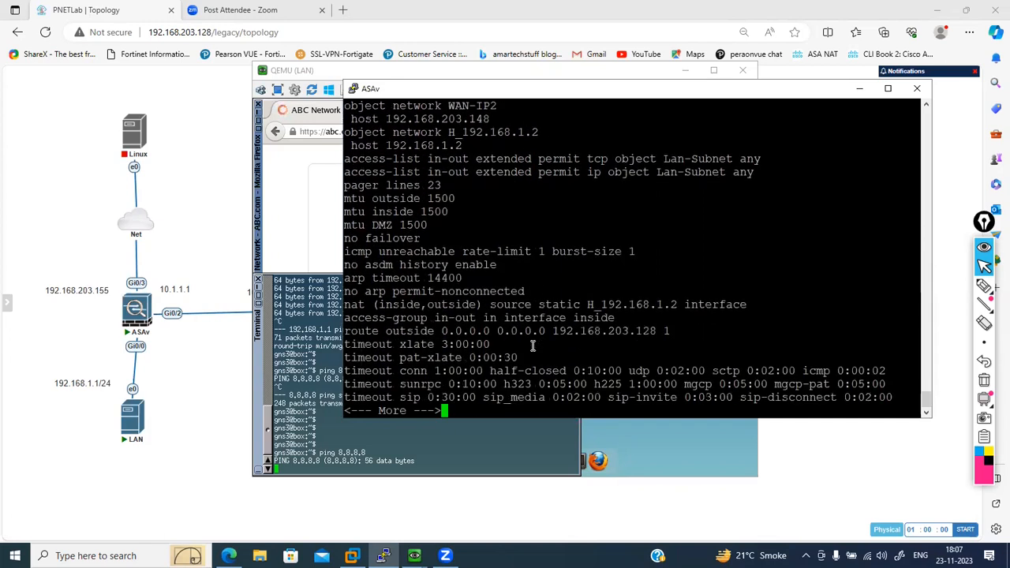
key(Return)
key(Return)
key(Return)
key(Return)
key(Return)
key(Return)
key(Return)
key(Return)
key(Return)
key(Return)
key(Return)
key(Return)
key(Return)
key(Return)
key(Return)
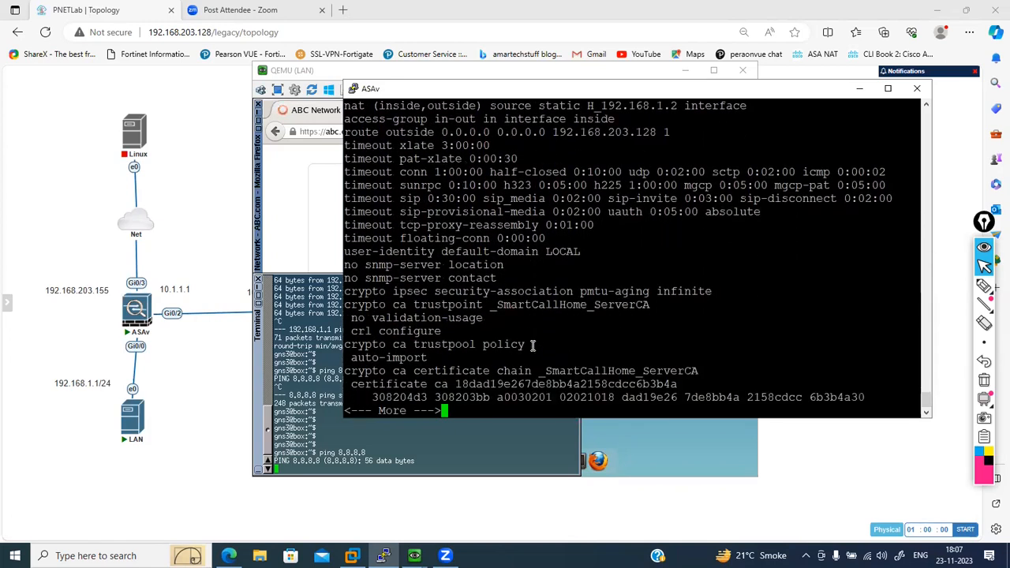
key(Return)
key(Return)
key(Return)
key(Return)
key(Return)
key(Return)
key(Return)
key(Return)
key(Return)
key(Return)
key(Return)
key(Return)
key(Return)
key(Return)
key(Return)
key(Return)
key(Return)
key(Return)
key(Return)
key(Return)
key(Return)
key(Return)
key(Return)
key(Return)
key(Return)
key(Return)
key(Return)
key(Return)
key(Return)
key(Return)
key(Return)
key(Return)
key(Return)
key(Return)
key(Return)
key(Return)
key(Return)
key(Return)
key(Return)
key(Return)
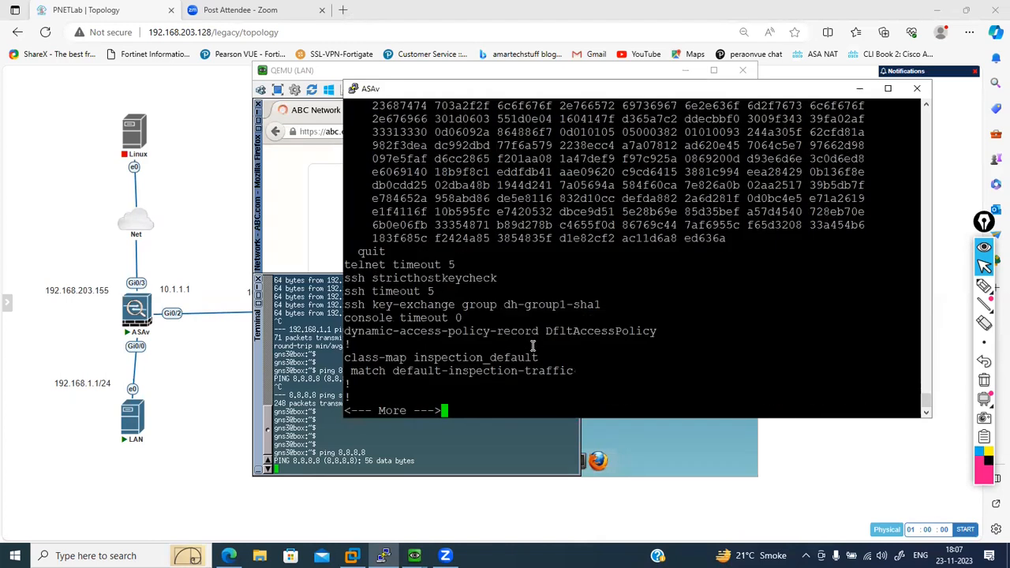
key(Return)
key(Return)
key(Return)
key(Return)
key(Return)
key(Return)
key(Return)
key(Return)
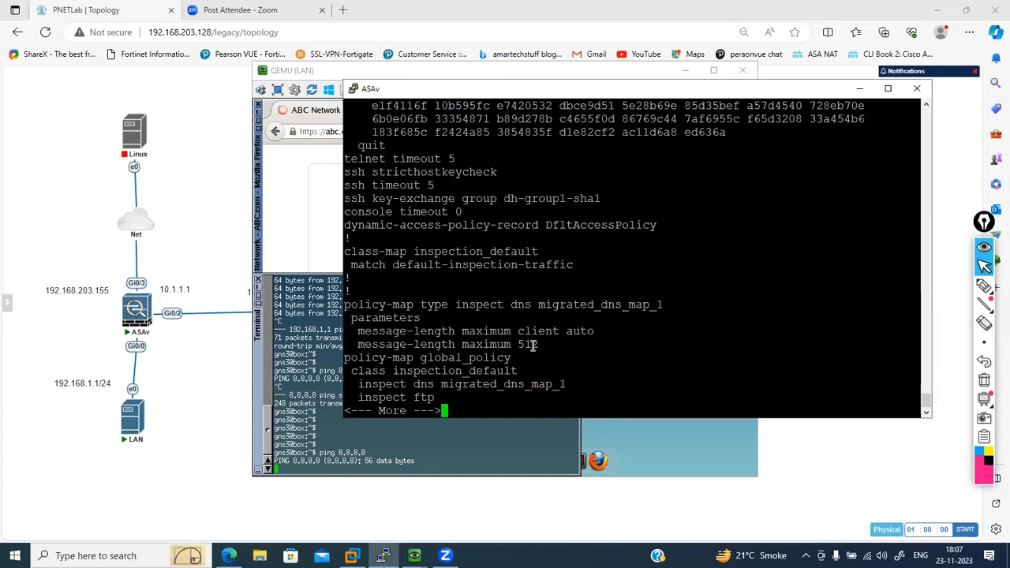
key(q)
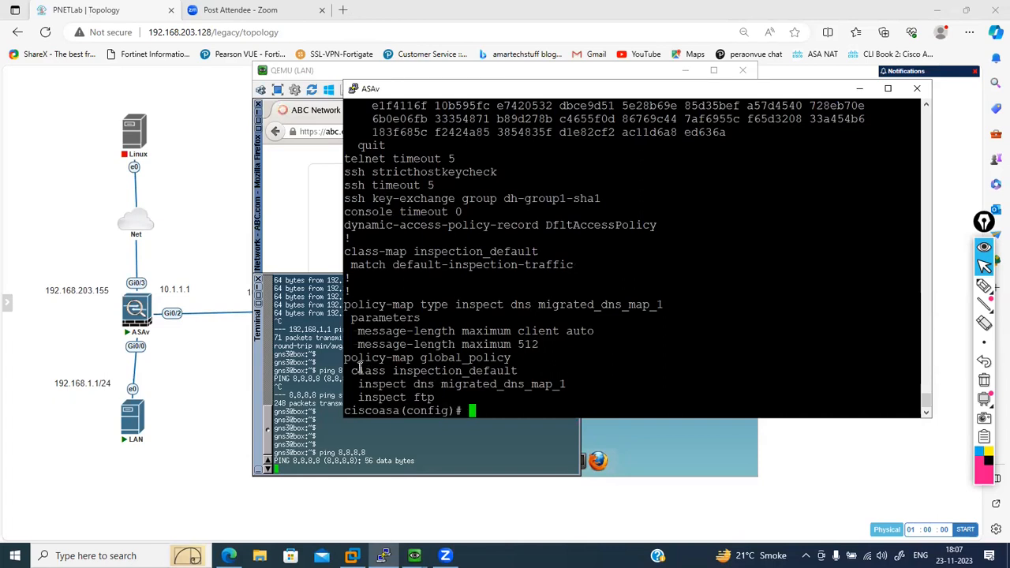
- Add ICMP inspection to the class inspection_default in policy-map global_policy, reusing the lines from the running configuration
drag(346, 359, 517, 371)
right_click(517, 371)
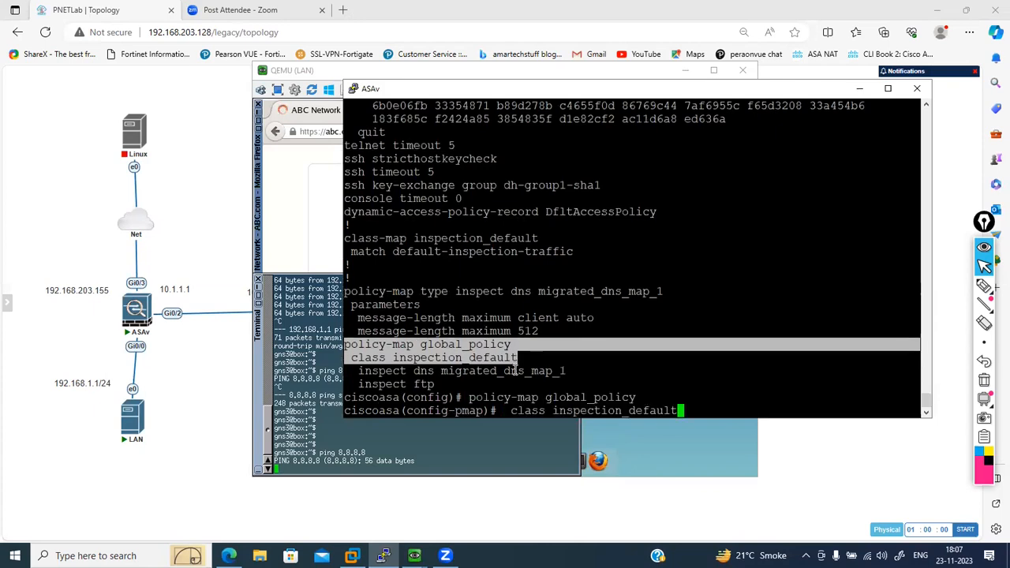
key(Return)
text(ins)
key(Tab)
text(icmp)
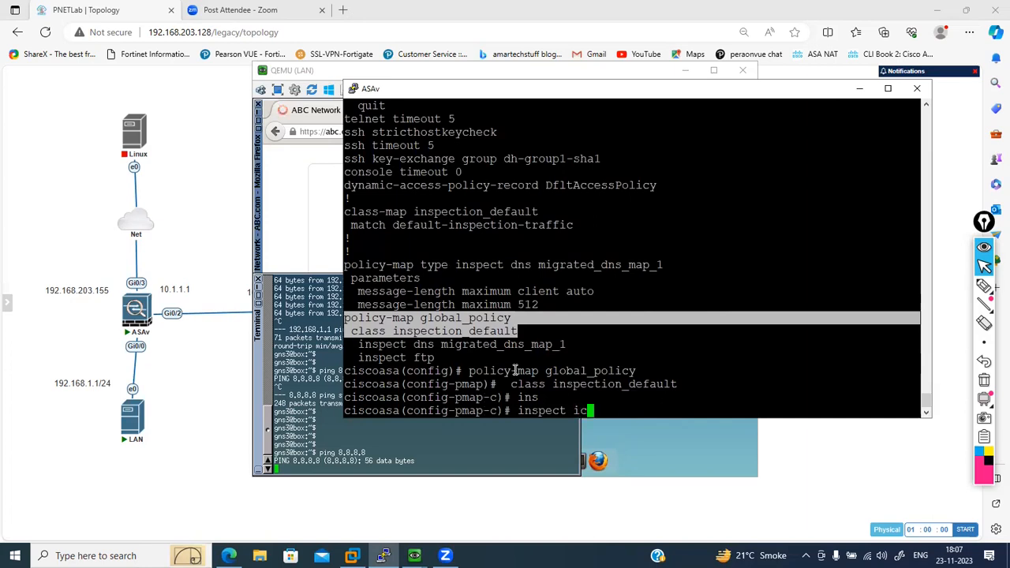
key(Return)
- Leave the class and policy-map configuration and return to the ASAv's privileged EXEC mode
text(clear)
key(BackSpace)
key(BackSpace)
key(BackSpace)
key(BackSpace)
key(BackSpace)
text(exit)
key(Return)
text(clear)
key(BackSpace)
key(BackSpace)
key(BackSpace)
key(BackSpace)
key(BackSpace)
text(end)
key(Return)
- Clear the ASAv's translation table (xlate) and its existing connections (conn)
text(clear xlate)
key(Return)
text(clear conn)
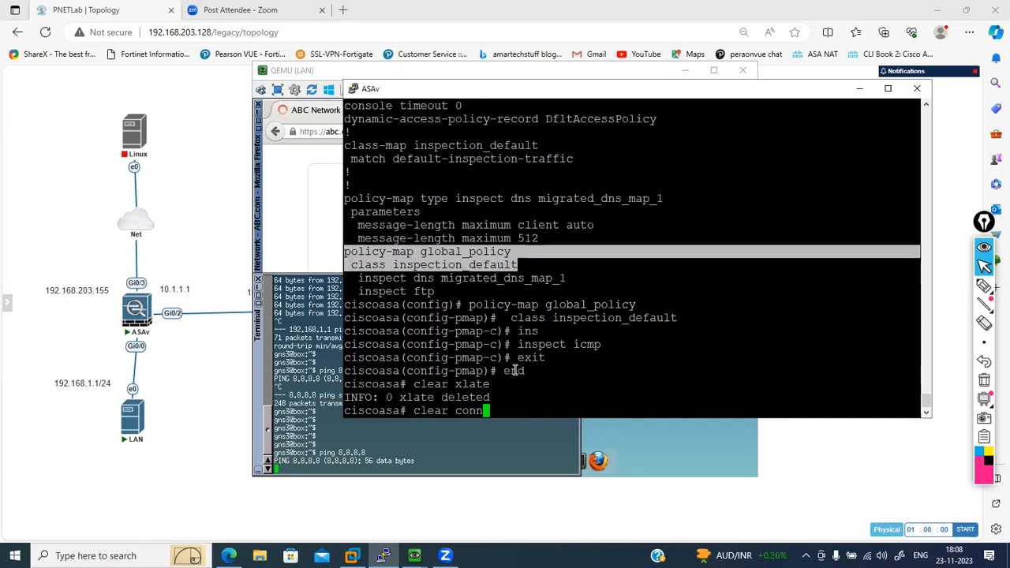
key(Return)
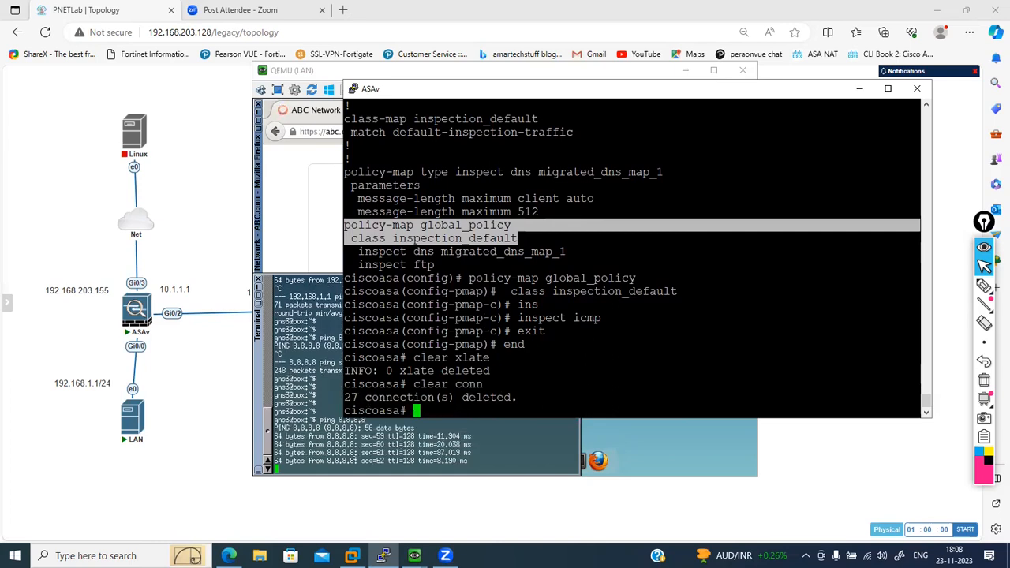
- Check the ping to 8.8.8.8 in the LAN host's terminal and search for youtube in its browser
click(347, 439)
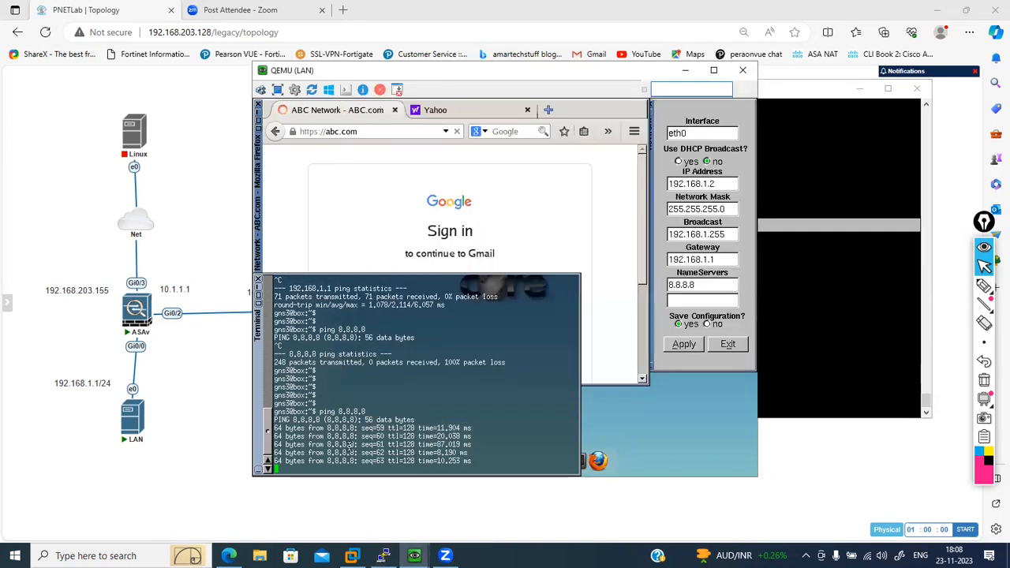
click(367, 213)
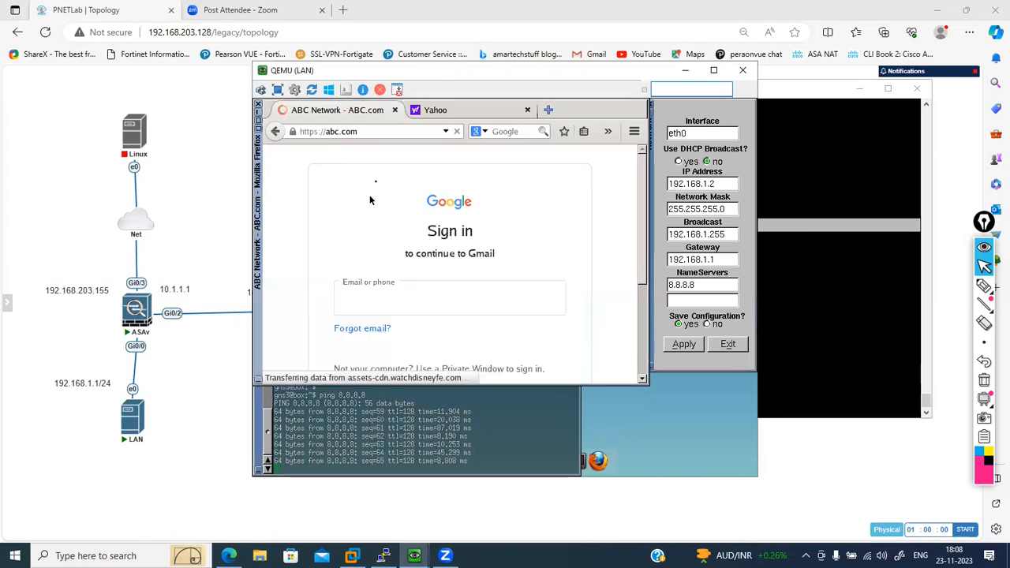
click(361, 132)
key(BackSpace)
key(BackSpace)
key(BackSpace)
key(BackSpace)
key(BackSpace)
key(BackSpace)
key(BackSpace)
key(BackSpace)
key(BackSpace)
key(BackSpace)
key(BackSpace)
key(BackSpace)
key(BackSpace)
key(BackSpace)
key(BackSpace)
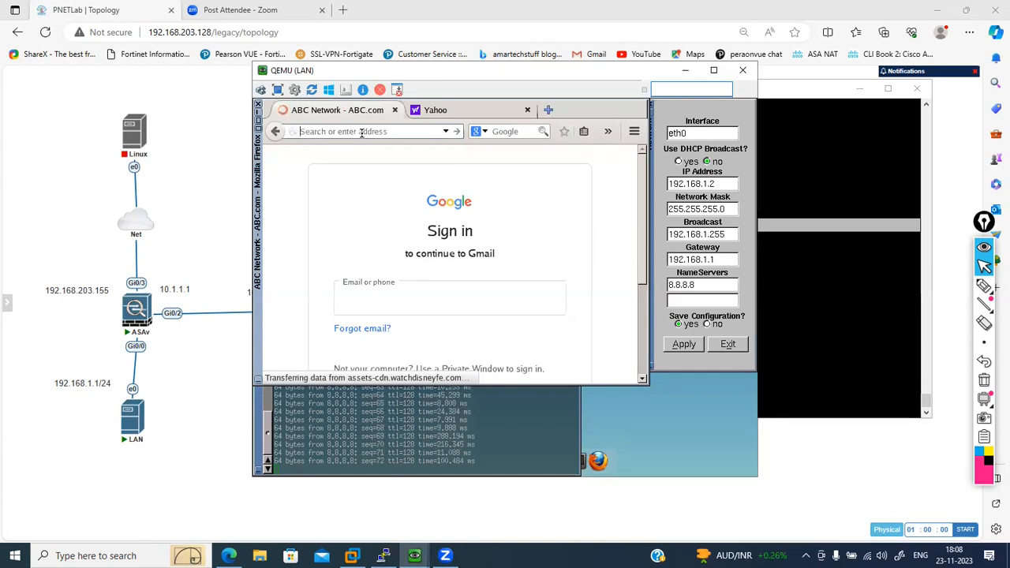
text(abc.com)
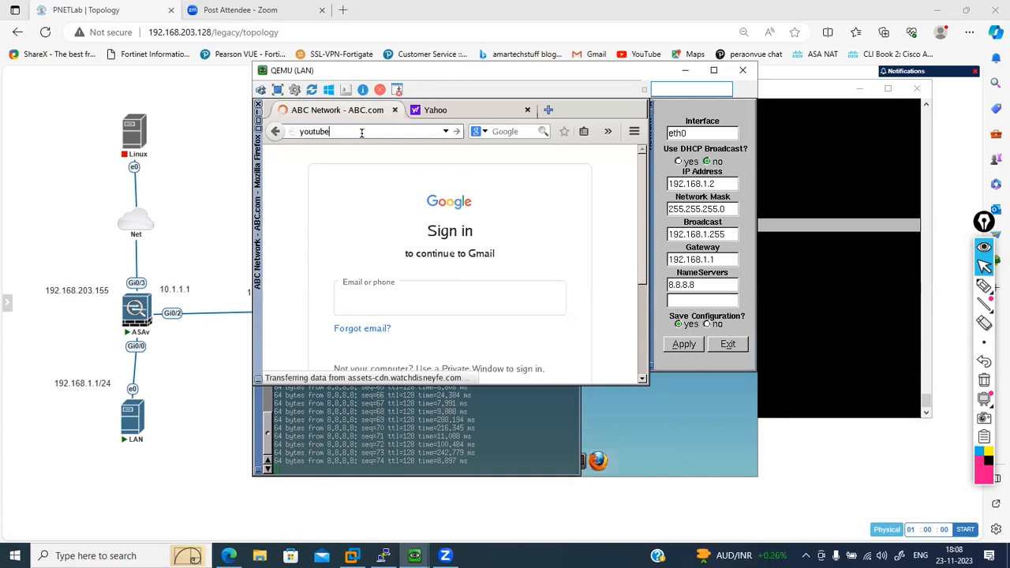
key(Return)
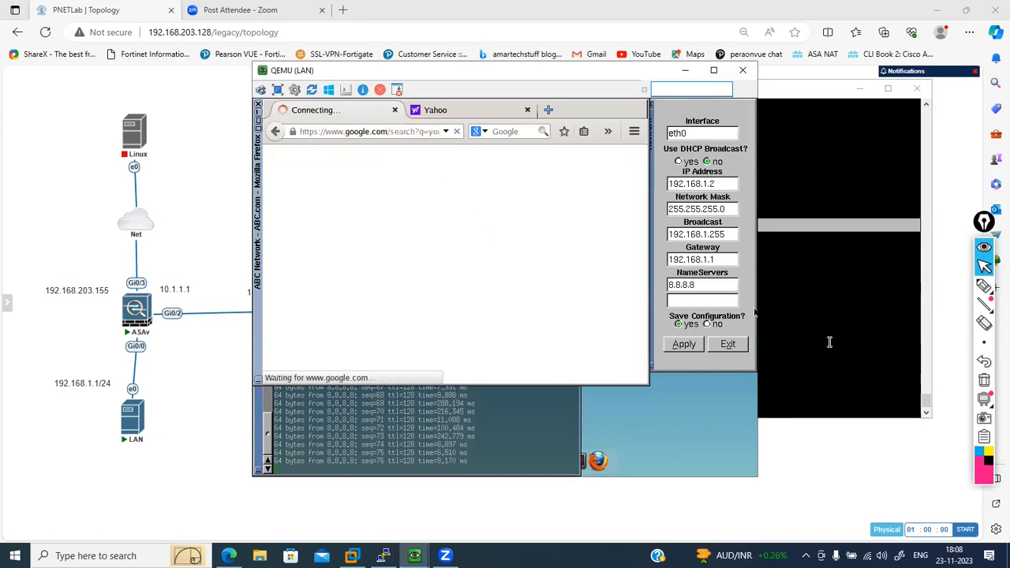
click(835, 346)
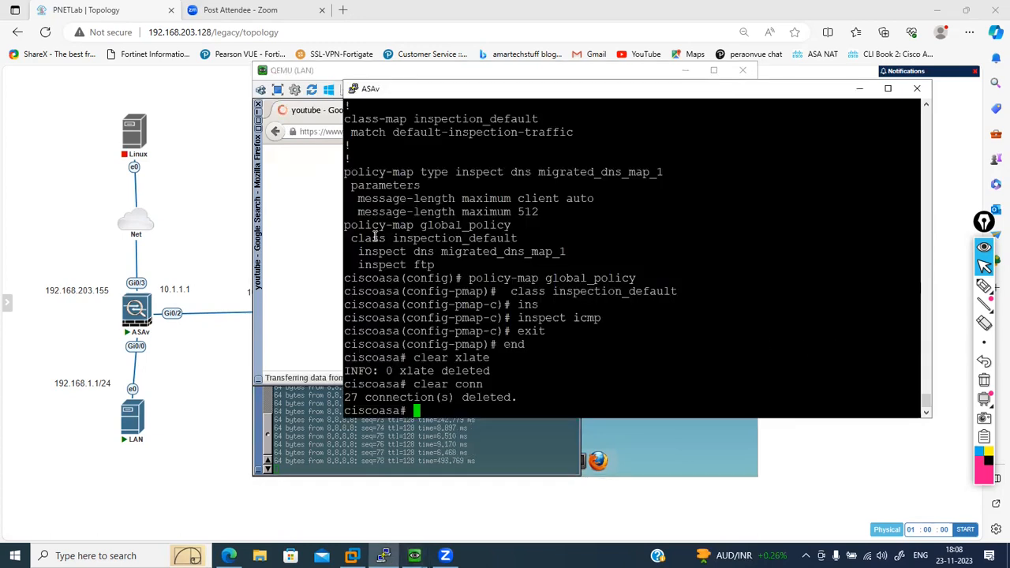
click(322, 240)
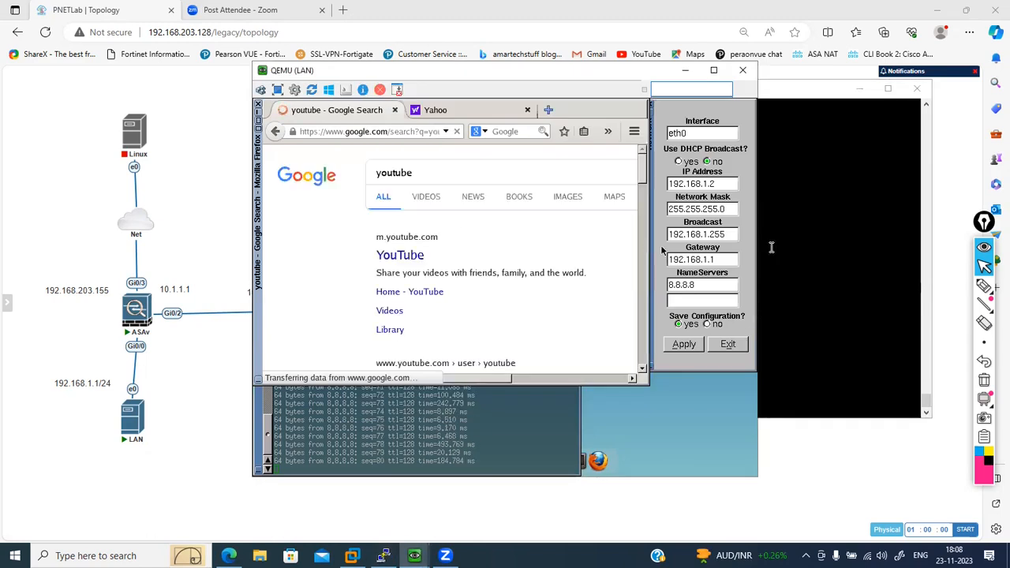
- Display the ASAv's translation table and examine the inside and outside addresses of the static NAT entry
click(823, 262)
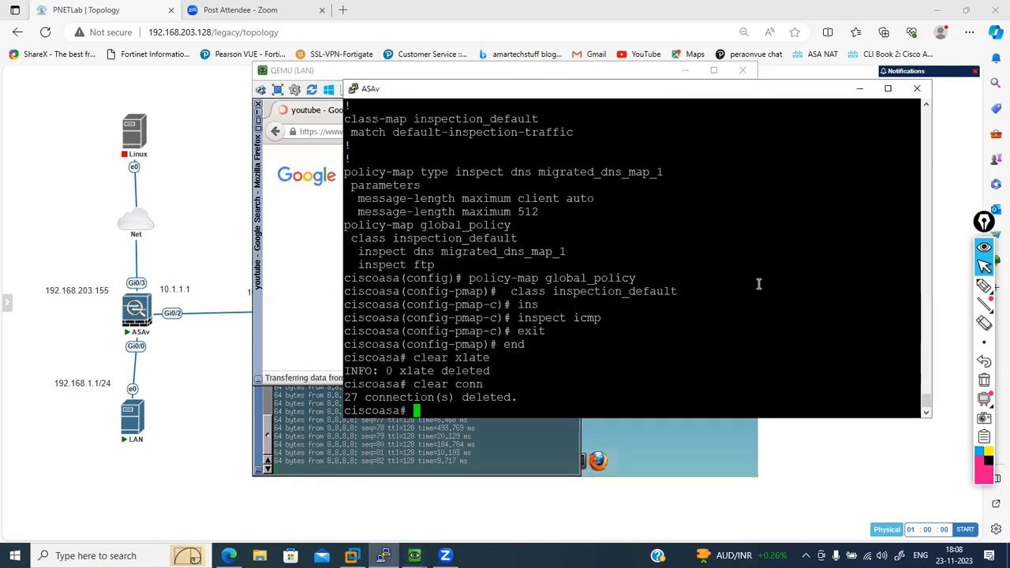
text(show xl)
key(Tab)
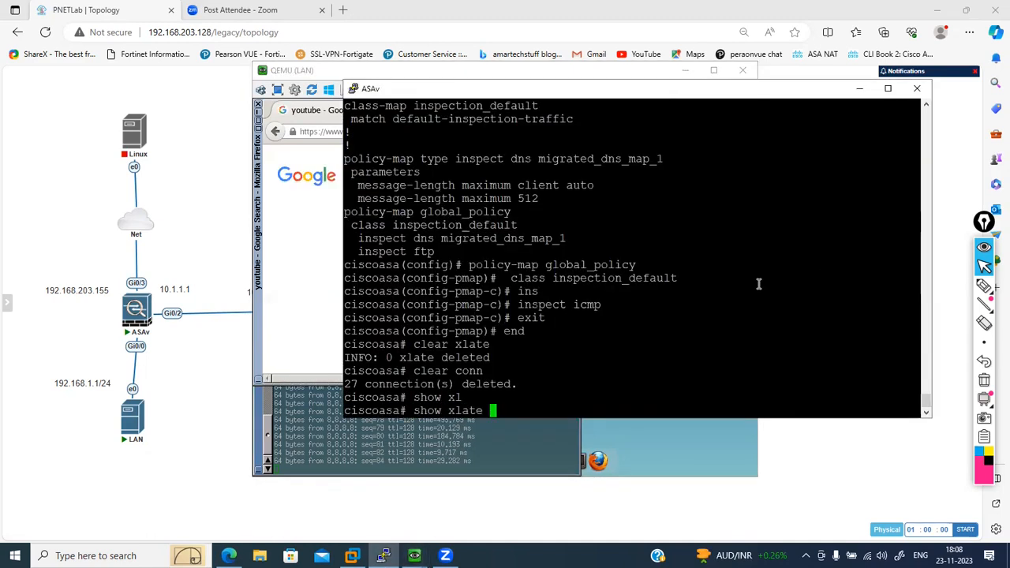
key(Return)
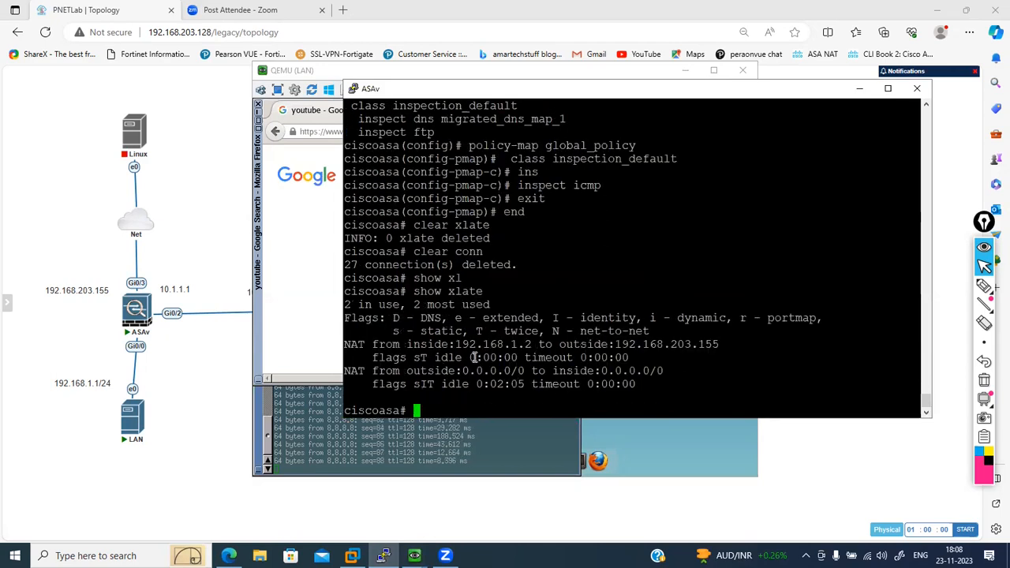
drag(459, 345, 528, 345)
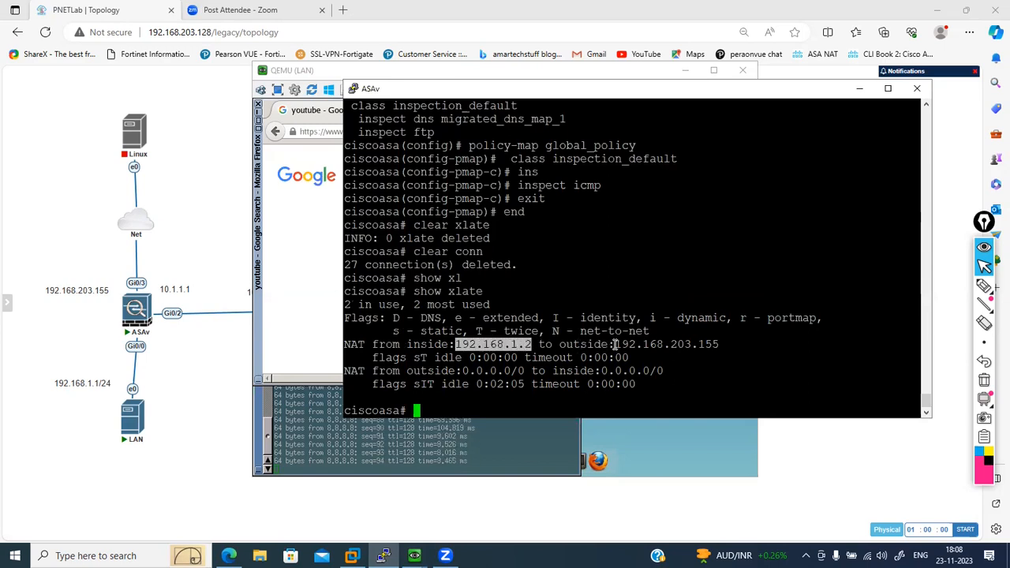
drag(616, 345, 716, 344)
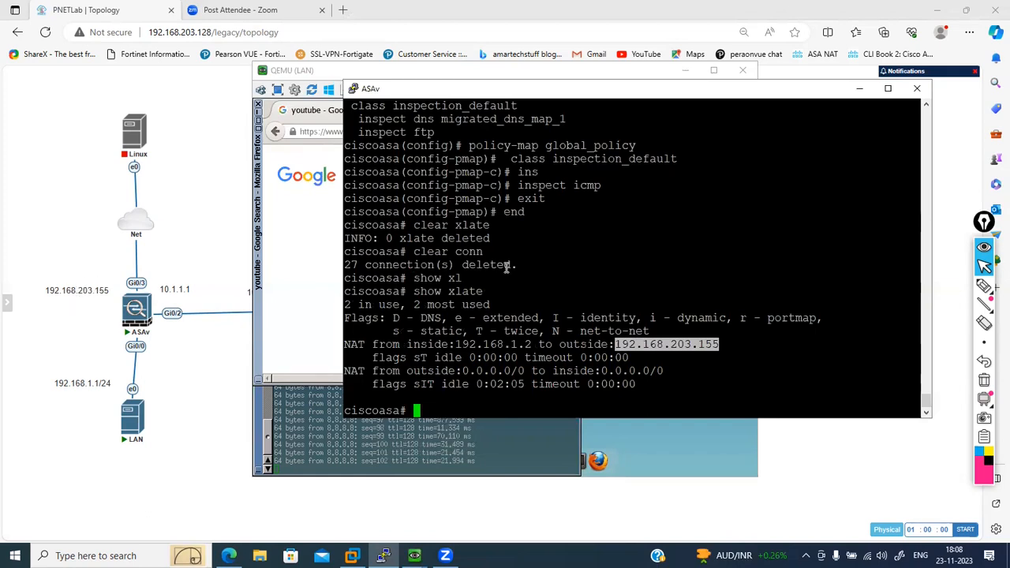
key(Return)
key(Return)
key(Return)
key(Return)
key(Return)
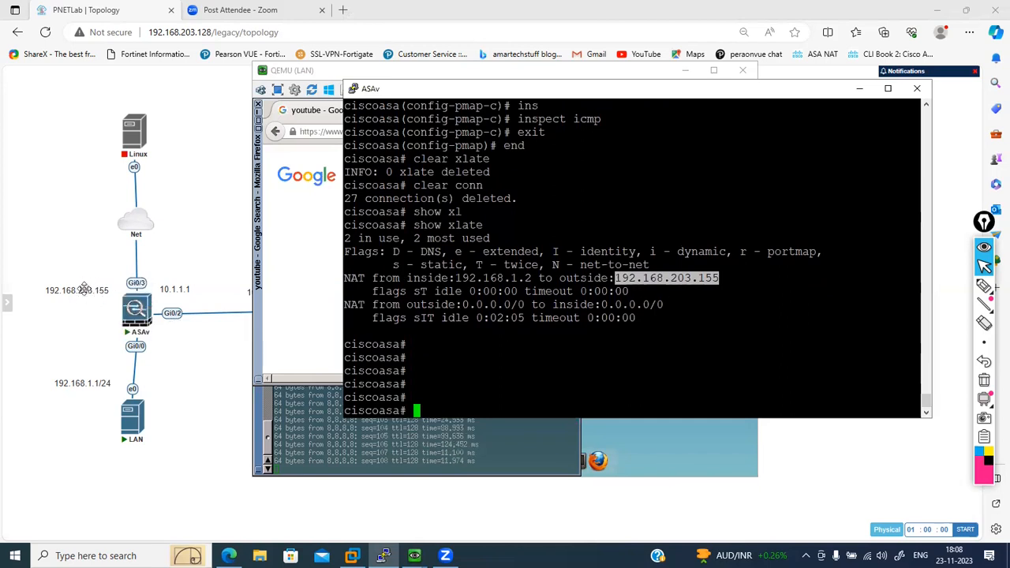
- Display the network objects in the ASAv's running configuration
click(523, 351)
text(show ru)
key(Tab)
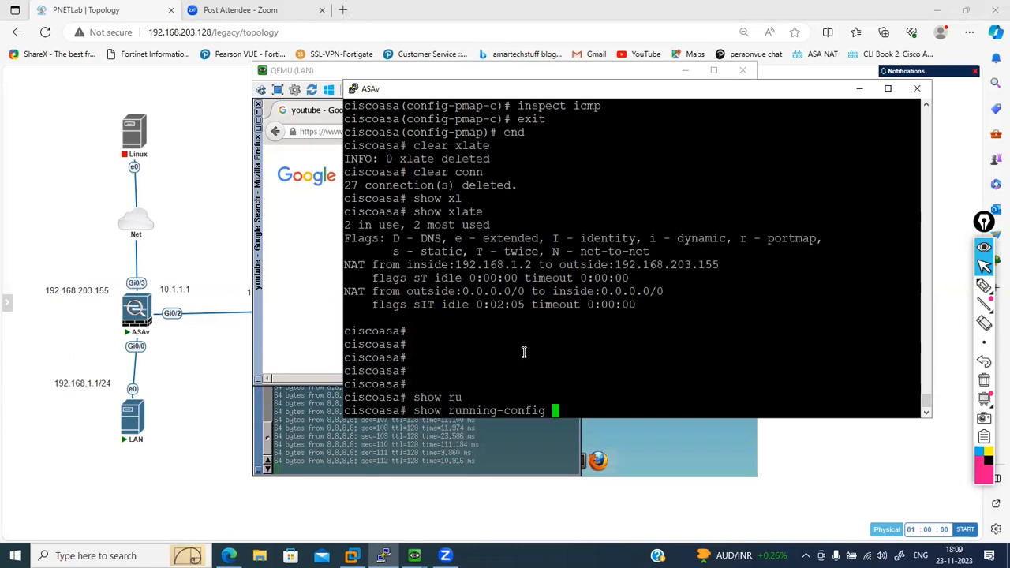
text(obj)
key(Tab)
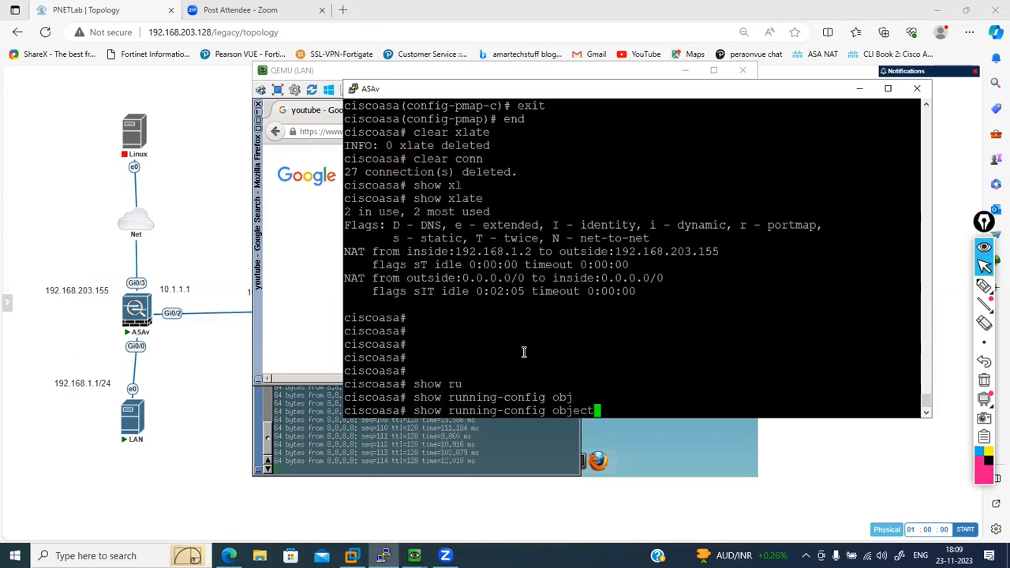
key(Return)
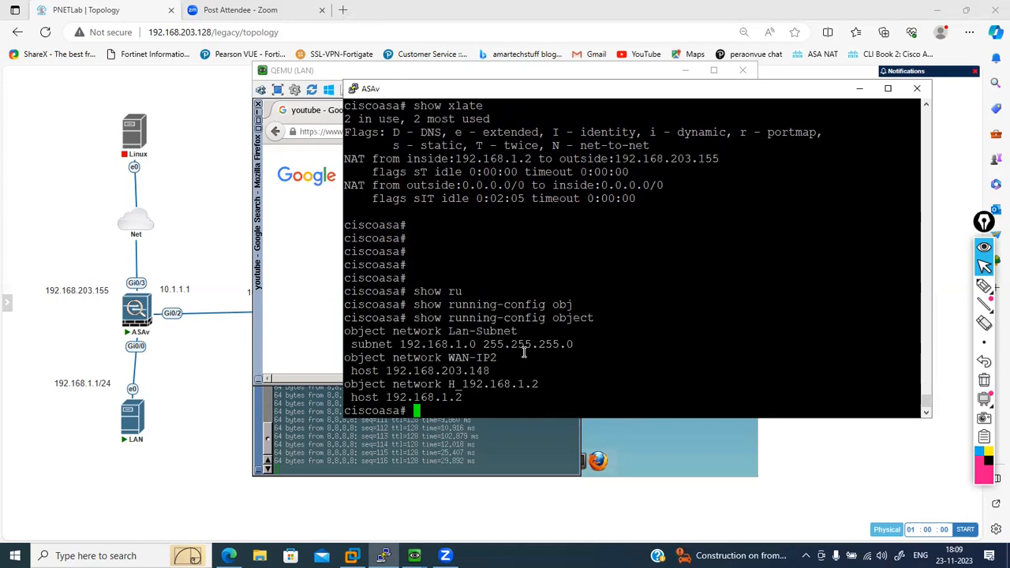
- Enter the ASAv's global configuration mode and display the NAT rules in the running configuration
text(confi ter)
key(Return)
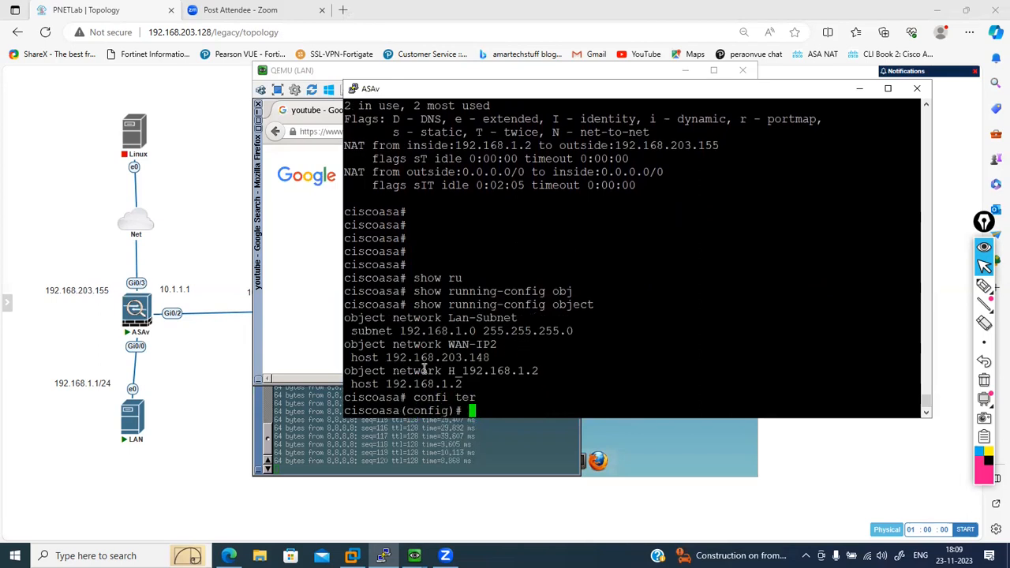
text(show ru)
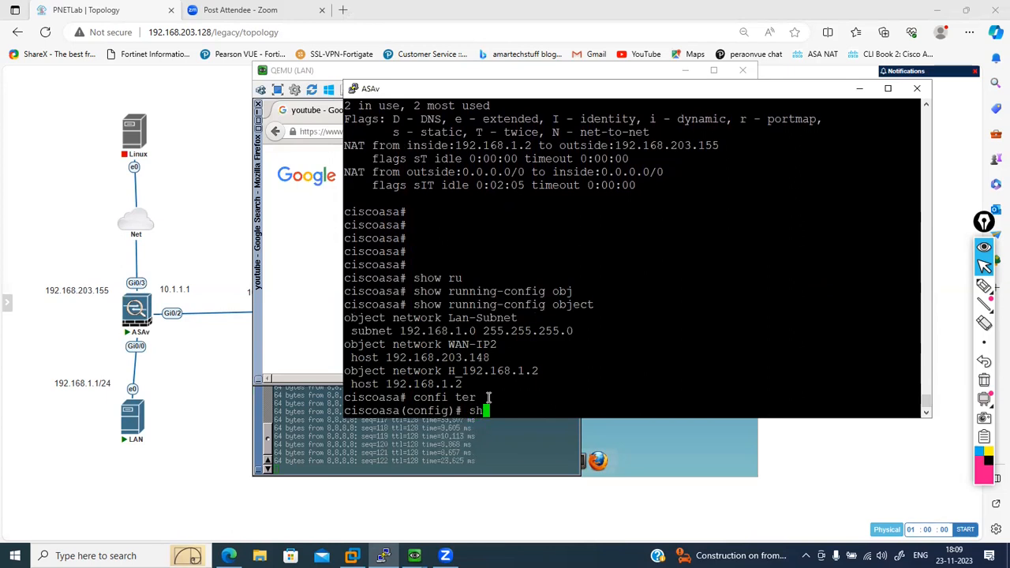
key(Tab)
text(nat)
key(Return)
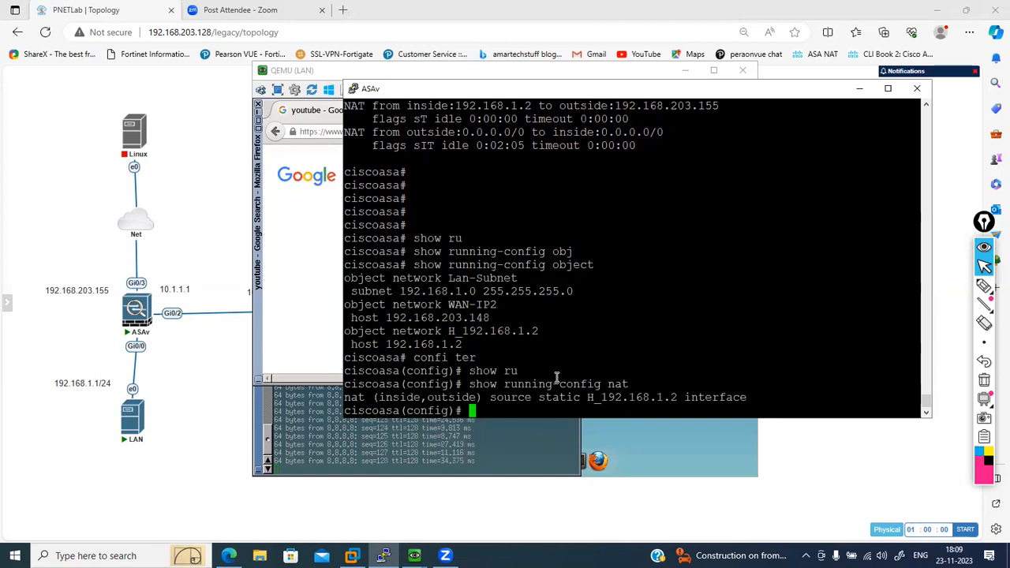
- Remove the inside-to-outside static NAT rule that translates the object H_192.168.1.2 to the interface address
drag(351, 328, 535, 330)
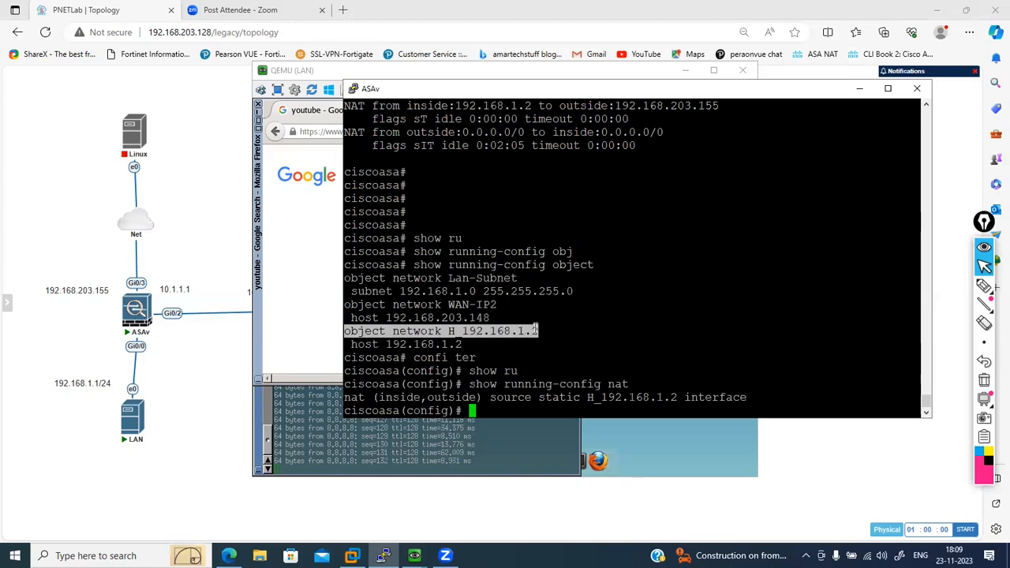
right_click(535, 330)
key(Return)
text(no)
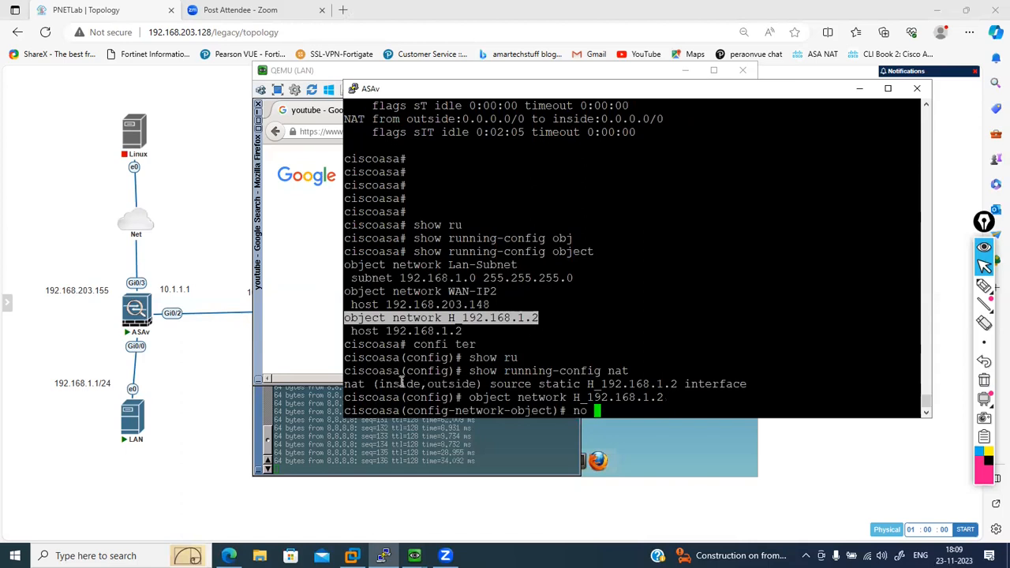
drag(350, 383, 742, 381)
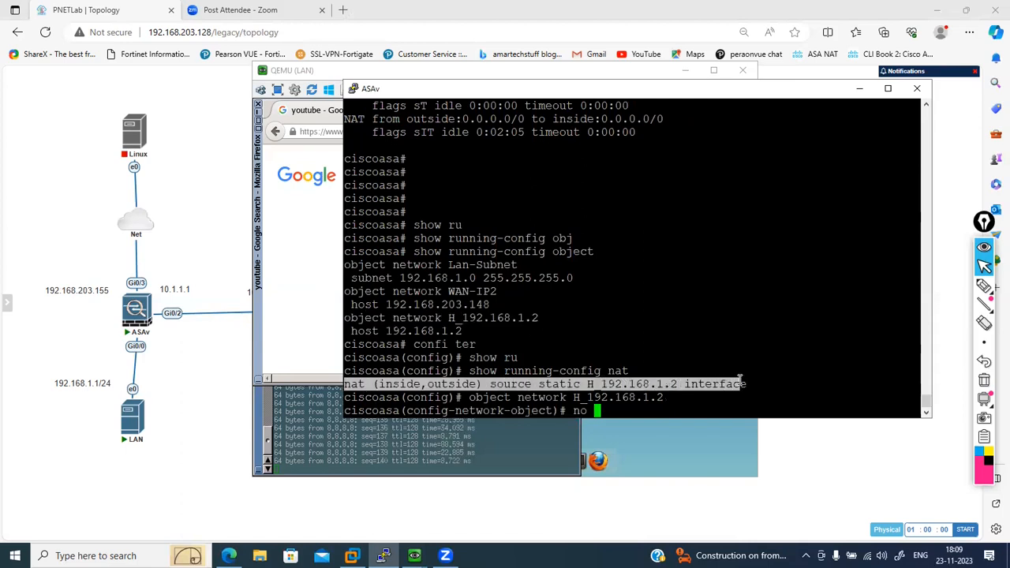
right_click(742, 381)
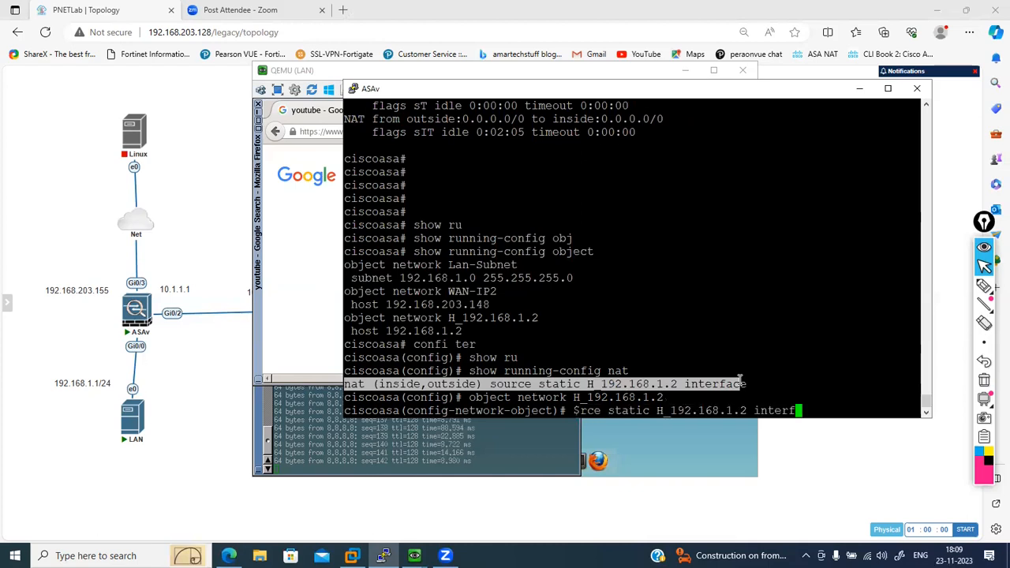
key(Return)
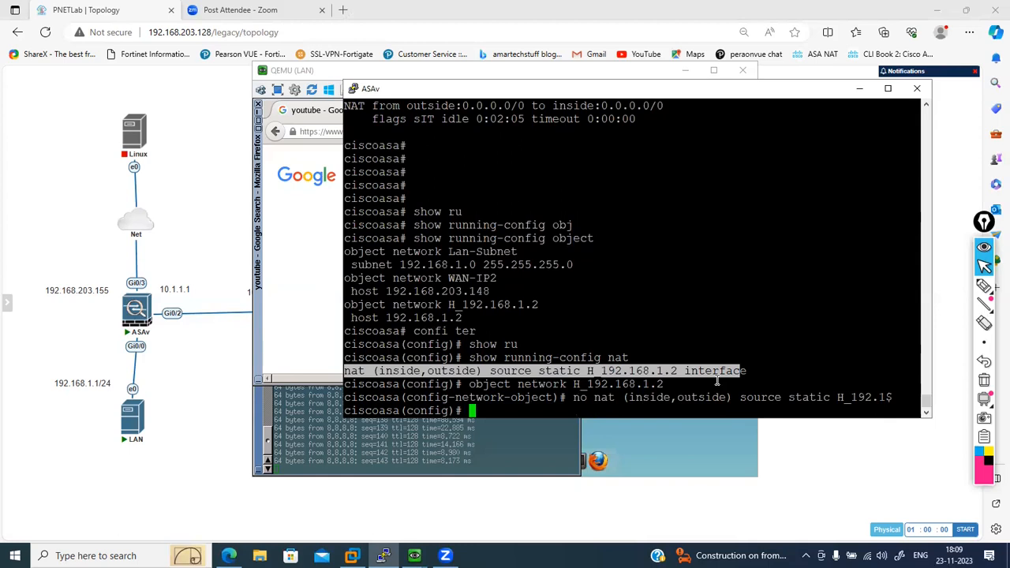
- List the mapped-source options for an inside-to-outside static NAT rule on H_192.168.1.2 and discard the command line
right_click(716, 381)
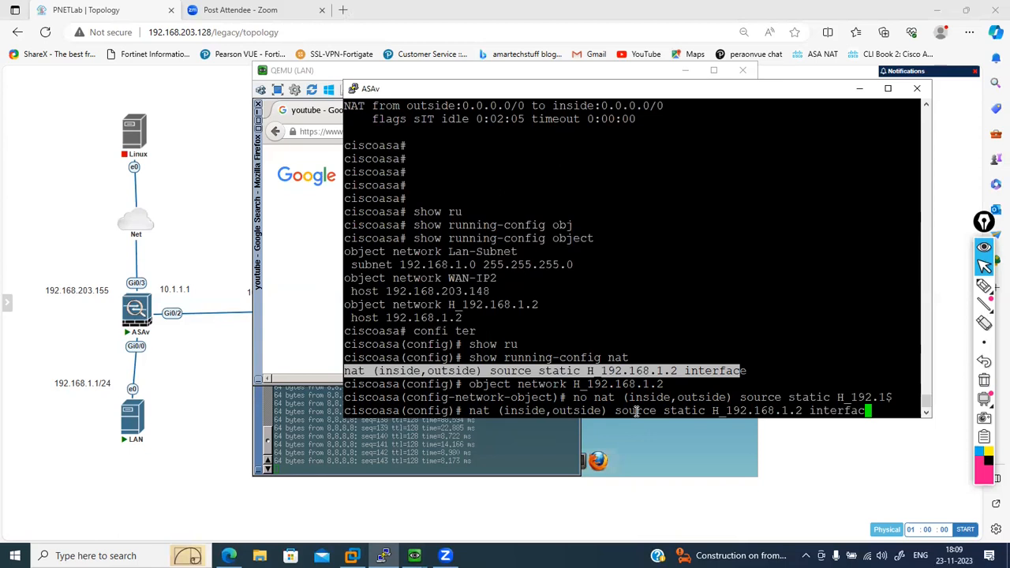
key(BackSpace)
key(BackSpace)
key(BackSpace)
key(BackSpace)
key(BackSpace)
key(BackSpace)
key(BackSpace)
key(BackSpace)
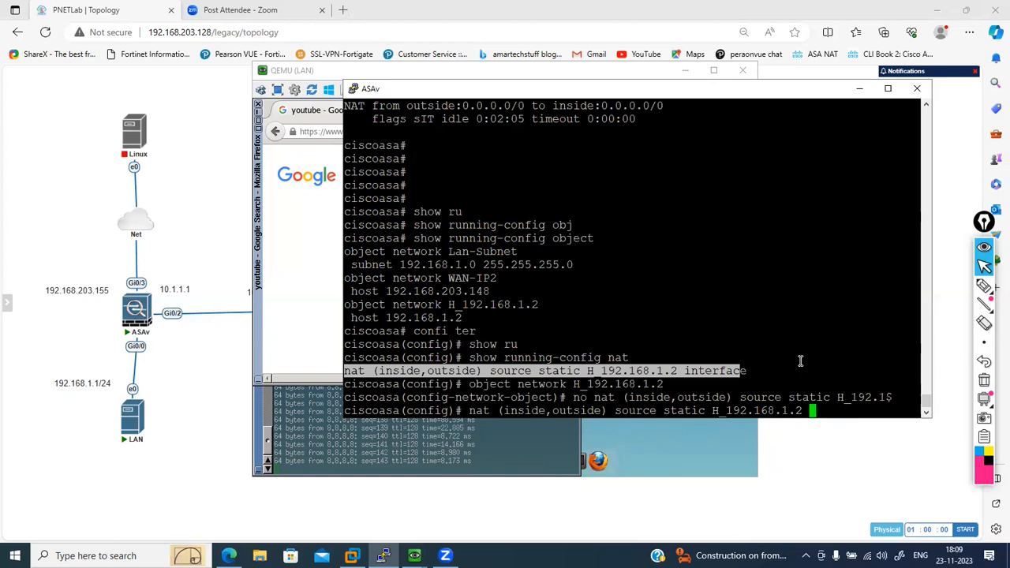
text(?)
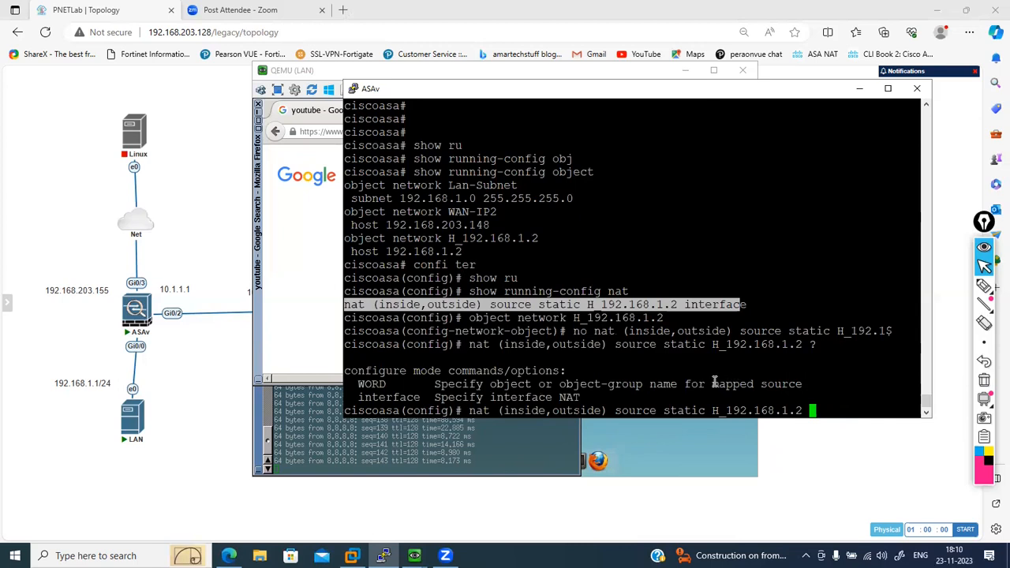
drag(714, 383, 738, 385)
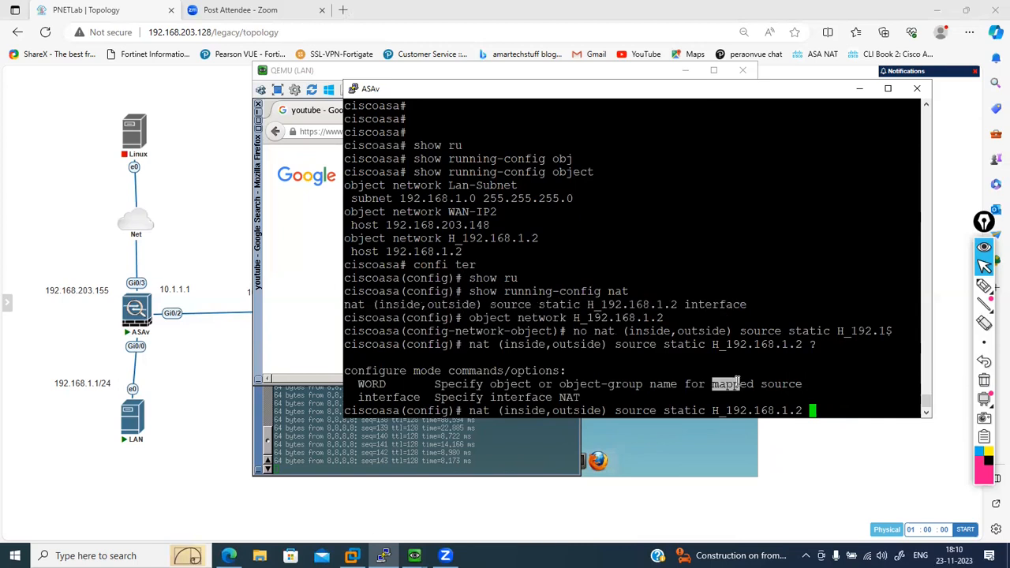
key(BackSpace)
key(BackSpace)
key(BackSpace)
key(BackSpace)
key(BackSpace)
key(BackSpace)
key(BackSpace)
key(BackSpace)
key(BackSpace)
key(BackSpace)
key(BackSpace)
key(BackSpace)
key(BackSpace)
key(BackSpace)
key(BackSpace)
key(BackSpace)
key(BackSpace)
key(BackSpace)
key(BackSpace)
key(BackSpace)
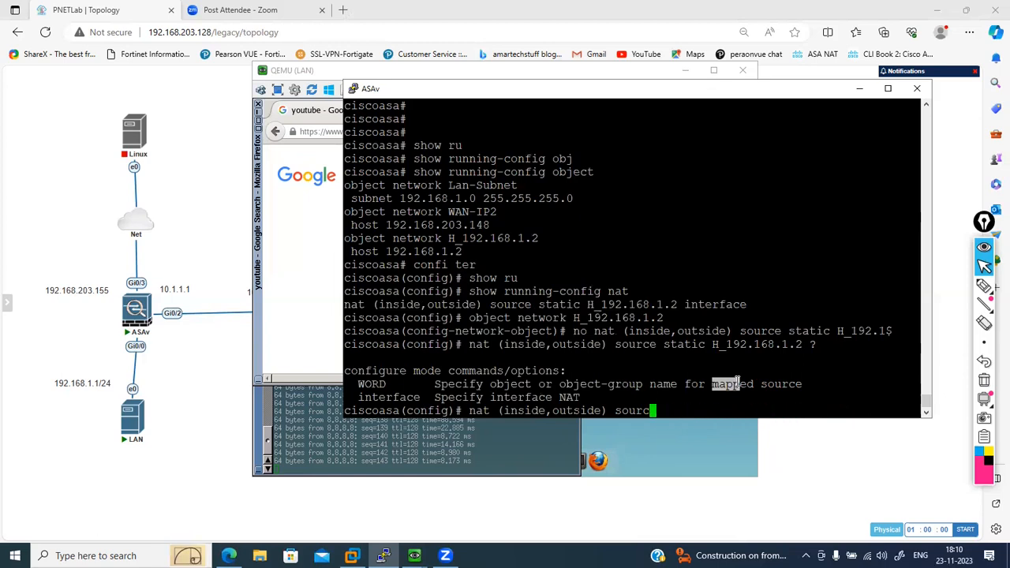
key(BackSpace)
key(BackSpace)
key(BackSpace)
key(BackSpace)
key(BackSpace)
key(BackSpace)
key(BackSpace)
key(BackSpace)
key(BackSpace)
key(BackSpace)
key(BackSpace)
key(BackSpace)
key(BackSpace)
key(BackSpace)
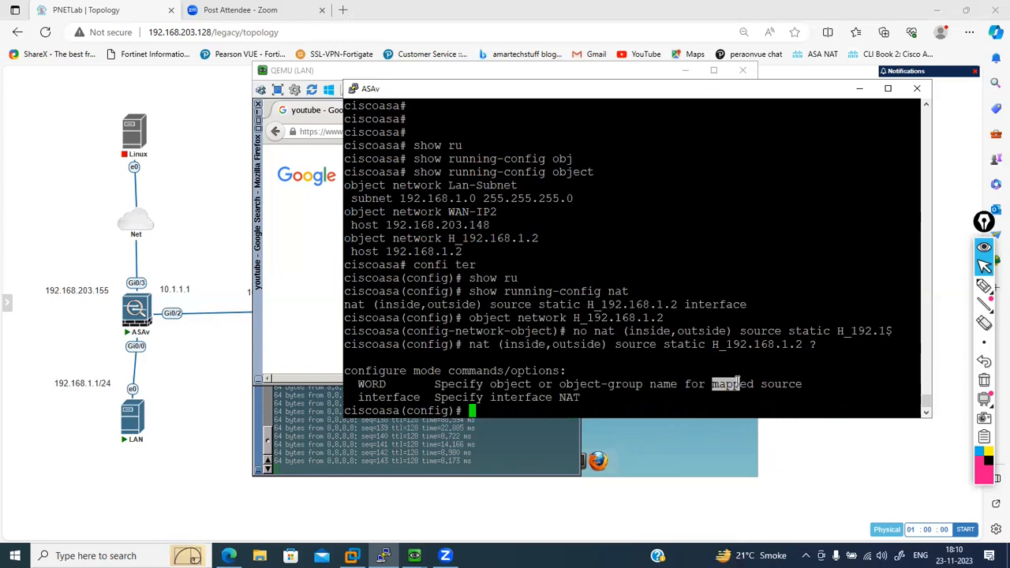
text(object )
text(H)
key(BackSpace)
key(BackSpace)
key(BackSpace)
key(BackSpace)
key(BackSpace)
key(BackSpace)
key(BackSpace)
key(BackSpace)
- Try to remove an inside-to-outside static NAT rule that translates H_192.168.1.2 to WAN-IP2
key(Up)
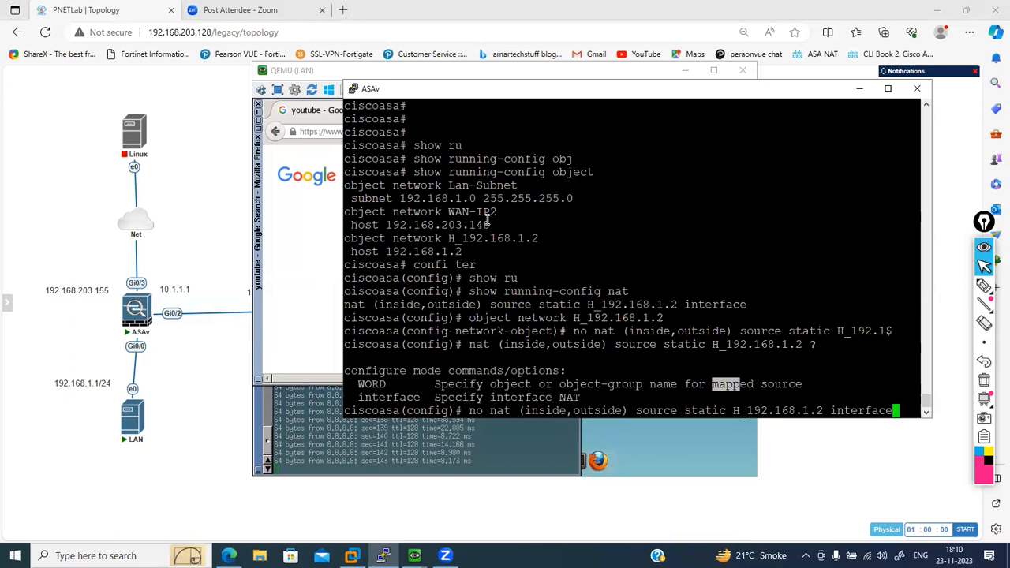
key(BackSpace)
key(BackSpace)
key(BackSpace)
key(BackSpace)
key(BackSpace)
key(BackSpace)
key(BackSpace)
key(BackSpace)
key(BackSpace)
drag(449, 212, 496, 211)
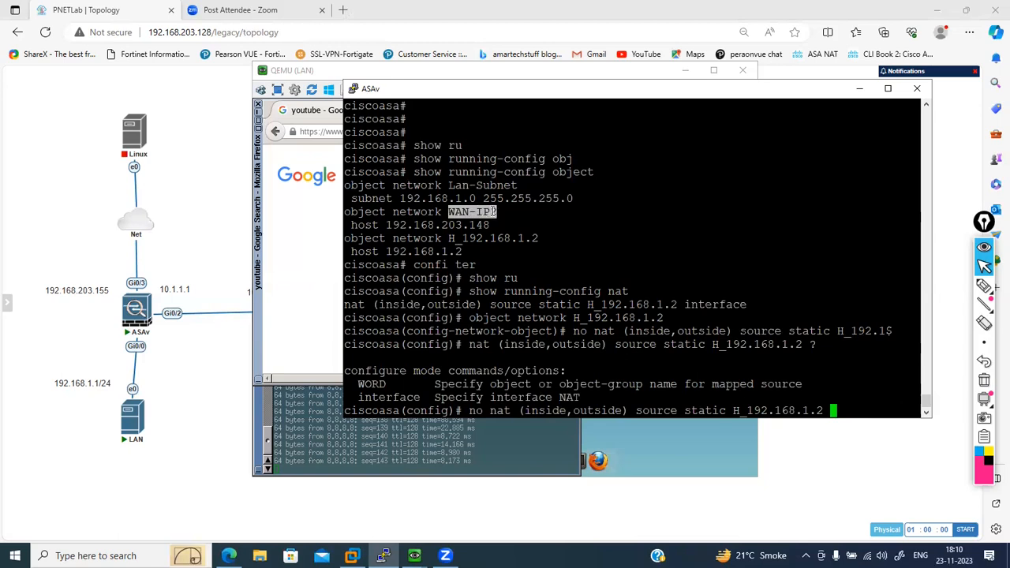
right_click(495, 212)
key(Return)
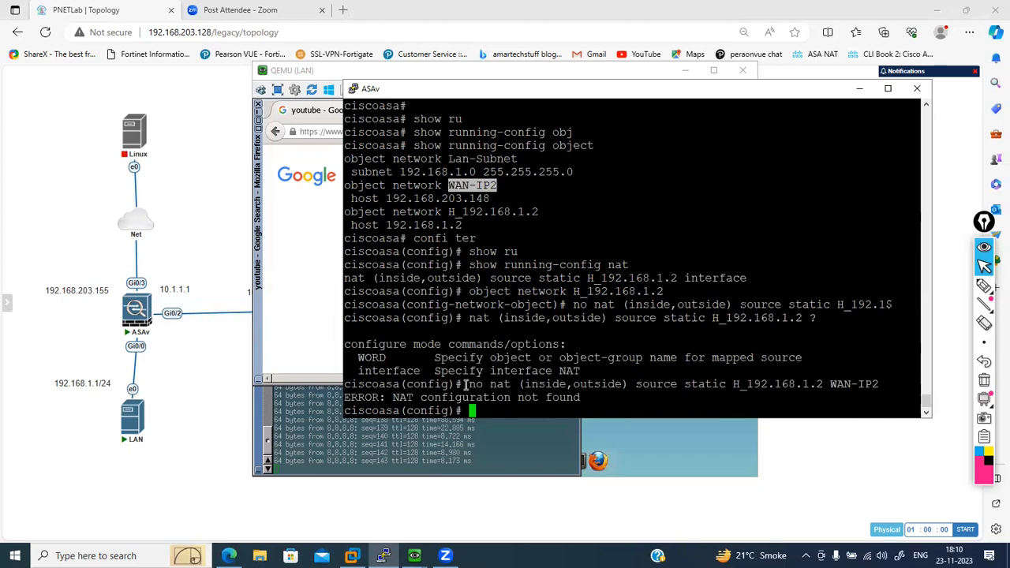
- Add an inside-to-outside static NAT rule that translates the source object H_192.168.1.2 to WAN-IP2
drag(490, 387, 877, 384)
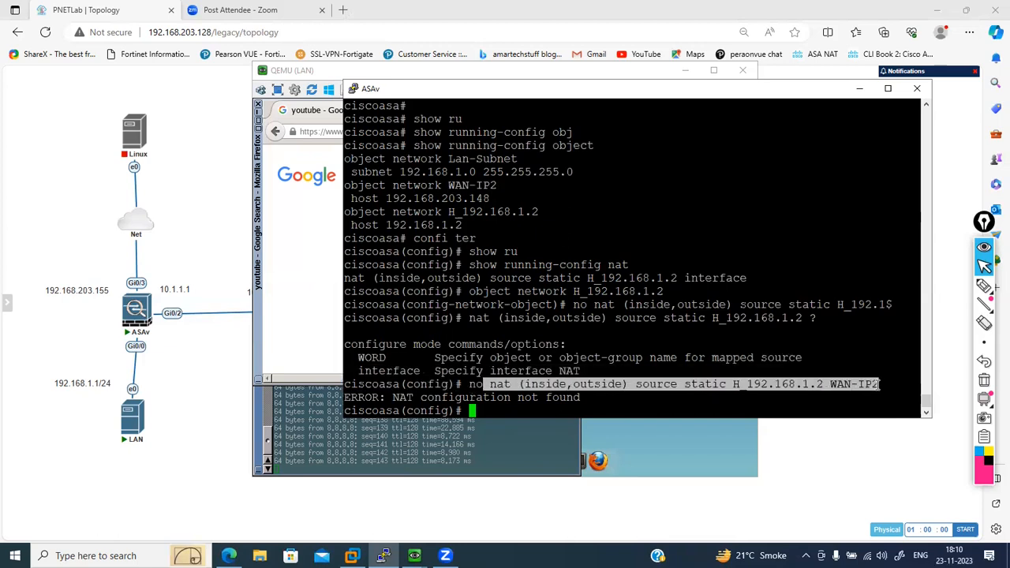
right_click(878, 384)
key(Return)
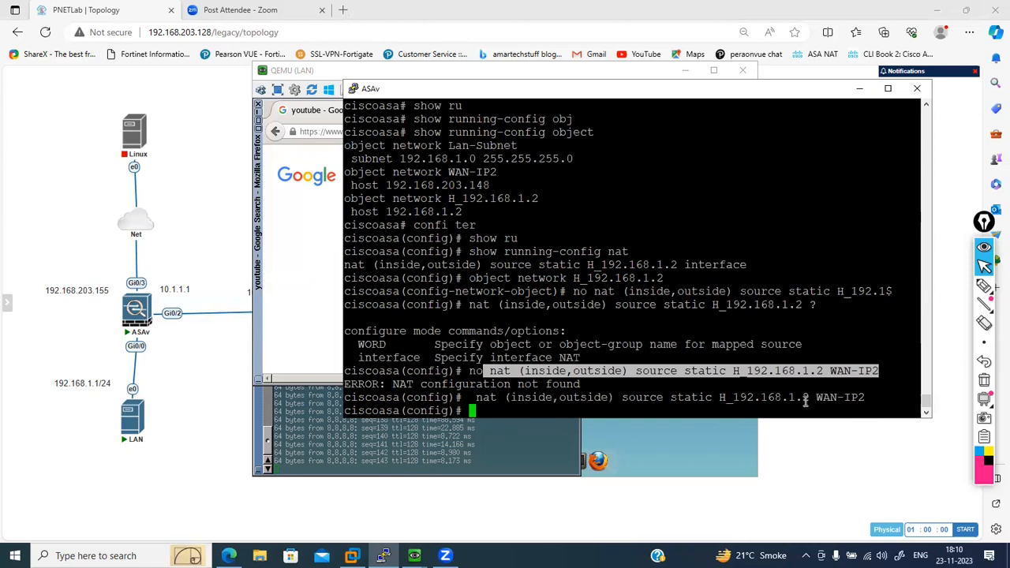
drag(867, 397, 818, 396)
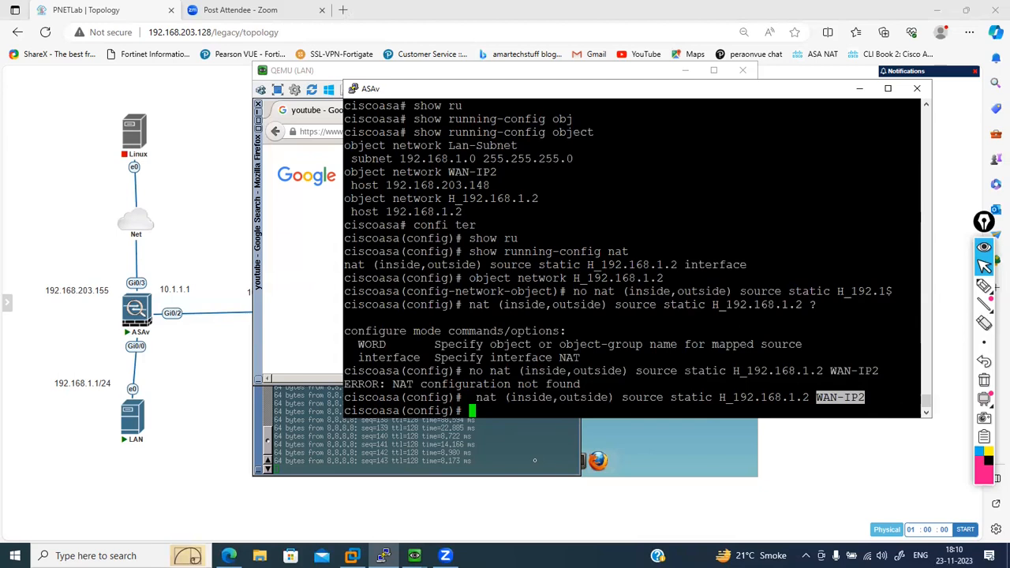
- Display the ASAv's active connections
click(532, 360)
text(sh)
key(BackSpace)
key(BackSpace)
text(cl)
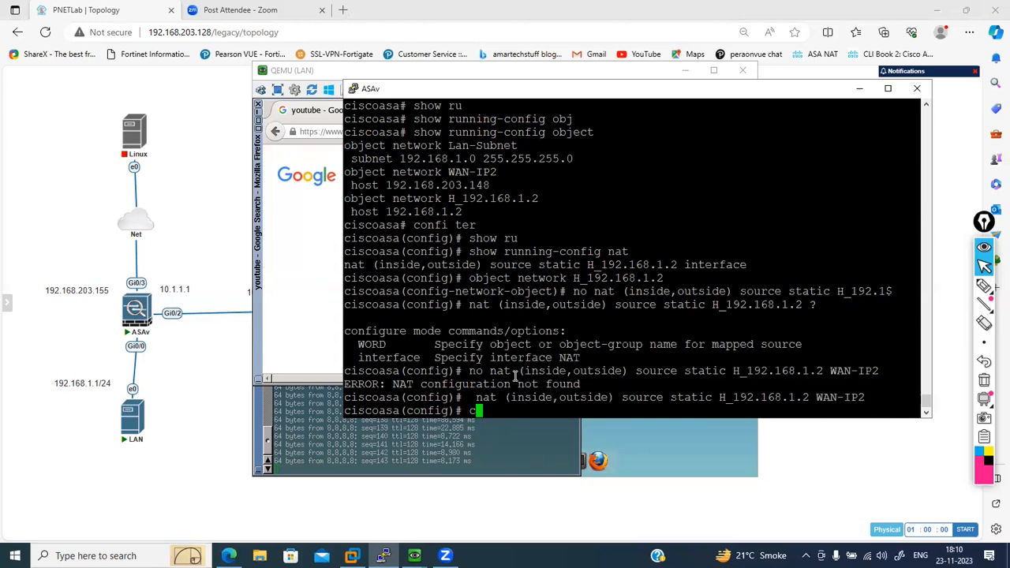
key(BackSpace)
key(BackSpace)
text(show conn)
key(Return)
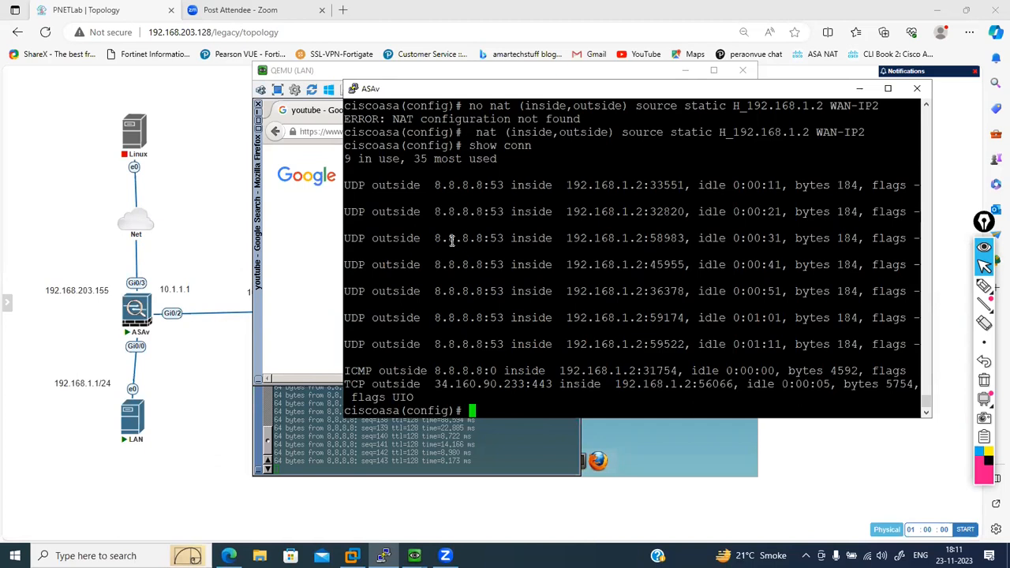
- Clear the ASAv's active connections and its translation table
text(clear conn)
key(Return)
text(clear xlate)
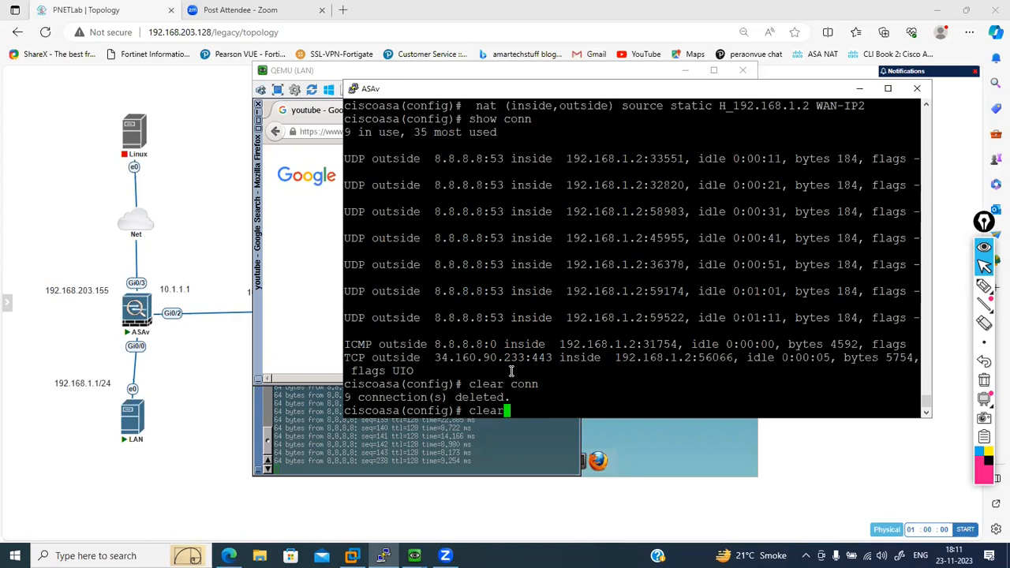
key(Return)
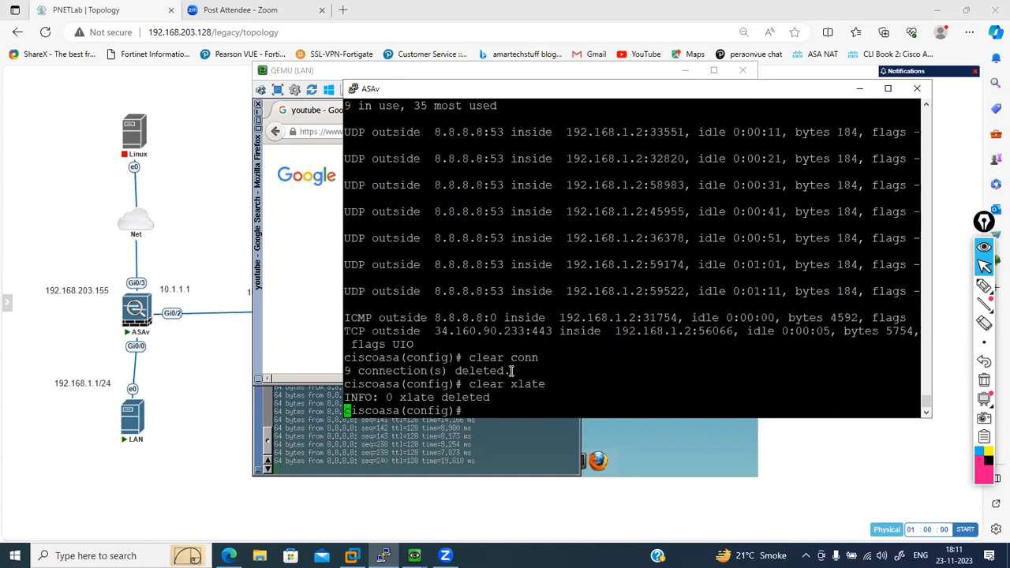
key(Return)
key(Return)
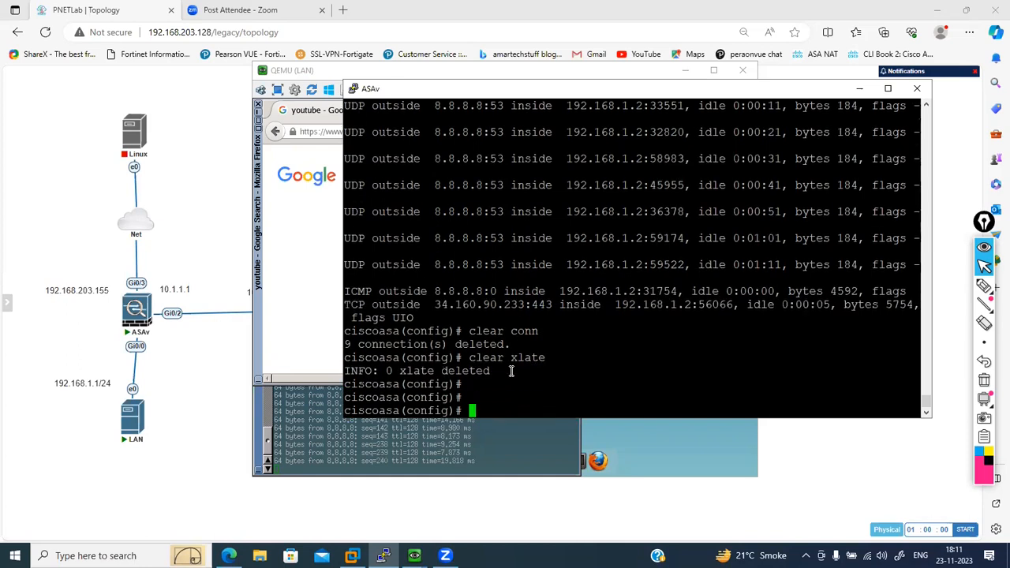
- Open the YouTube search result in the LAN host's browser to generate new traffic
click(468, 448)
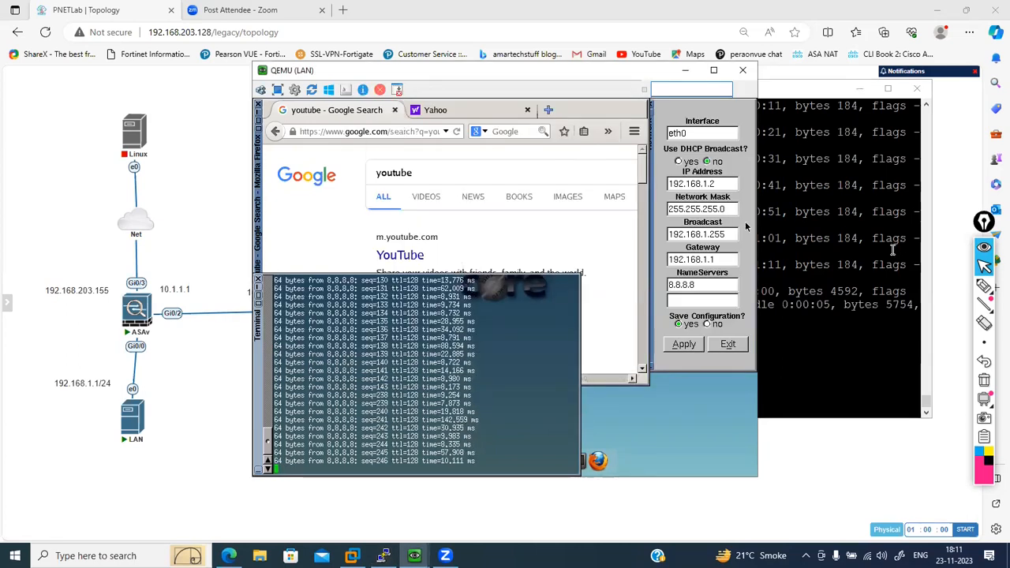
click(408, 257)
click(403, 255)
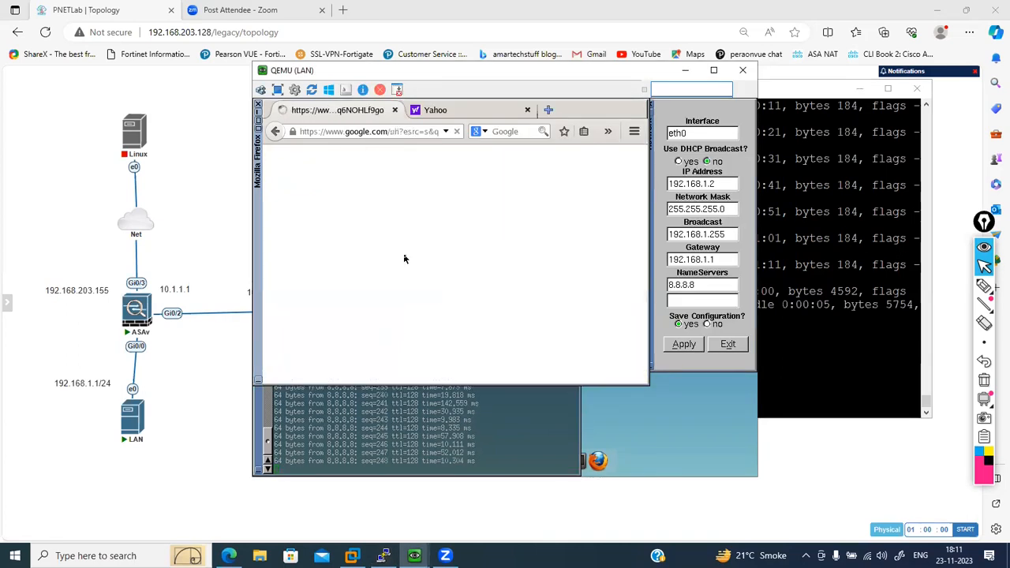
- Display the ASAv's translation table and examine the outside address that 192.168.1.2 is translated to
click(883, 250)
text(show xlate)
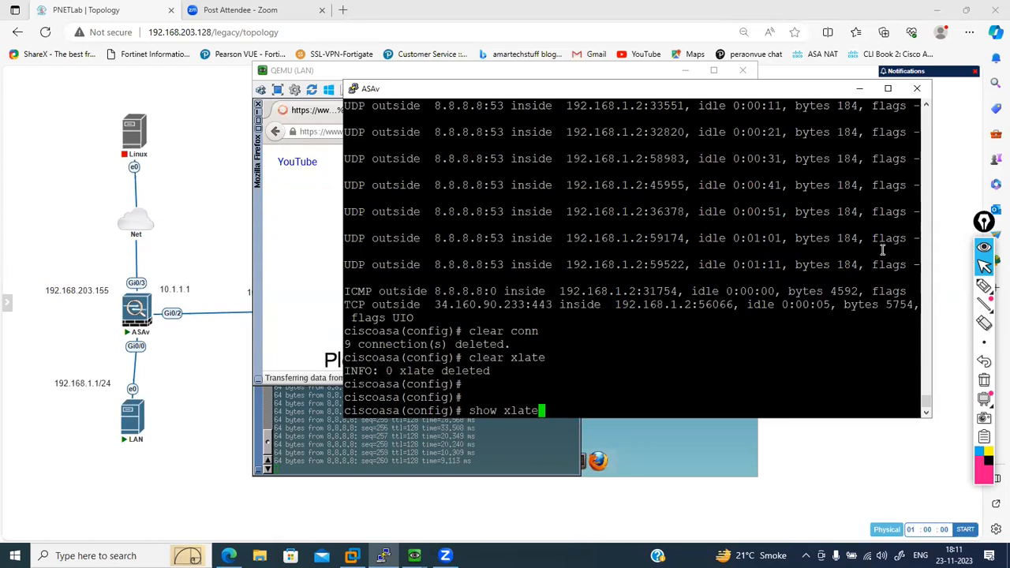
key(Return)
key(Up)
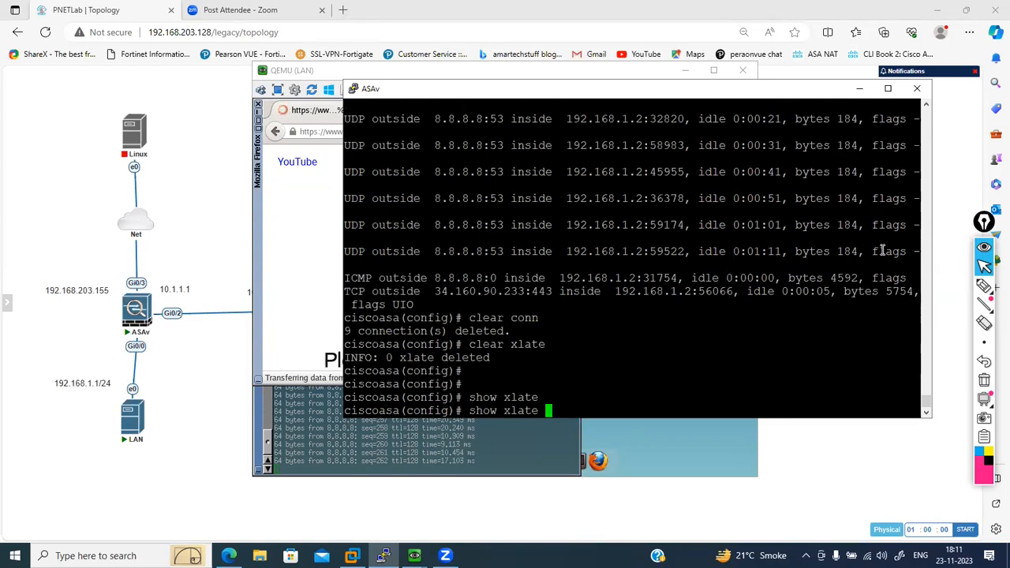
key(Return)
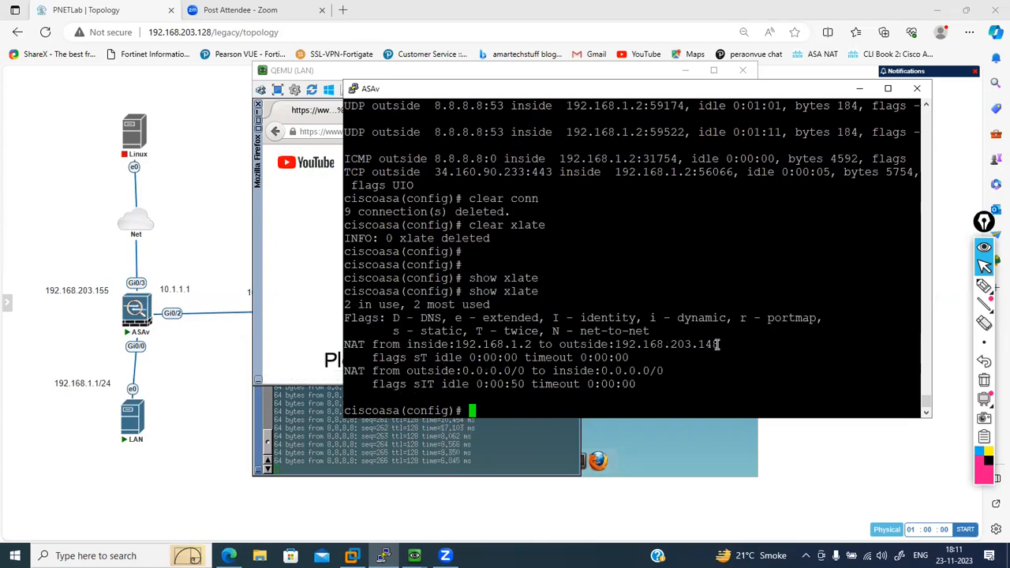
drag(718, 344, 615, 345)
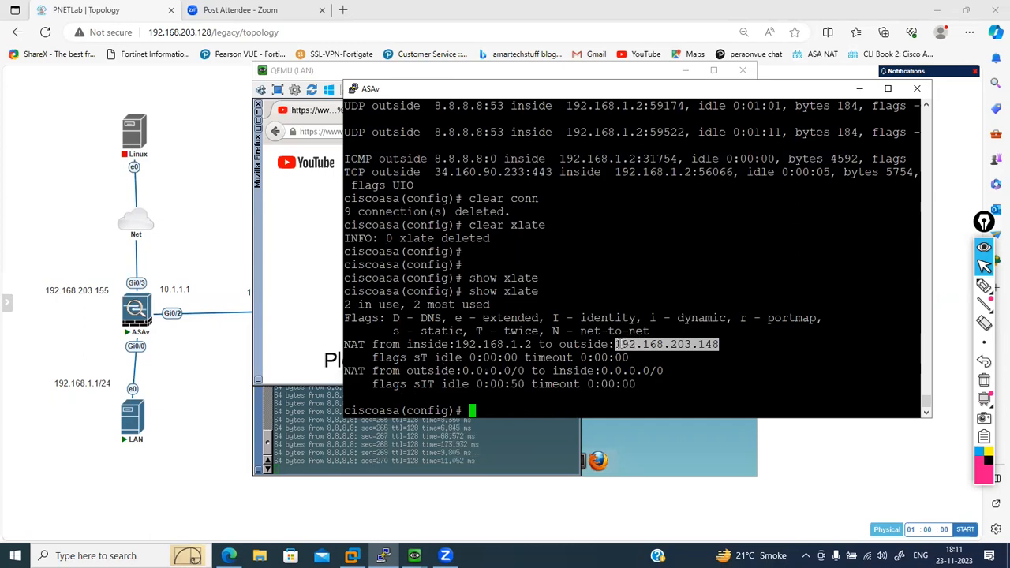
- Set the LAN host's eth0 IP address to 192.168.1.4 with gateway 192.168.1.1 and apply the network settings
key(alt+Tab)
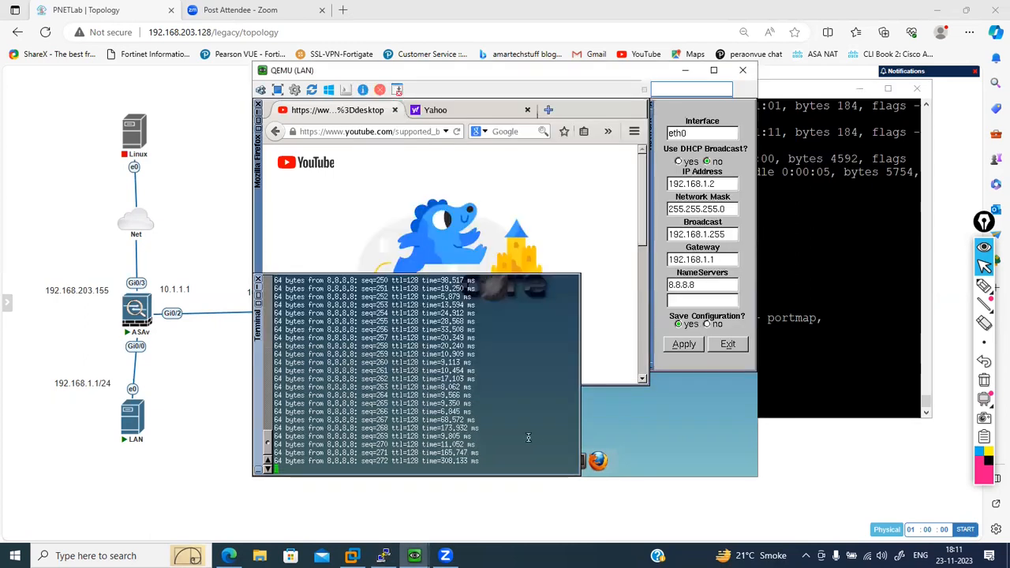
click(722, 183)
key(BackSpace)
text(4)
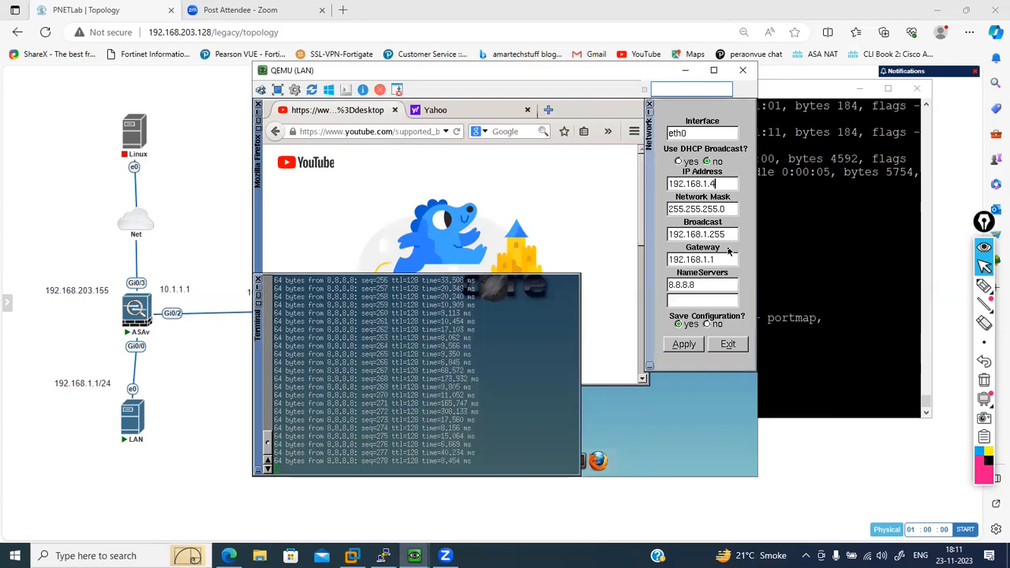
click(686, 347)
click(728, 258)
key(BackSpace)
key(BackSpace)
key(BackSpace)
text(1)
click(683, 346)
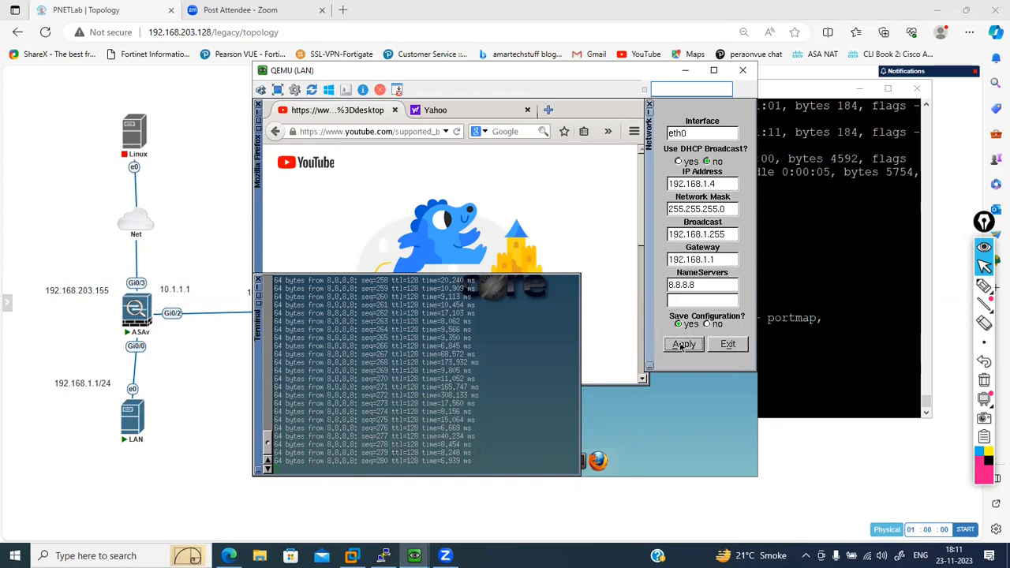
- Clear the ASAv's active connections and its translation table with clear conn and clear xlate
click(457, 194)
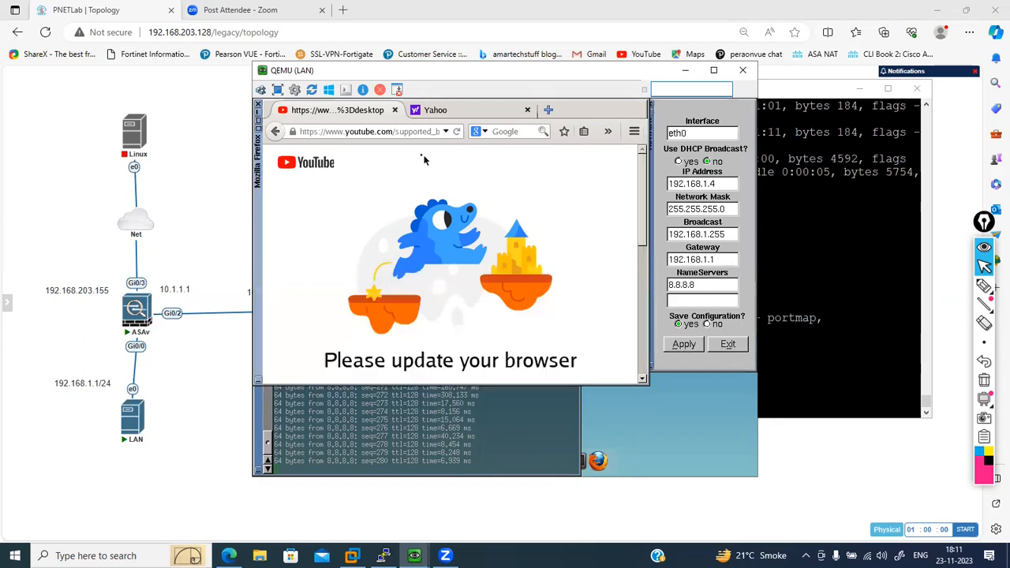
click(384, 131)
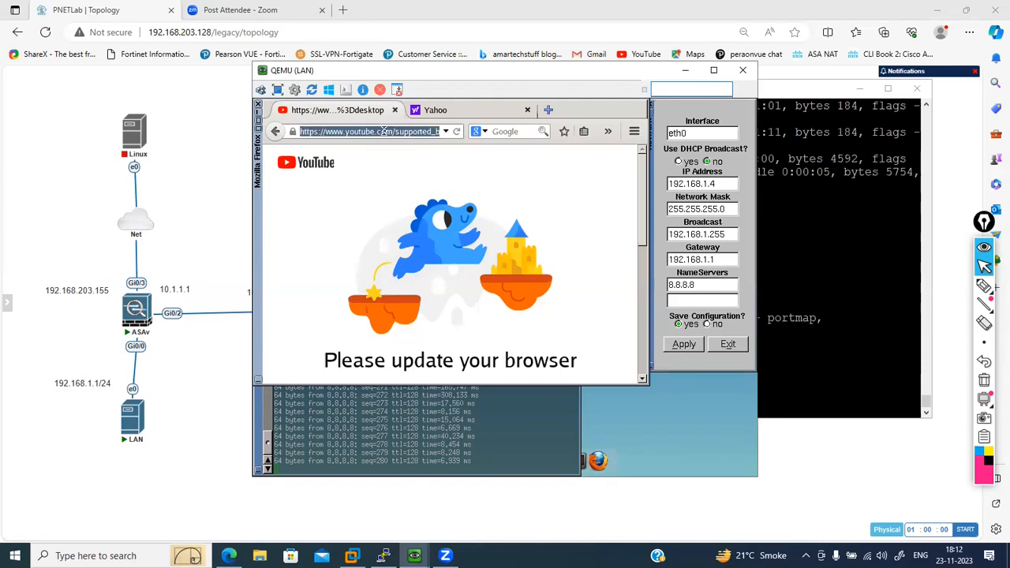
click(827, 230)
text(clear con)
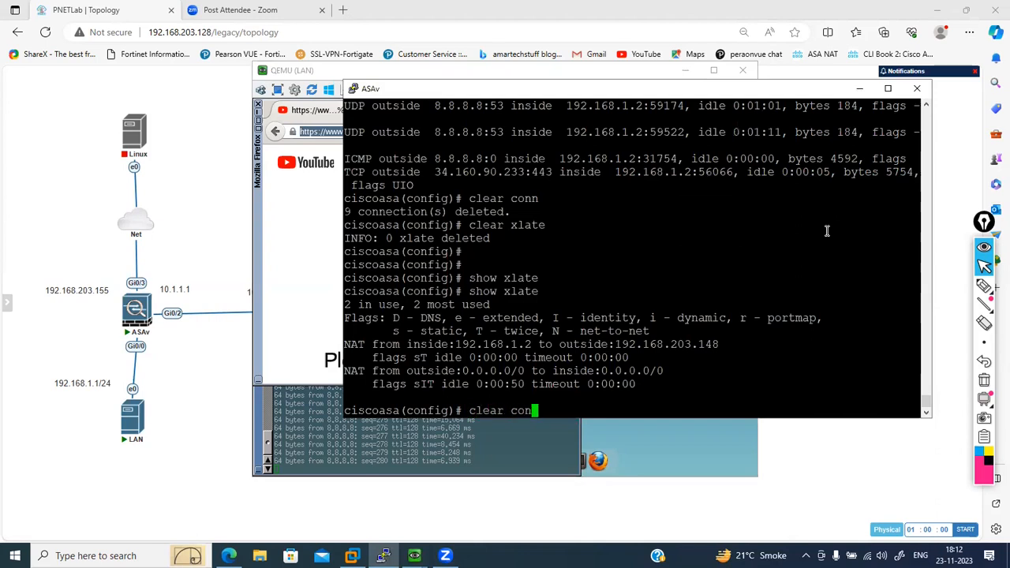
key(Return)
text(clear conn)
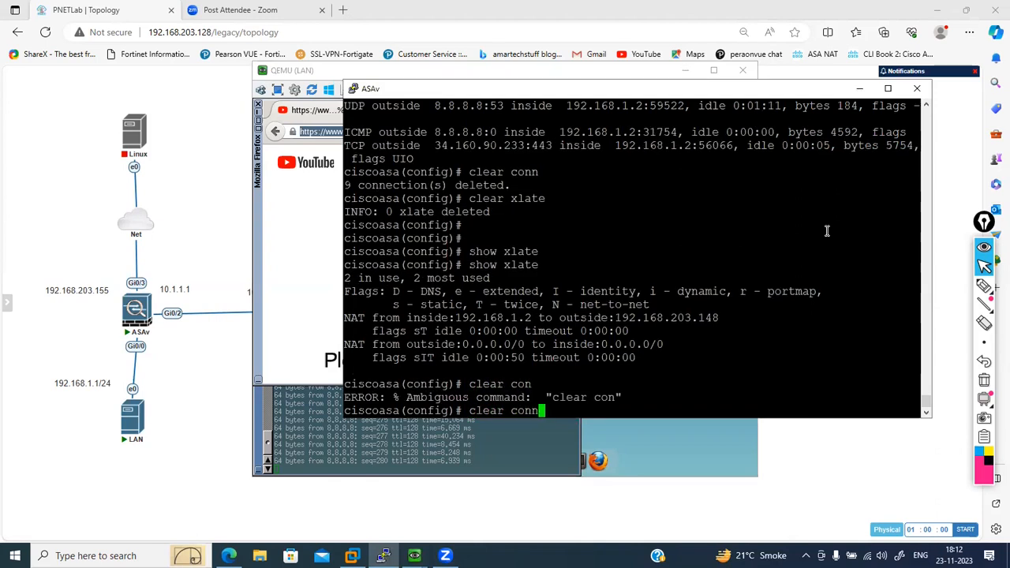
key(Return)
text(clear xlate)
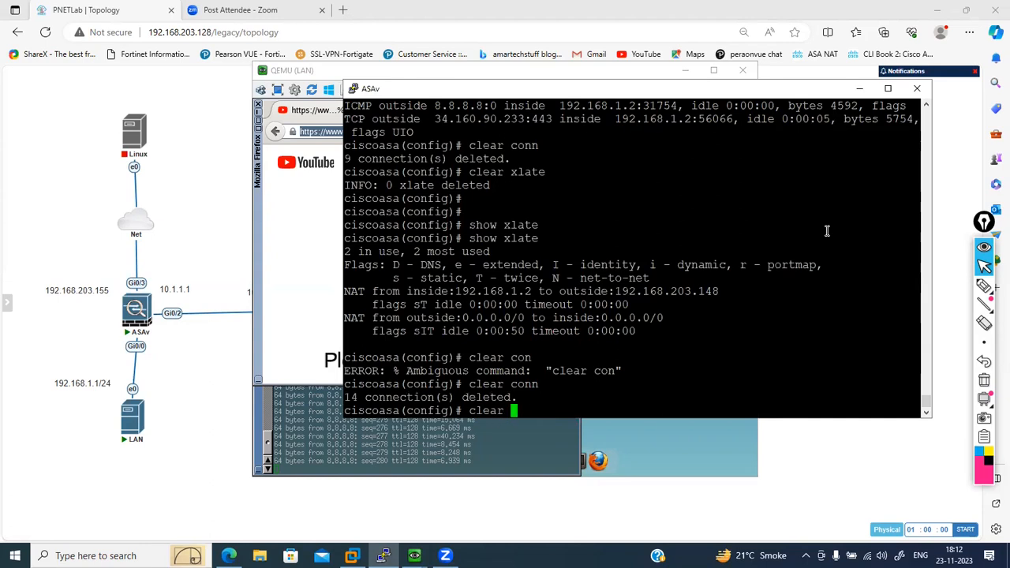
key(Return)
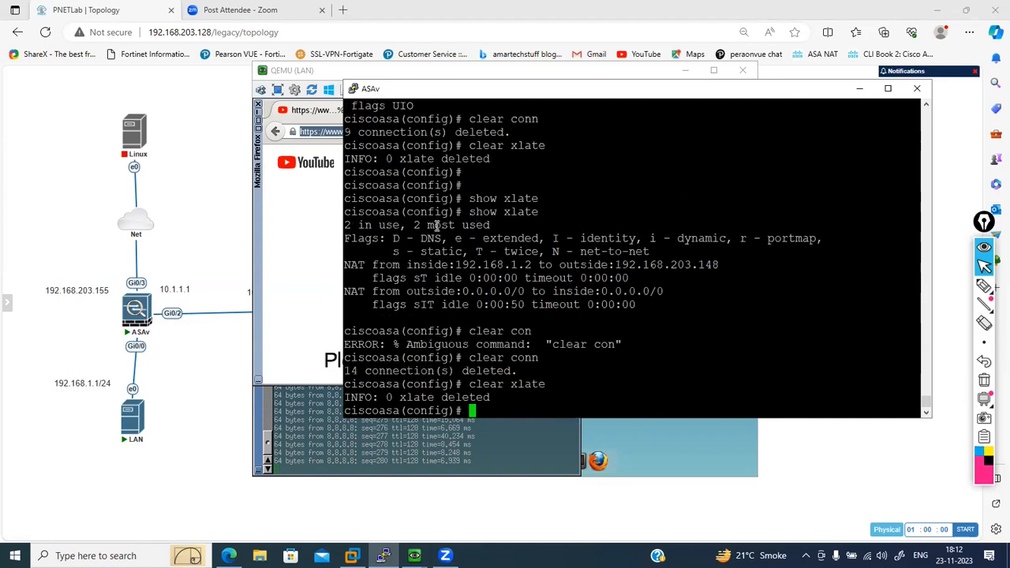
- Load yahoo.com in the LAN host's browser to test internet access from 192.168.1.4
click(320, 216)
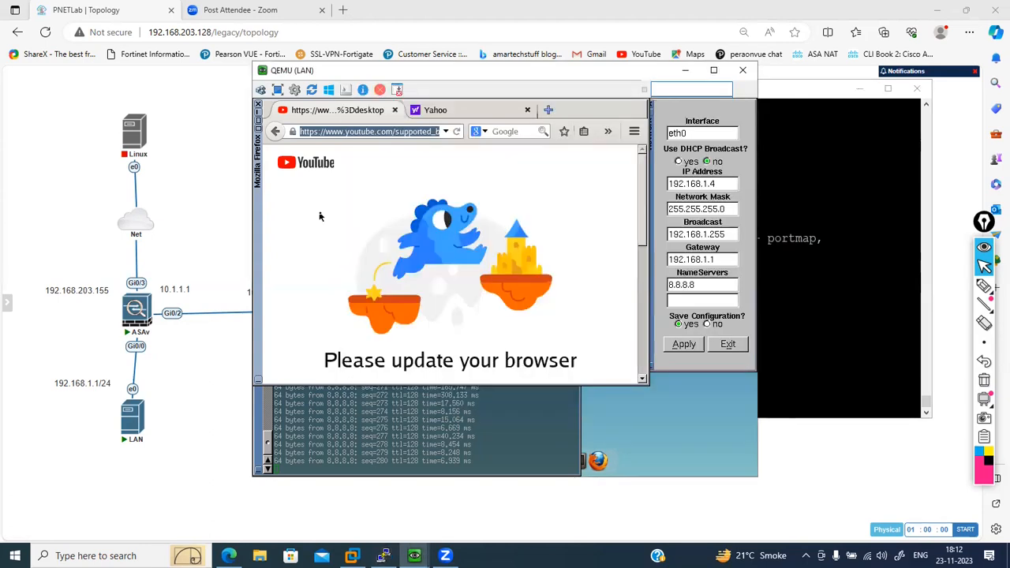
click(384, 136)
text(yahoo.com)
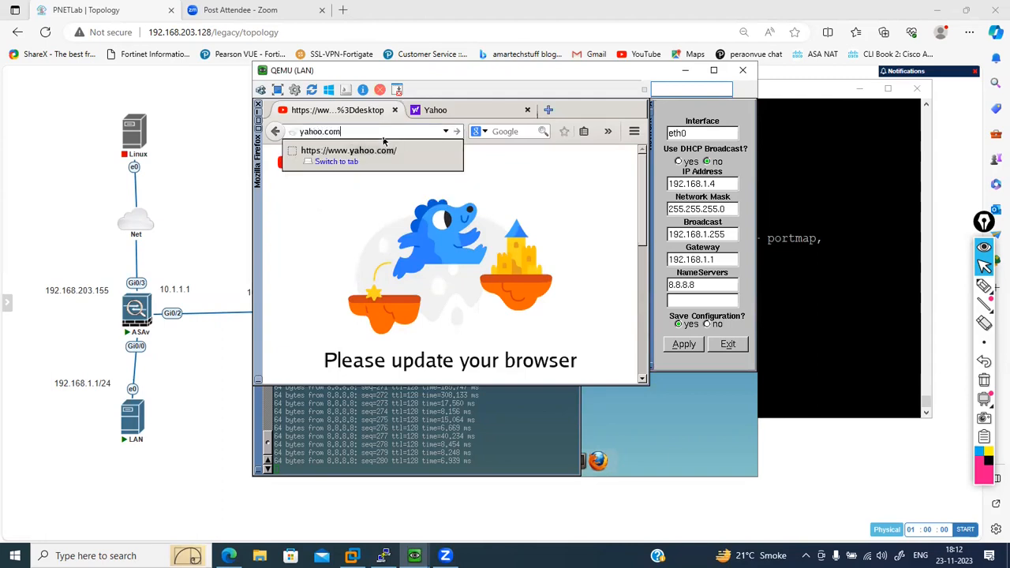
key(Return)
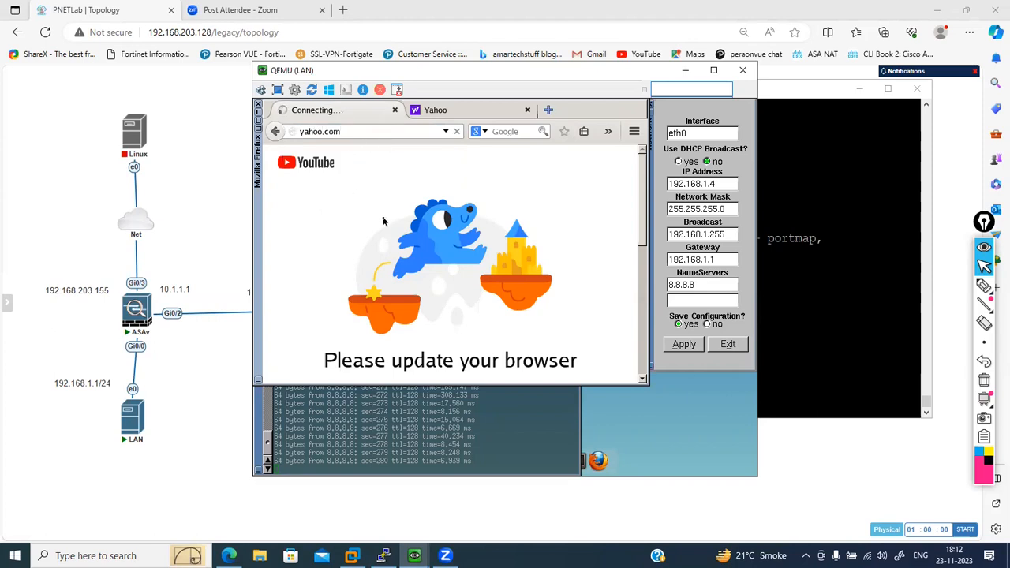
- Display the ASAv's translation table to check for an entry for the LAN host's new address
click(795, 297)
text(show xlat)
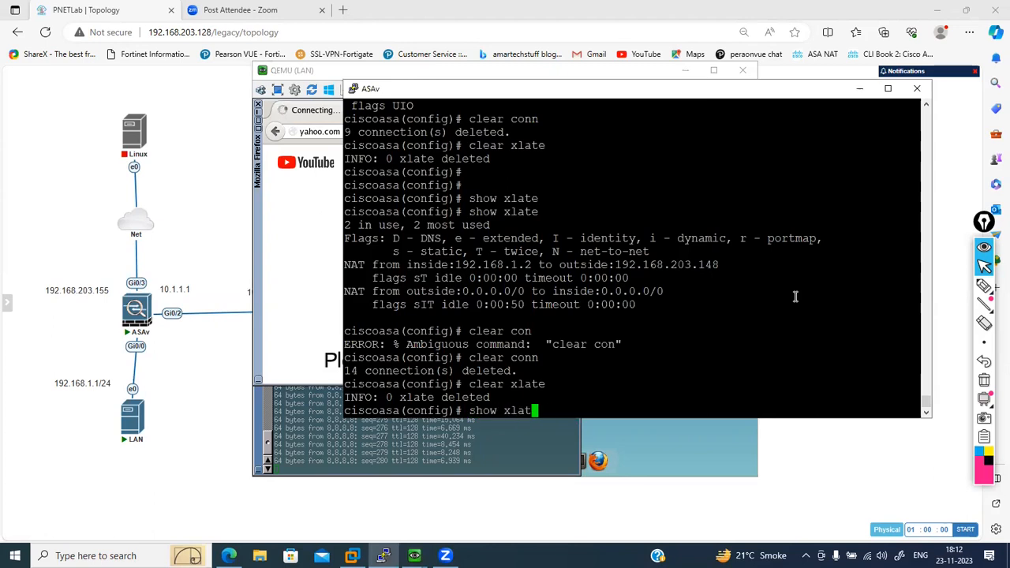
text(e)
key(Return)
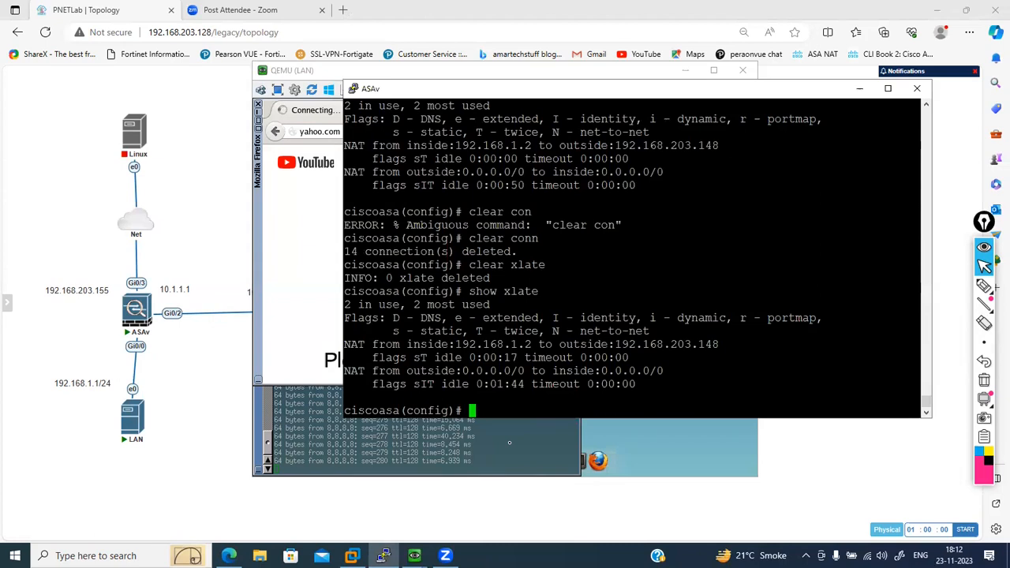
- Stop the running ping in the LAN host's terminal and start a new ping to 8.8.8.8
click(509, 443)
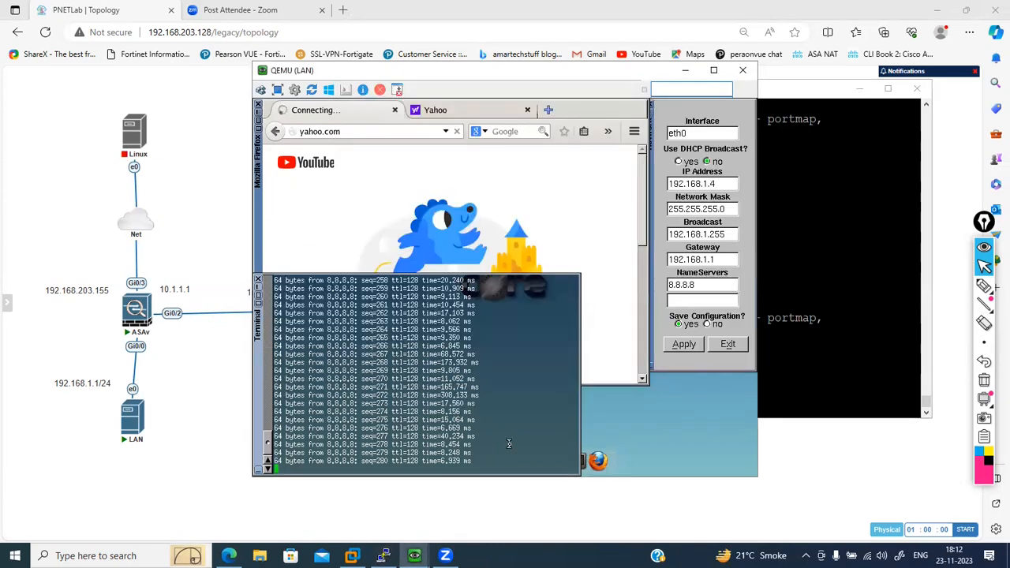
key(ctrl+c)
key(Return)
key(Up)
key(Return)
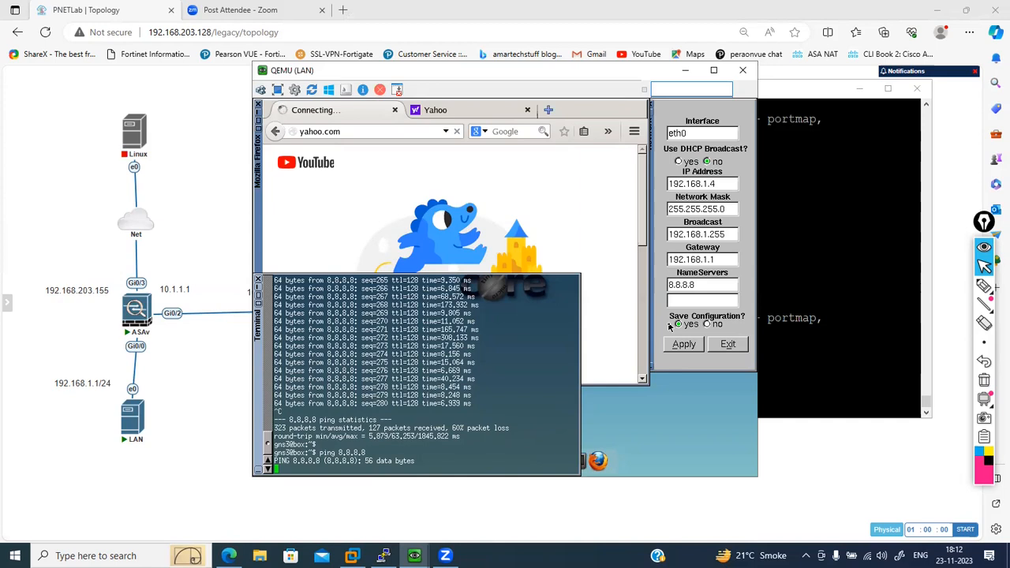
- Display the NAT section of the ASAv's running configuration
click(796, 274)
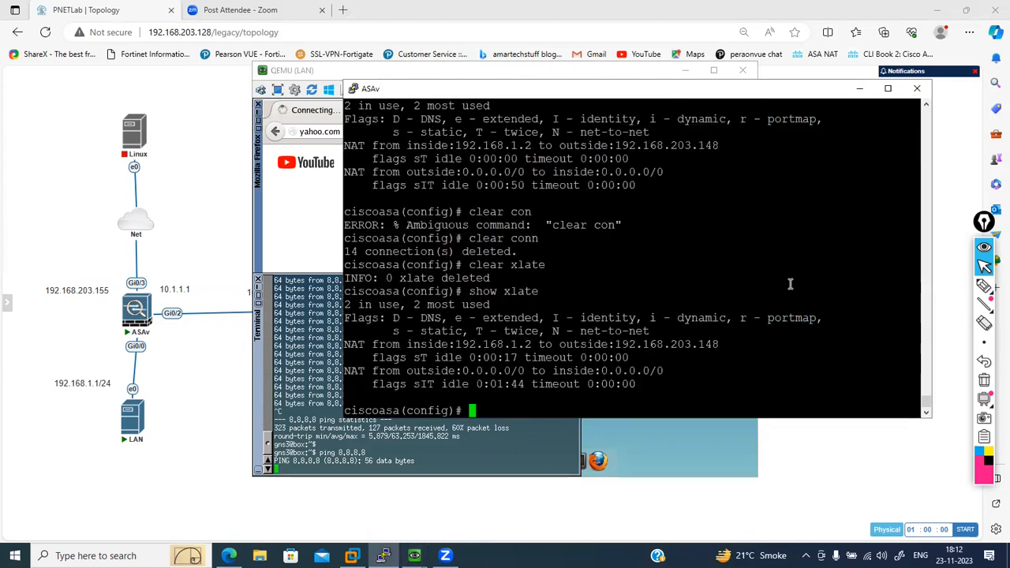
text(show ru)
key(Tab)
text(nat)
key(Return)
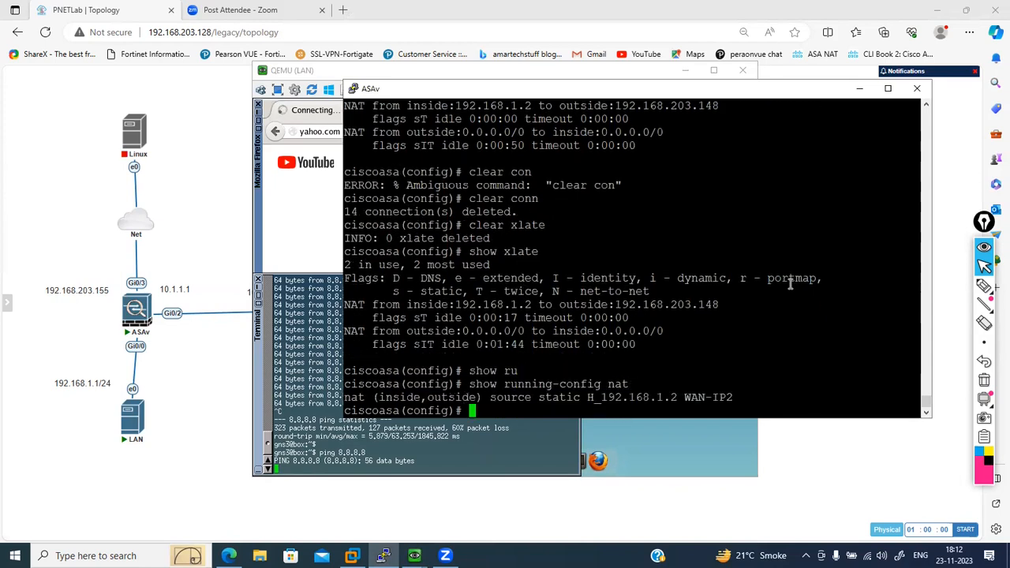
- Remove the rule nat (inside,outside) source static H_192.168.1.2 WAN-IP2 from the ASAv
text(no)
drag(345, 397, 728, 395)
right_click(728, 394)
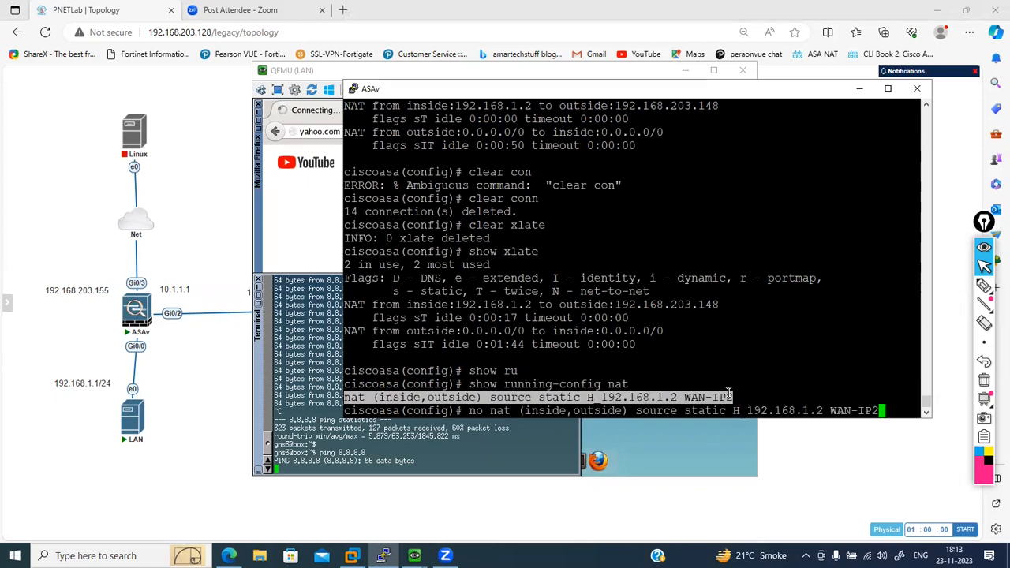
key(Return)
key(Return)
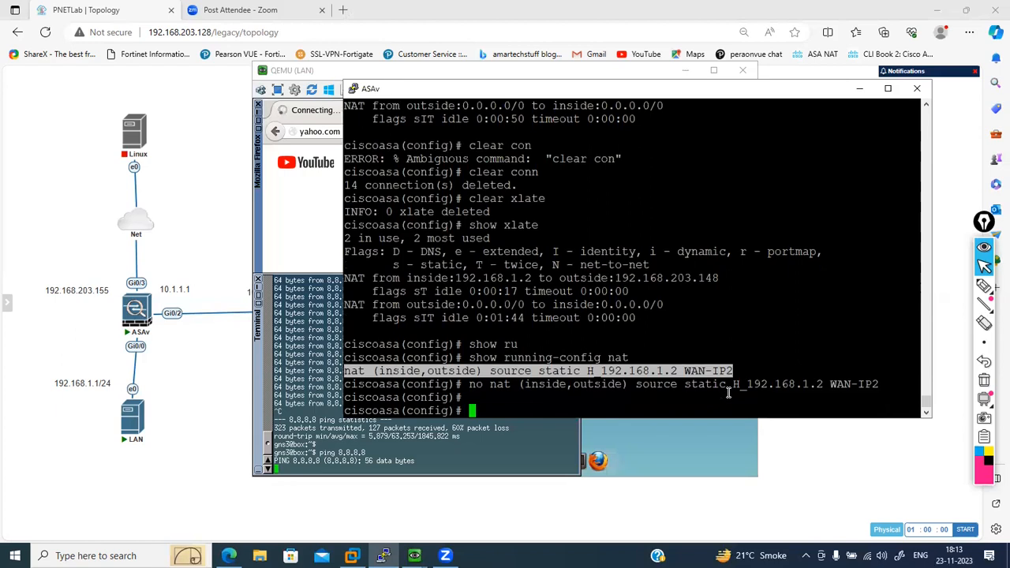
- Display the network objects defined in the ASAv's running configuration
text(show ru)
key(Tab)
text(object)
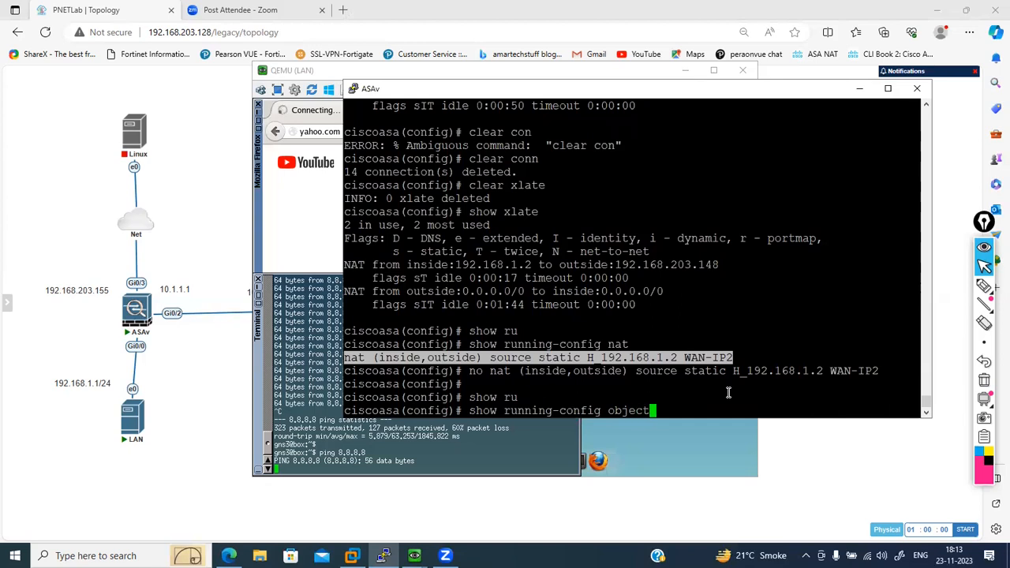
key(Return)
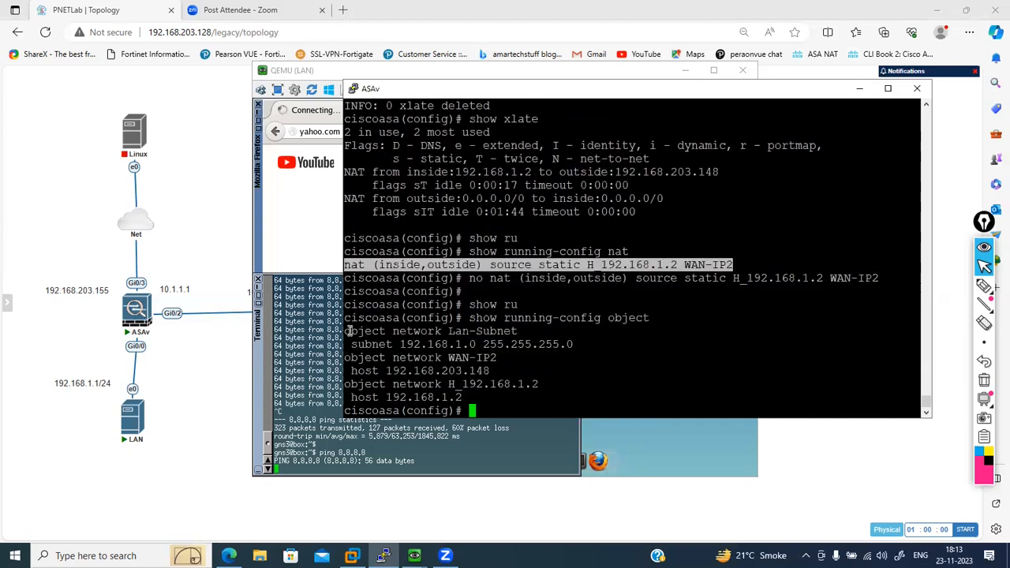
- Enter configuration of network object Lan-Subnet and start a nat (inside,outside) command, listing its available options
drag(345, 332, 513, 330)
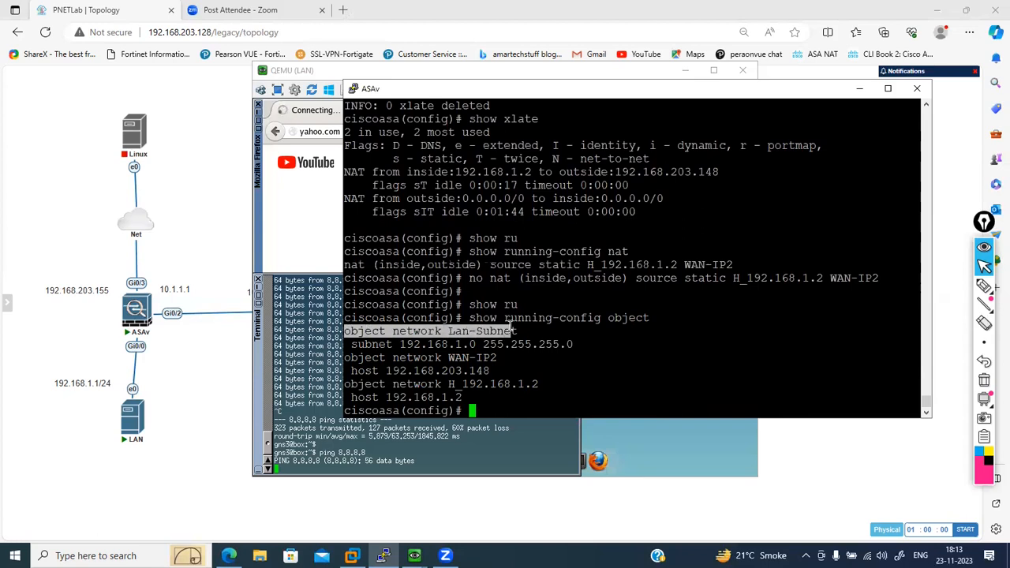
right_click(513, 330)
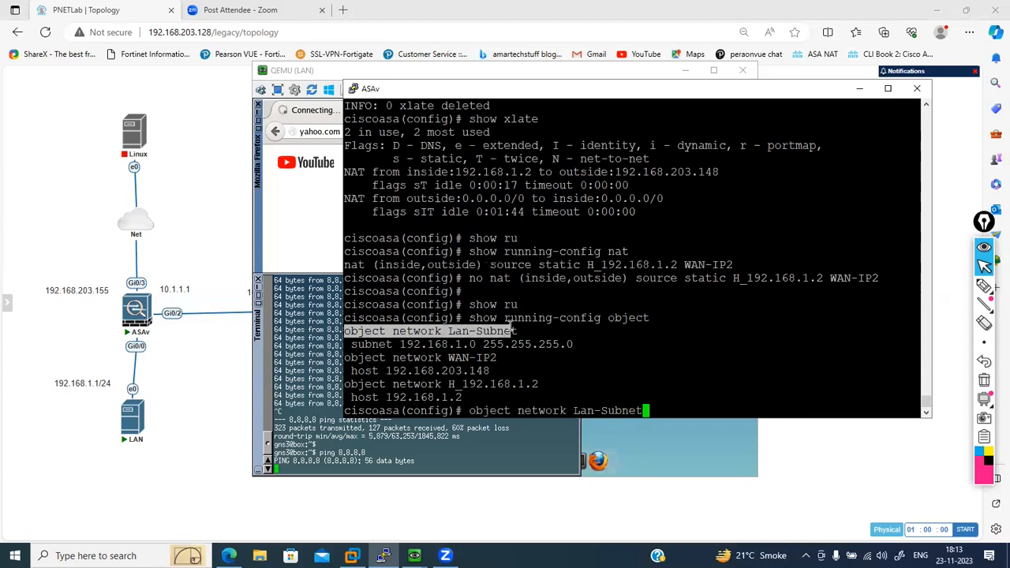
key(Return)
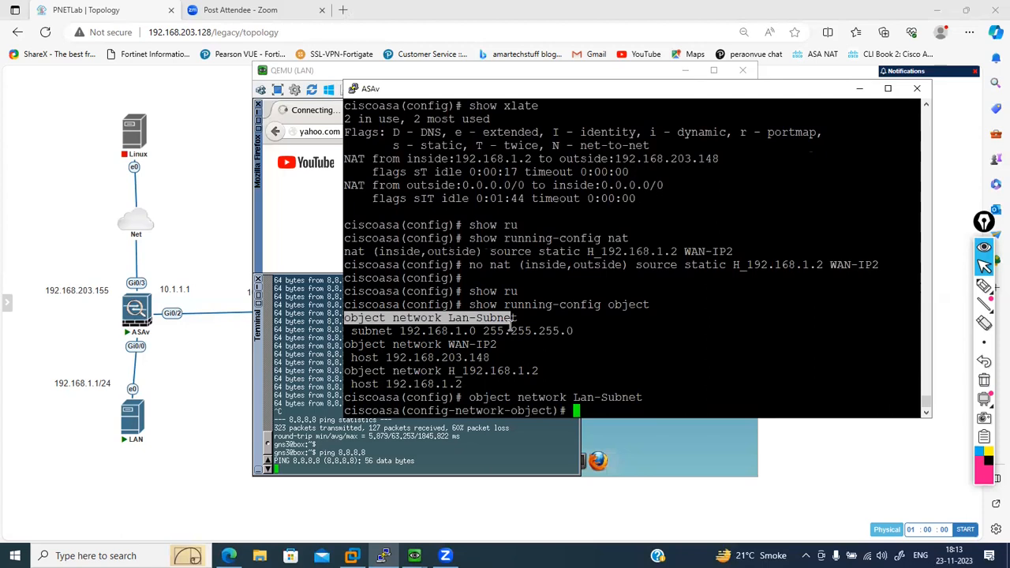
text(nat (inside,o)
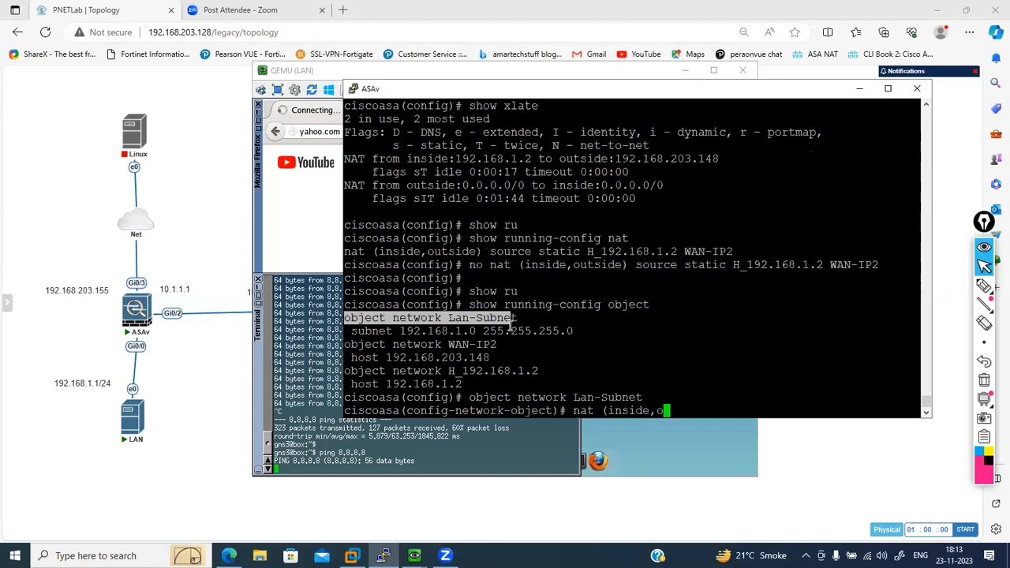
text(utside) ?)
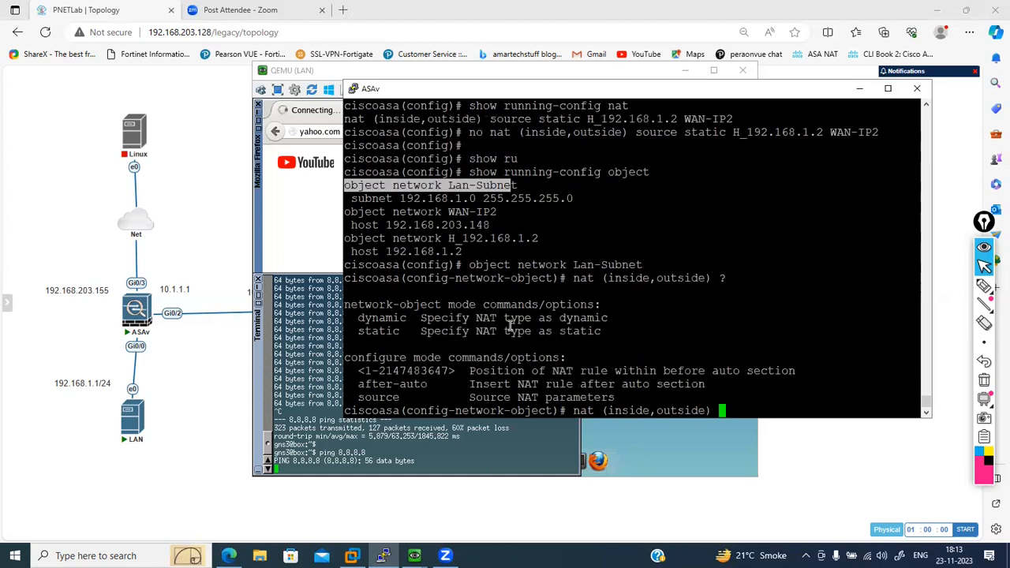
text(source)
- Extend the NAT command with source dynamic, using the command help to list the NAT types and real source options
drag(365, 369, 400, 368)
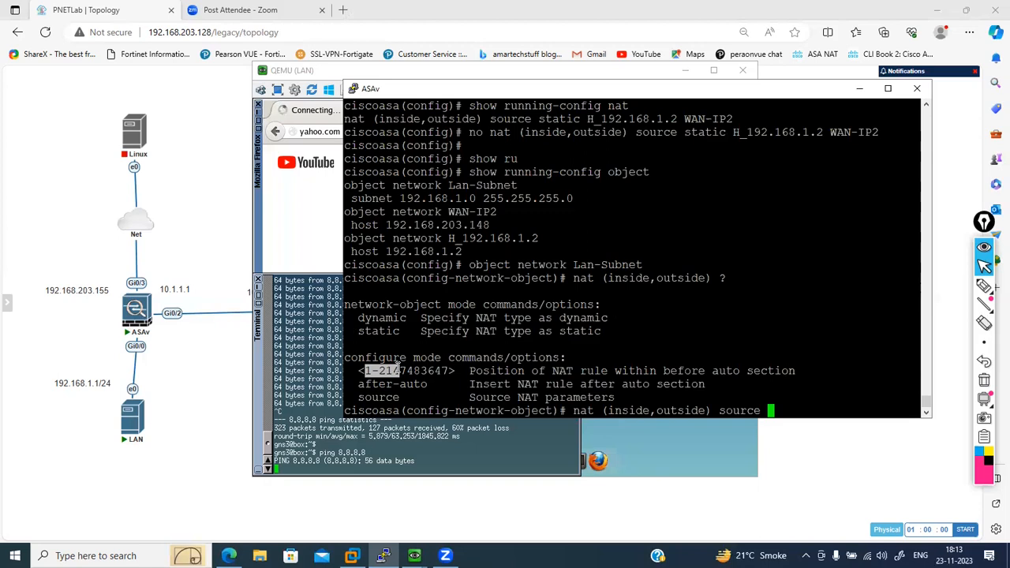
click(397, 368)
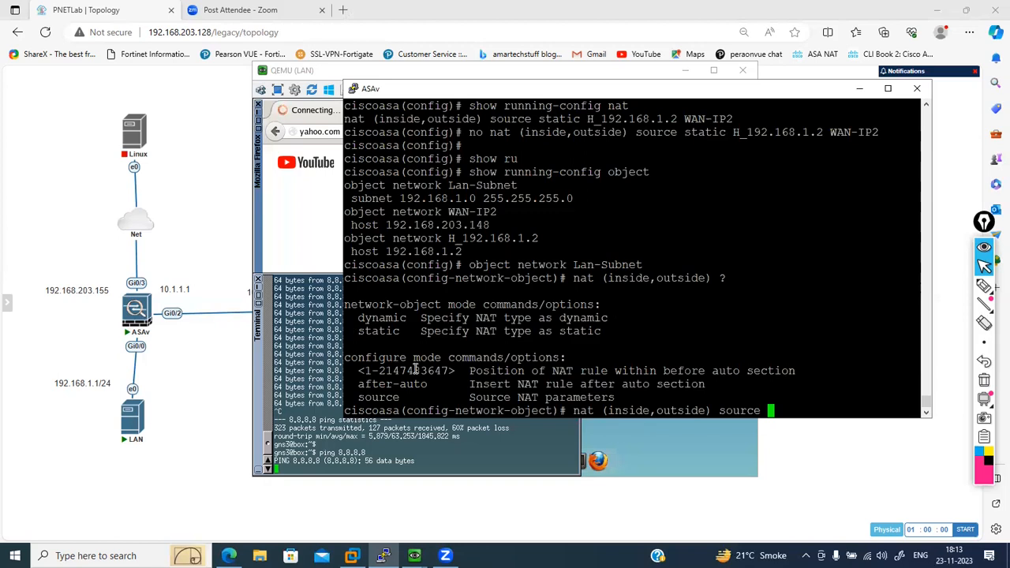
text(?)
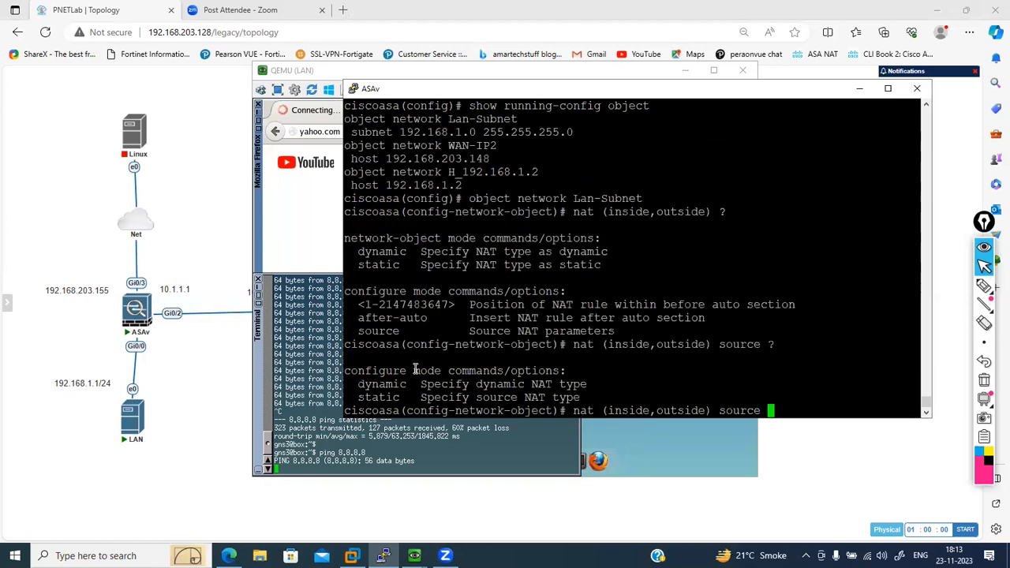
text(dy)
key(Tab)
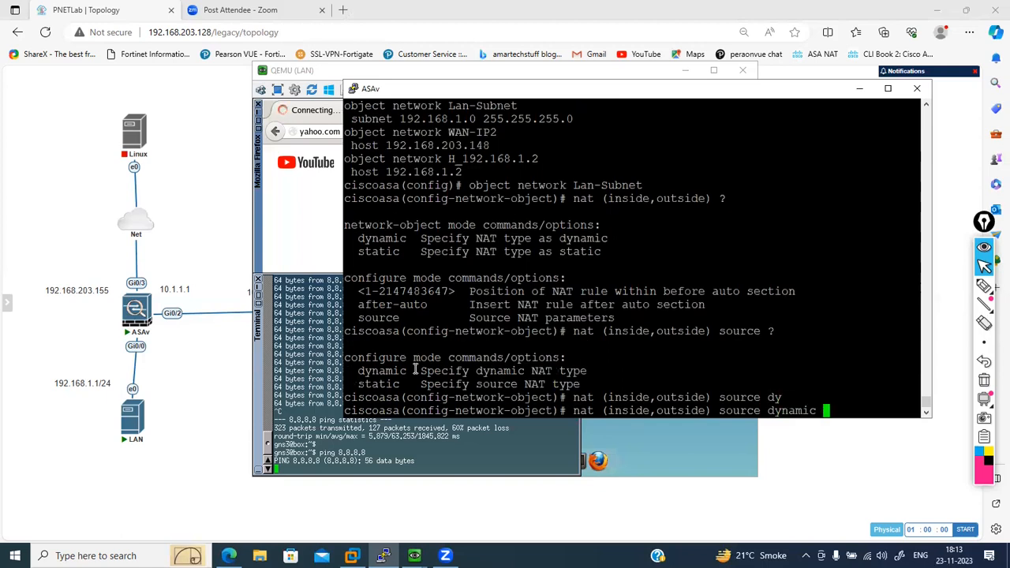
text(?)
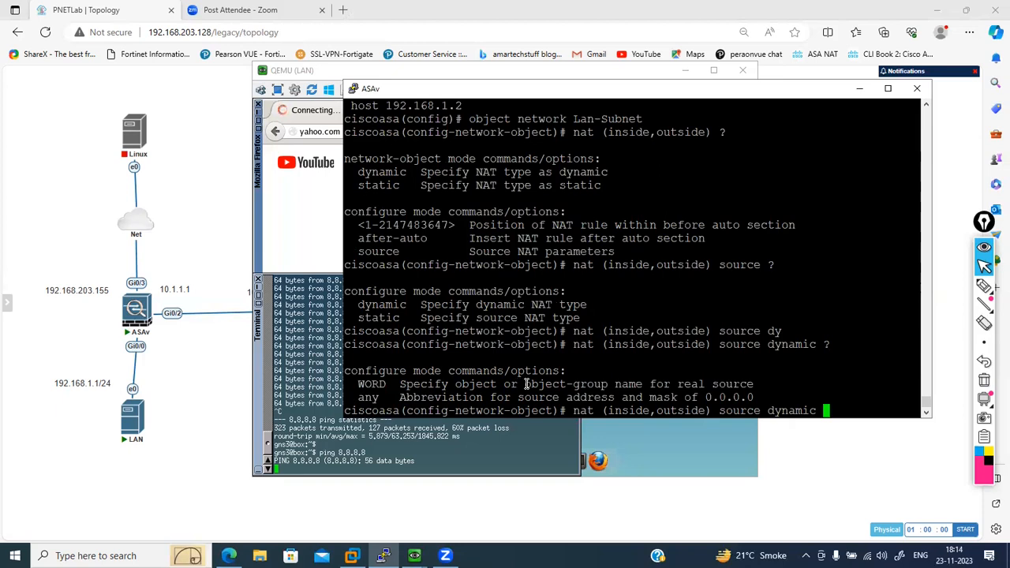
- Complete and apply the dynamic NAT rule with any as the real source and interface as the mapped source, checking the mapped source options
text(any ?)
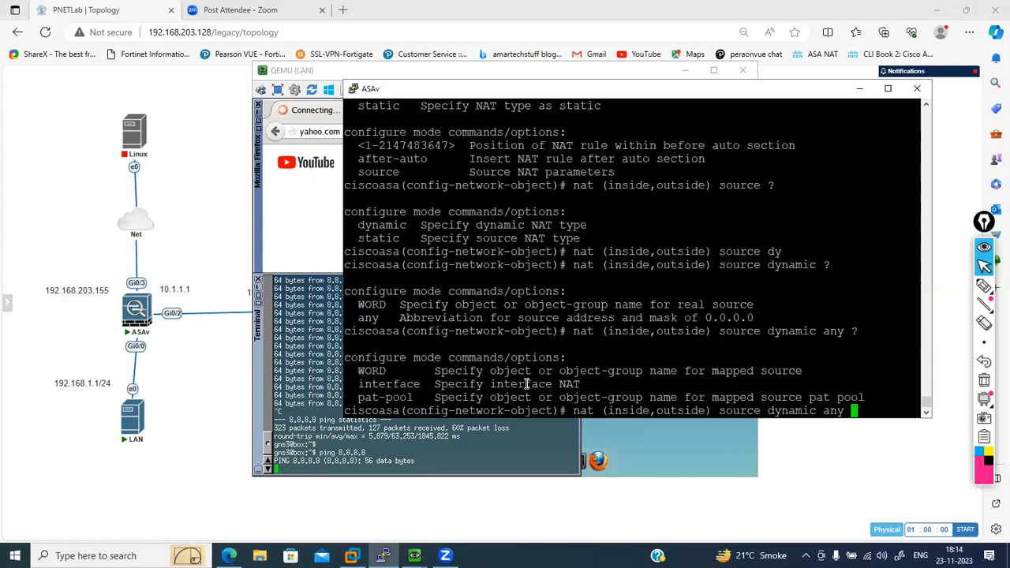
text(interface)
key(Return)
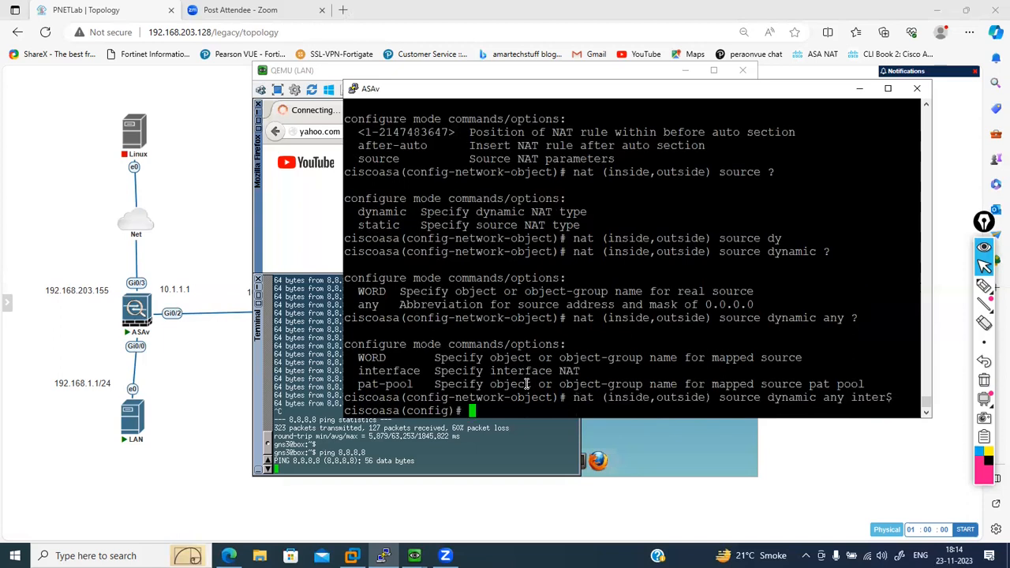
key(Return)
key(Return)
key(Return)
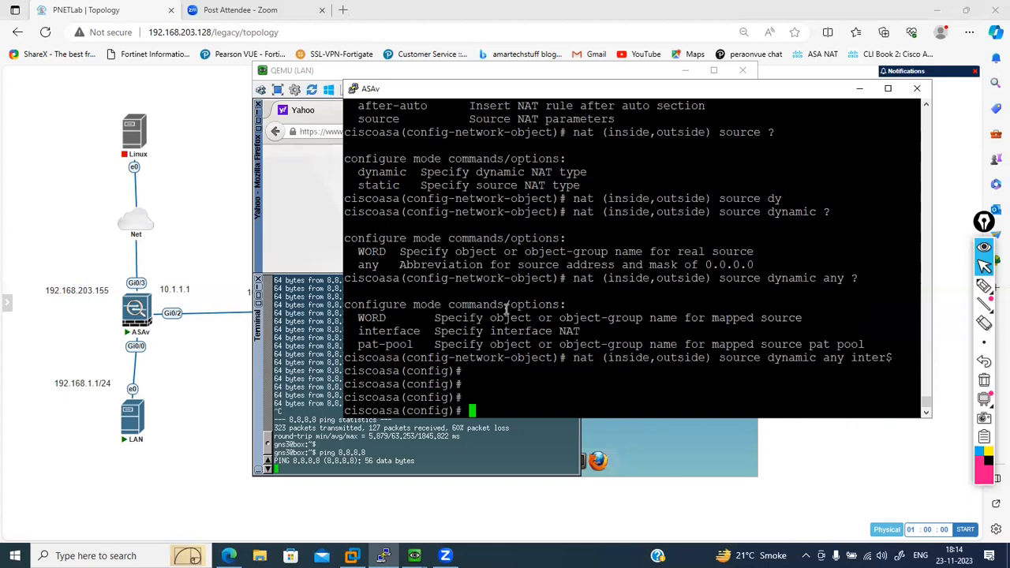
drag(490, 317, 540, 317)
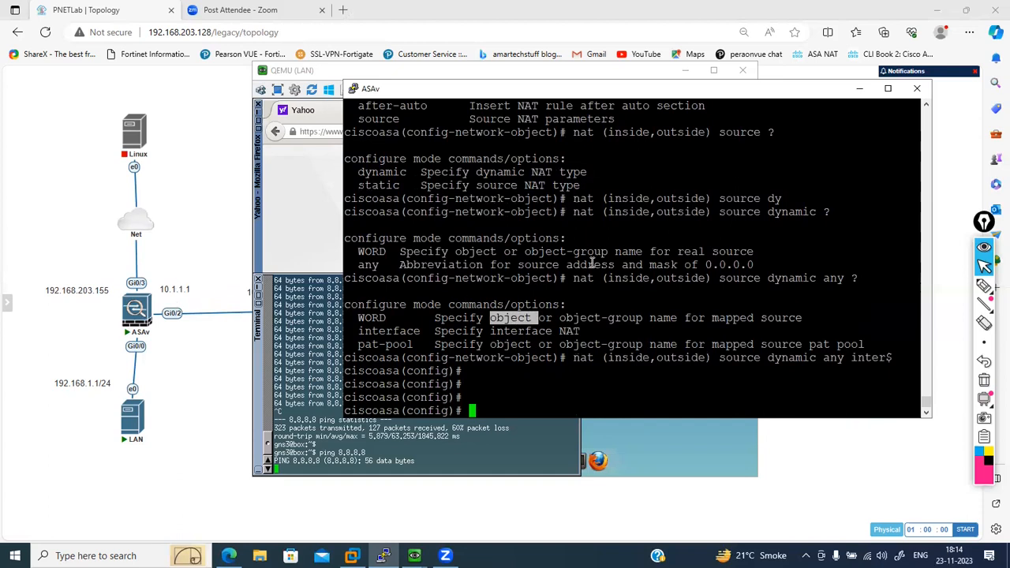
click(379, 338)
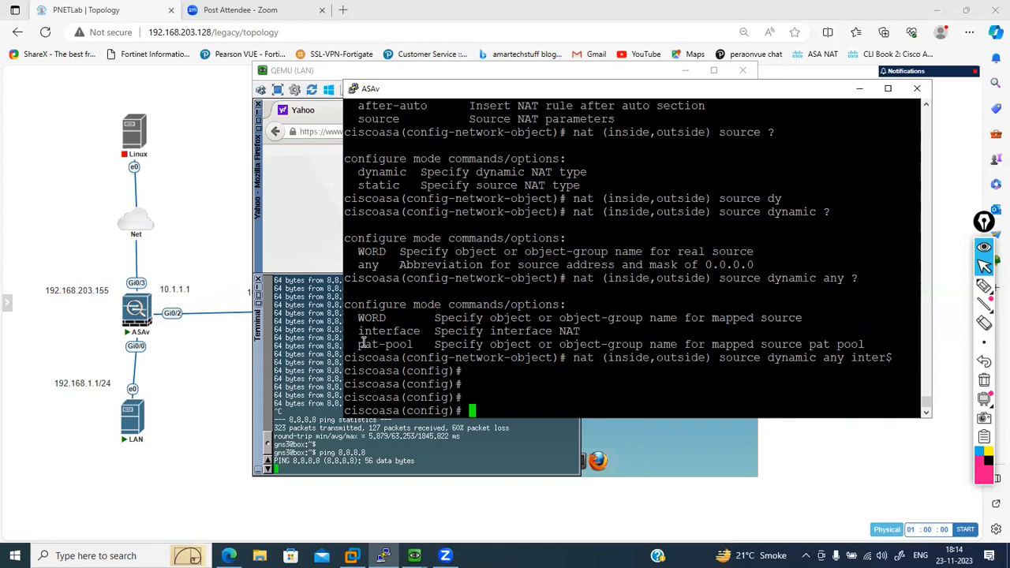
- Clear the ASAv's active connections and its address translations, then check the ping running in the LAN host's terminal
drag(359, 344, 418, 345)
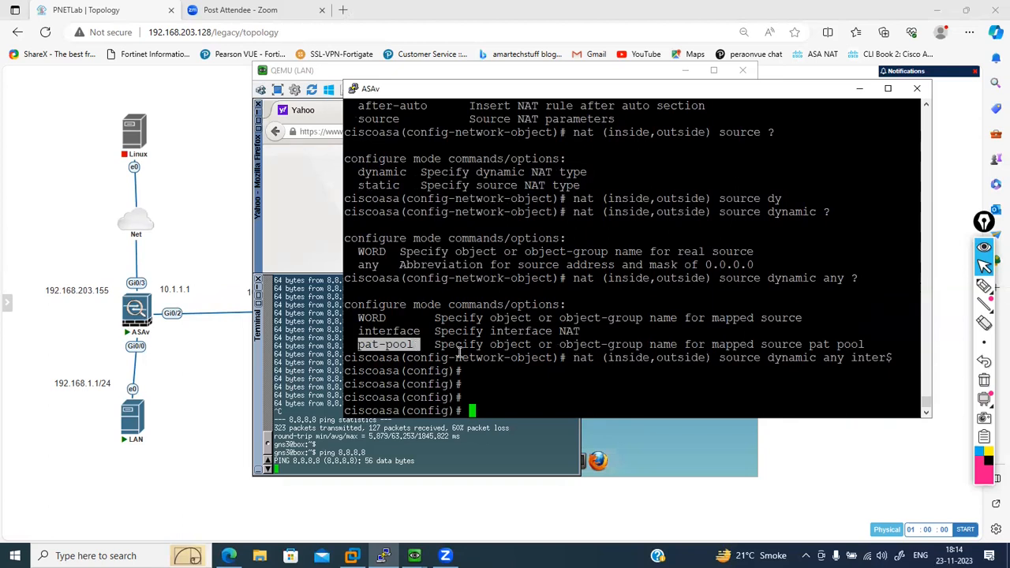
click(533, 384)
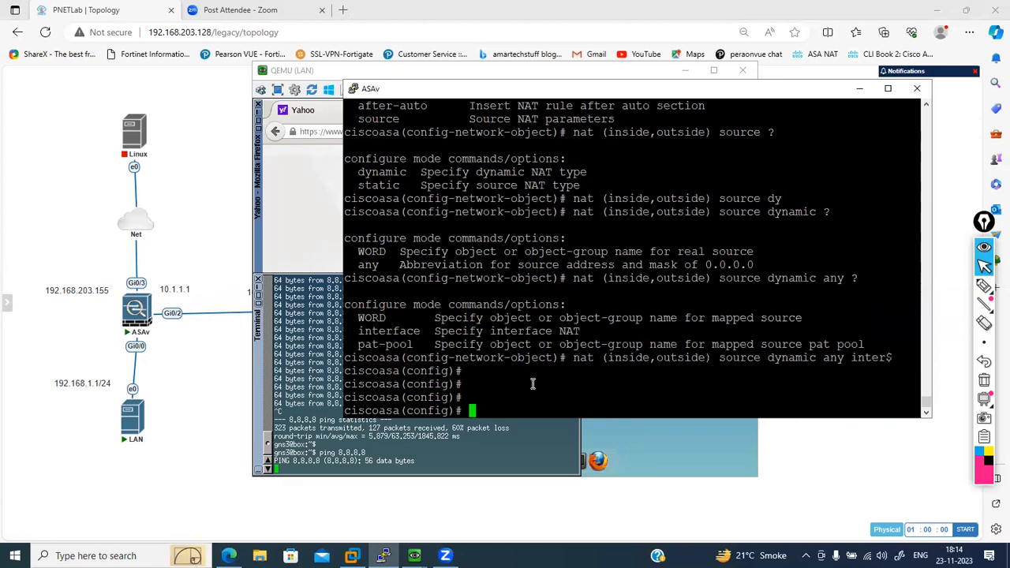
text(clear conn)
text(clear xlate)
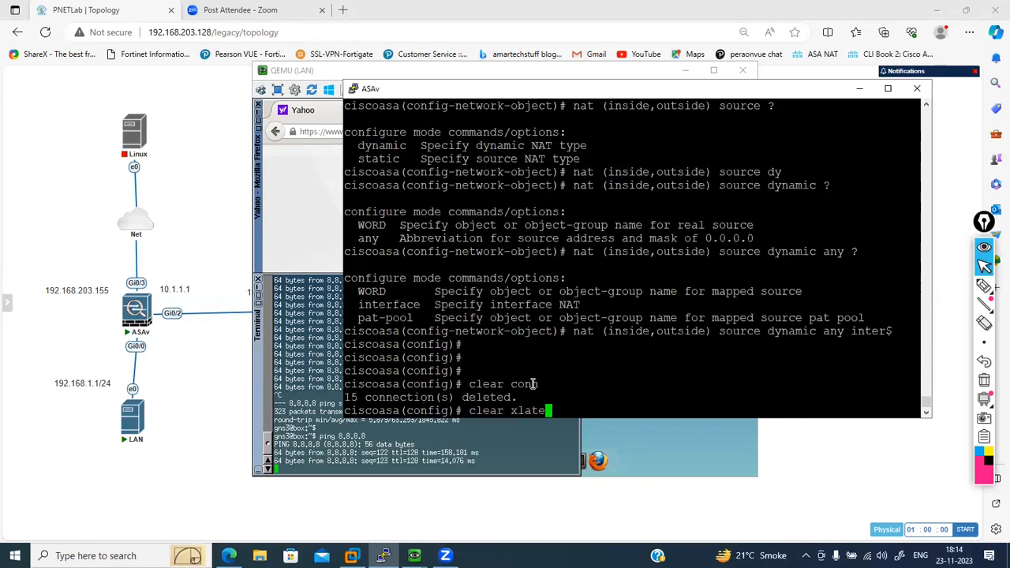
key(Return)
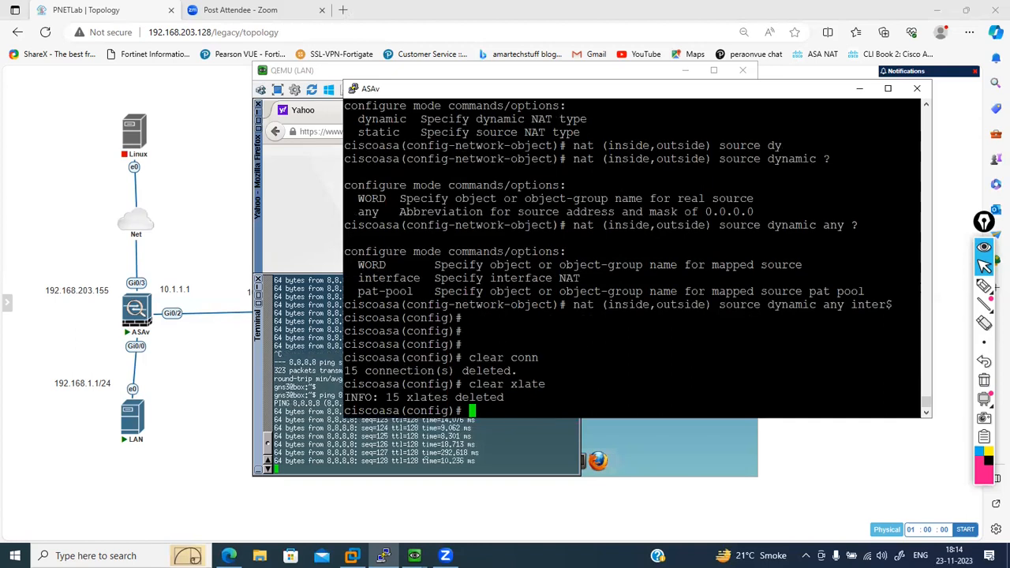
click(426, 457)
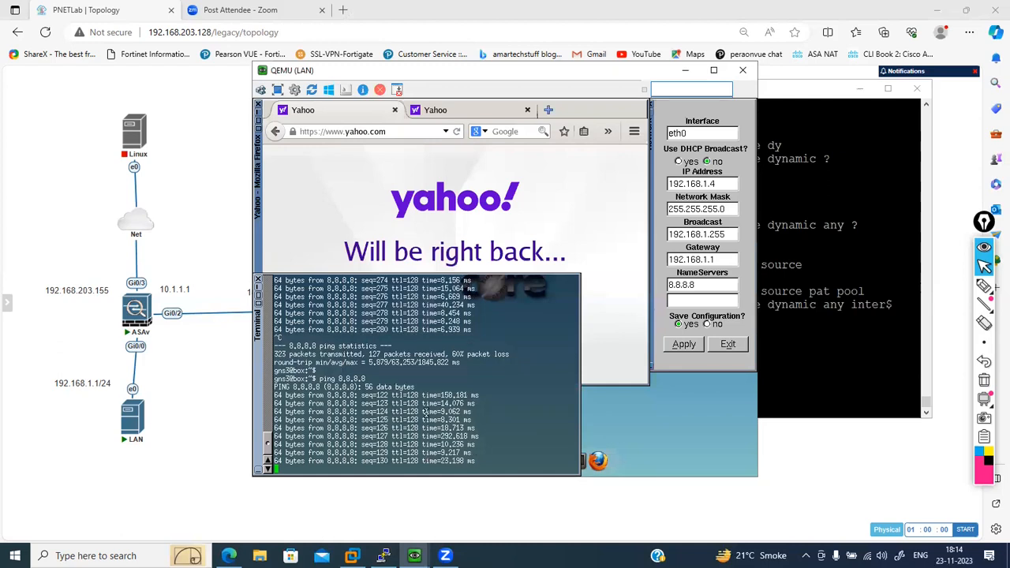
- Display the ASAv's translation table with show xlate and examine the inside and outside addresses of the ICMP PAT entry
click(838, 317)
text(show xla)
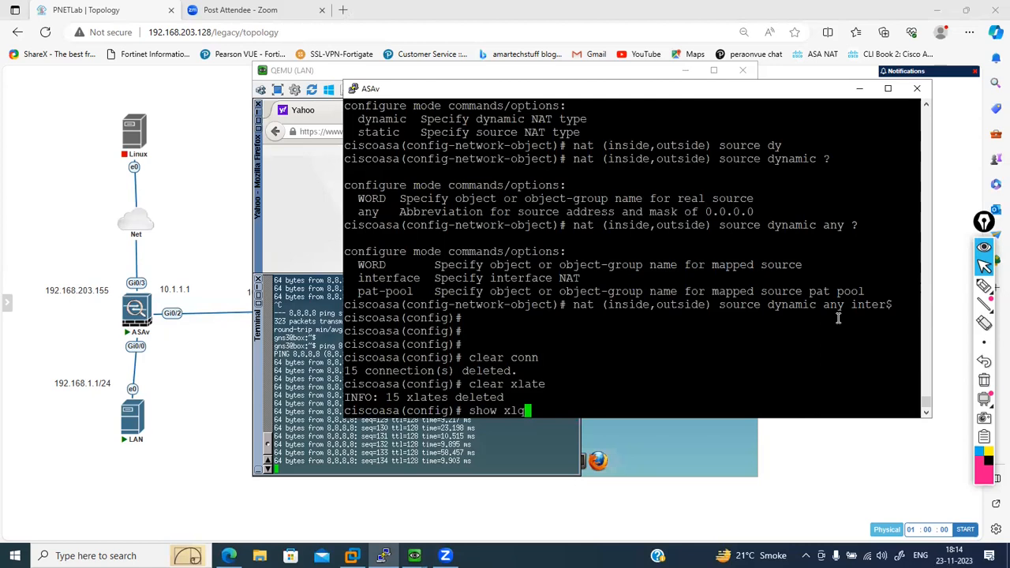
key(Tab)
key(Return)
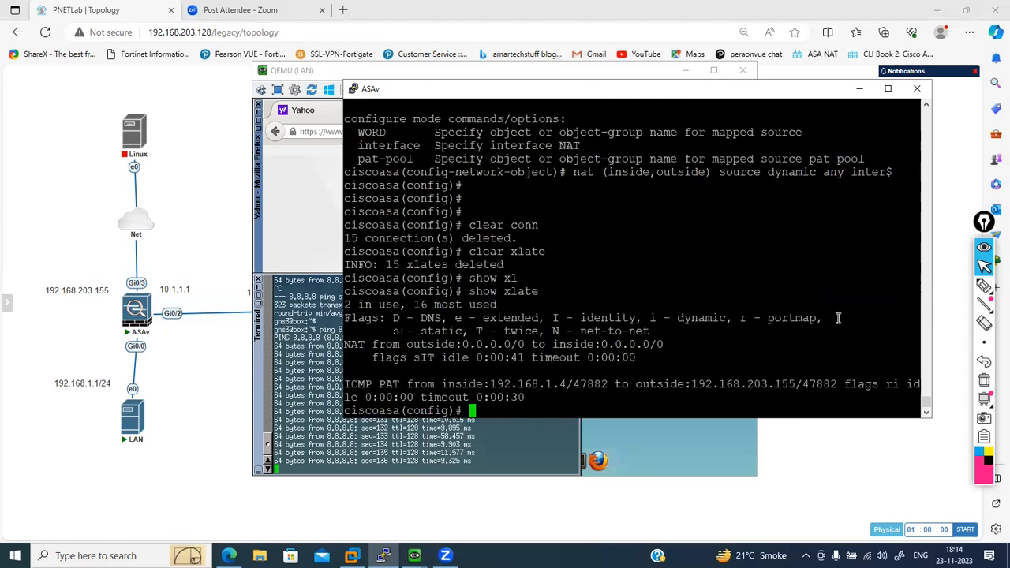
double_click(379, 386)
drag(346, 384, 392, 384)
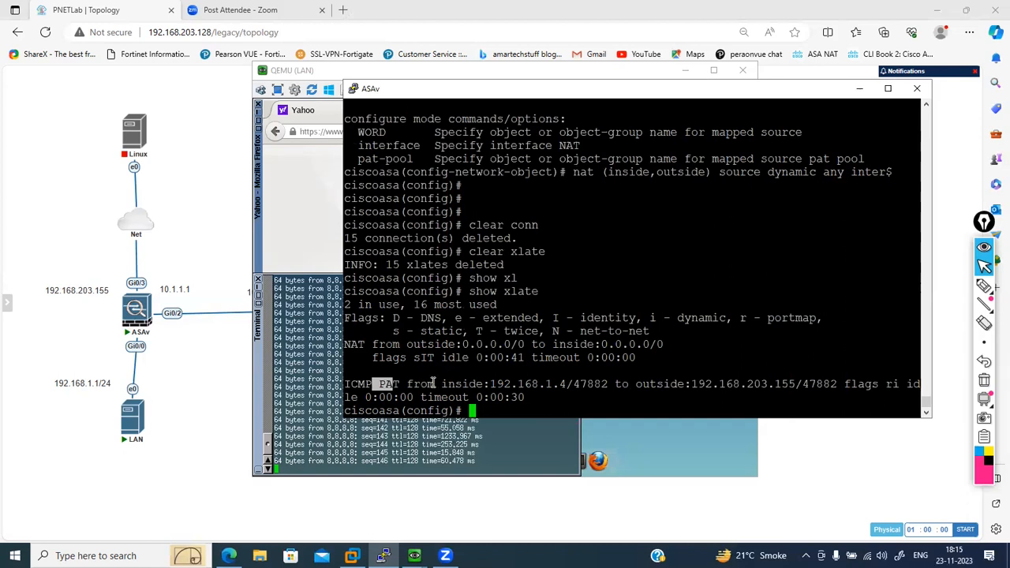
drag(448, 384, 567, 384)
drag(646, 385, 789, 392)
click(787, 393)
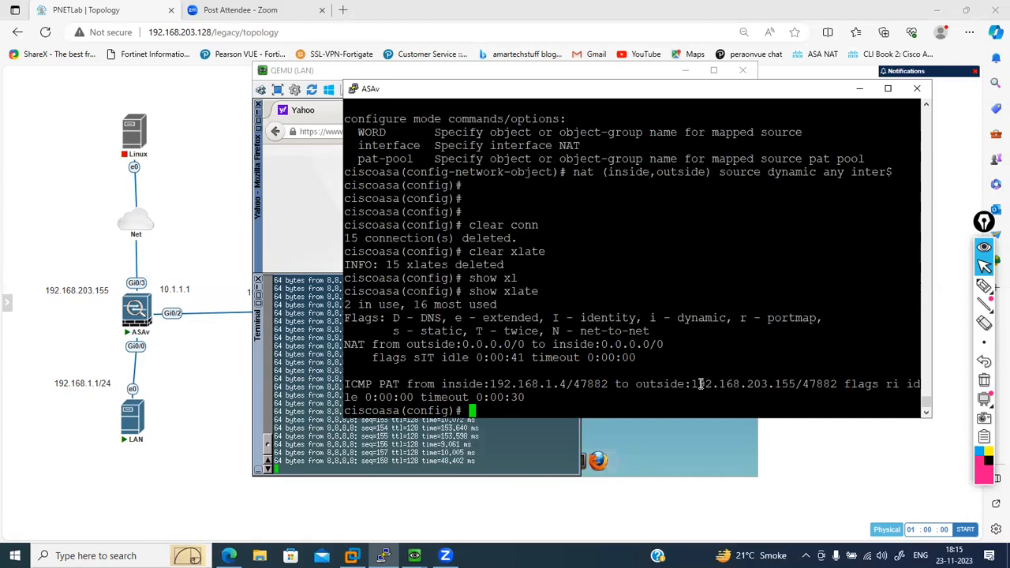
drag(694, 384, 771, 384)
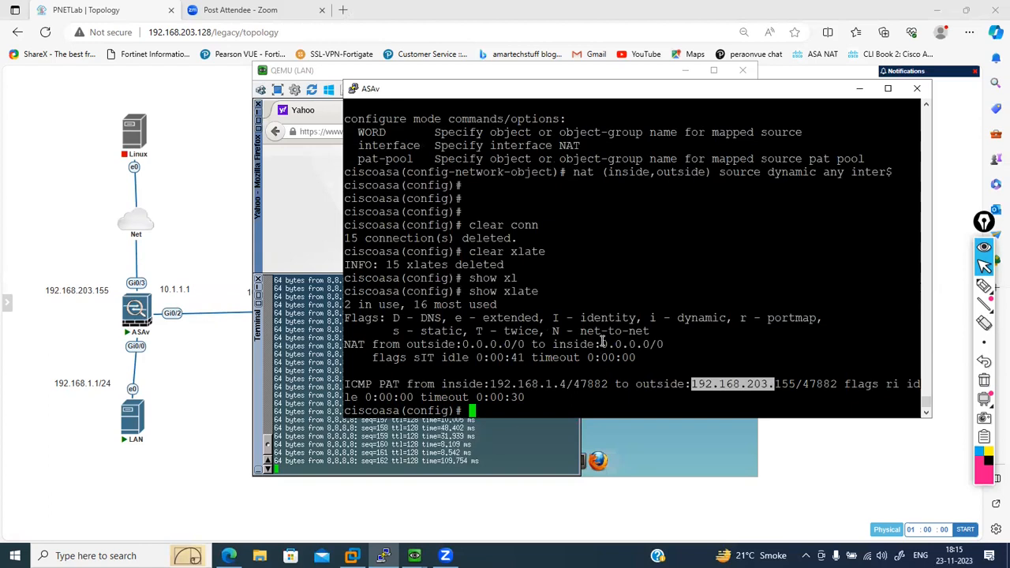
drag(797, 385, 734, 381)
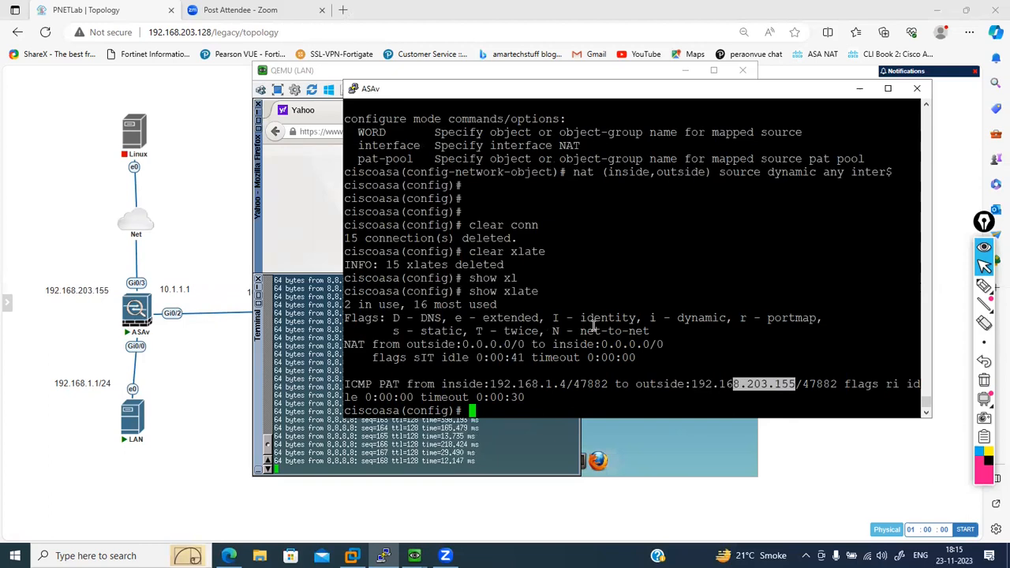
- Set the LAN host's IP address to 192.168.1.2 with gateway 192.168.1.1 and apply the network settings
click(617, 436)
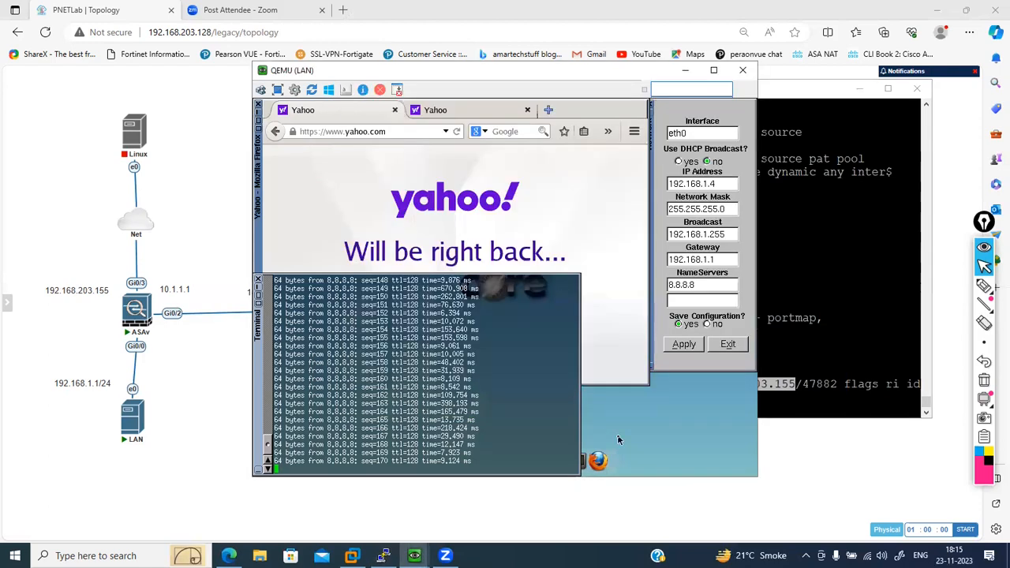
click(726, 183)
key(BackSpace)
text(2)
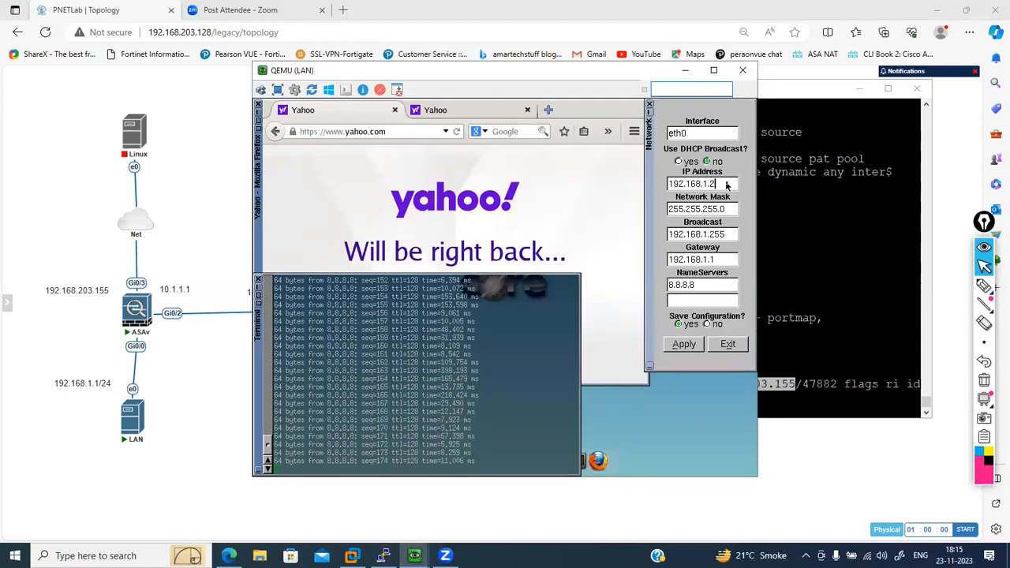
click(683, 345)
click(728, 265)
key(BackSpace)
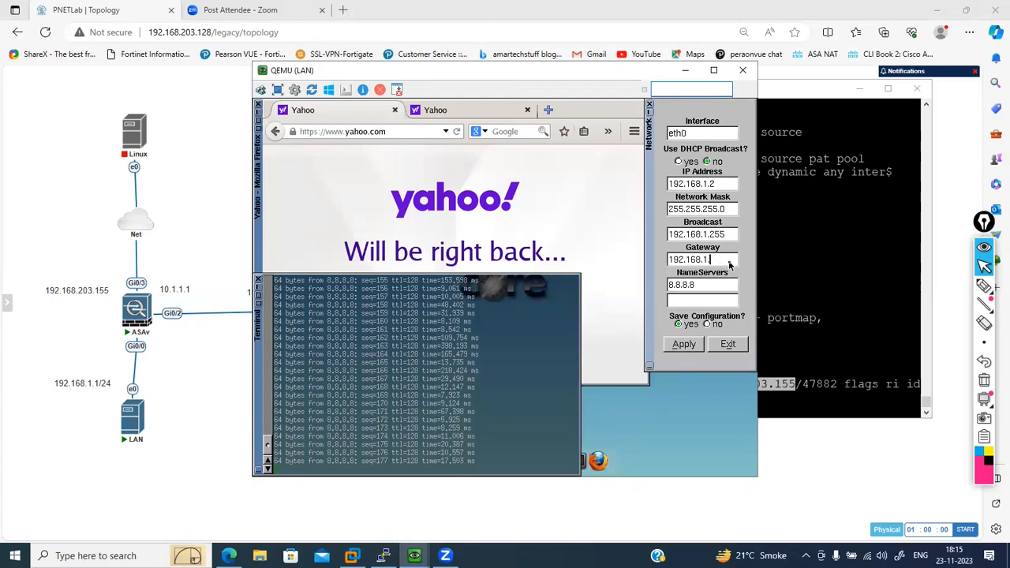
click(683, 345)
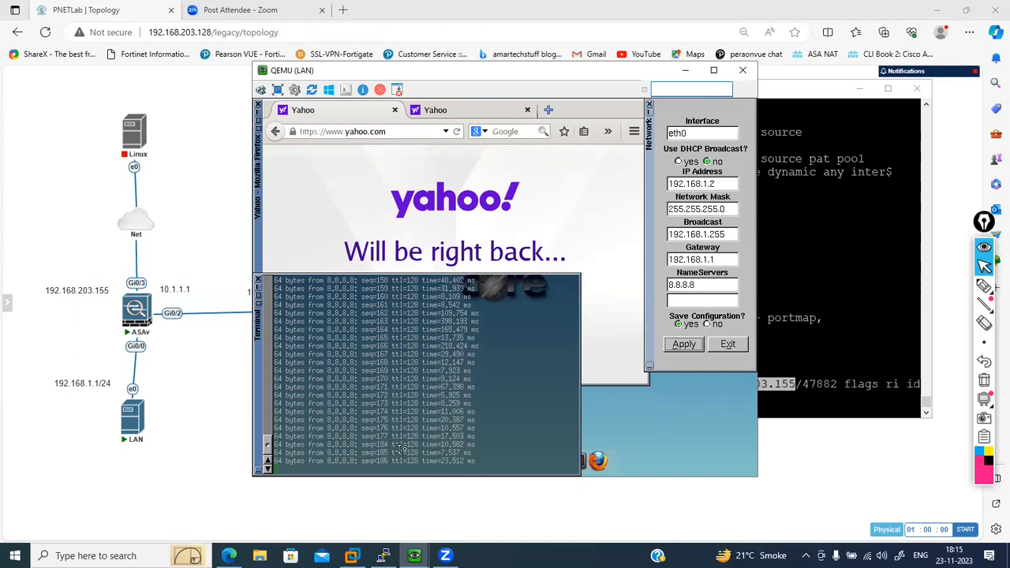
- Run clear conn and clear xlate on the ASAv again for the LAN host's changed address
click(772, 315)
text(clear conn)
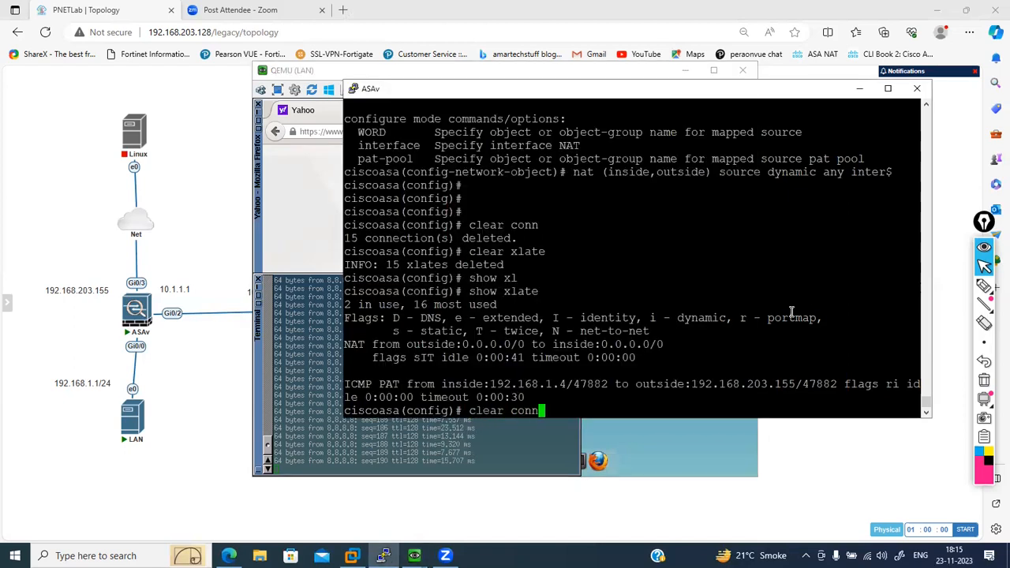
key(Return)
text(clear xlate)
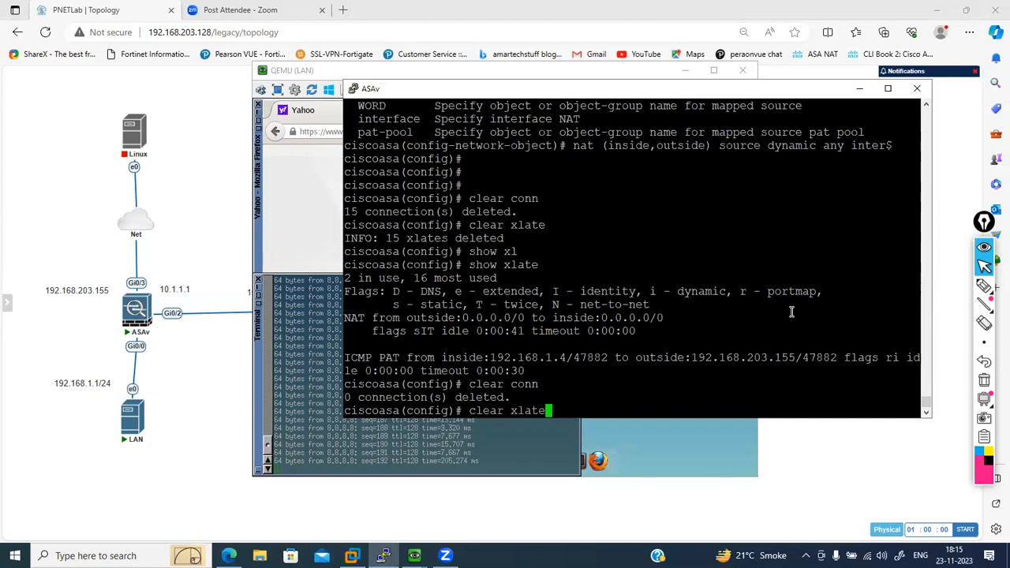
key(Return)
key(Return)
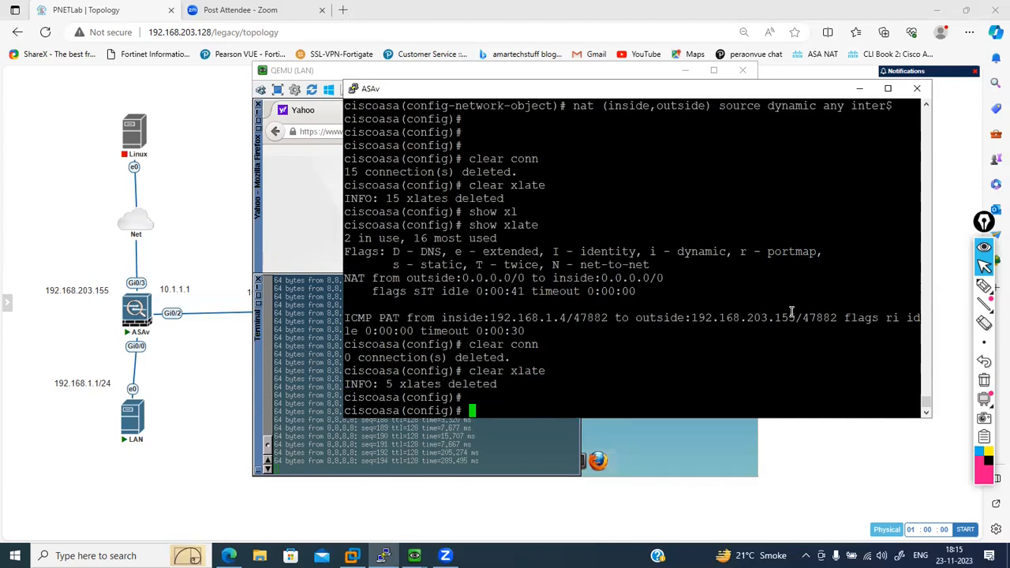
- Load gmail.com in the LAN host's Firefox in place of the Yahoo page to test internet access
click(509, 433)
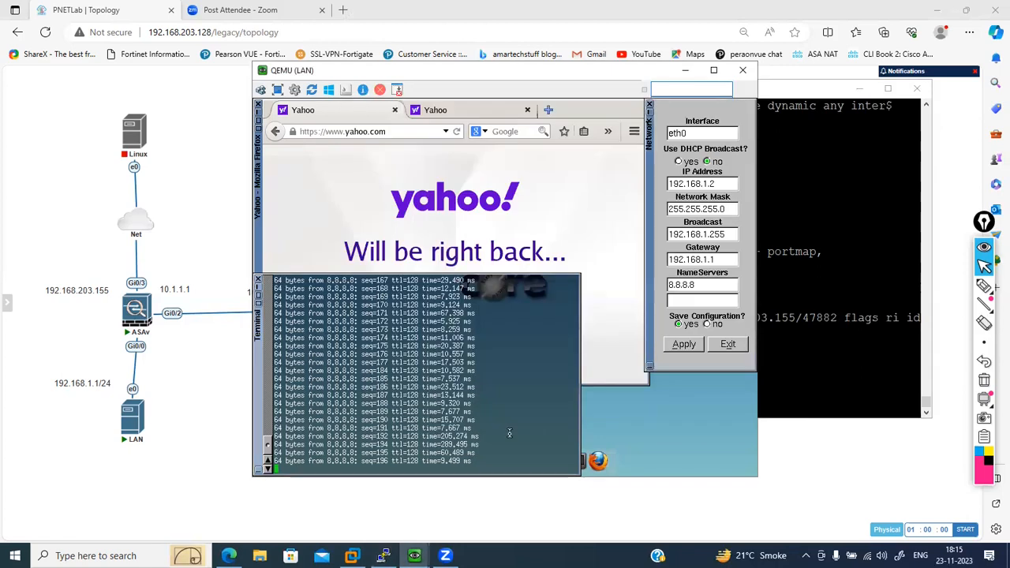
click(405, 136)
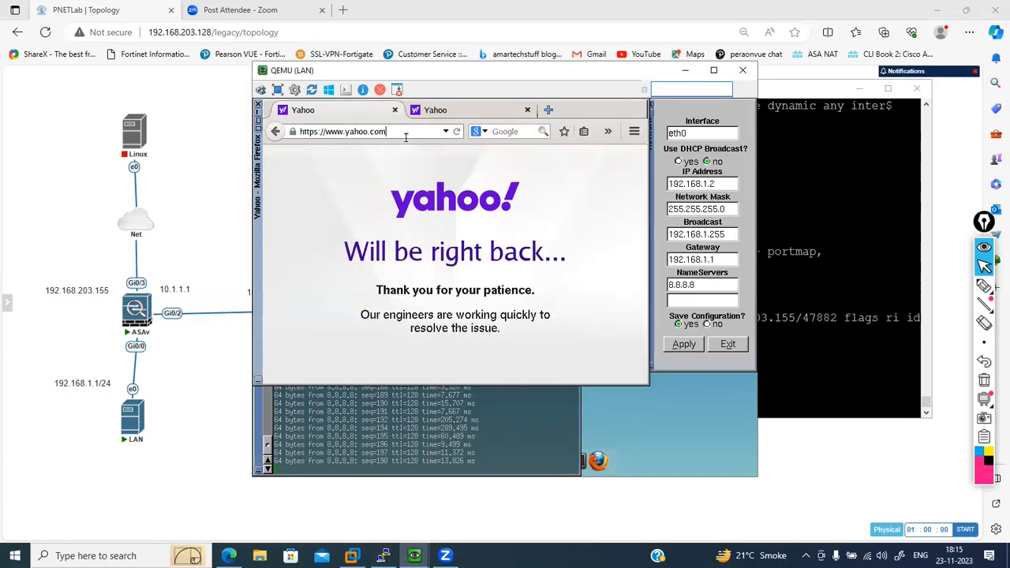
key(BackSpace)
key(BackSpace)
key(BackSpace)
key(BackSpace)
key(BackSpace)
key(BackSpace)
key(BackSpace)
key(BackSpace)
key(BackSpace)
key(BackSpace)
key(BackSpace)
key(BackSpace)
key(BackSpace)
key(BackSpace)
key(BackSpace)
key(BackSpace)
key(BackSpace)
key(BackSpace)
key(BackSpace)
key(BackSpace)
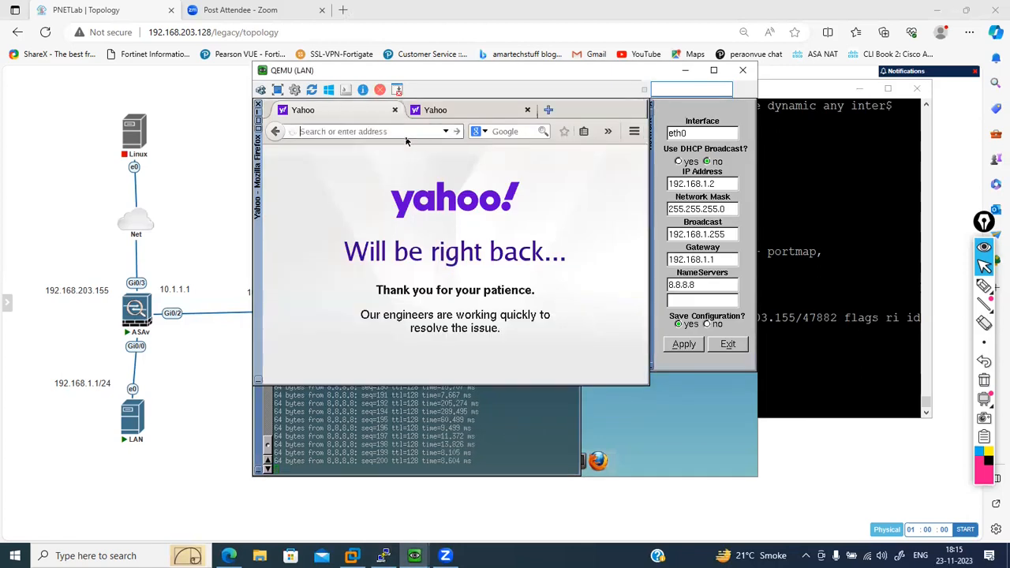
text(gma)
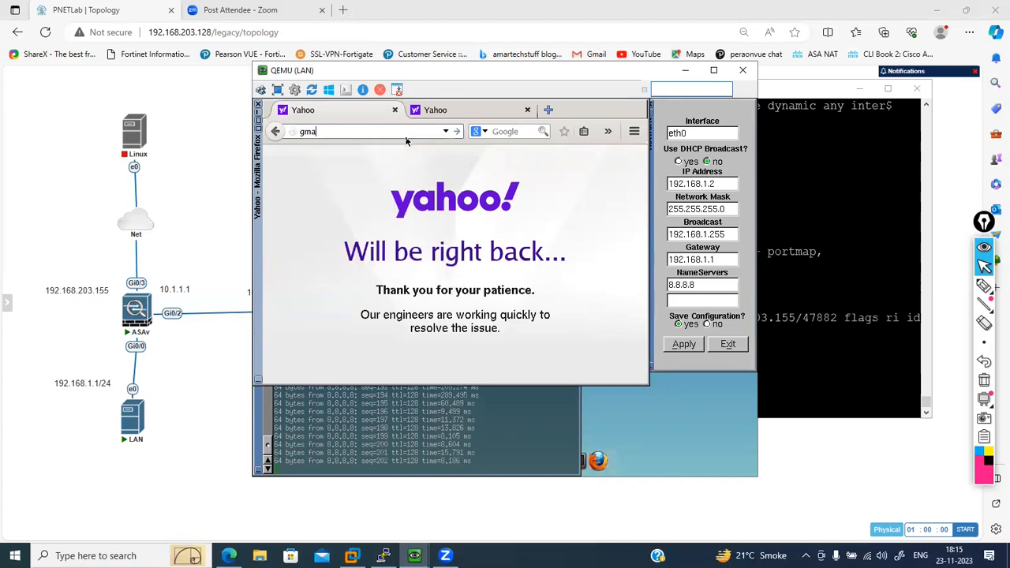
text(i;lil.com)
key(Return)
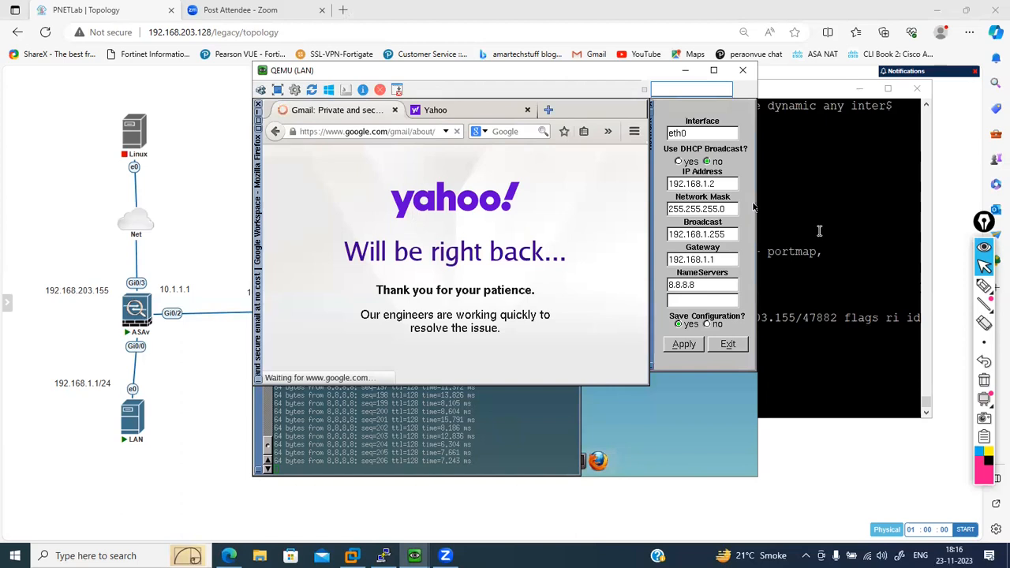
- Clear the ASAv's connections once more and list the current ones with show conn
click(819, 231)
text(clear conn)
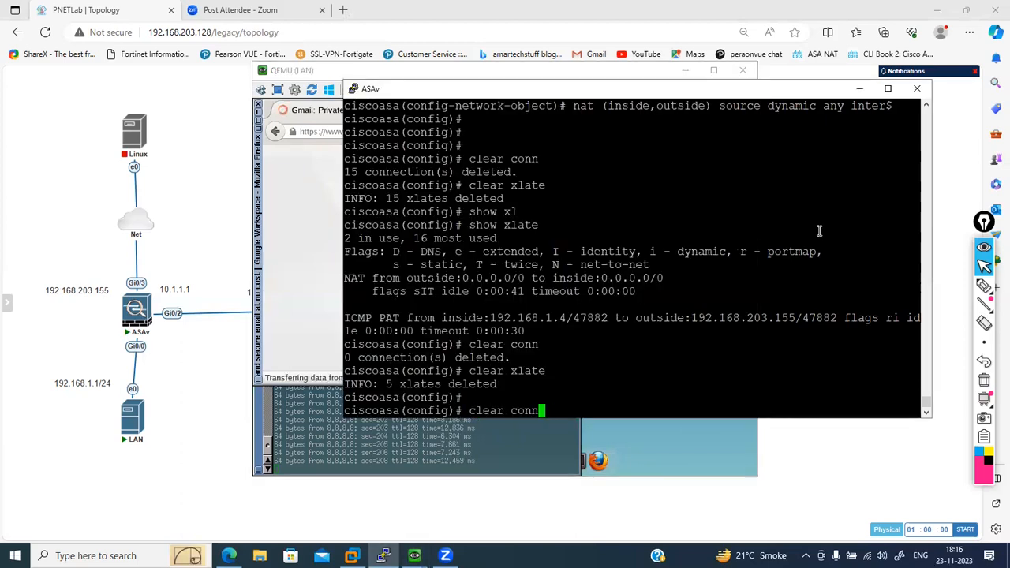
key(Return)
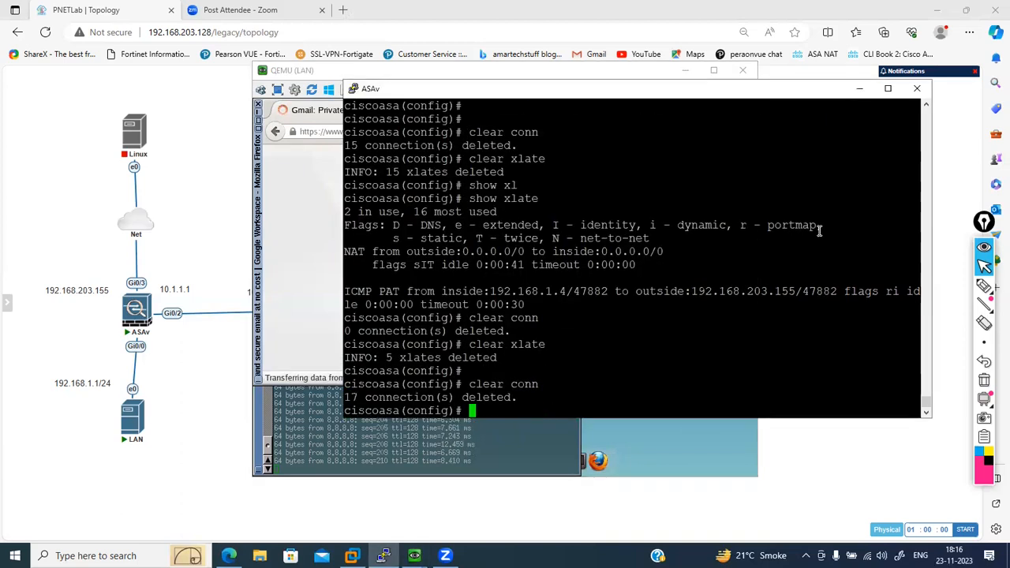
text(c)
key(BackSpace)
text(show conn)
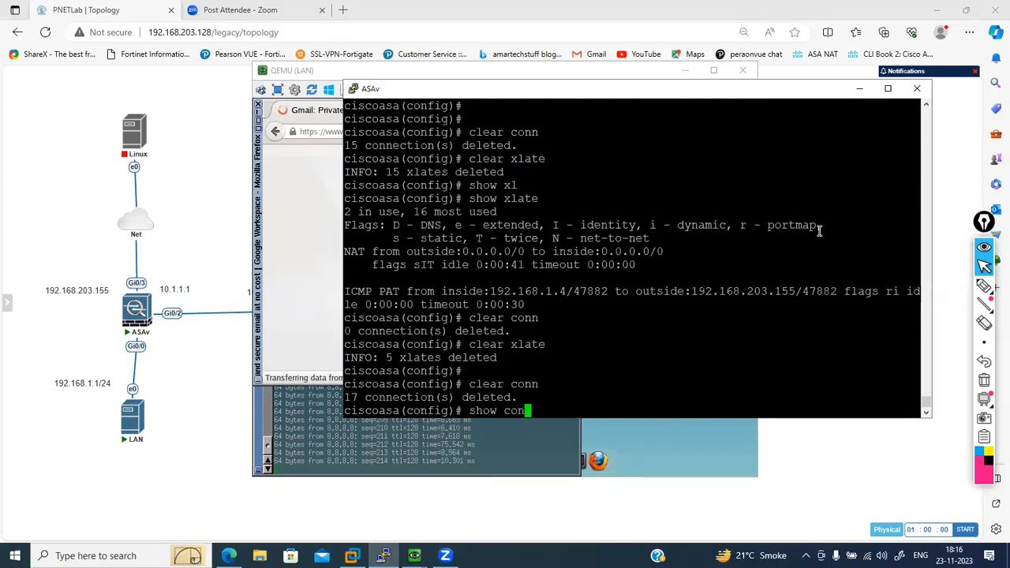
key(Return)
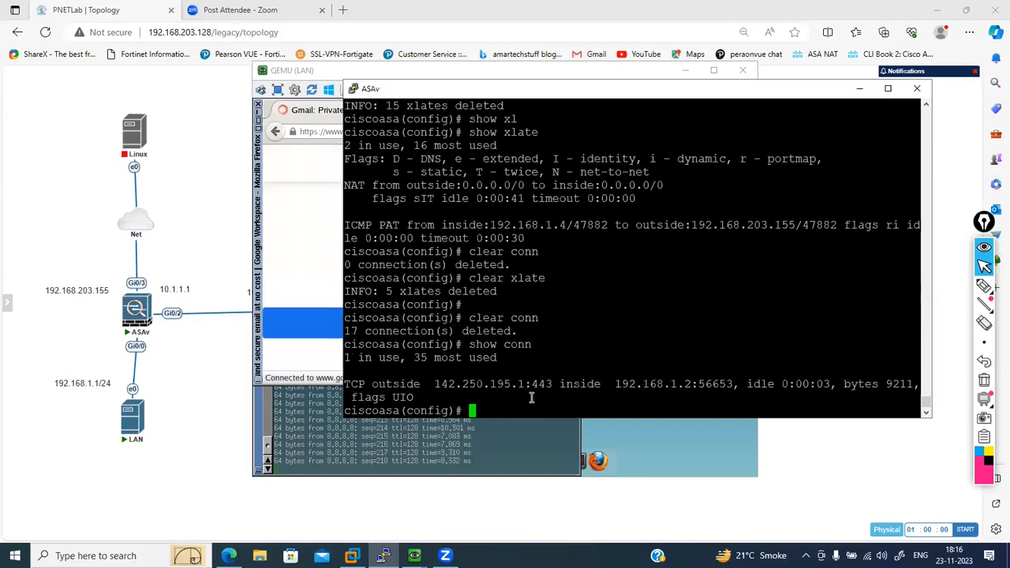
- Display the ASAv's translations with show xlate and examine the outside addresses and ports in the PAT entries for 192.168.1.2
text(show xlate)
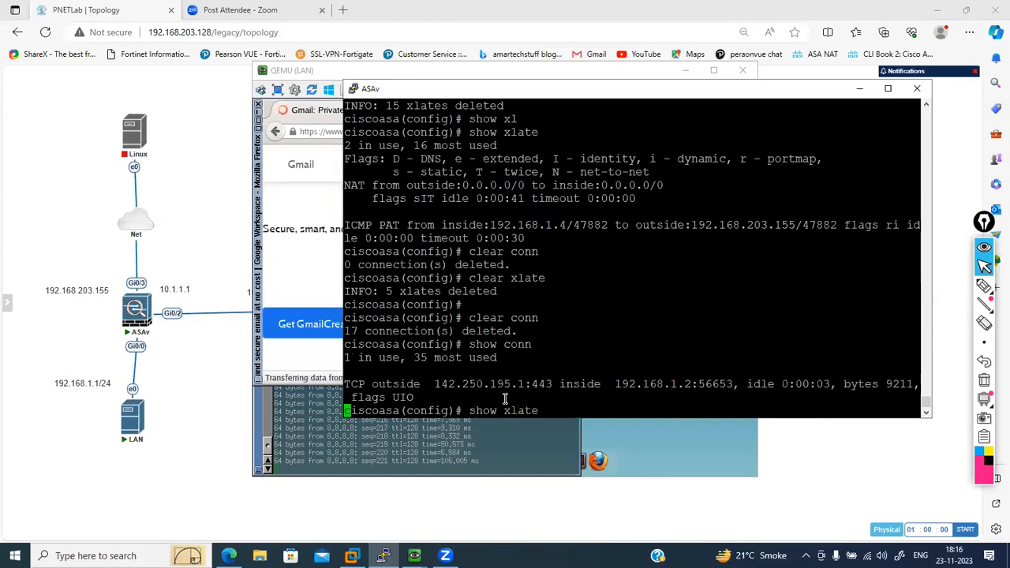
key(Return)
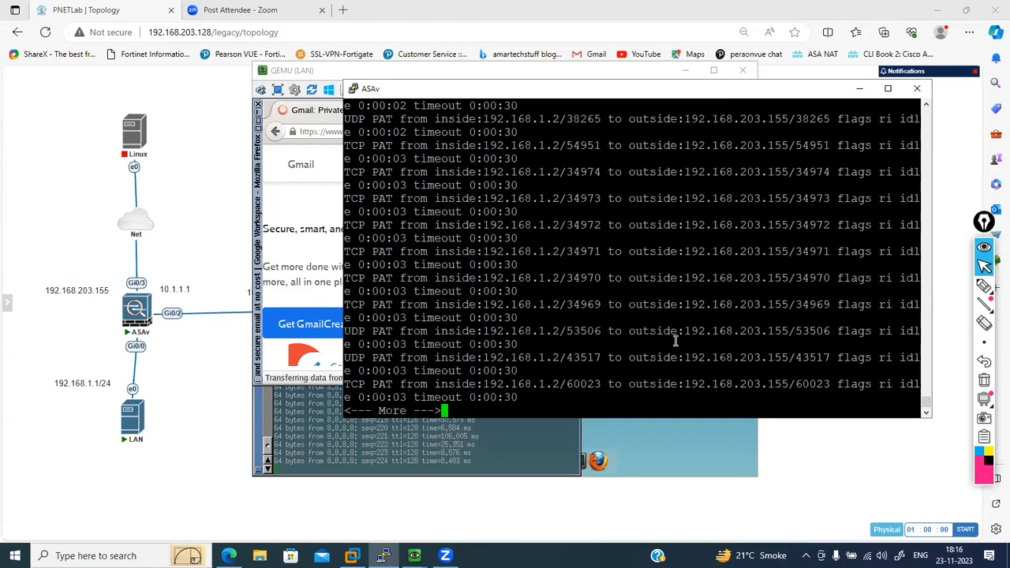
drag(641, 332, 756, 336)
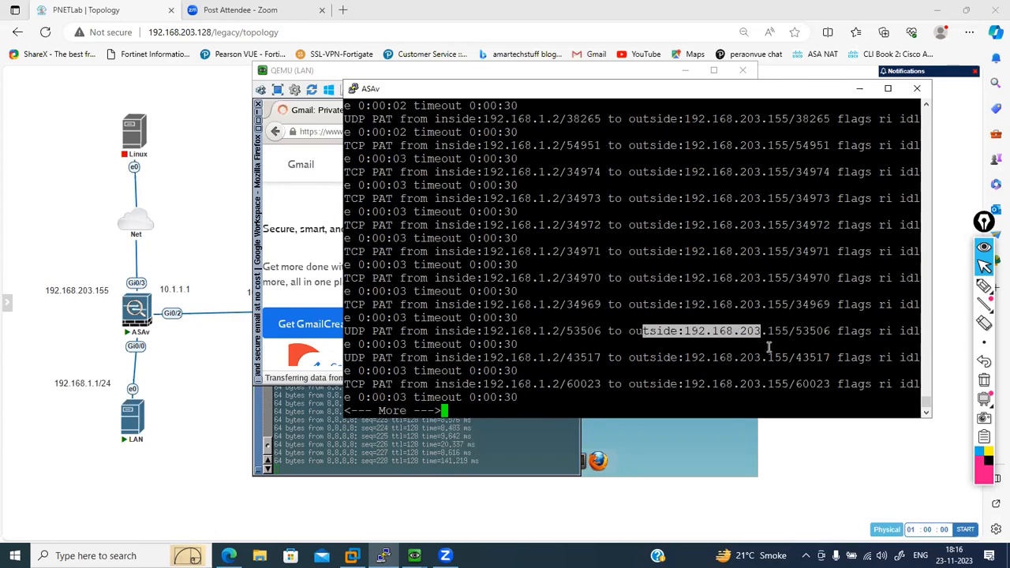
click(768, 347)
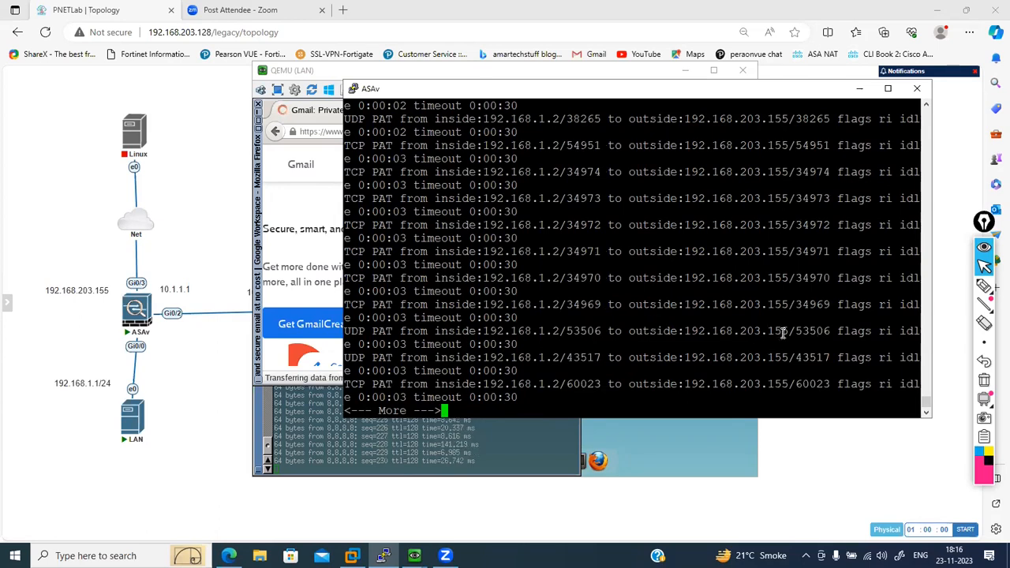
double_click(753, 332)
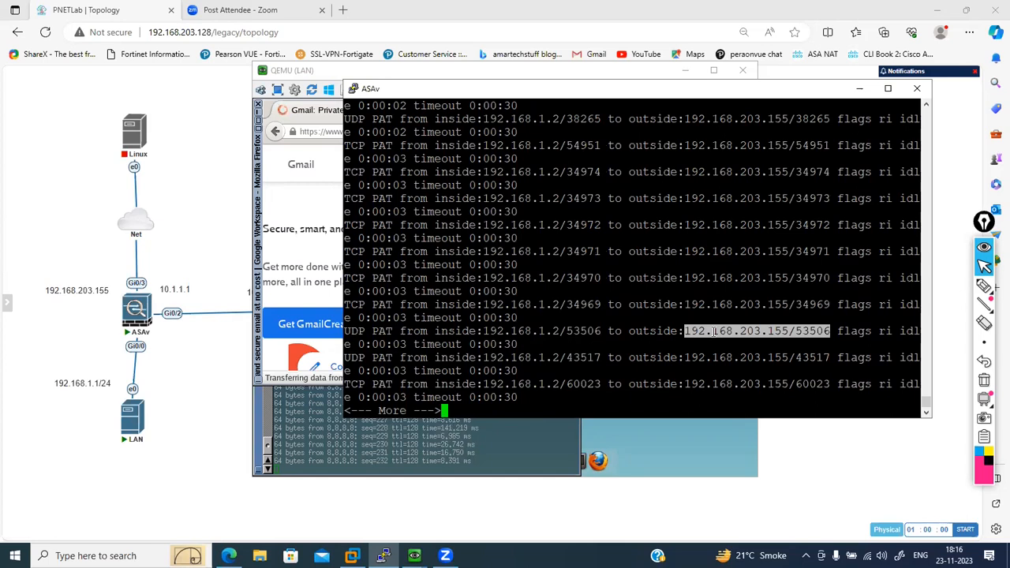
click(714, 333)
drag(789, 332, 709, 332)
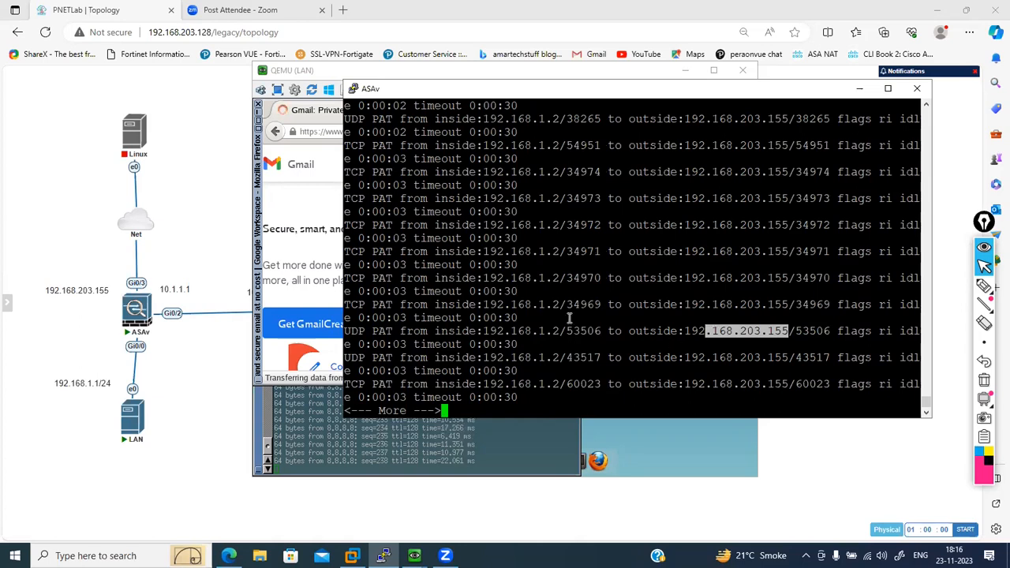
click(313, 190)
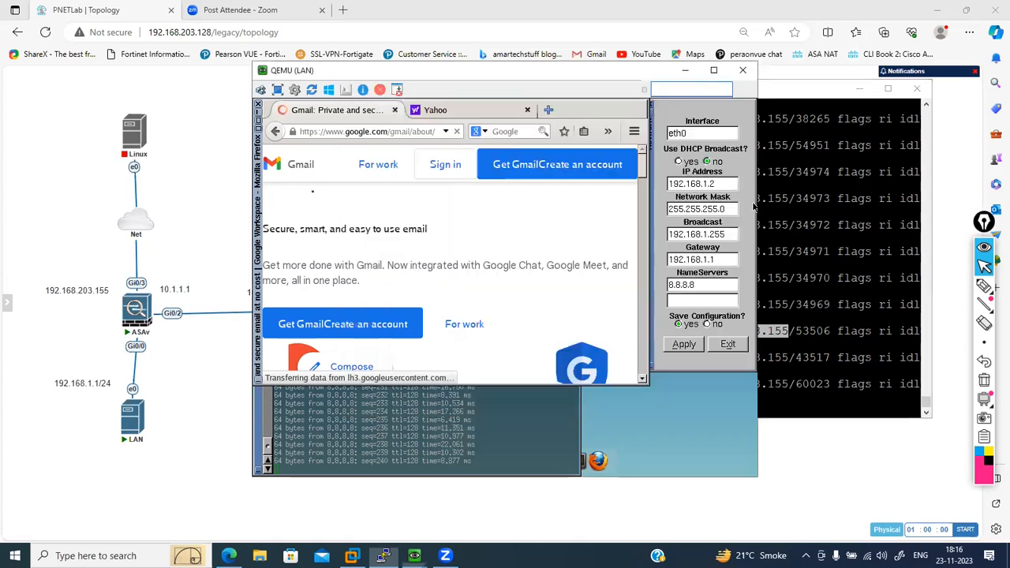
click(866, 293)
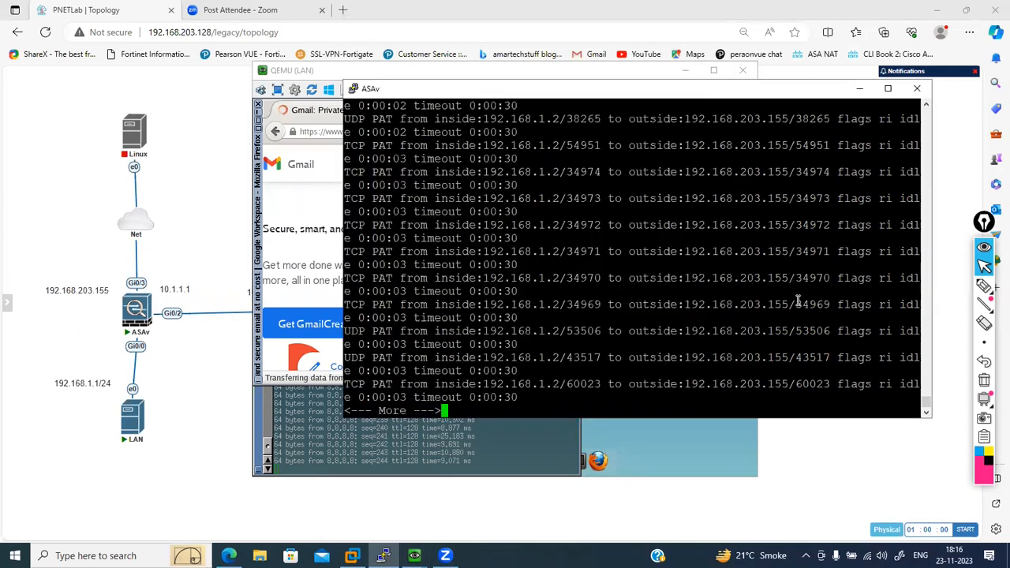
- Quit the ASAv's translation listing and review the Linux and Win nodes in the lab topology
key(q)
key(Return)
key(Return)
key(Return)
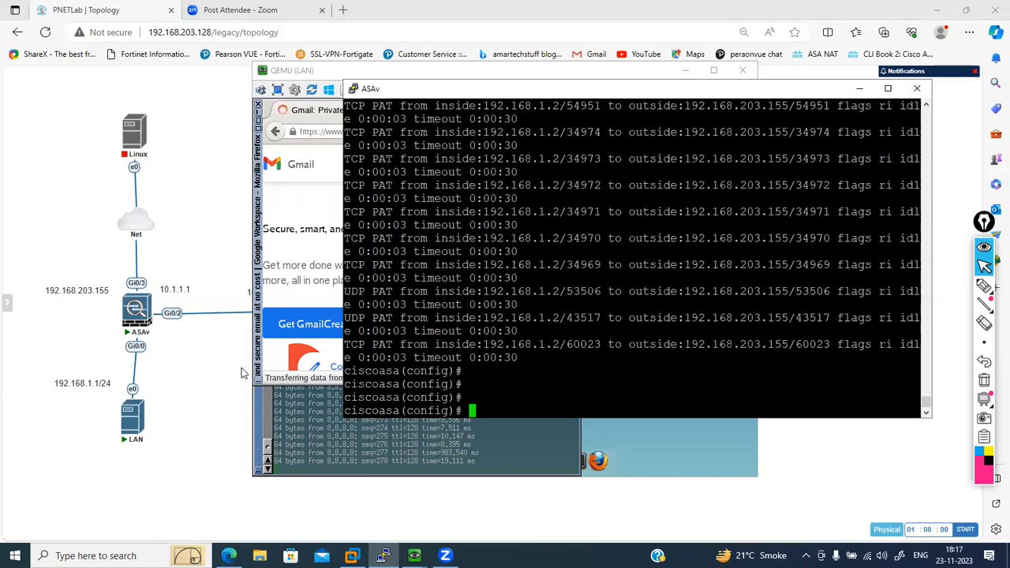
click(216, 381)
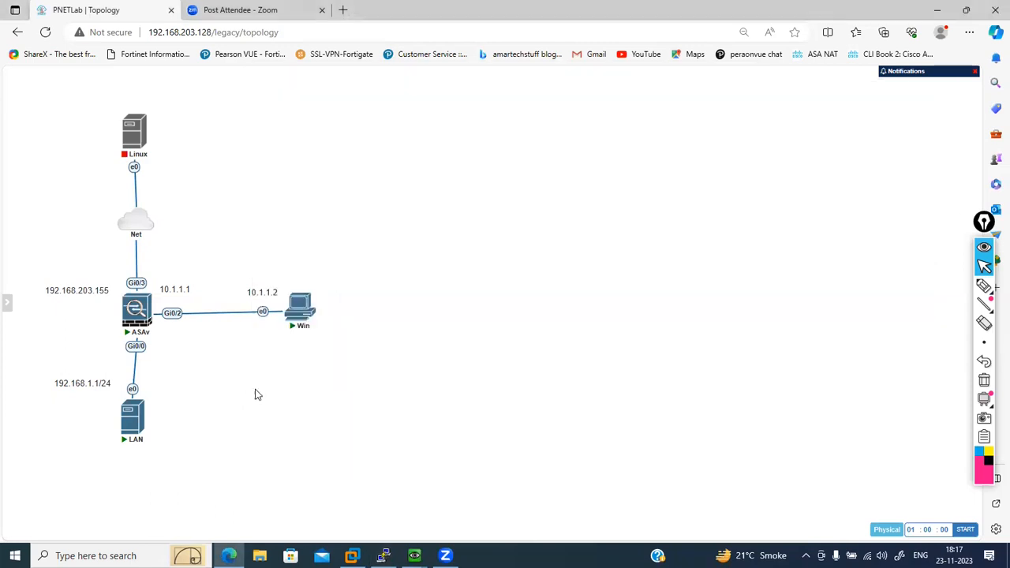
mouse_move(137, 138)
mouse_move(298, 301)
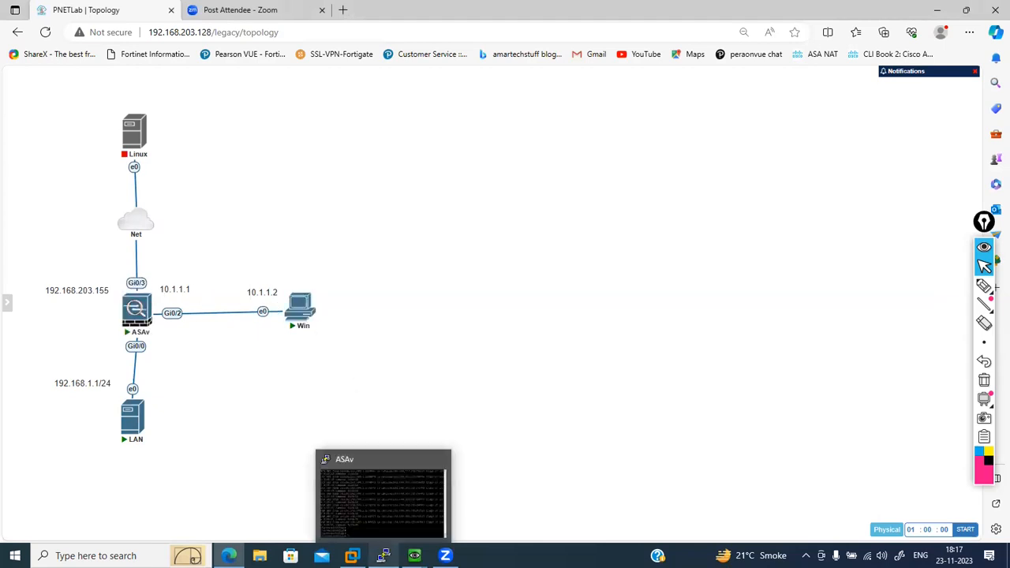
click(383, 552)
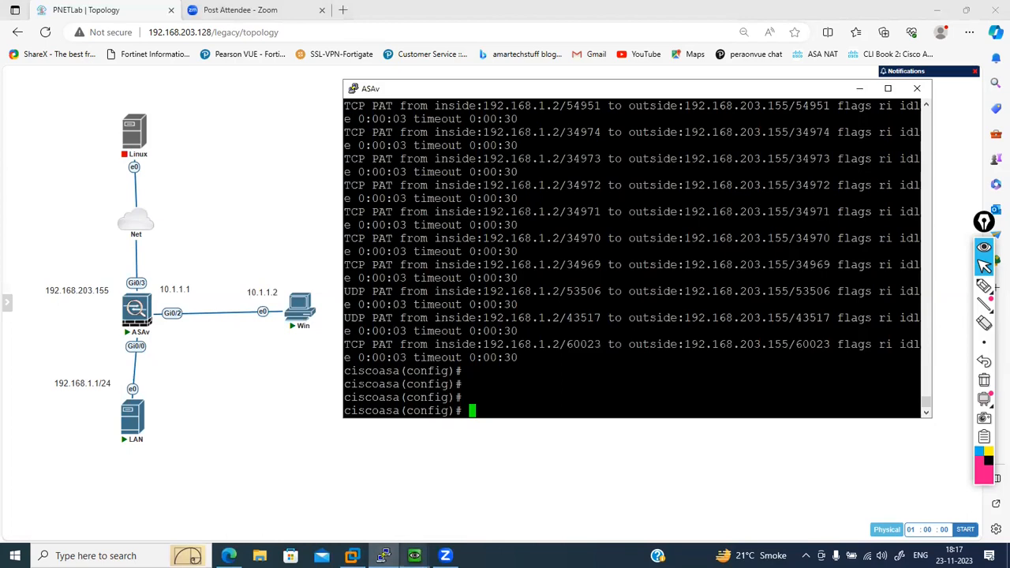
- Stop the continuous ping to 8.8.8.8 in the LAN host's terminal and add blank prompt lines
mouse_move(414, 553)
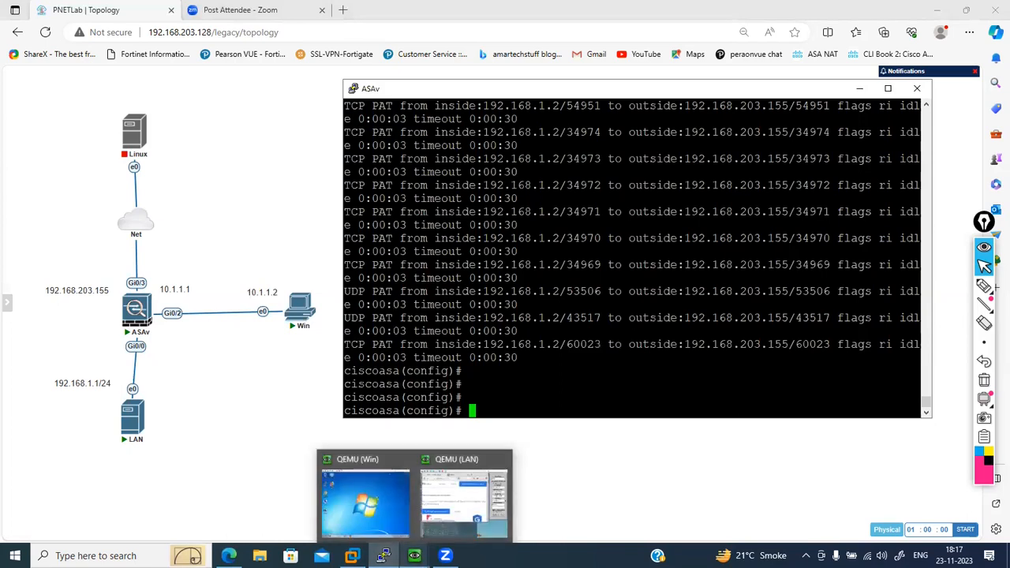
click(442, 499)
click(467, 436)
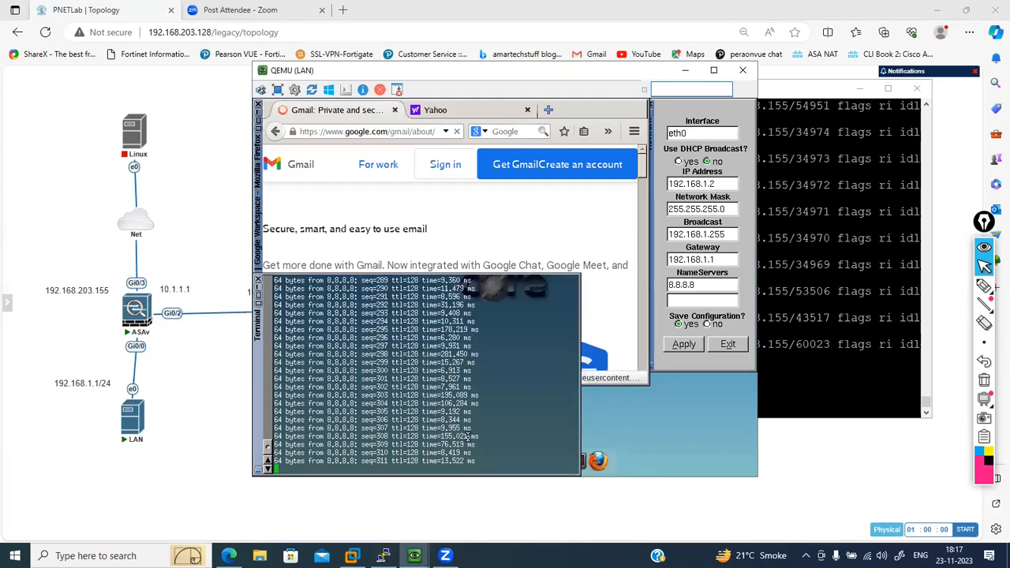
key(ctrl+c)
key(Return)
key(Return)
key(Return)
key(Return)
key(Return)
key(Return)
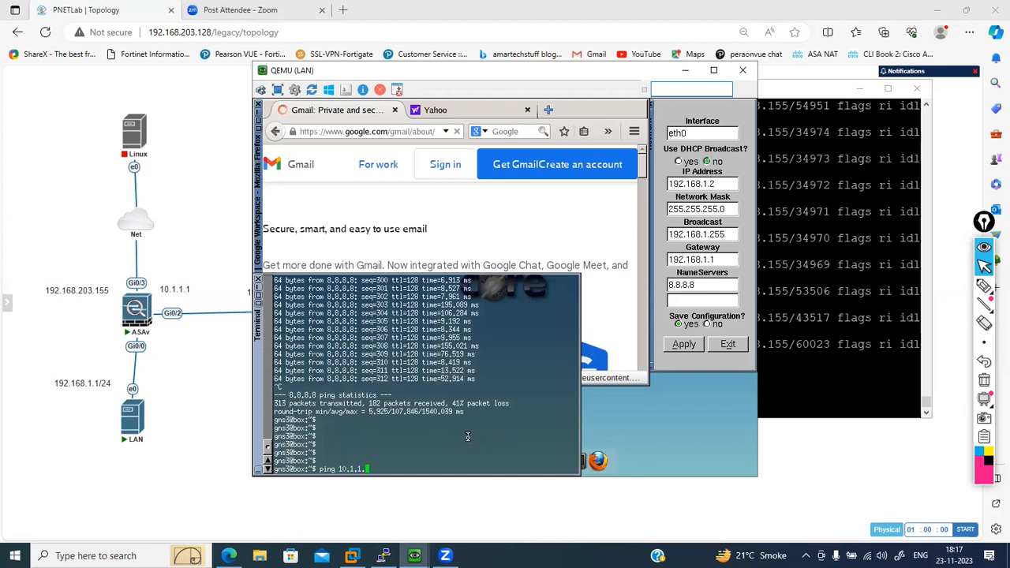
- Ping the Win host at 10.1.1.2 from the LAN host, stop the ping and minimize the LAN console
text(ping 10.1.1.2)
key(Return)
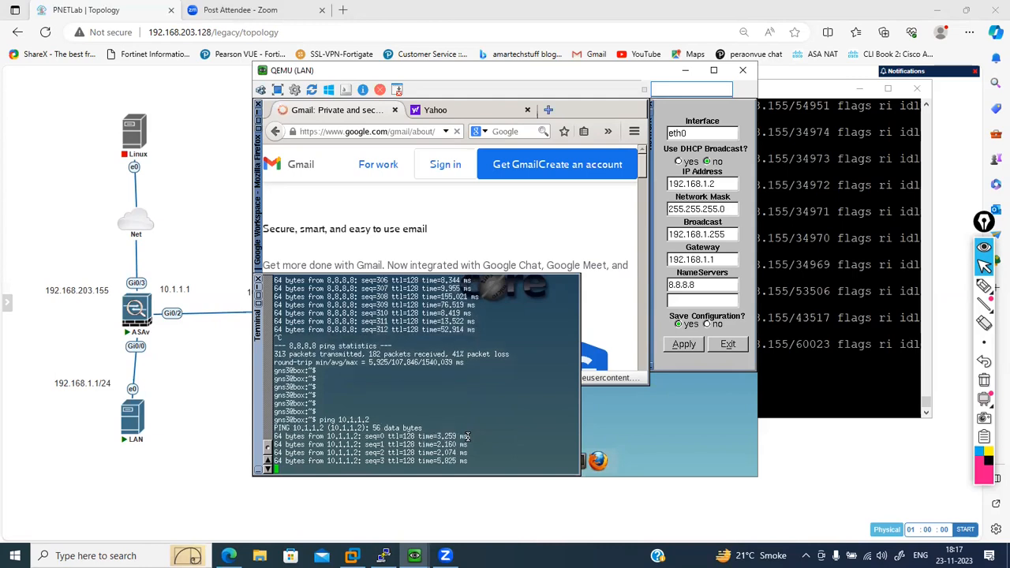
key(ctrl+c)
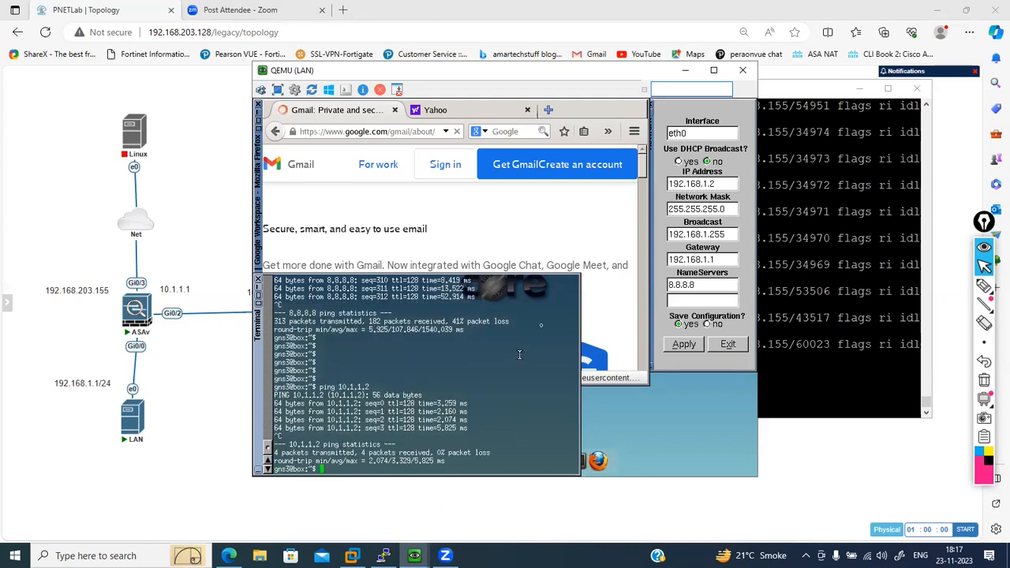
click(685, 74)
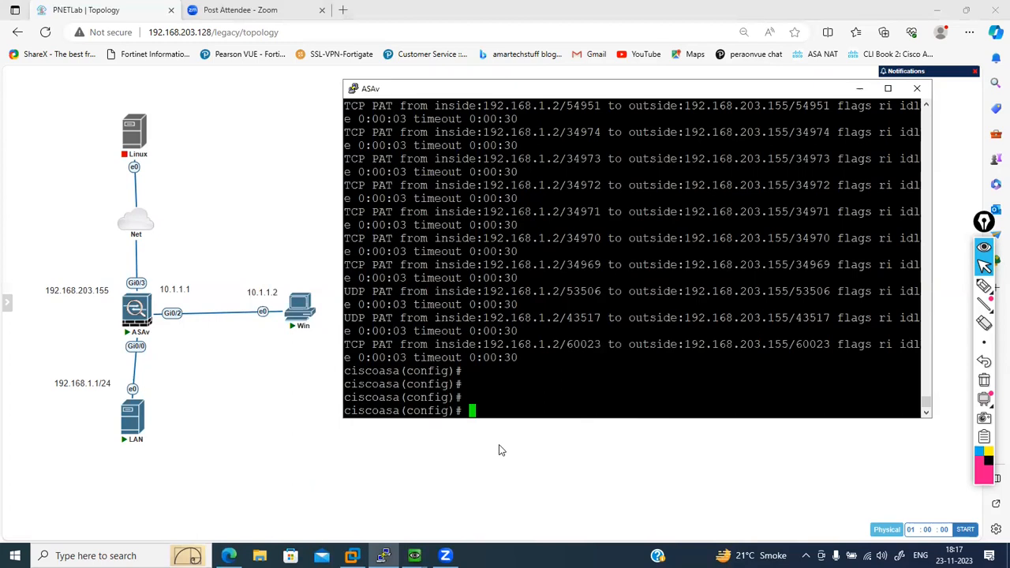
- Ping 192.168.1.1 from a command prompt on the Win host, and minimize its console
mouse_move(382, 555)
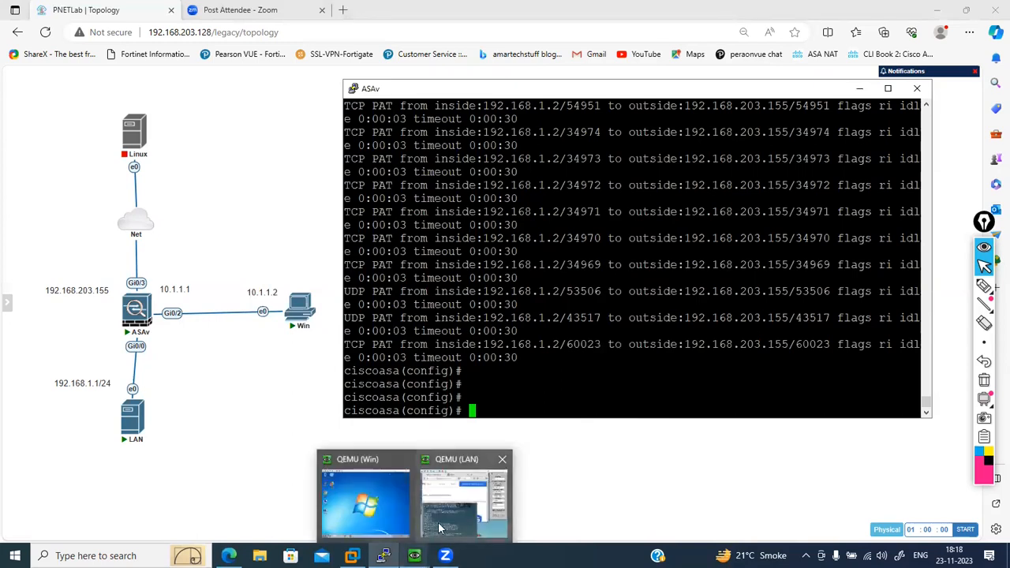
click(375, 519)
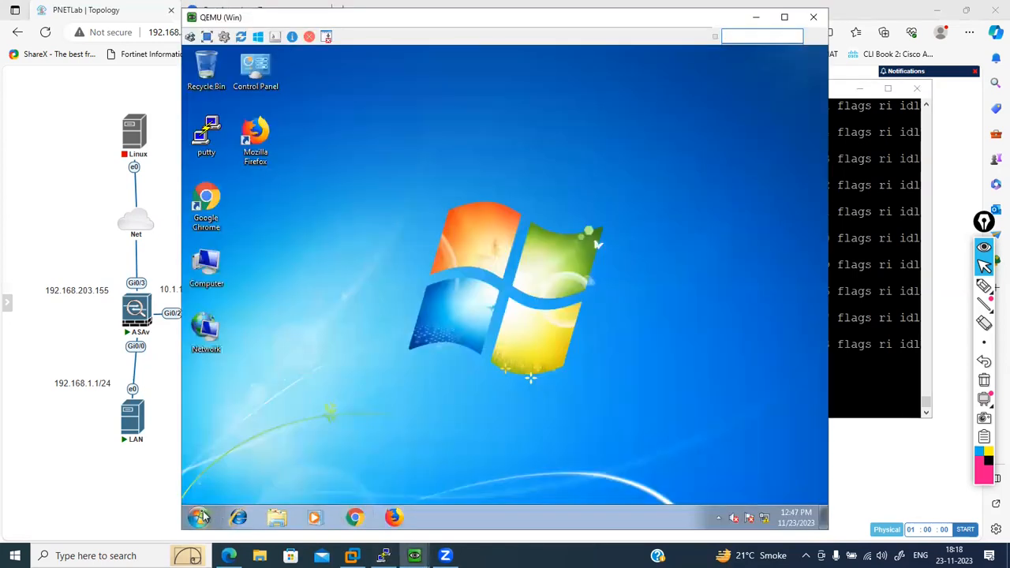
click(200, 517)
text(cmd)
key(Return)
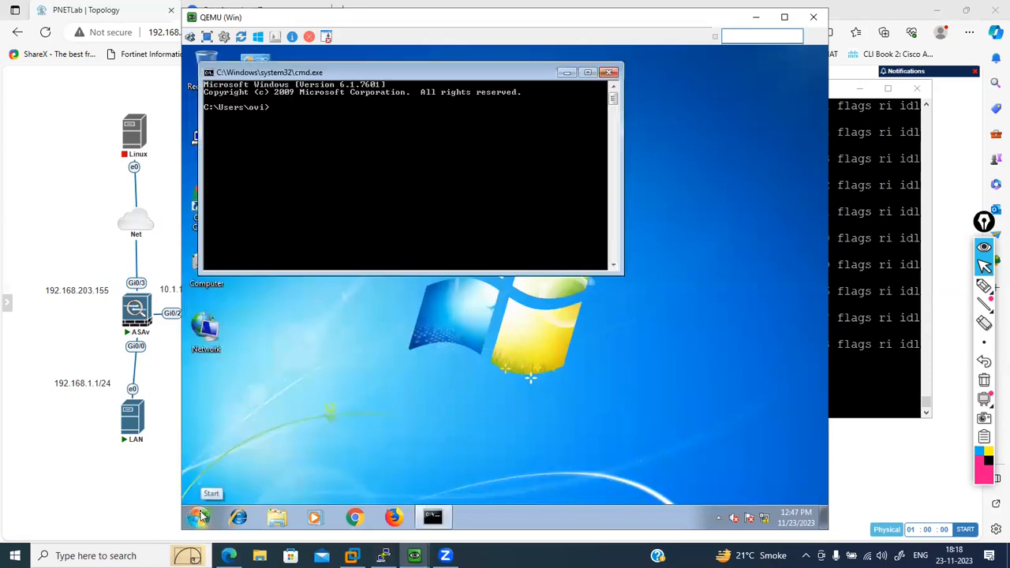
text(ping 192.168.1.1)
key(Return)
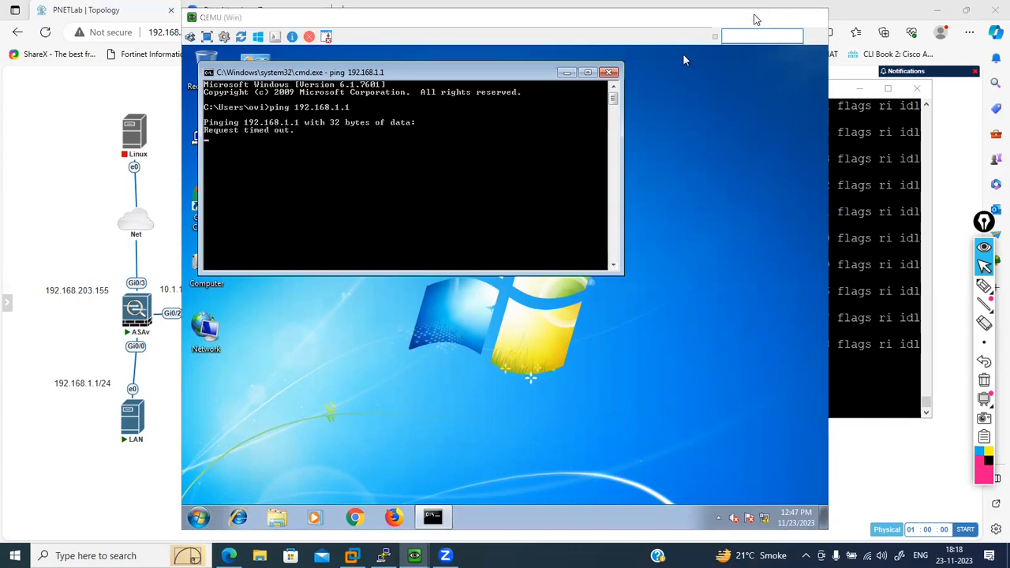
click(756, 17)
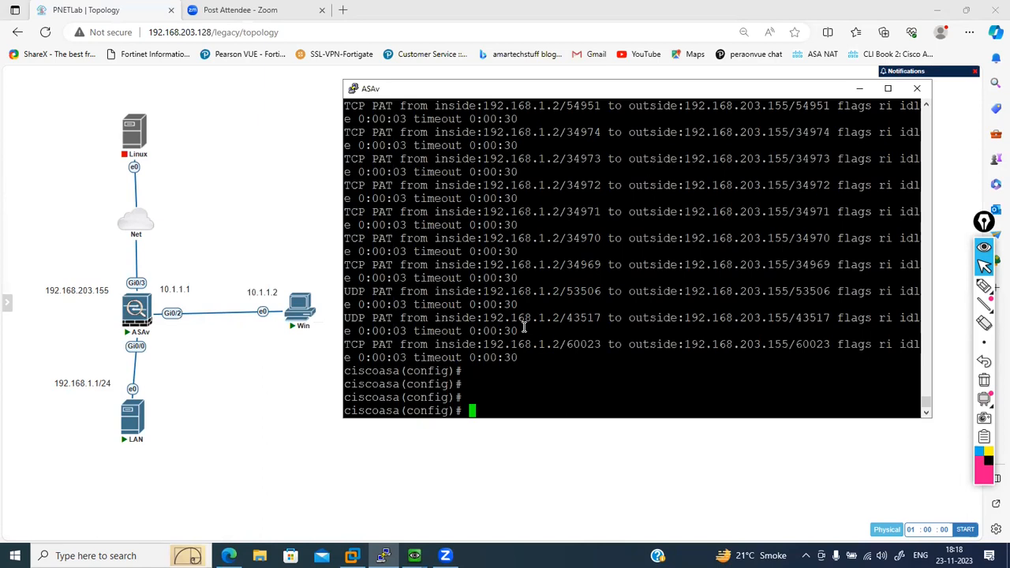
- Start the Linux node connected to the Net cloud in the topology
click(125, 135)
right_click(124, 136)
click(153, 150)
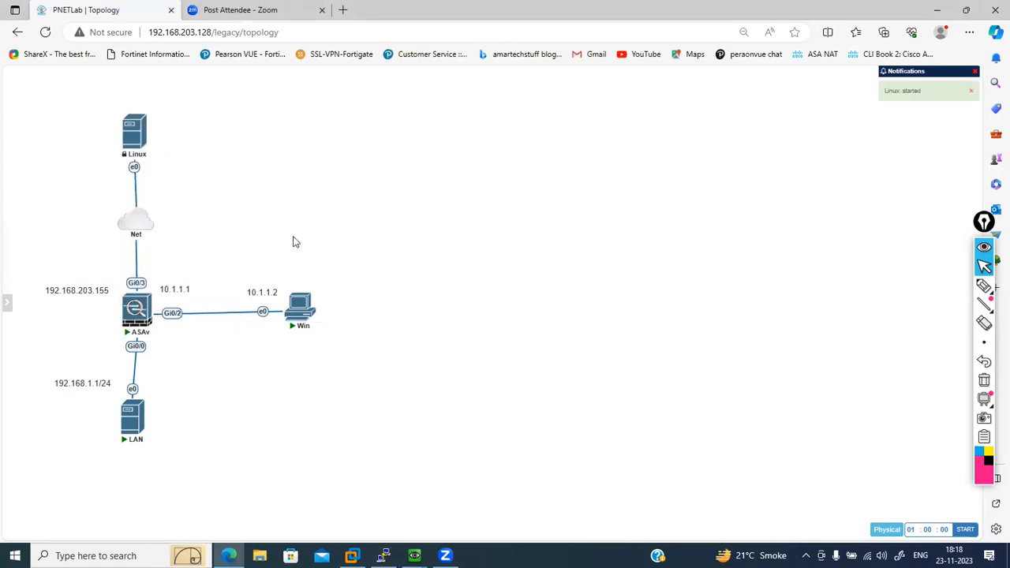
- Close the LAN host's console window and stop the LAN node in the topology
click(414, 556)
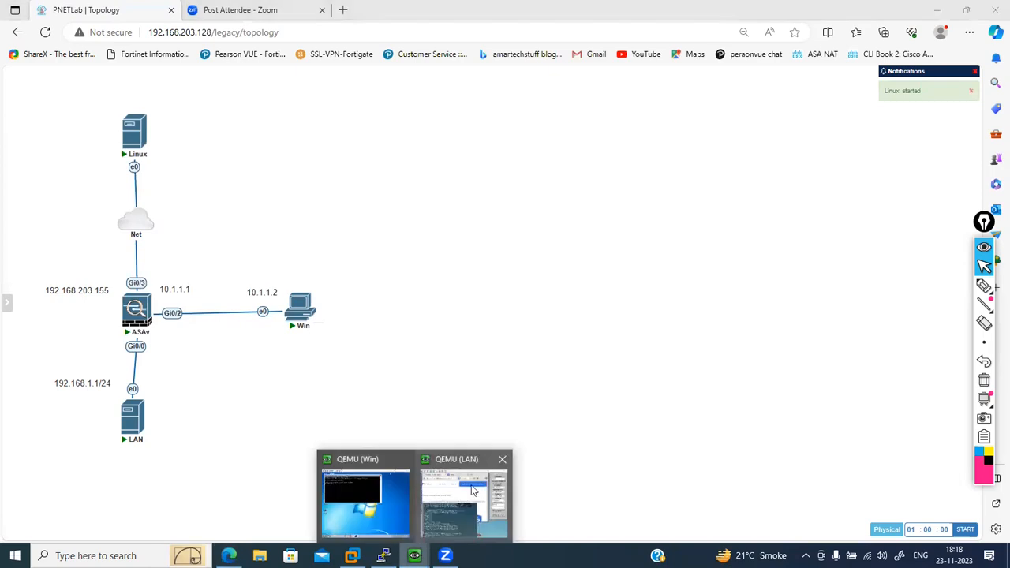
click(453, 492)
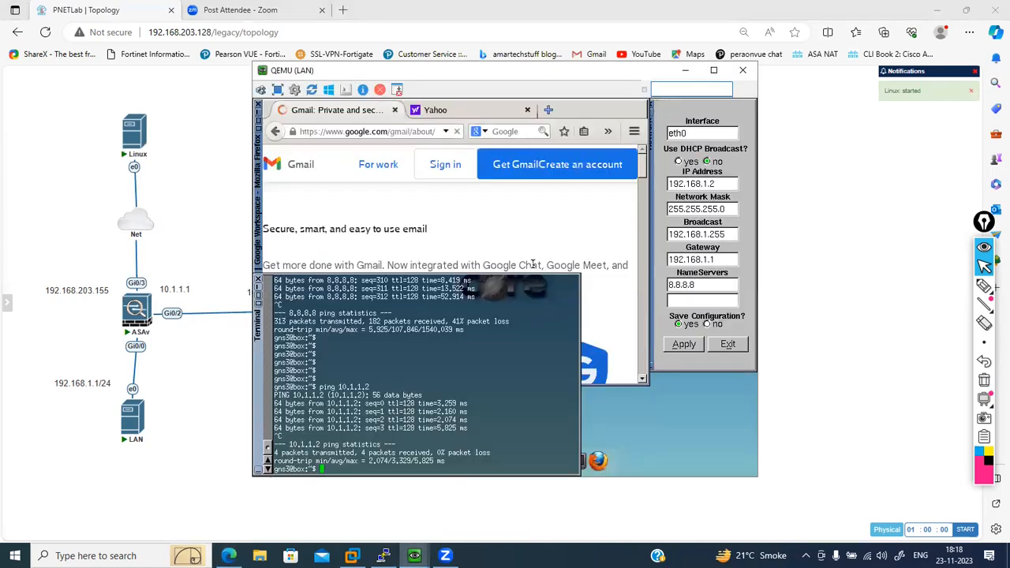
click(737, 72)
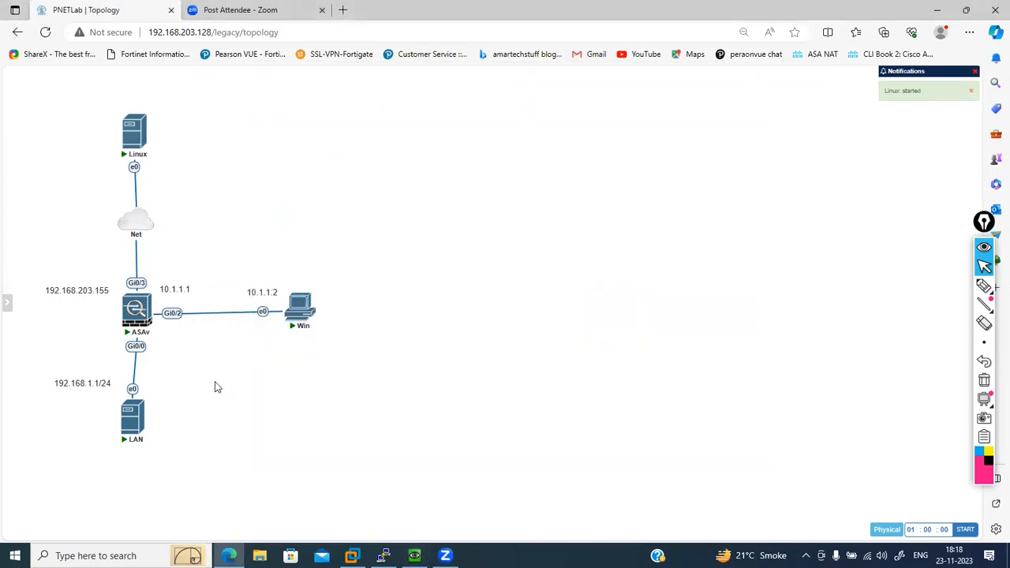
right_click(140, 421)
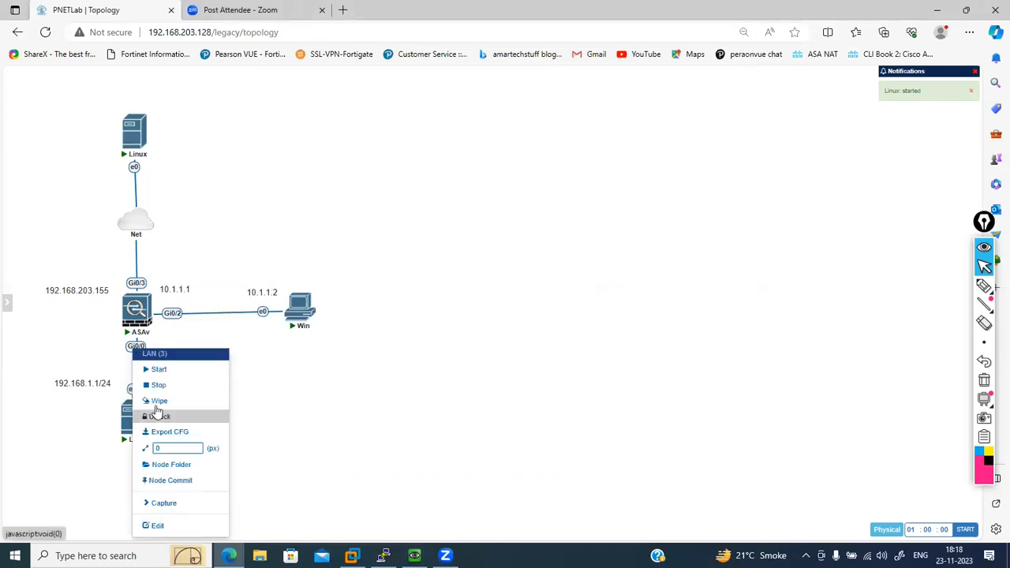
click(159, 386)
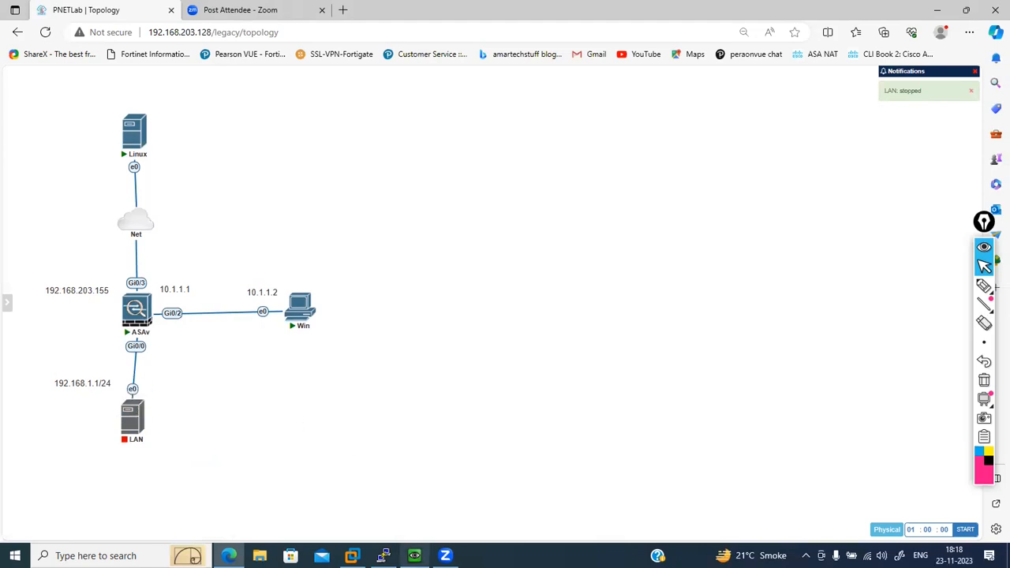
click(415, 556)
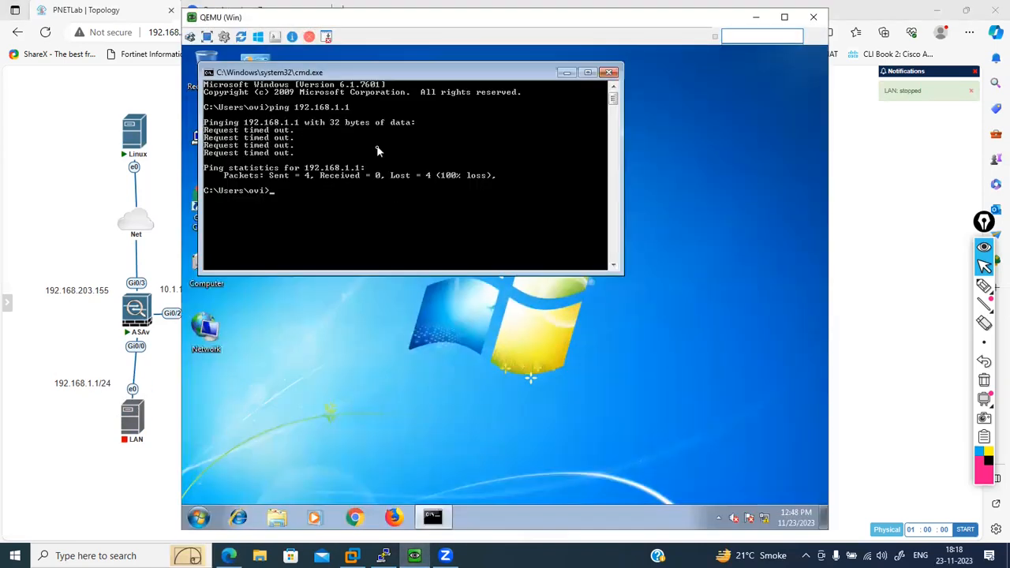
click(431, 355)
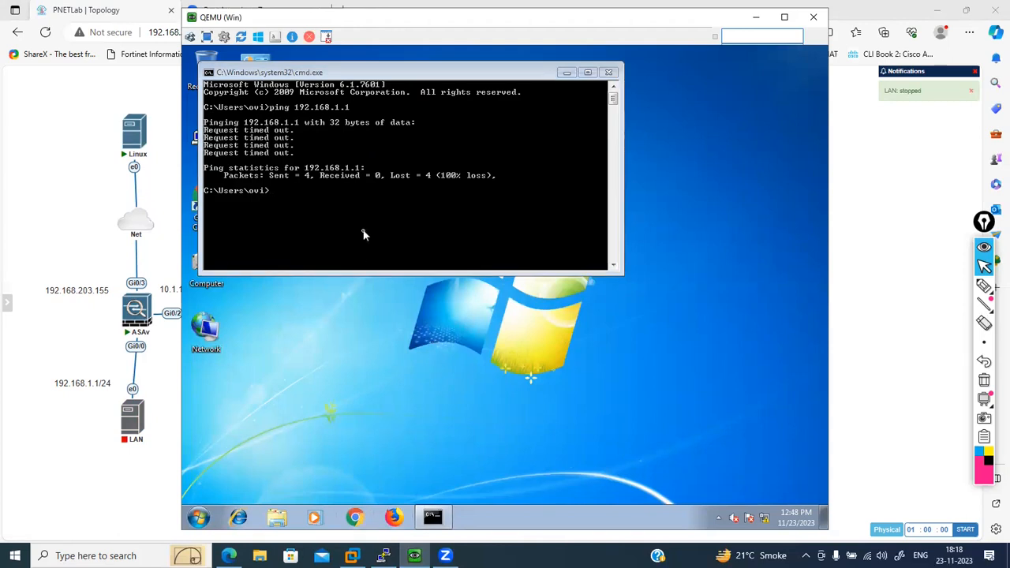
click(355, 517)
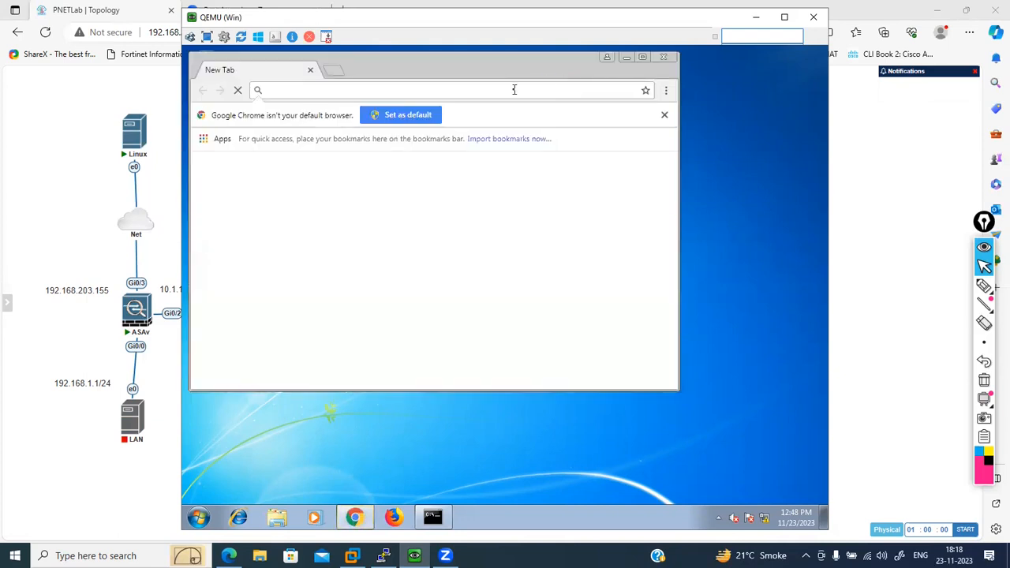
text(http)
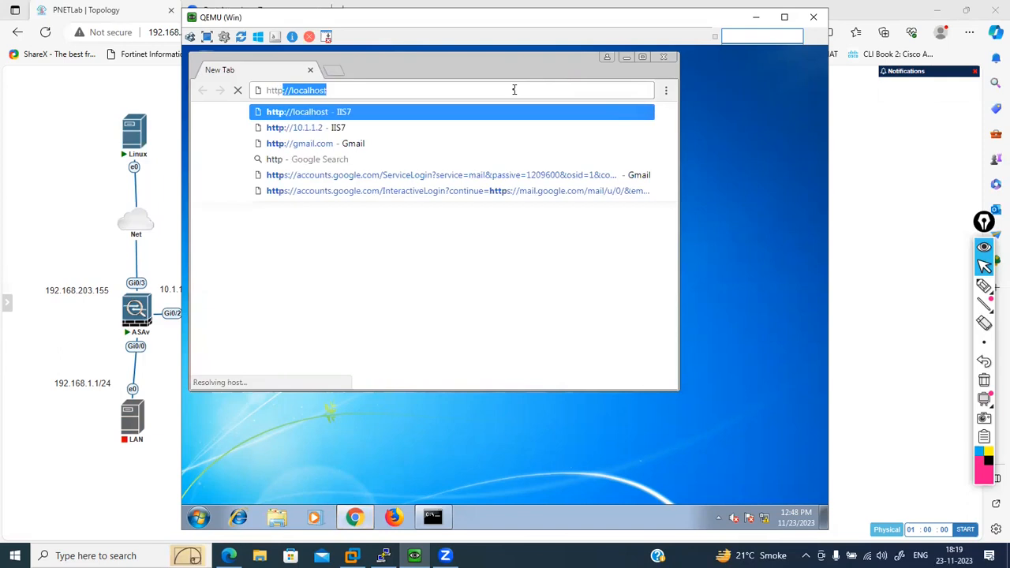
key(Return)
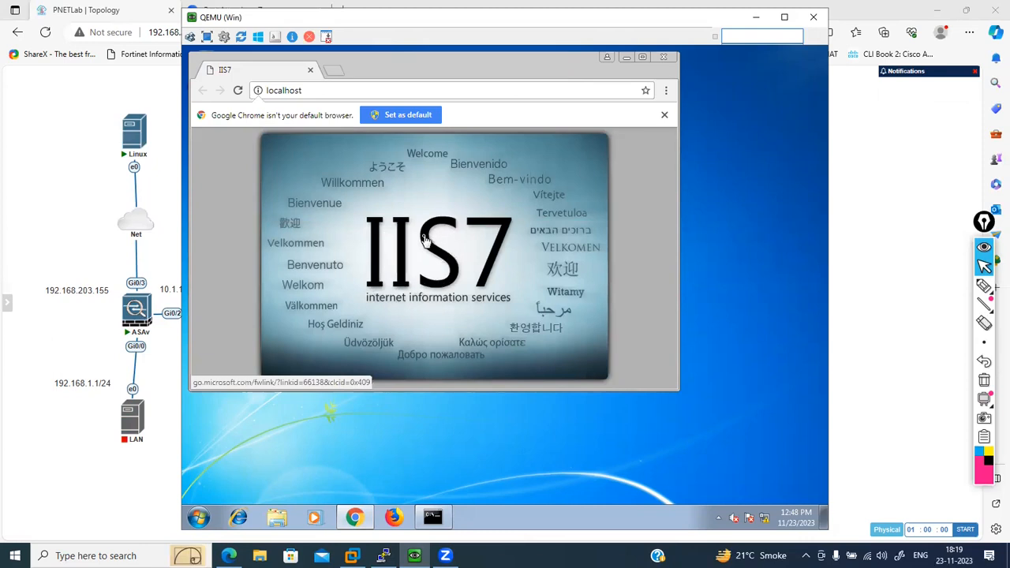
- Load ftp://localhost in the Win host's Chrome to check its FTP service, and minimize the console
click(423, 87)
click(423, 87)
text(ftp://)
key(Return)
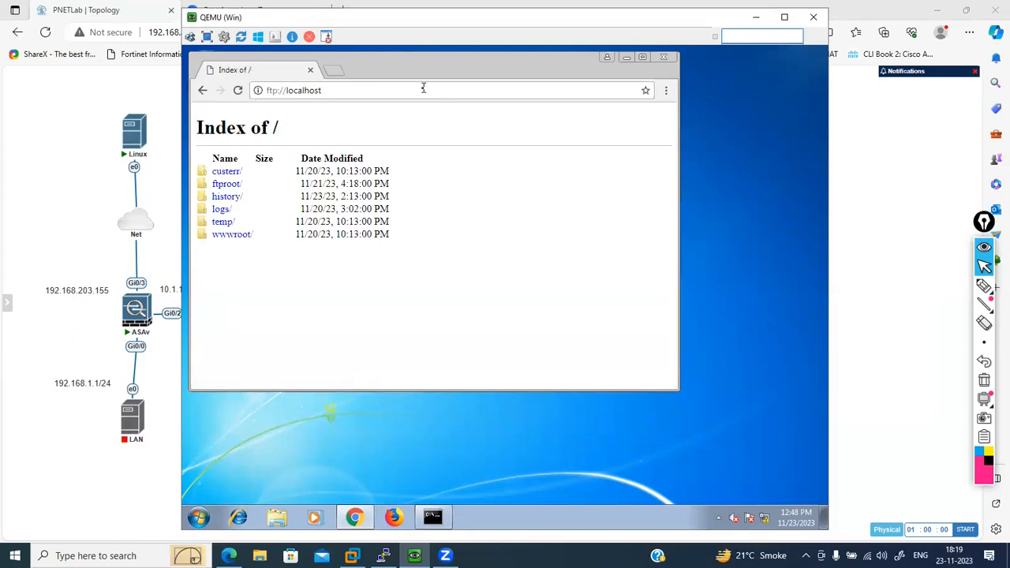
click(756, 17)
- Open the Linux node's console and ping 10.1.1.2 from its terminal, stopping after a few packets
click(133, 140)
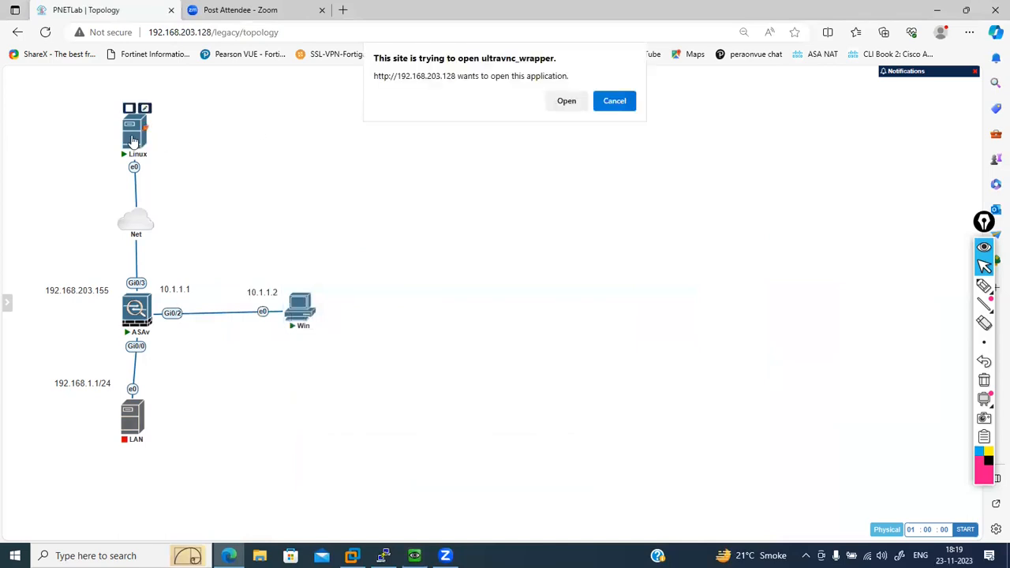
click(570, 101)
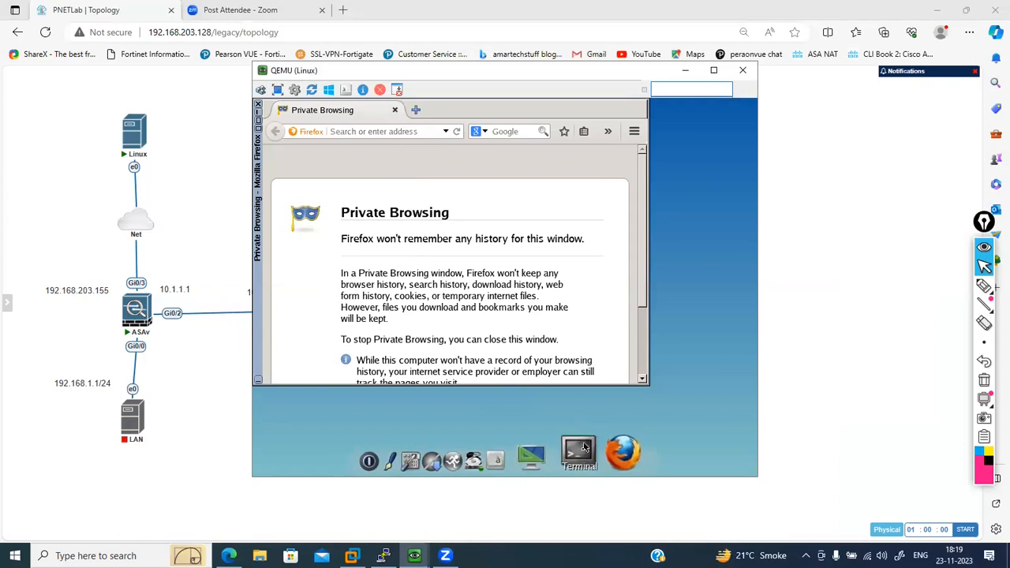
click(582, 453)
text(ping 10.1.1.1)
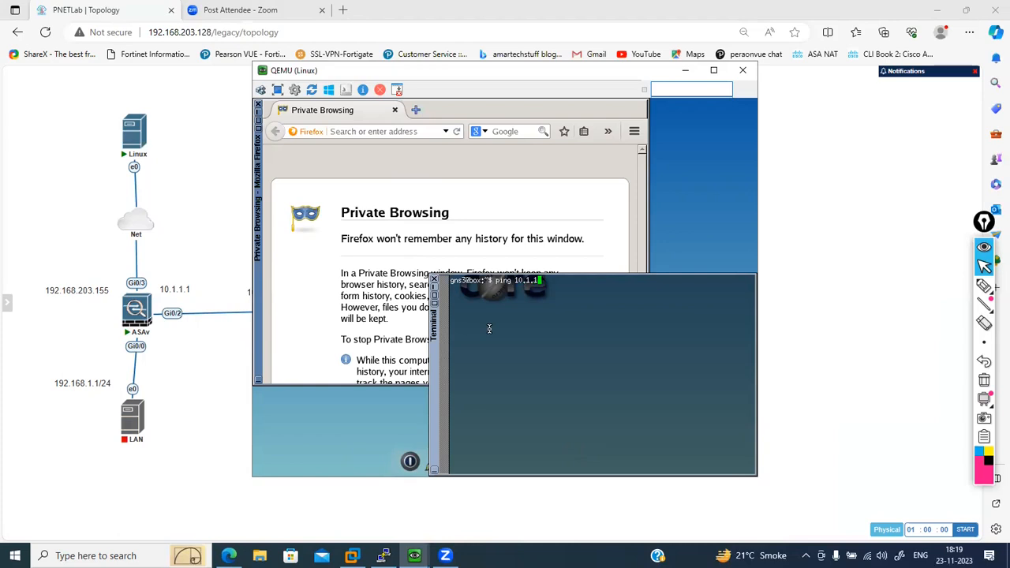
key(BackSpace)
text(2)
key(Return)
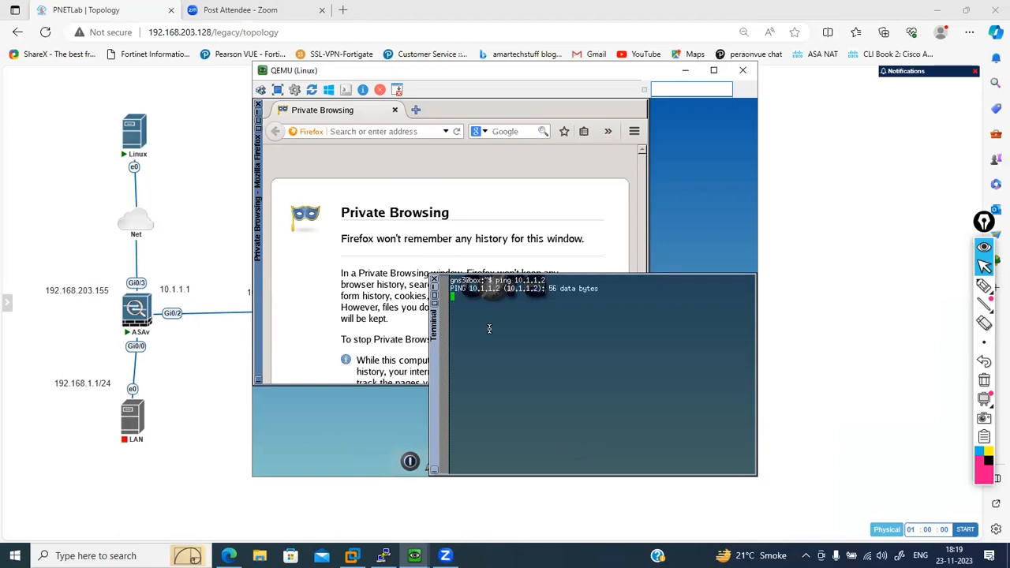
key(ctrl+c)
key(Return)
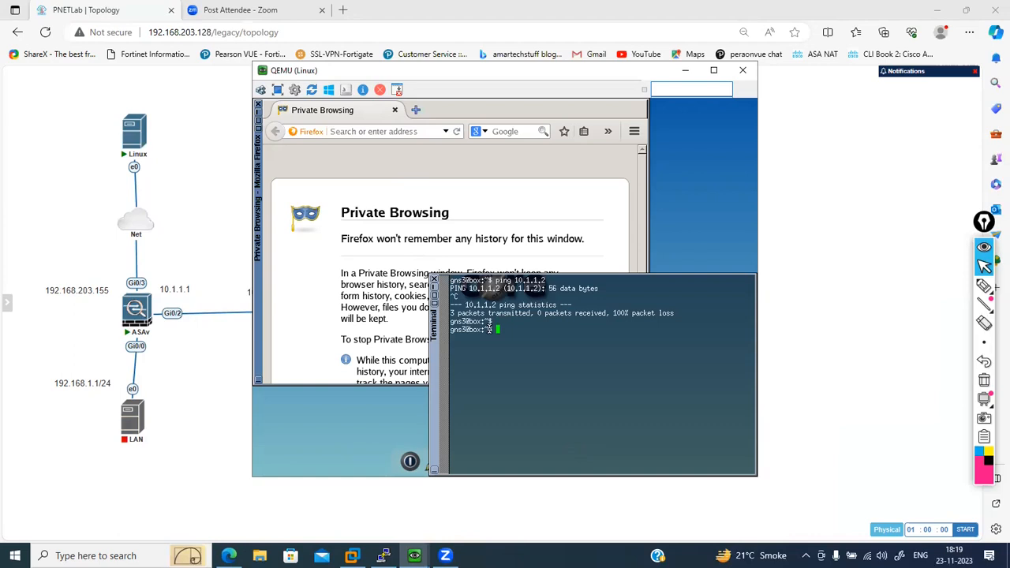
- Run ifconfig on the Linux host and highlight the IP address of eth0
text(ifconfig)
key(Return)
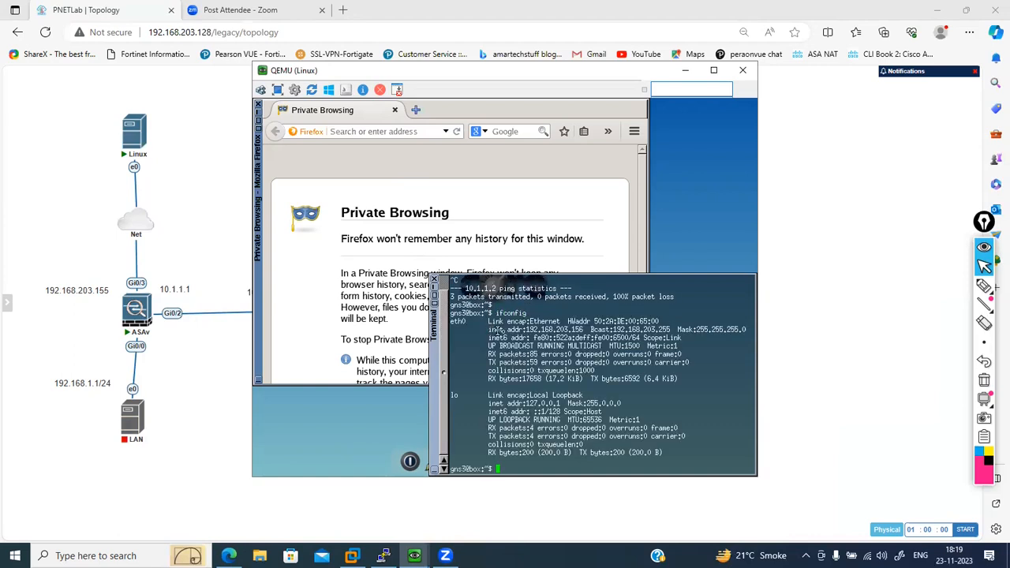
drag(584, 330, 527, 329)
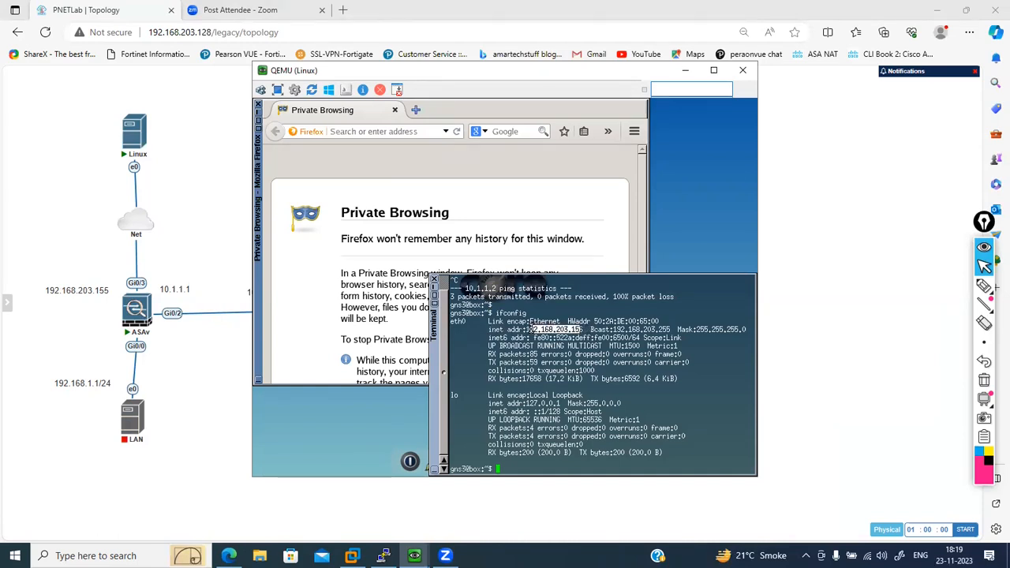
key(Return)
key(Return)
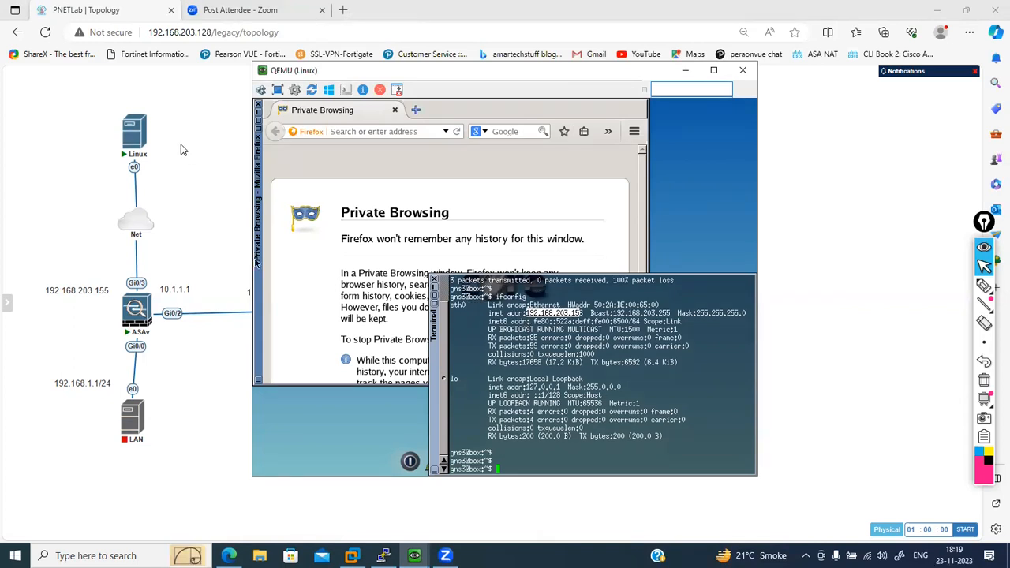
- Add a text label reading 192.168.203.155 to the topology and place it beside the Linux node
right_click(169, 138)
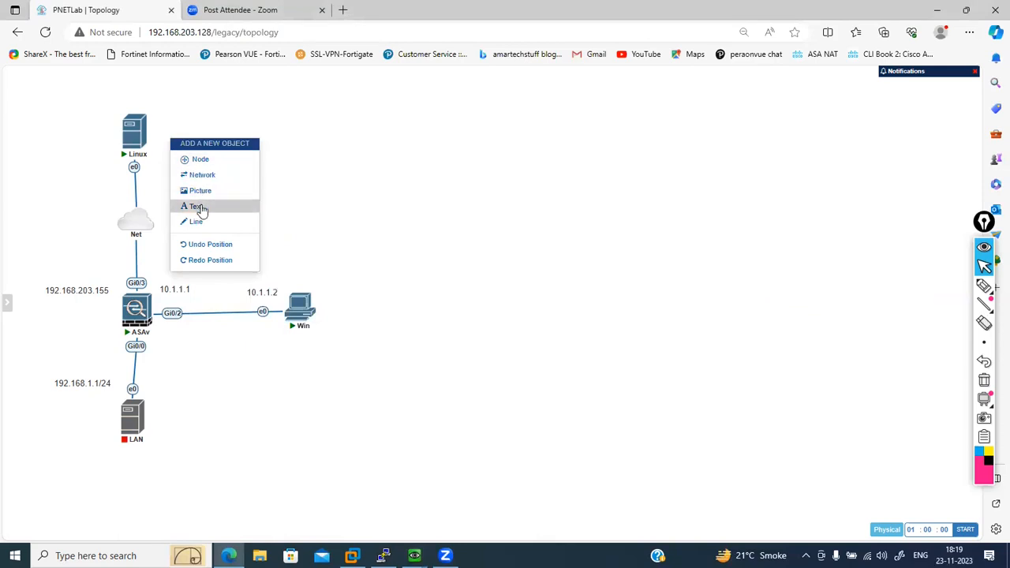
click(201, 207)
click(226, 214)
key(ctrl+v)
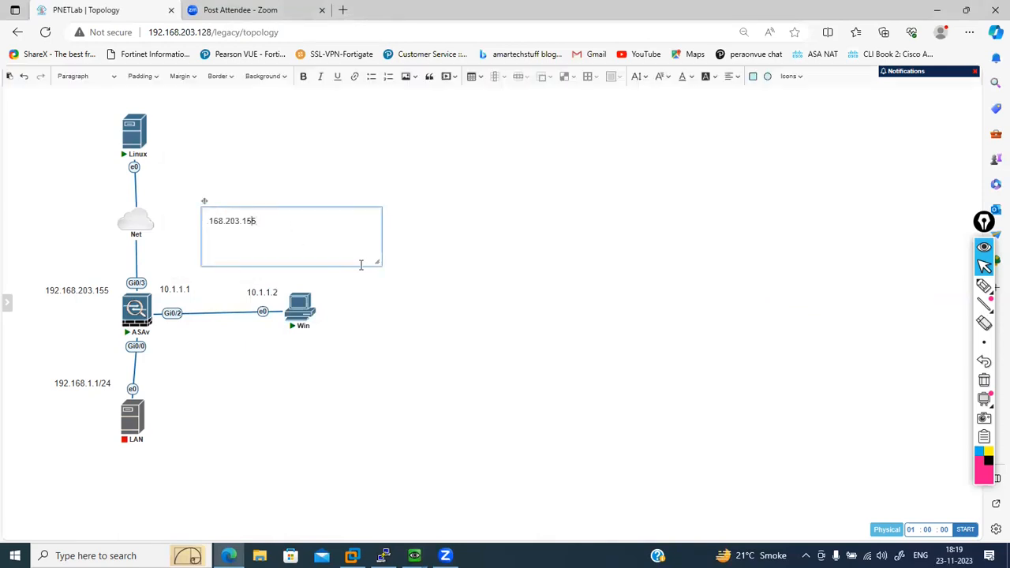
text(192.)
drag(378, 262, 311, 234)
text(.)
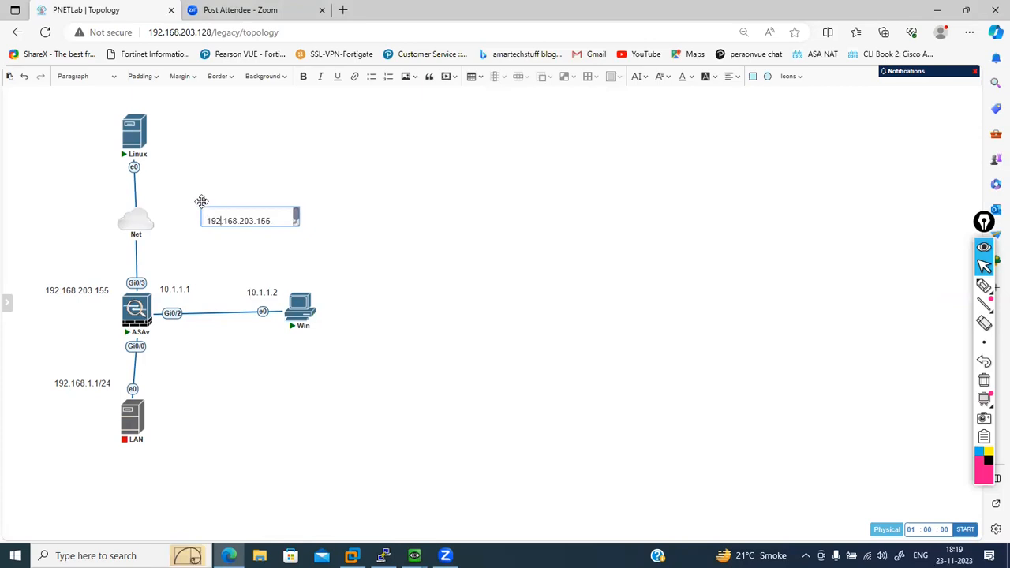
drag(172, 182, 23, 112)
click(212, 191)
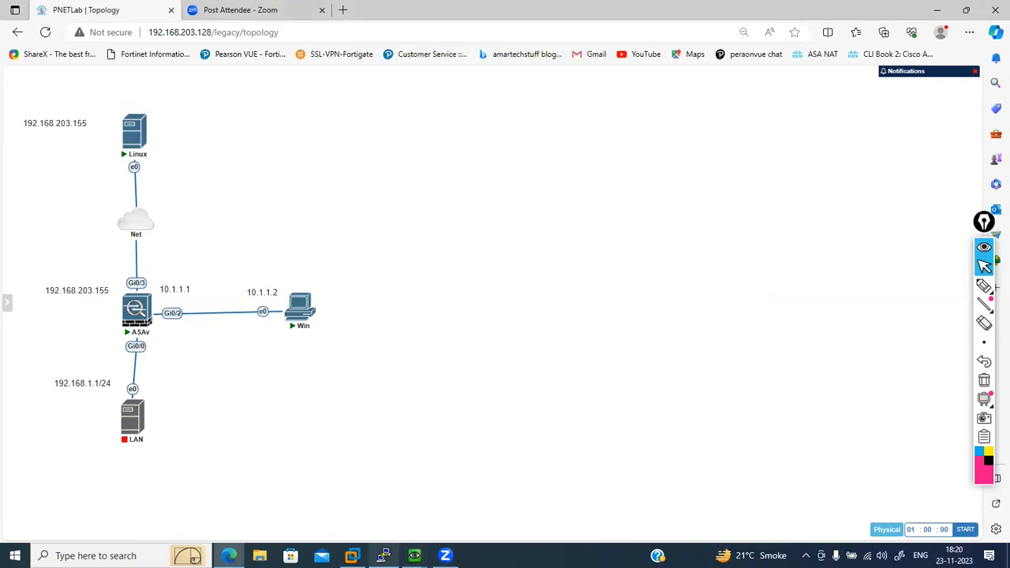
click(384, 556)
mouse_move(414, 556)
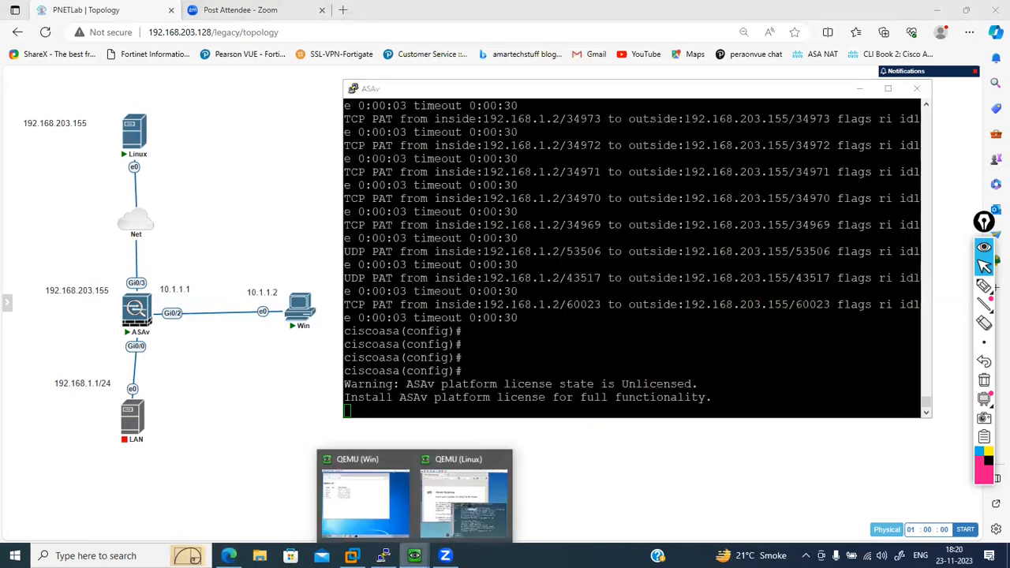
click(463, 497)
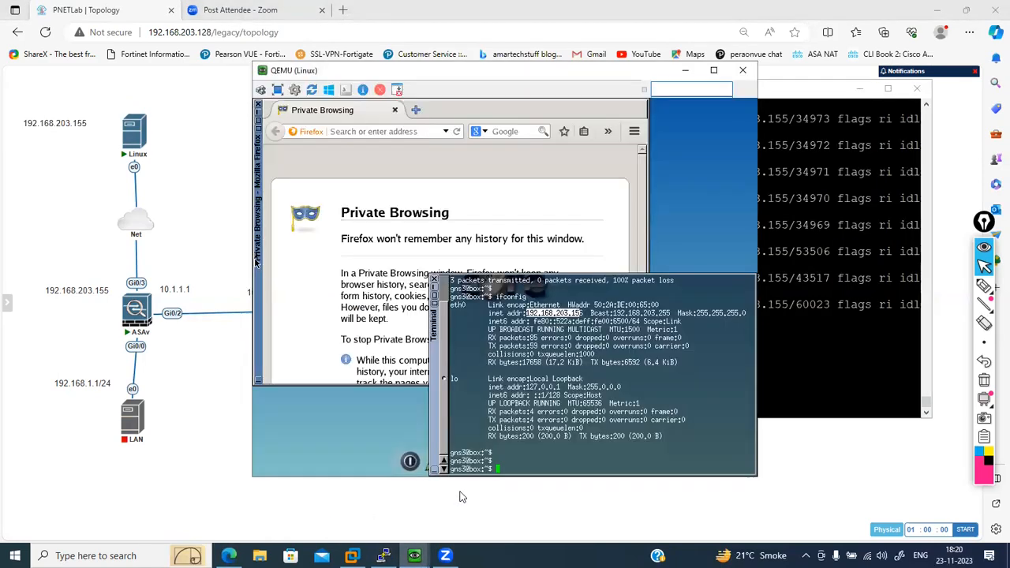
click(379, 132)
text(http://)
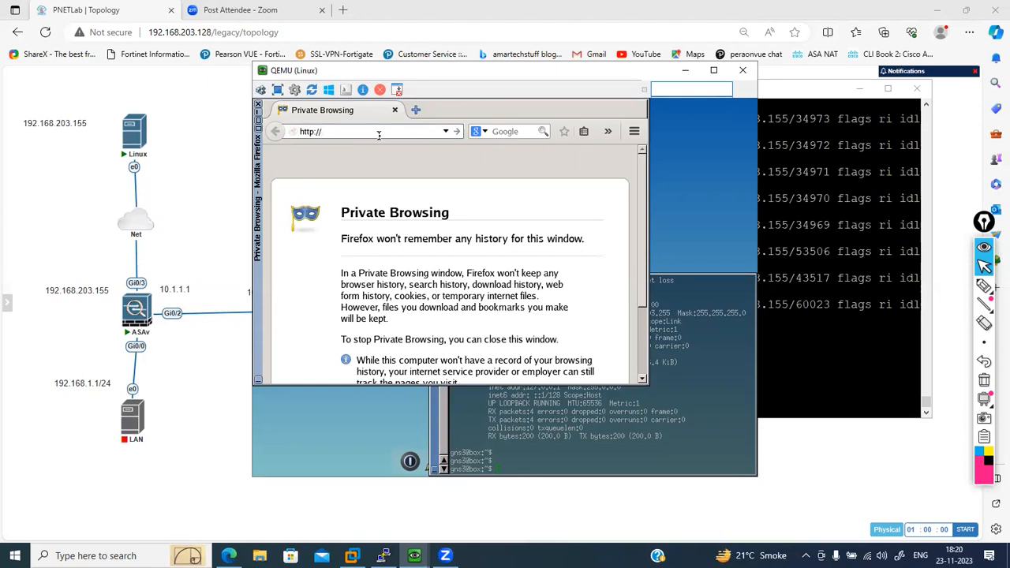
text(192.168)
text(.20)
text(3.148)
key(Return)
click(381, 133)
key(BackSpace)
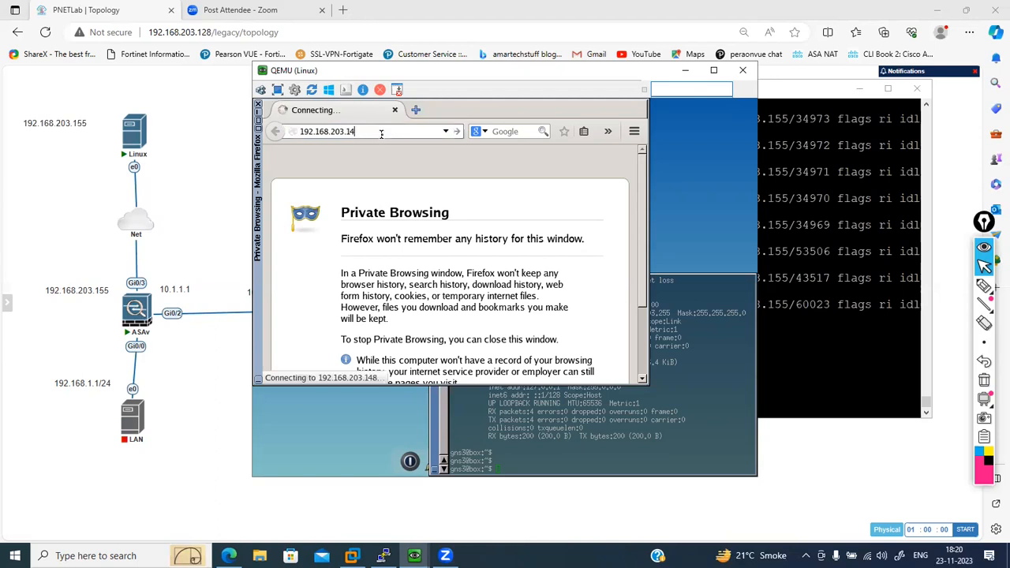
text(8)
key(Return)
- Load 192.168.203.149 in the Linux host's Firefox
click(381, 132)
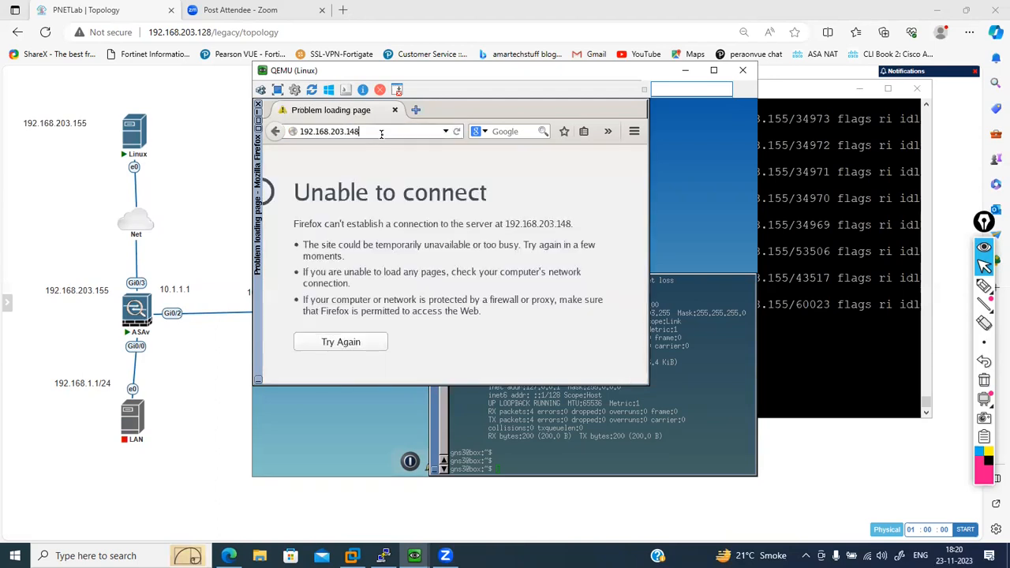
key(BackSpace)
text(9)
key(Return)
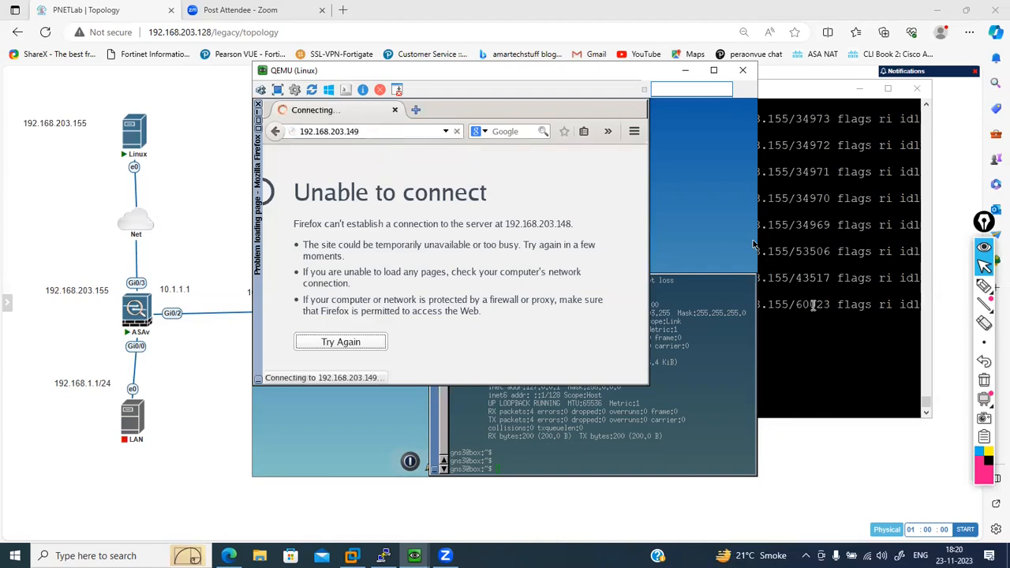
key(super)
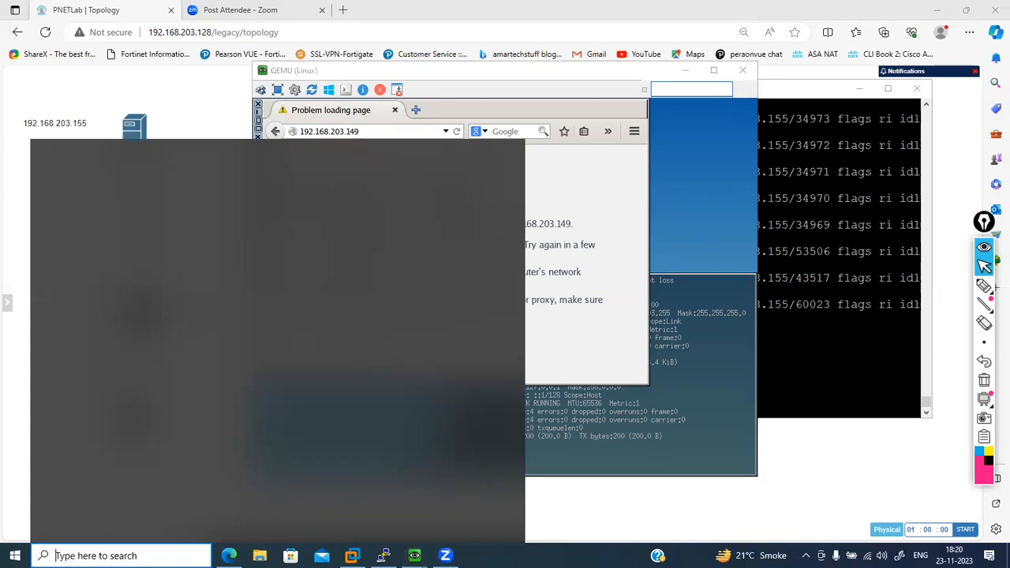
text(d)
key(Escape)
text(pi)
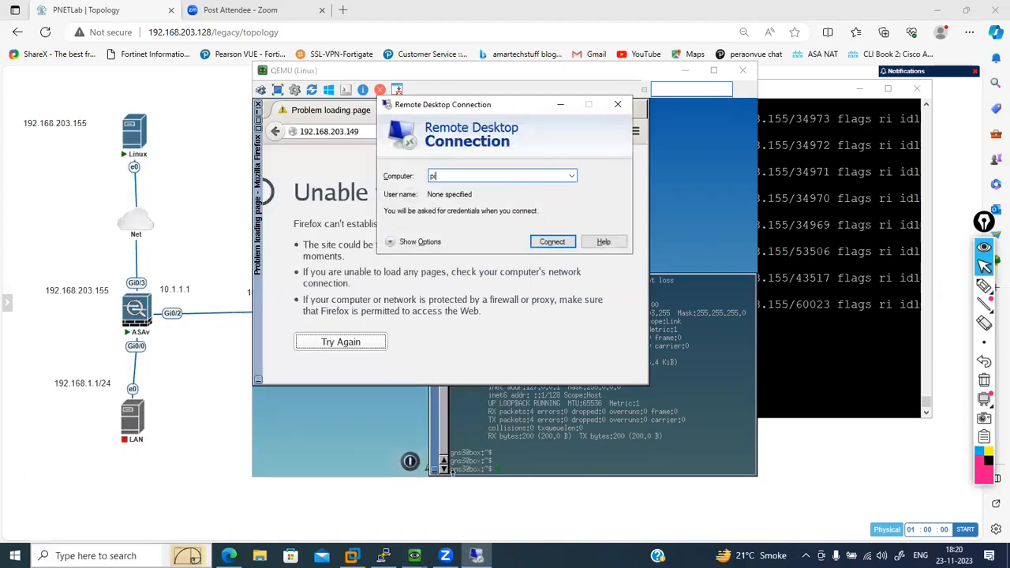
key(BackSpace)
key(BackSpace)
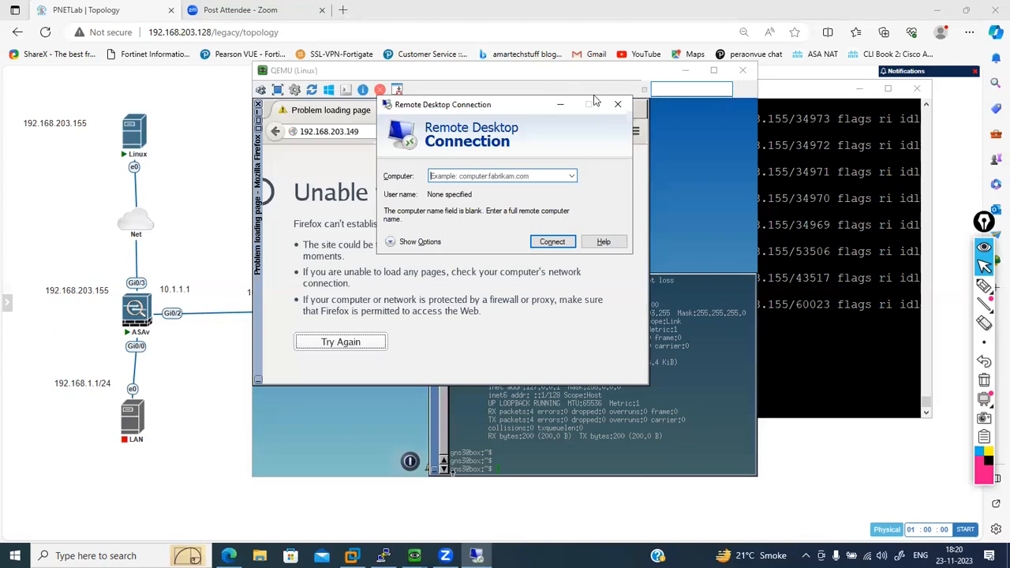
click(617, 104)
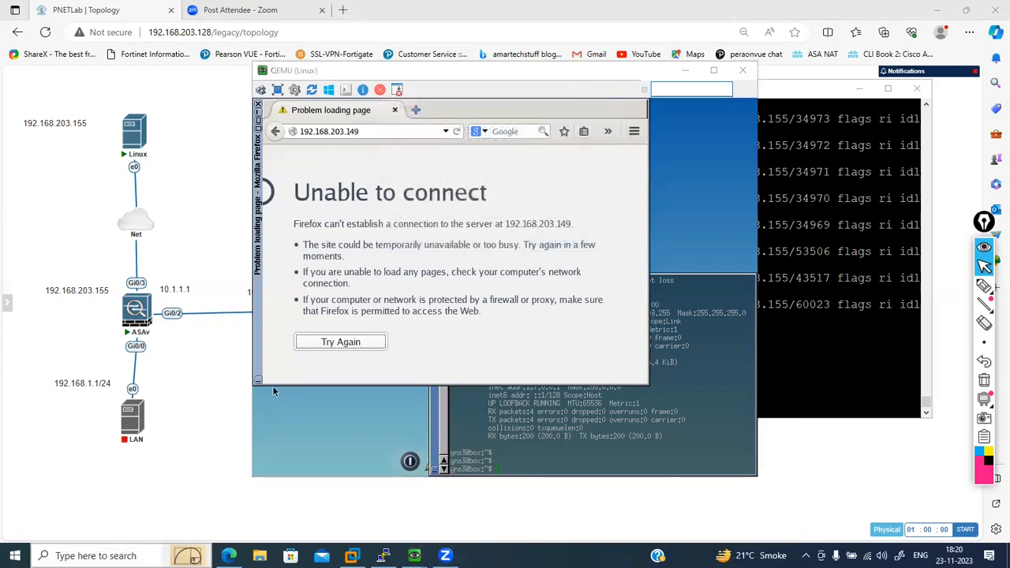
- Ping 192.168.203.149 from the local PC's Command Prompt, and close the prompt
key(super)
text(cmd)
key(Return)
text(ping 192.168.20)
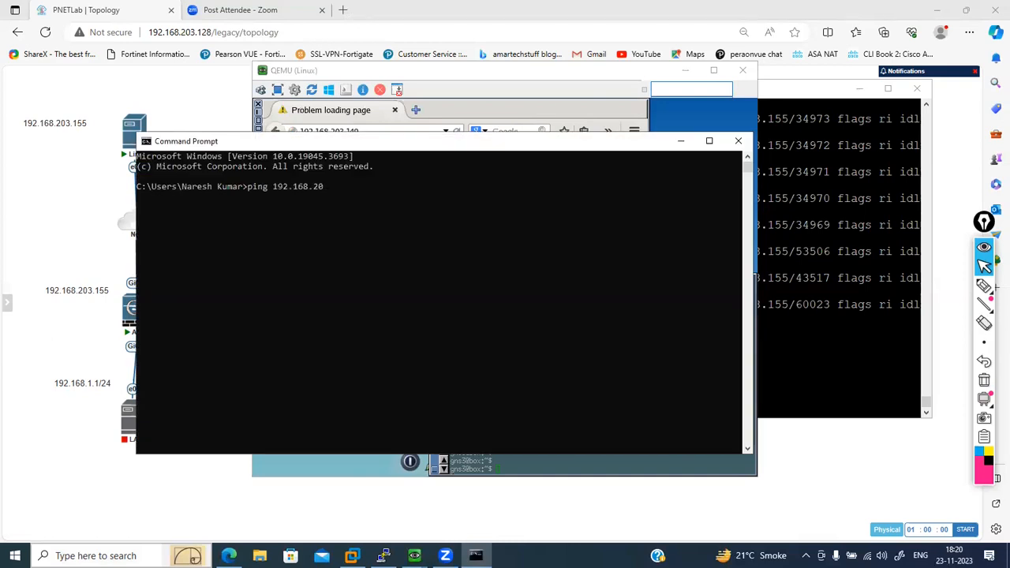
text(3.149)
key(Return)
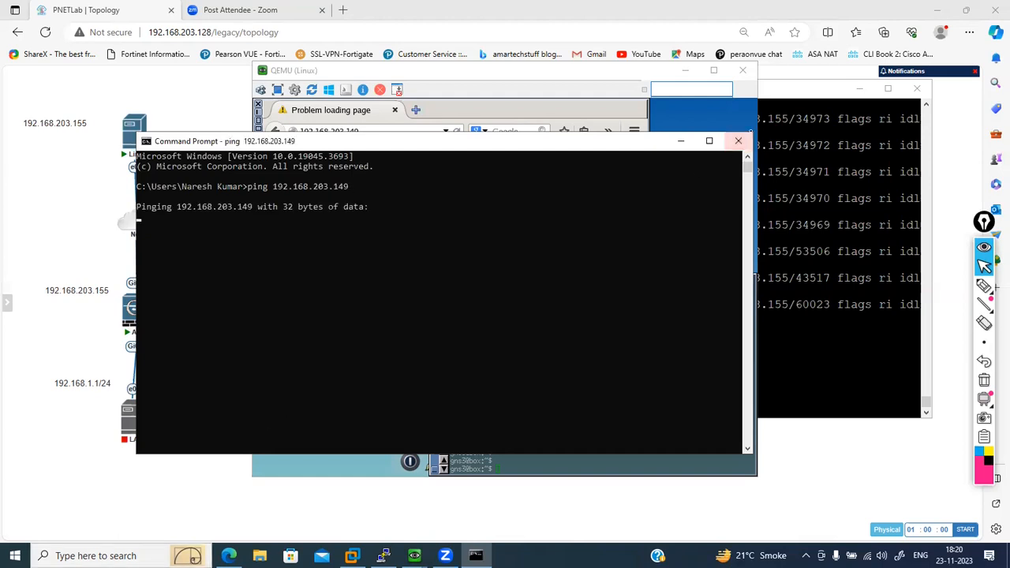
click(738, 140)
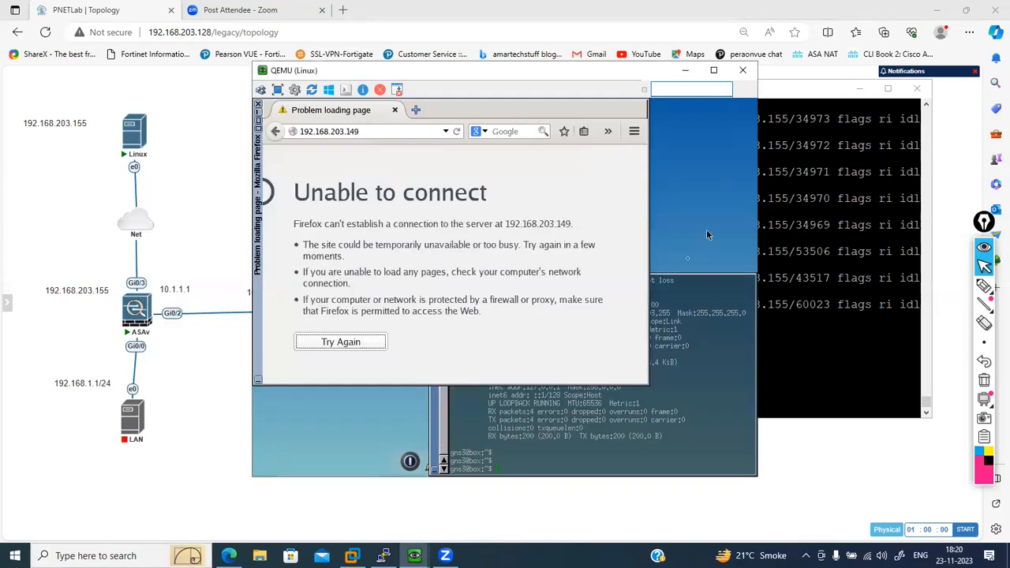
- Create a network object named DMZ-IP in the ASAv's configuration mode
click(824, 278)
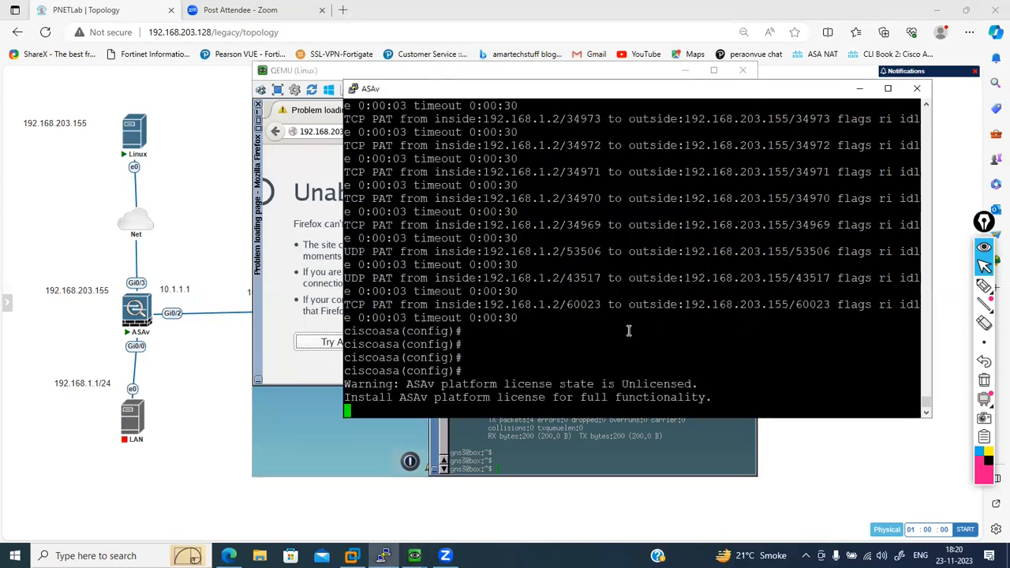
key(Return)
key(Return)
key(Return)
key(Return)
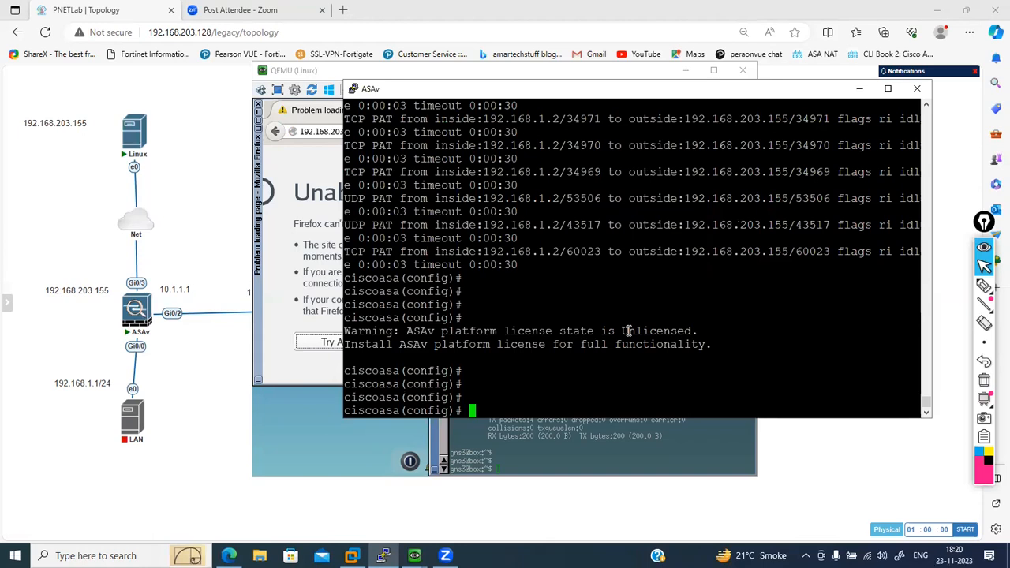
text(object net)
key(Tab)
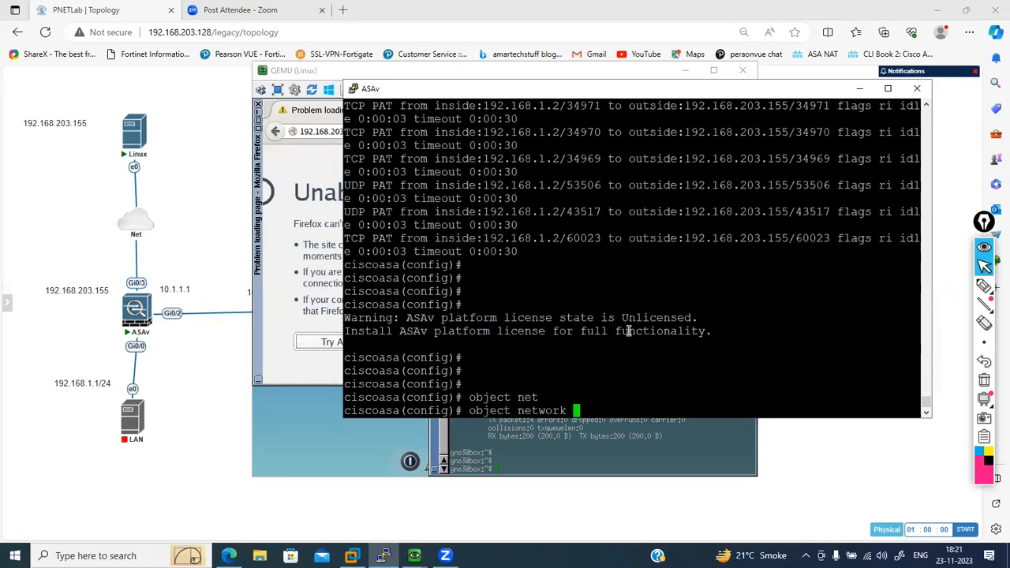
text(H)
key(BackSpace)
key(BackSpace)
key(BackSpace)
text(WAN)
text(-IP)
key(BackSpace)
key(BackSpace)
key(BackSpace)
key(BackSpace)
key(BackSpace)
key(BackSpace)
text(DMZ-IP)
key(Return)
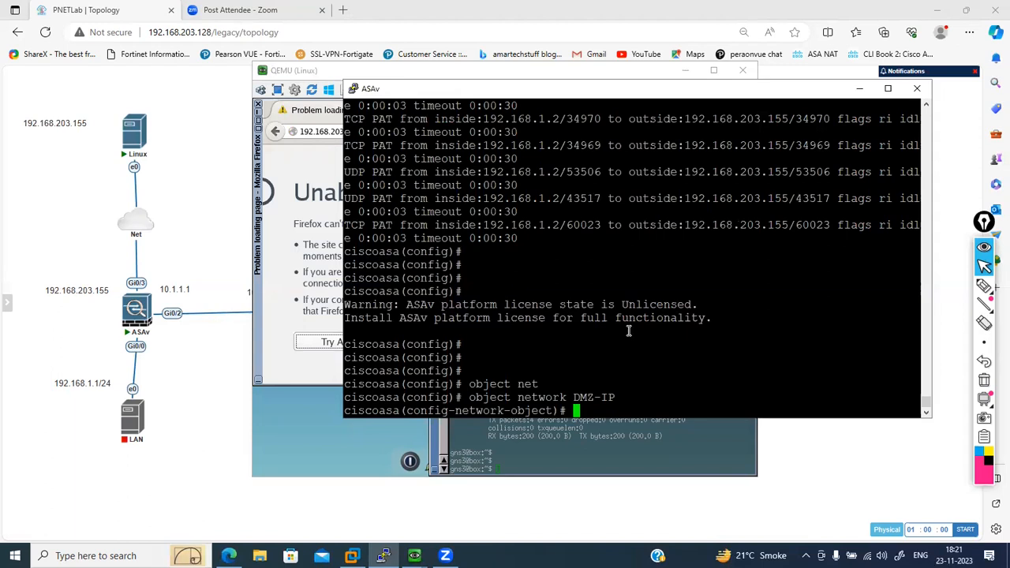
- Set the DMZ-IP object's host address to 192.168.203.149
text(hos)
key(Tab)
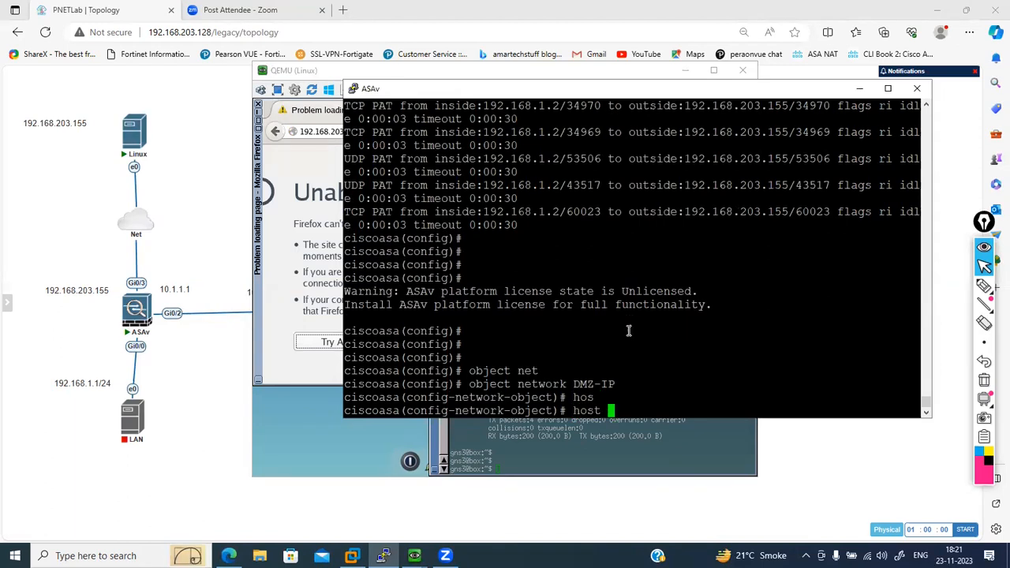
text(192.168.2-)
key(BackSpace)
text(0)
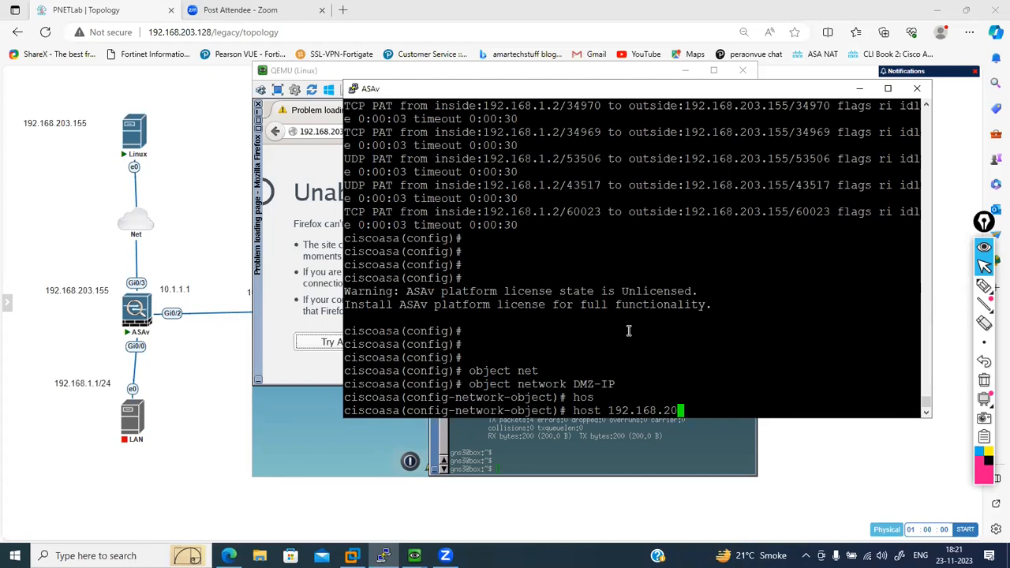
text(3.149)
key(Return)
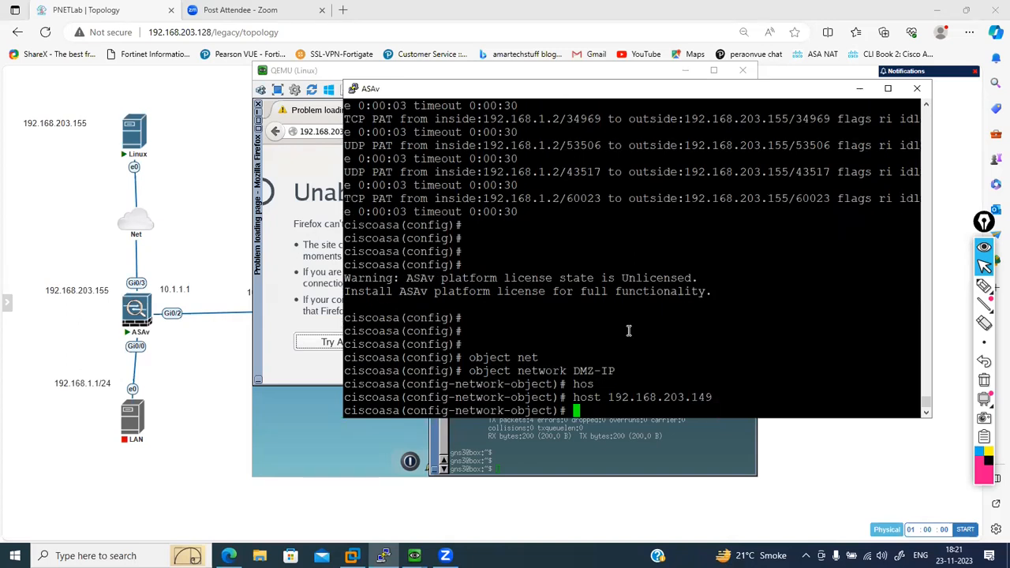
- Give the DMZ-IP object the description DMZ-PIP
text(des)
key(Tab)
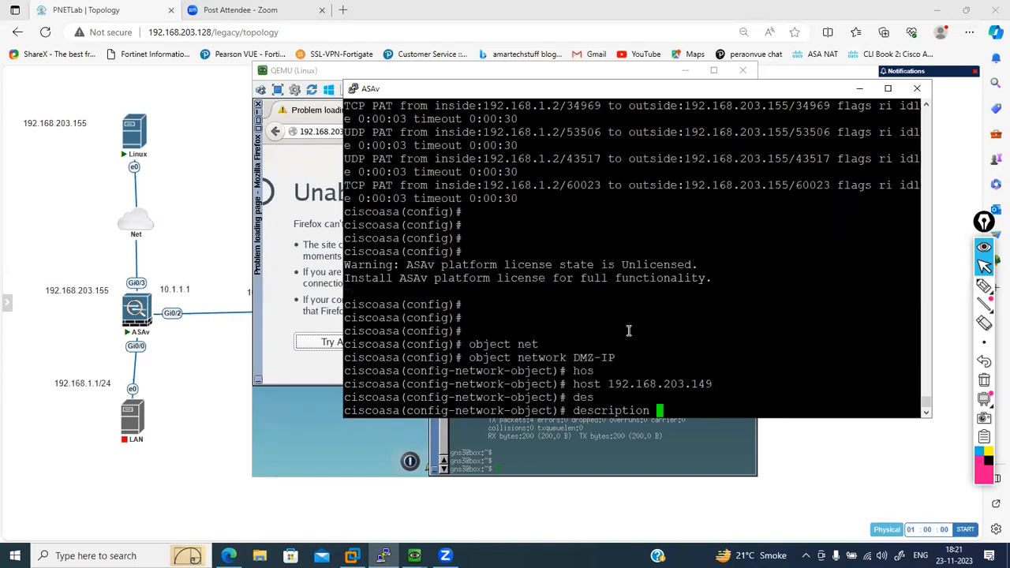
text(DMZ-)
text(N)
text(AT)
key(BackSpace)
key(BackSpace)
key(BackSpace)
key(BackSpace)
key(BackSpace)
text(Z-PIP)
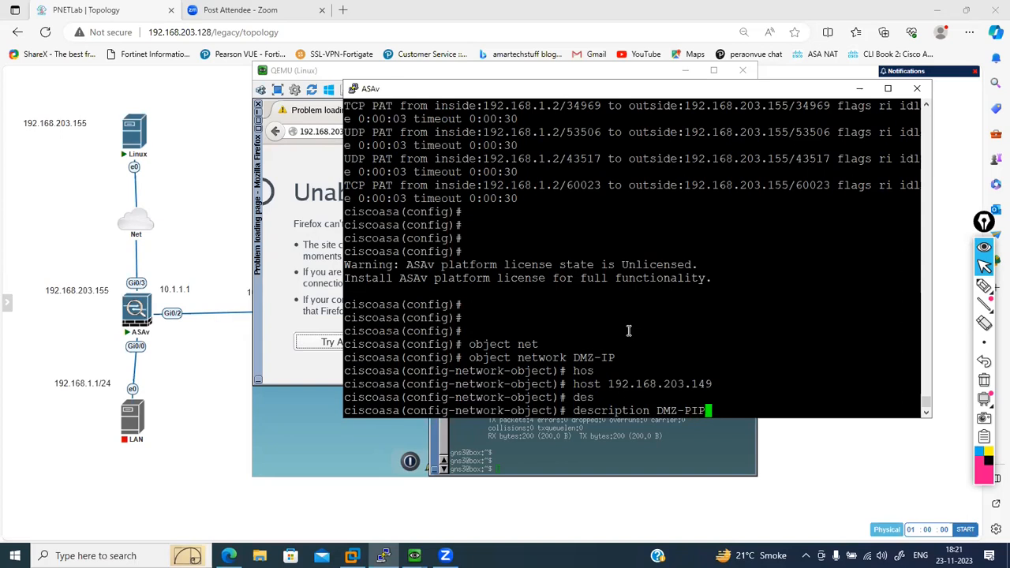
key(Return)
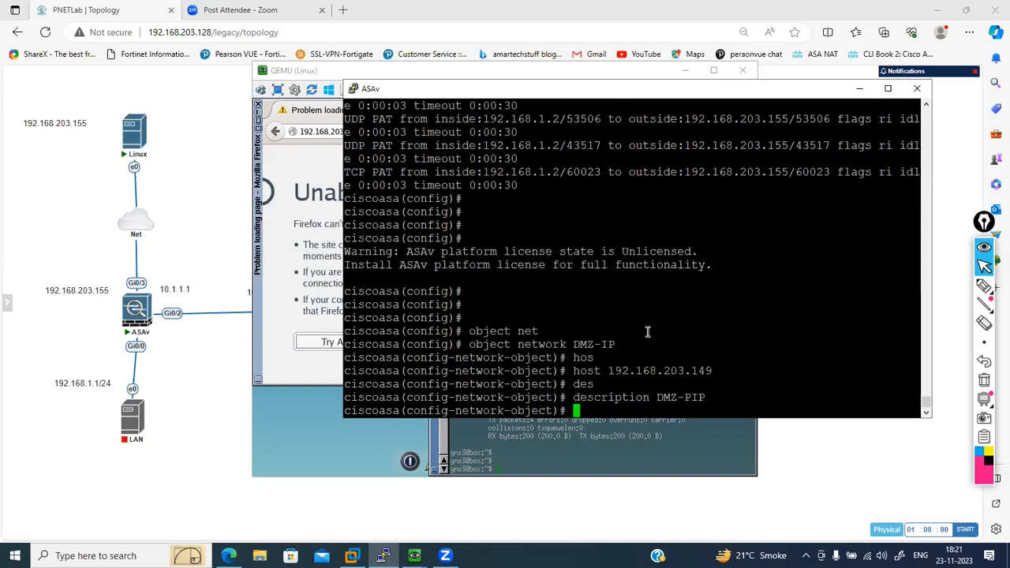
key(Return)
key(Return)
key(Return)
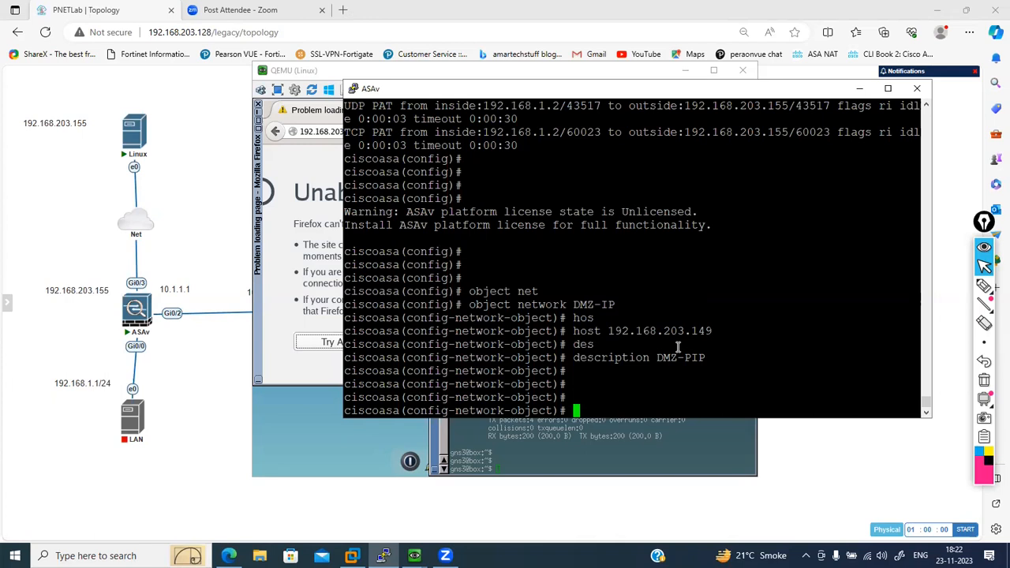
- Exit the DMZ-IP object and create a network object named H_10.1.1.2
text(exit)
key(Return)
text(obje)
key(Tab)
text(ne)
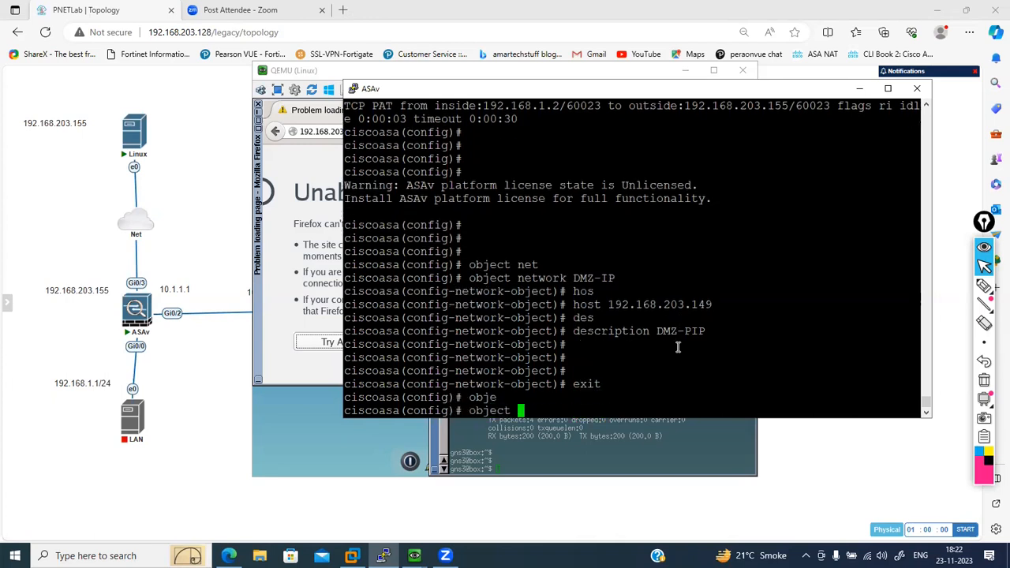
text(t)
key(Tab)
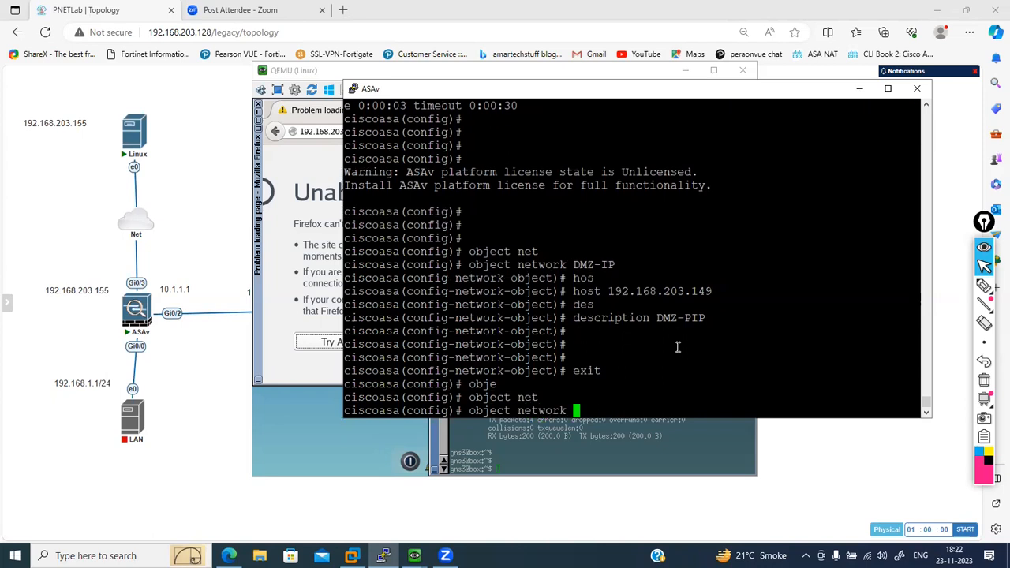
text(H )
text(10.1.1.2)
key(Return)
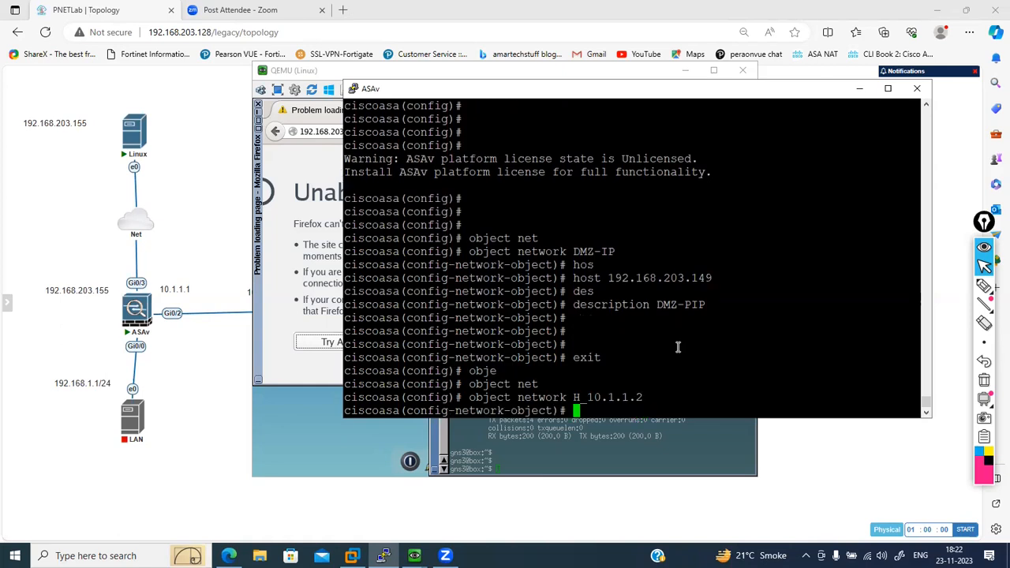
- Set the H_10.1.1.2 object's host address to 10.1.1.2
text(ho)
key(Return)
text(host 10.1.1.2)
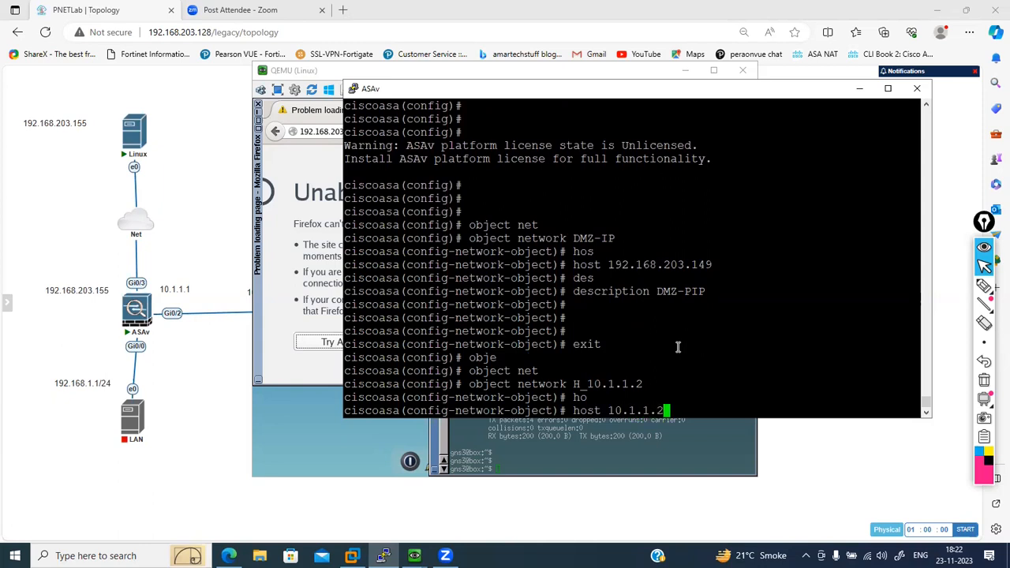
key(Return)
key(Return)
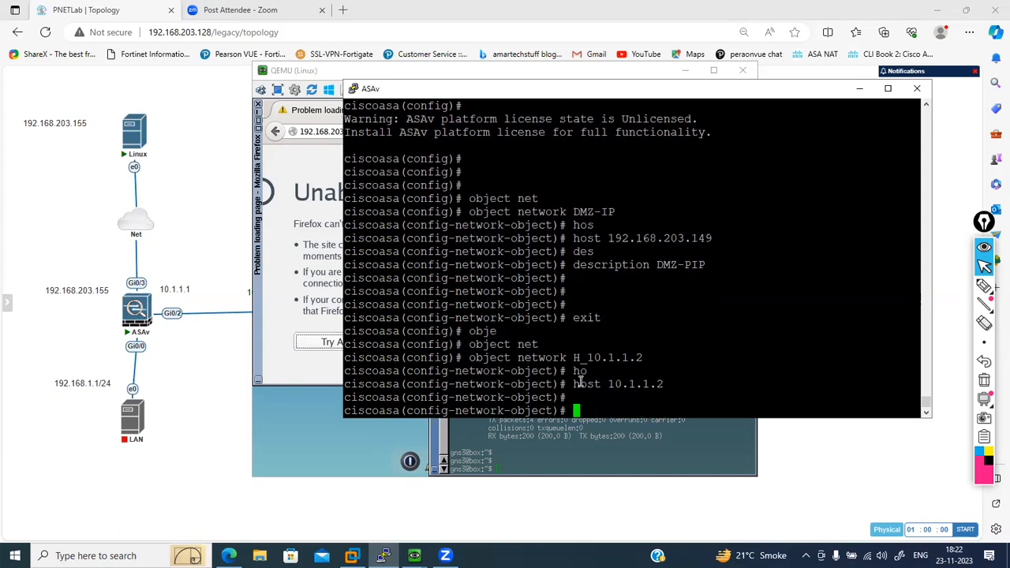
- Switch to the Win server's console and try to load gmail.com in a new browser tab
click(414, 555)
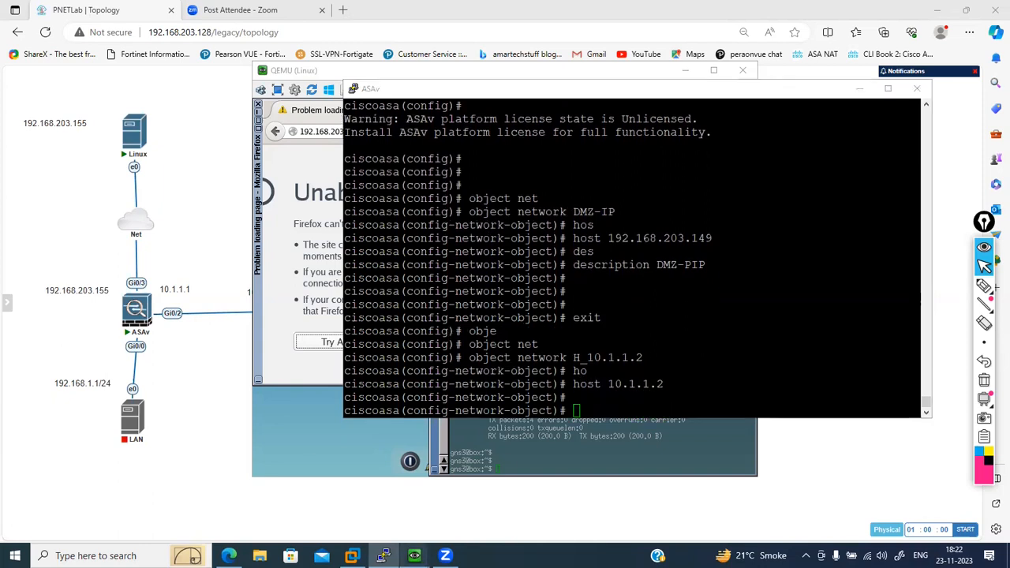
click(344, 484)
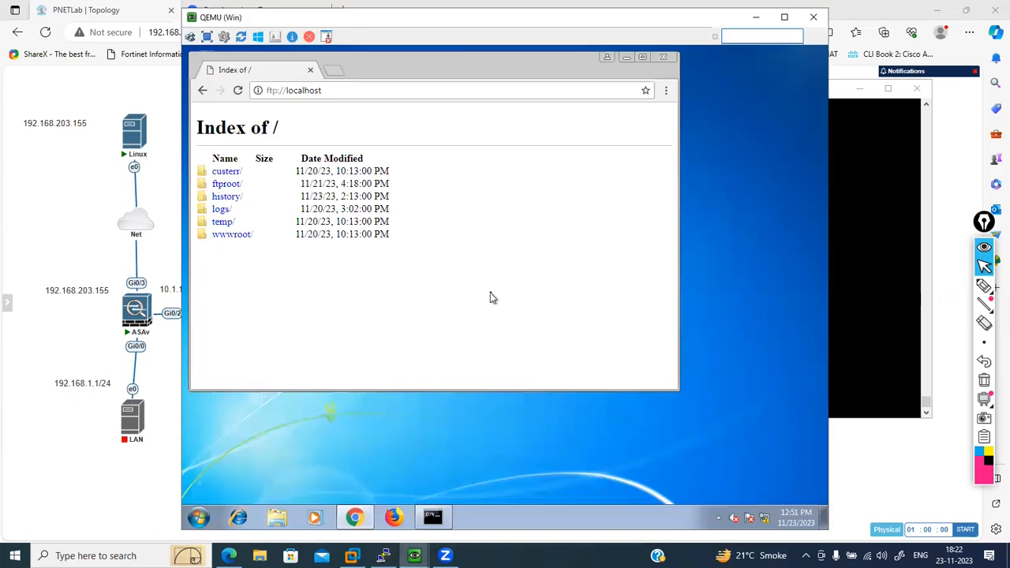
click(334, 73)
text(gmail)
key(Return)
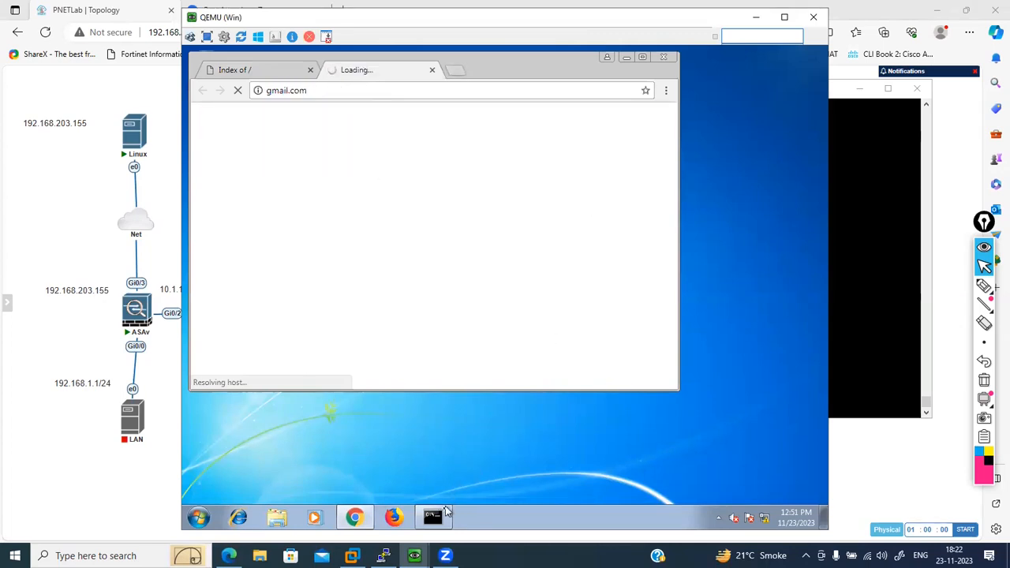
- Ping the gateway 10.1.1.1 from the Win server's command prompt, stopping the ping once replies arrive
click(441, 517)
text(ping 10.1.1.1)
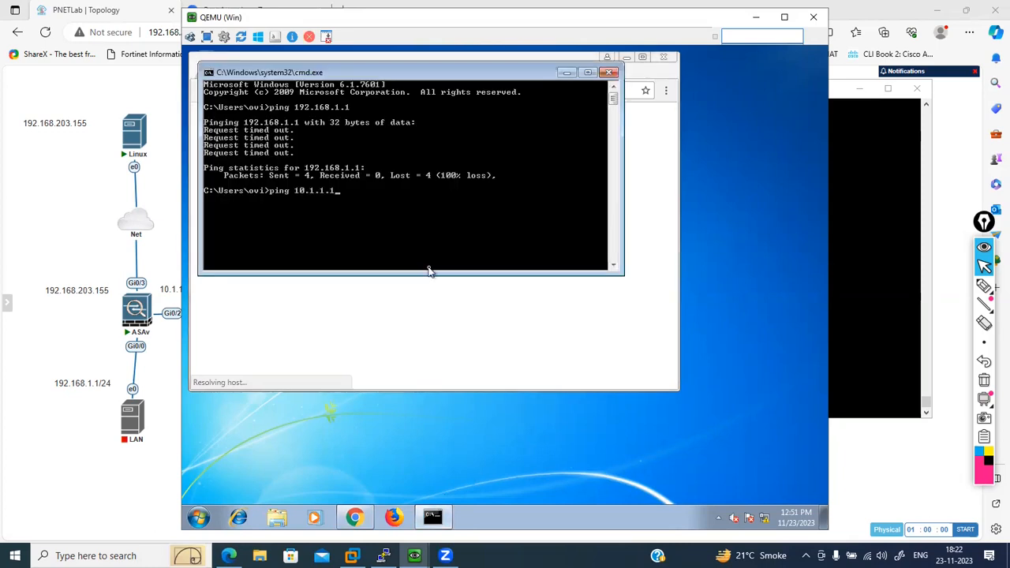
key(Return)
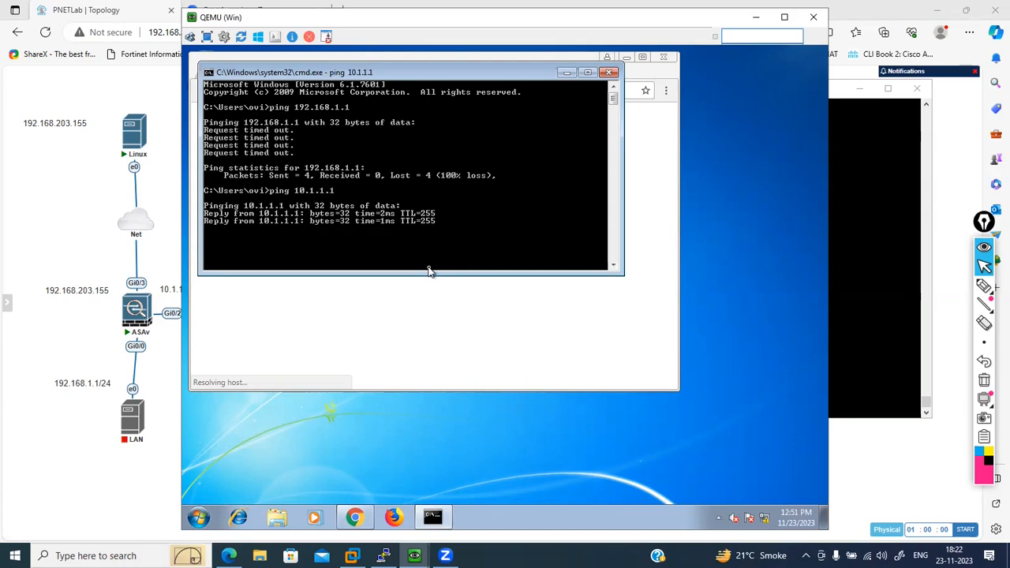
key(ctrl+c)
- Open Network Connections with ncpa.cpl, examine the Local Area Connection's IP details, and close the network windows
text(ncpa.cpl)
key(Return)
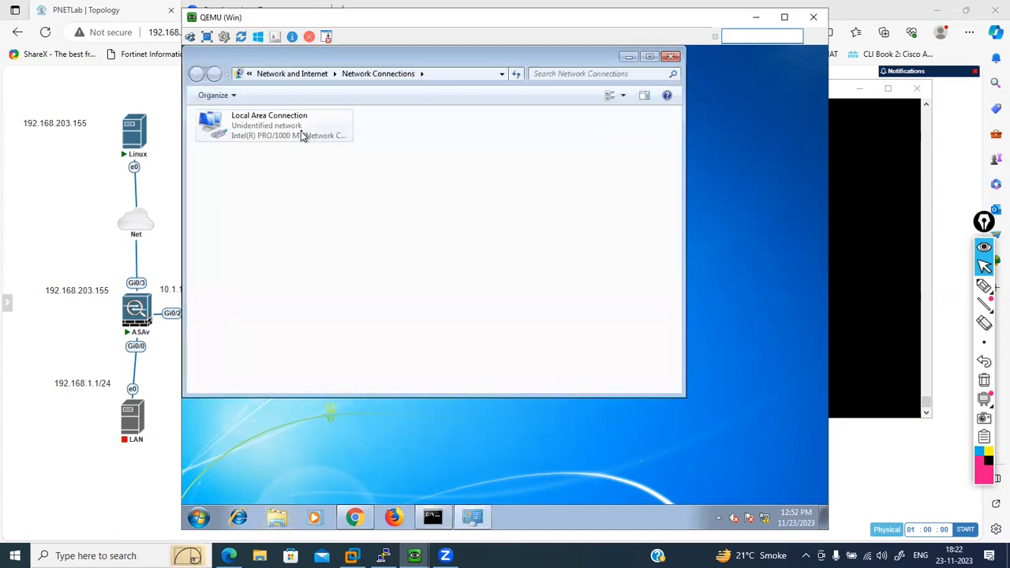
double_click(308, 135)
click(439, 273)
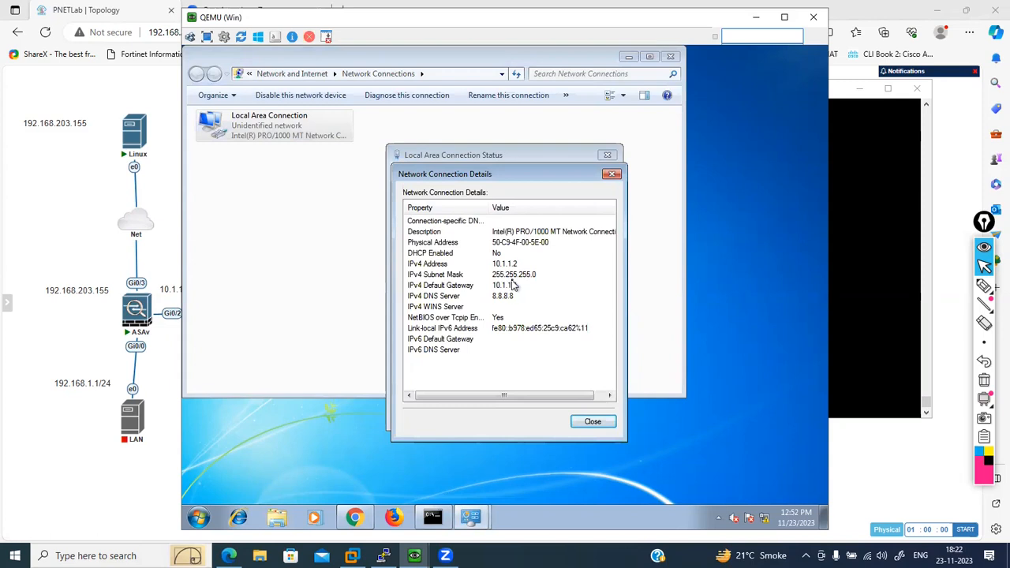
click(611, 173)
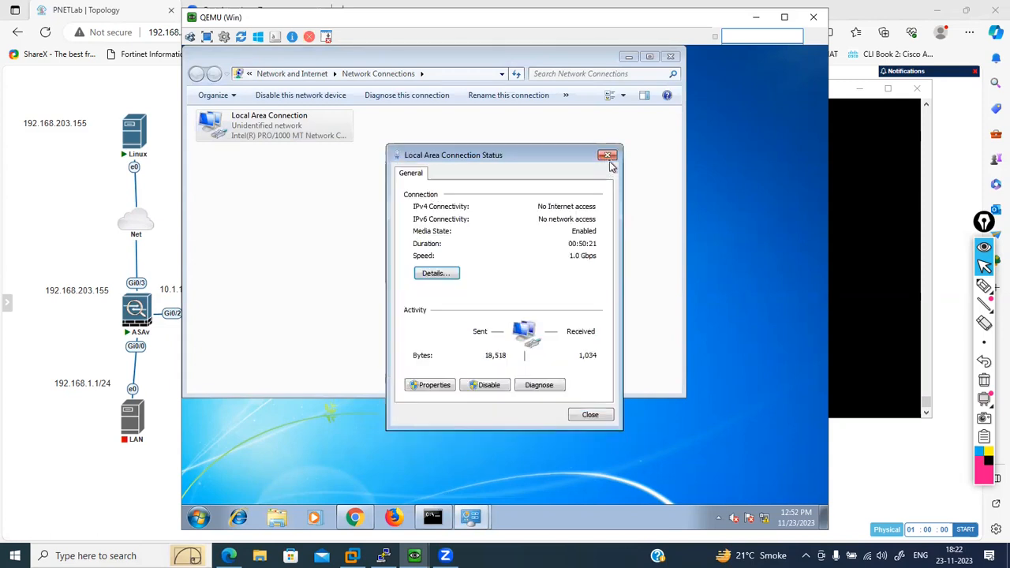
click(607, 155)
click(670, 56)
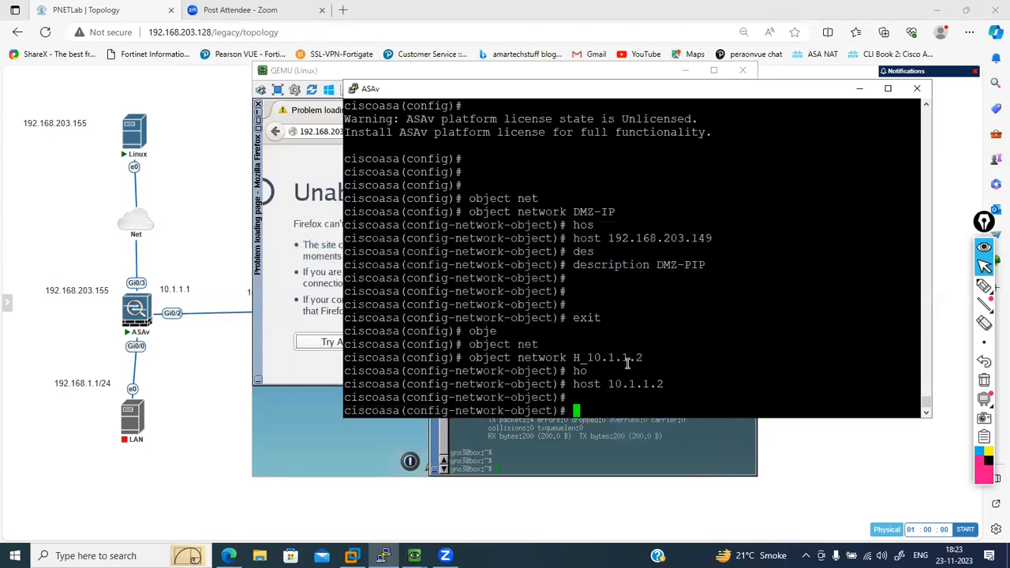
drag(470, 357, 658, 360)
click(480, 359)
click(661, 361)
- Begin a nat command under the H_10.1.1.2 object on the ASAv with the interface pair (dMZ,outside)
text(nat (dmz)
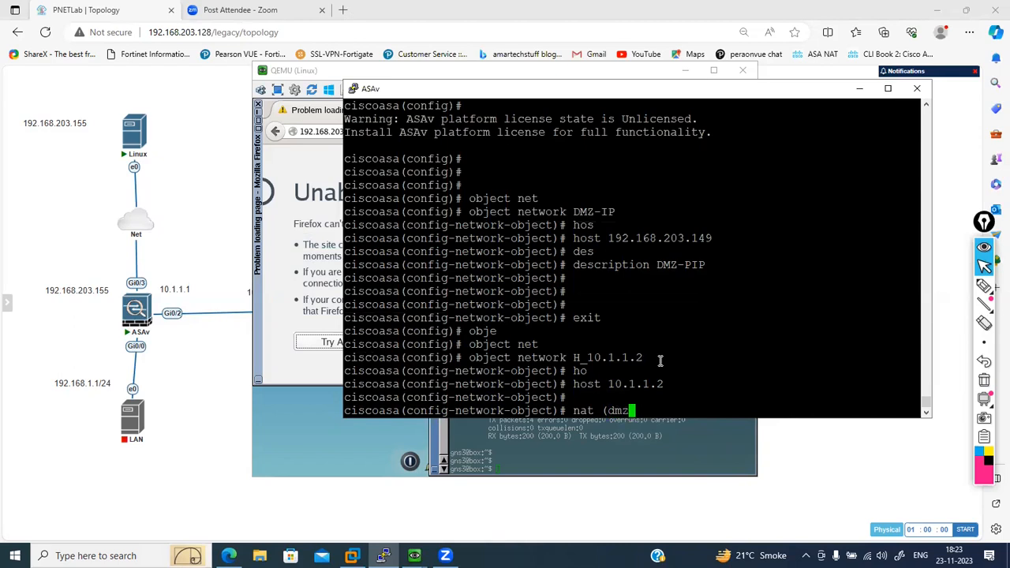
key(BackSpace)
key(BackSpace)
key(Tab)
text(,our)
key(Tab)
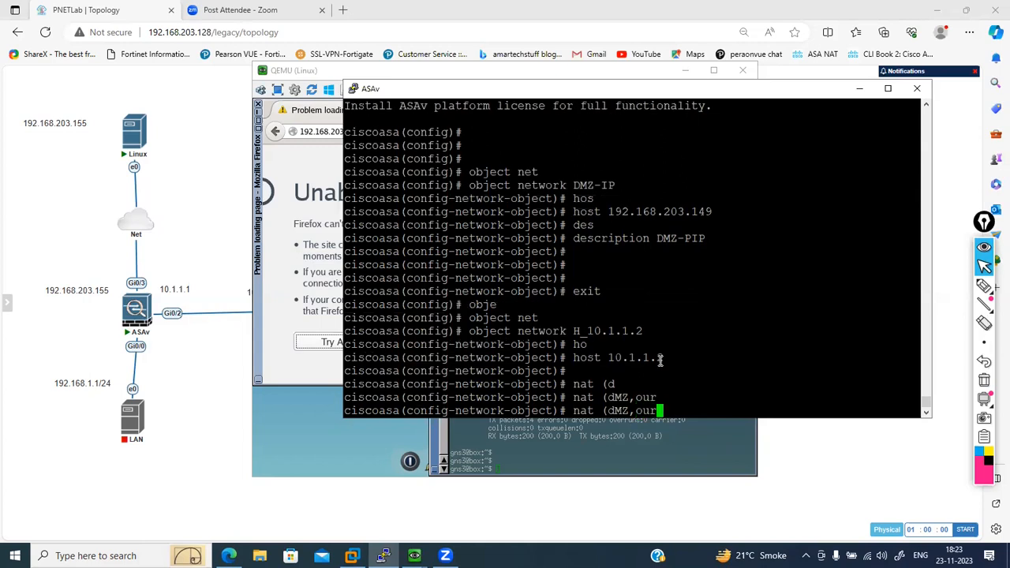
key(BackSpace)
text(t)
key(Tab)
text())
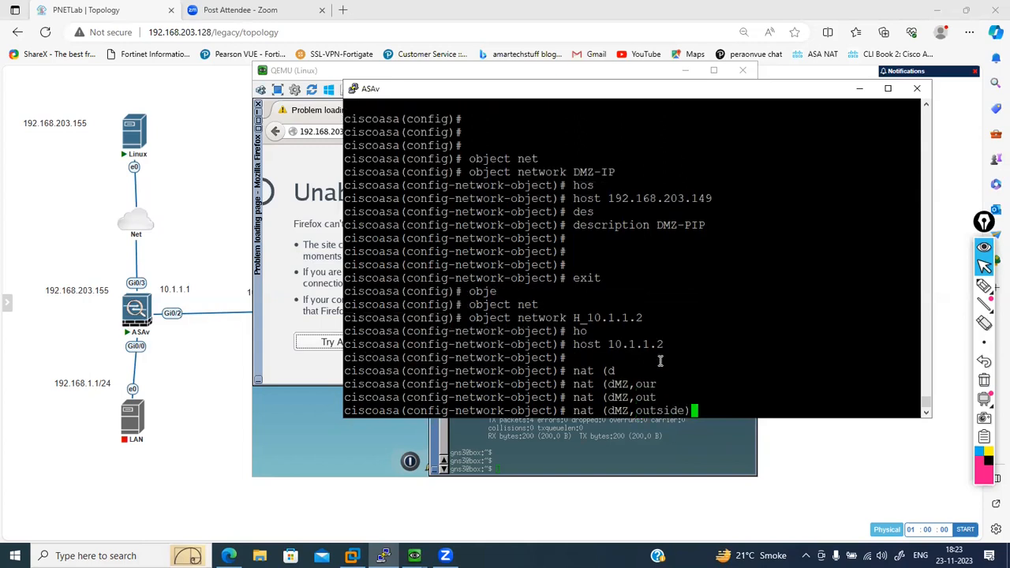
text( st)
- Make the dMZ-to-outside NAT rule static and list the options for its mapped address
key(Tab)
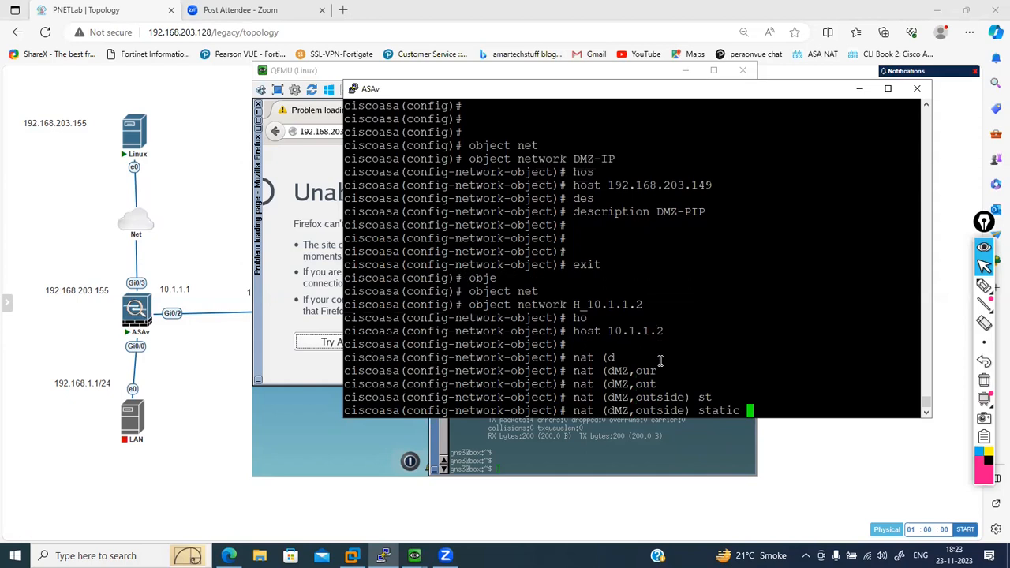
text(?)
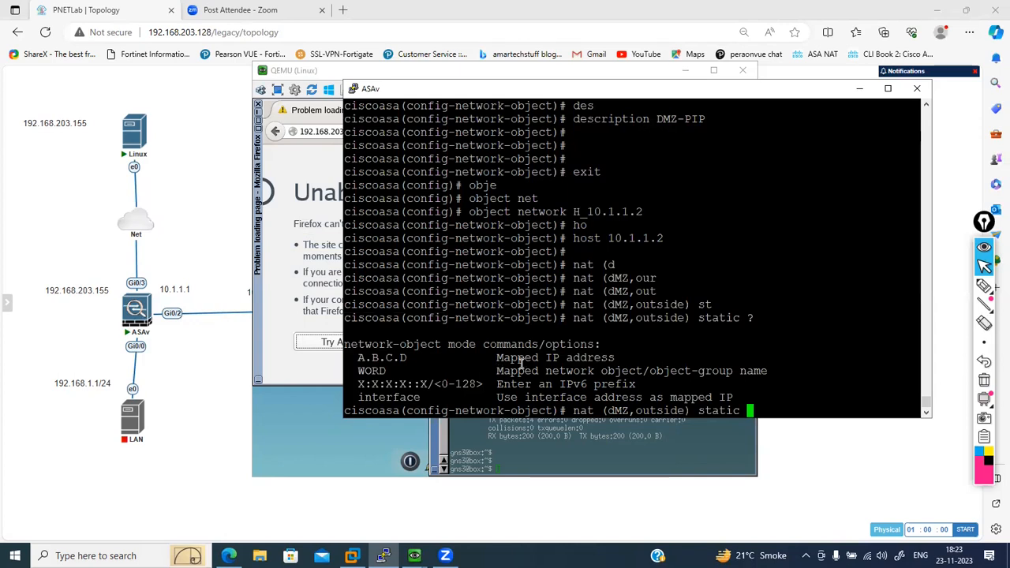
- Map the static dMZ-to-outside NAT rule to 192.168.203.149 and exit the network object configuration
text(192.168.203.149)
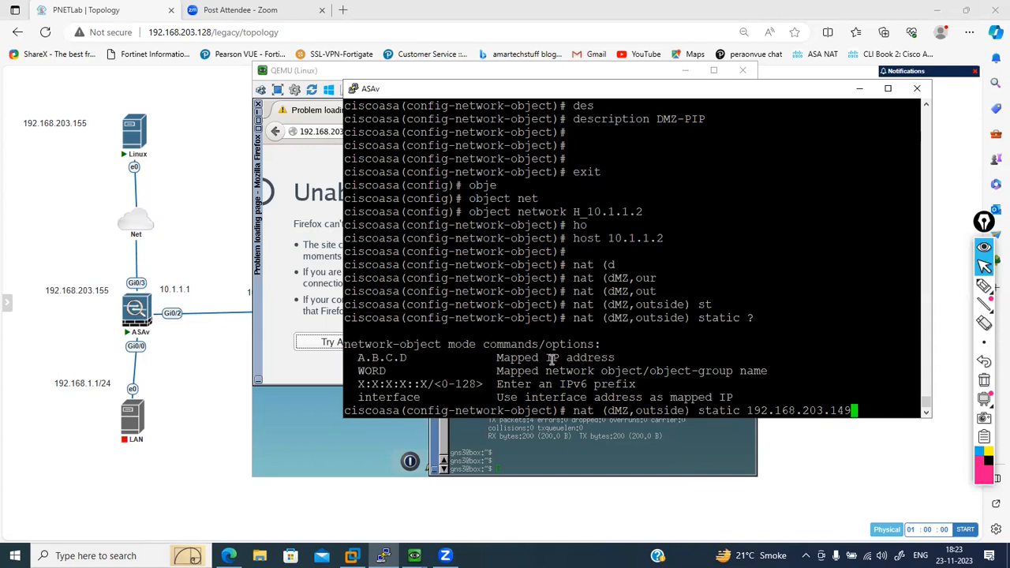
key(Return)
key(Return)
key(Return)
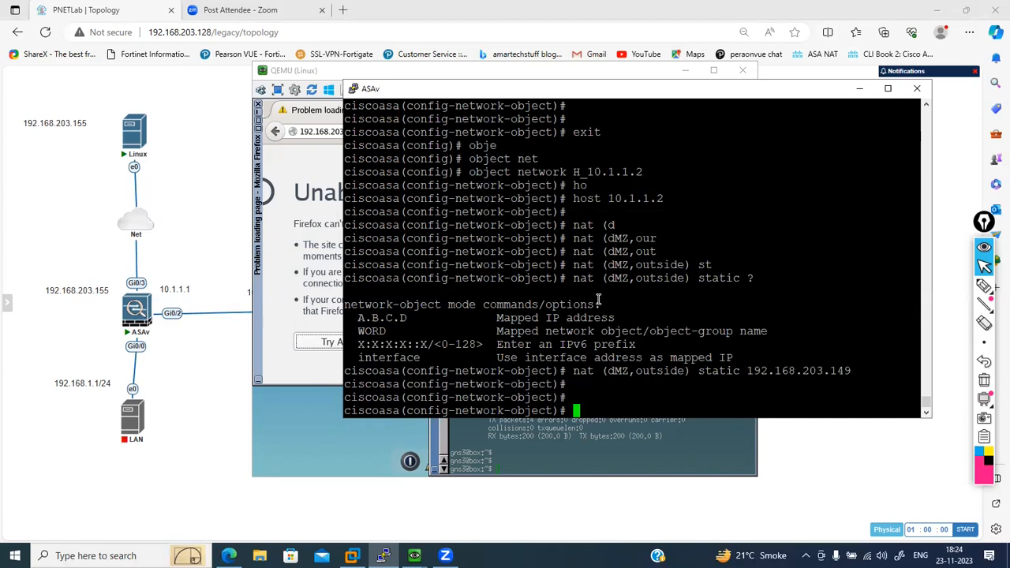
text(exit)
key(Return)
- Begin an access-list command on the ASAv for a list named out-dmz
text(acc)
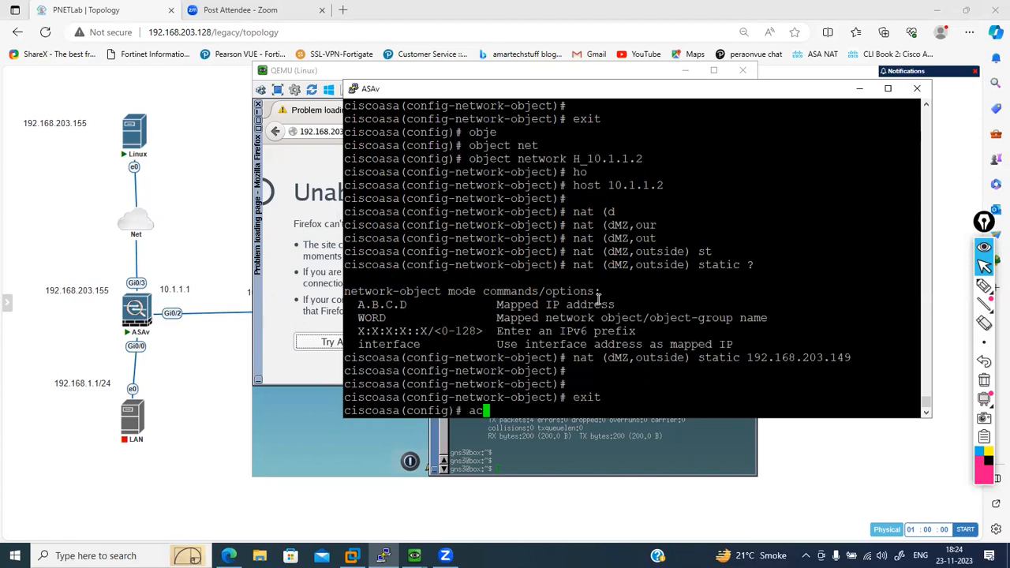
key(Tab)
text(ess-li)
key(Tab)
text(out)
key(Tab)
text(-dmz )
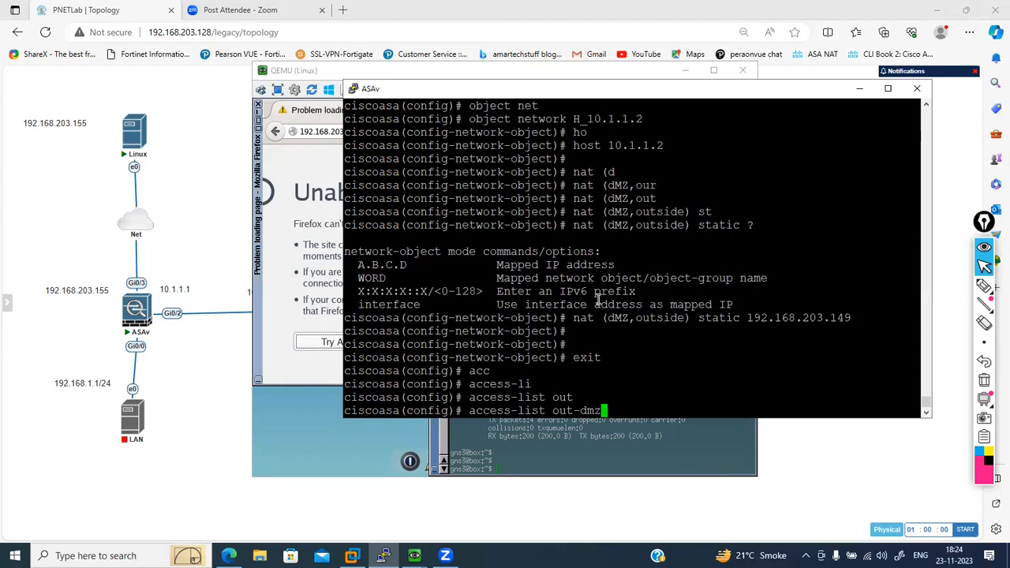
text(ext)
key(Tab)
key(BackSpace)
key(BackSpace)
key(BackSpace)
key(BackSpace)
key(BackSpace)
key(BackSpace)
key(BackSpace)
key(BackSpace)
key(BackSpace)
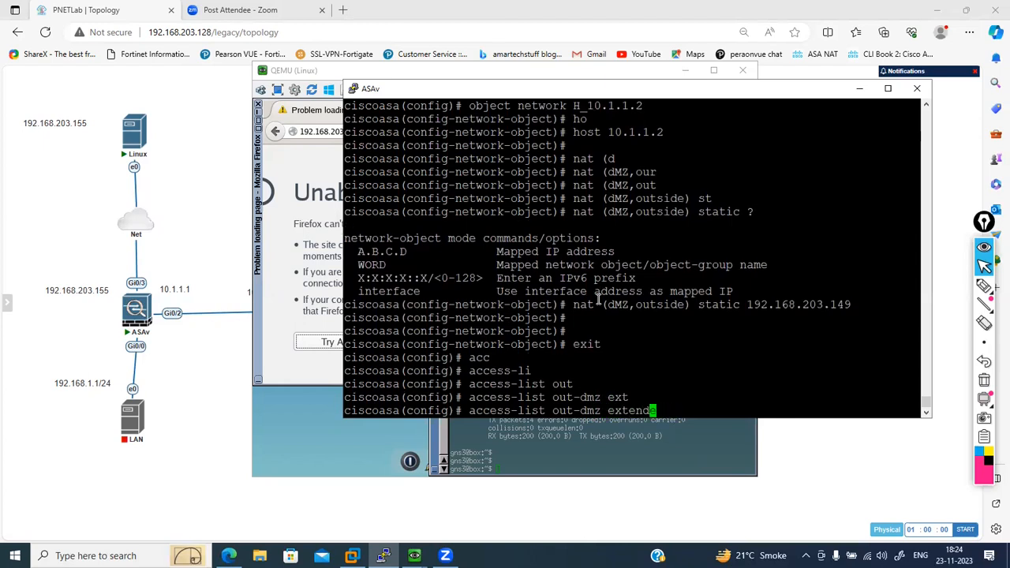
- Make the out-dmz entry an extended permit rule at line 1
text(line 1 ext)
key(Tab)
text(per)
key(Tab)
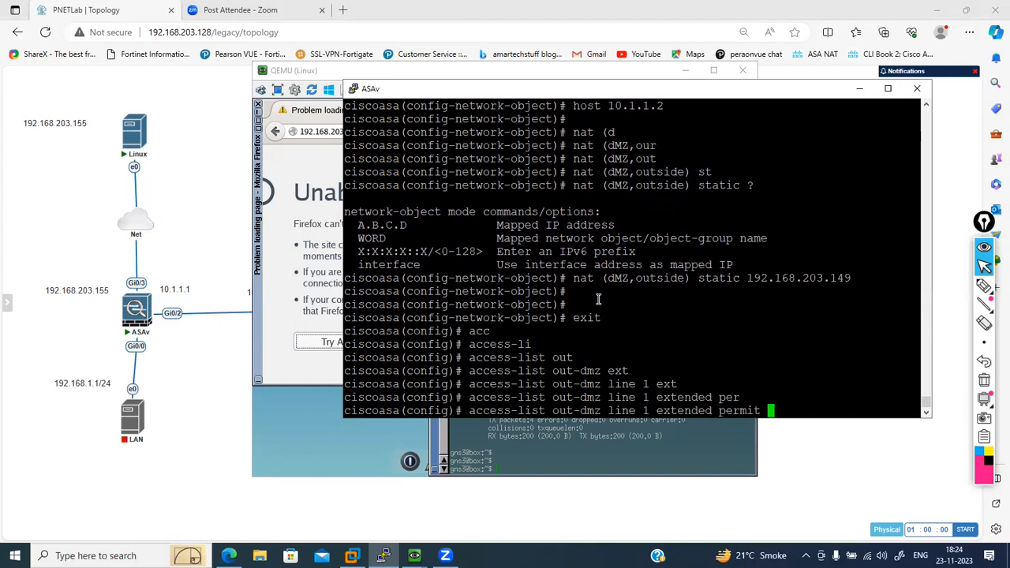
- Set the out-dmz entry's protocol to tcp and its source to any, and list the destination options
text(tcp ?)
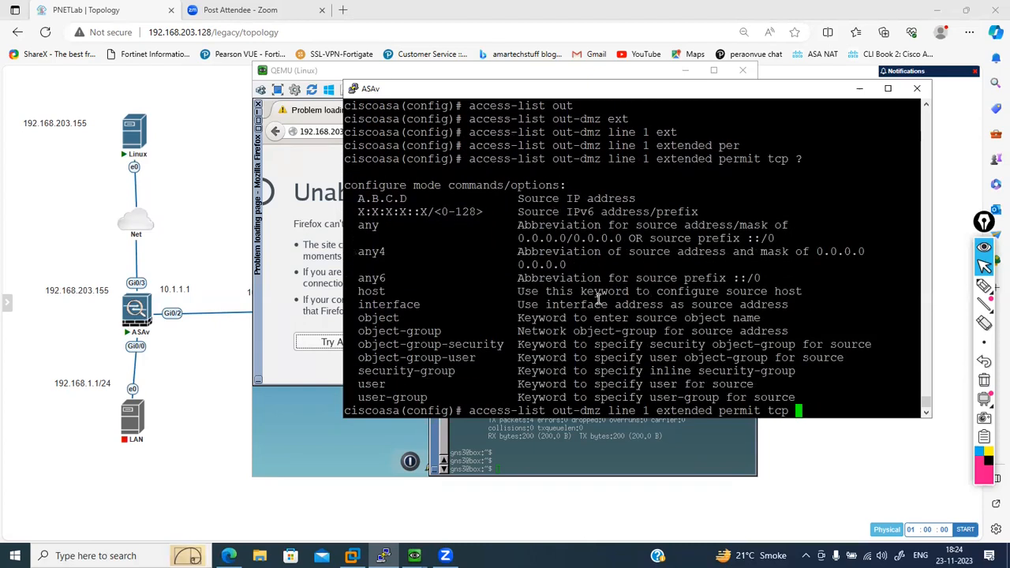
text(any ?)
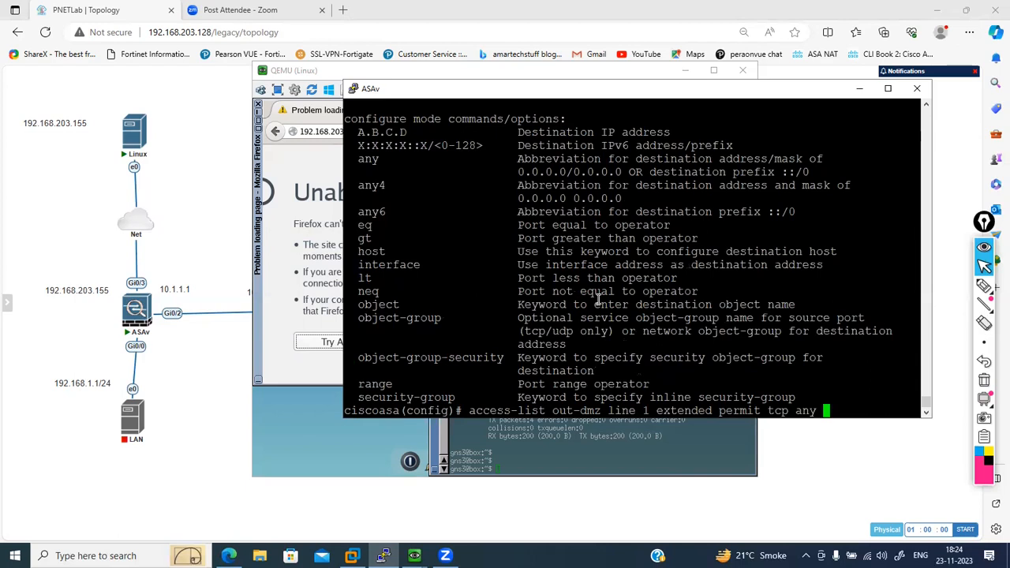
- Set the entry's destination to host 10.1.1.2 with port eq 443 and submit the rule
text(host 10.1.1.)
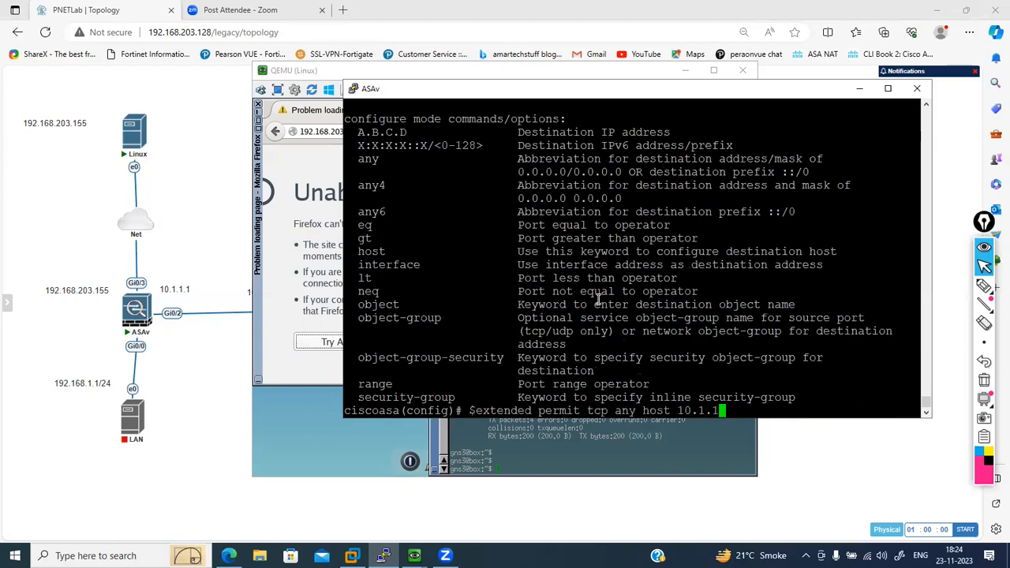
text(2 ?)
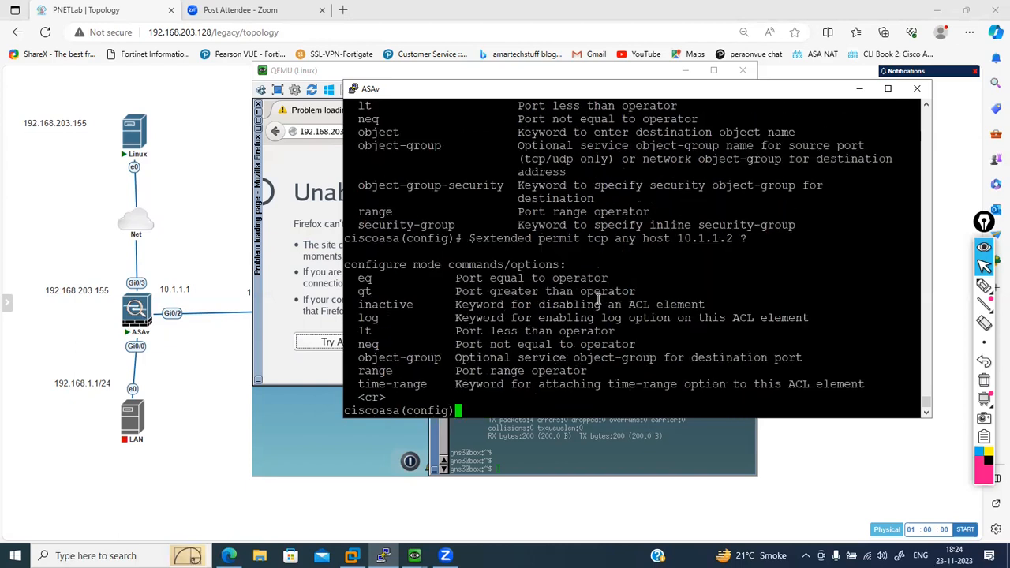
text(eq 44)
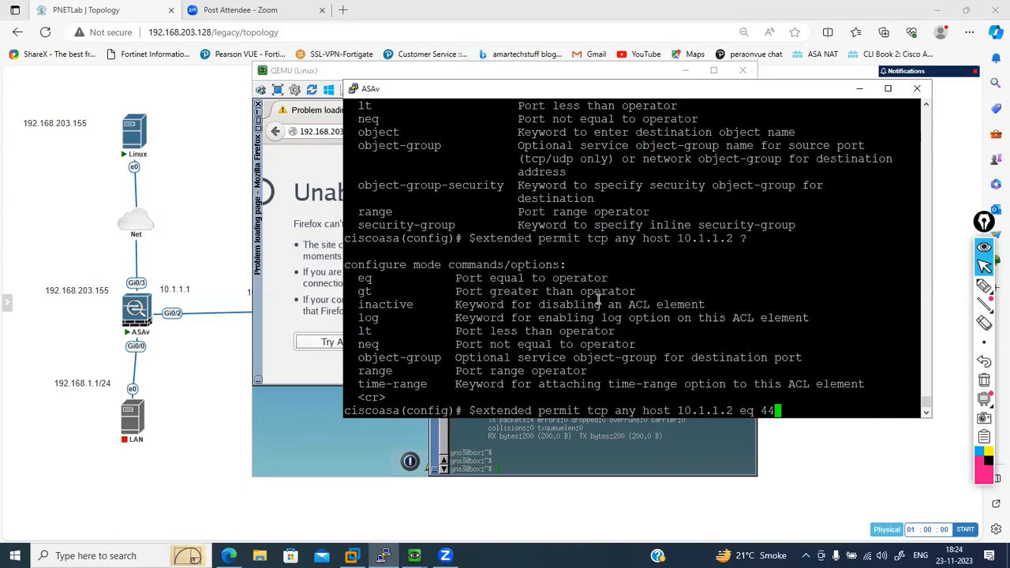
text(3)
key(ctrl+a)
- Add two more out-dmz permit rules at line 1 from any to host 10.1.1.2, for TCP ports 80 and 21
key(ctrl+e)
key(BackSpace)
key(BackSpace)
key(BackSpace)
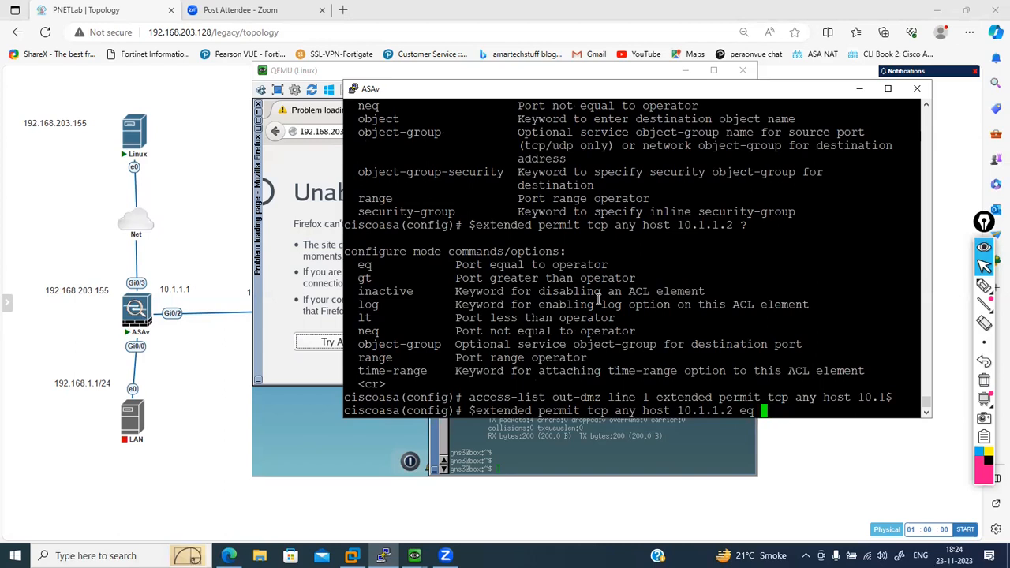
text(80)
key(ctrl+a)
key(ctrl+e)
text(www)
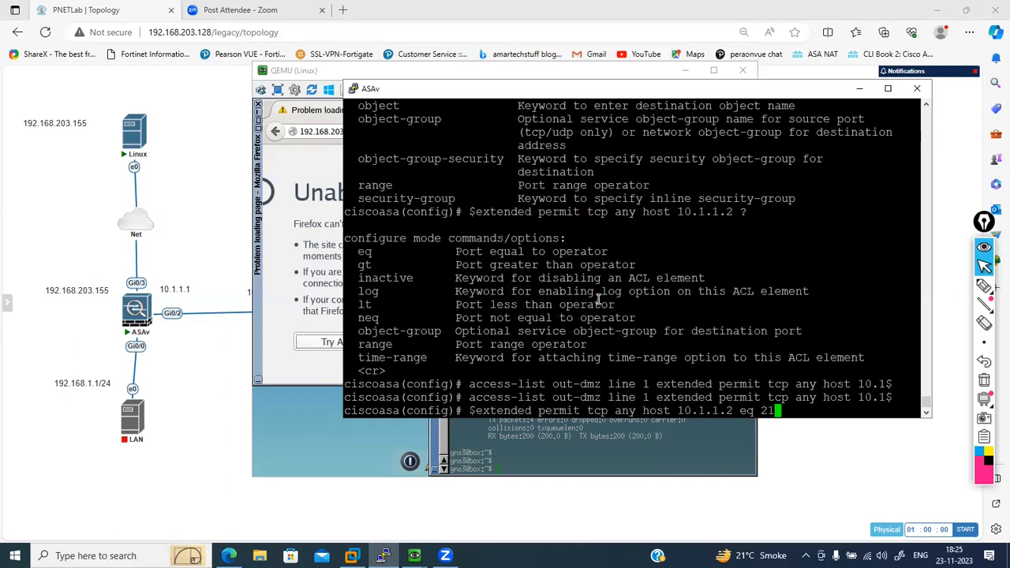
key(Return)
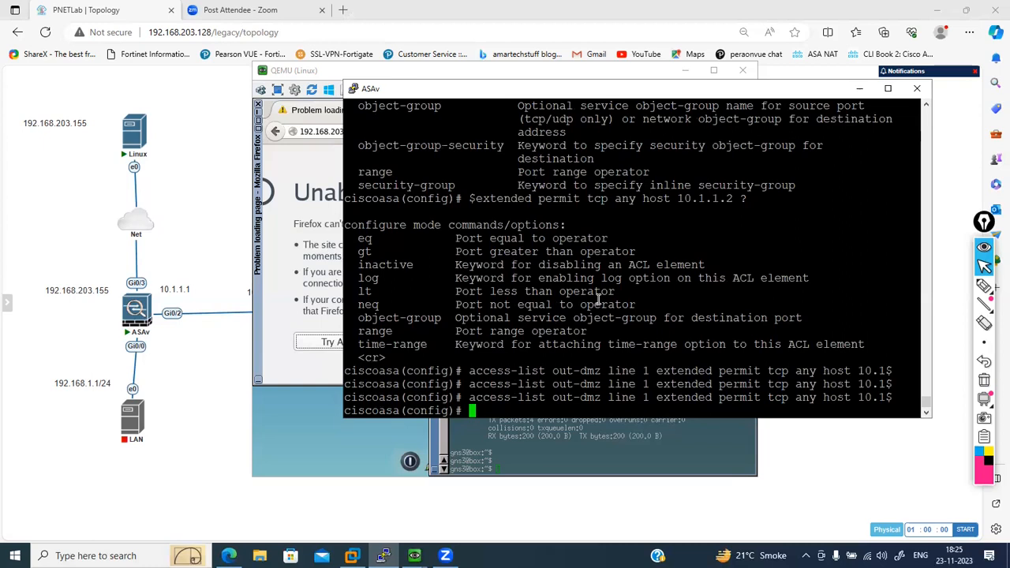
- Begin an access-group command in the ASAv's global configuration
text(acc)
key(Tab)
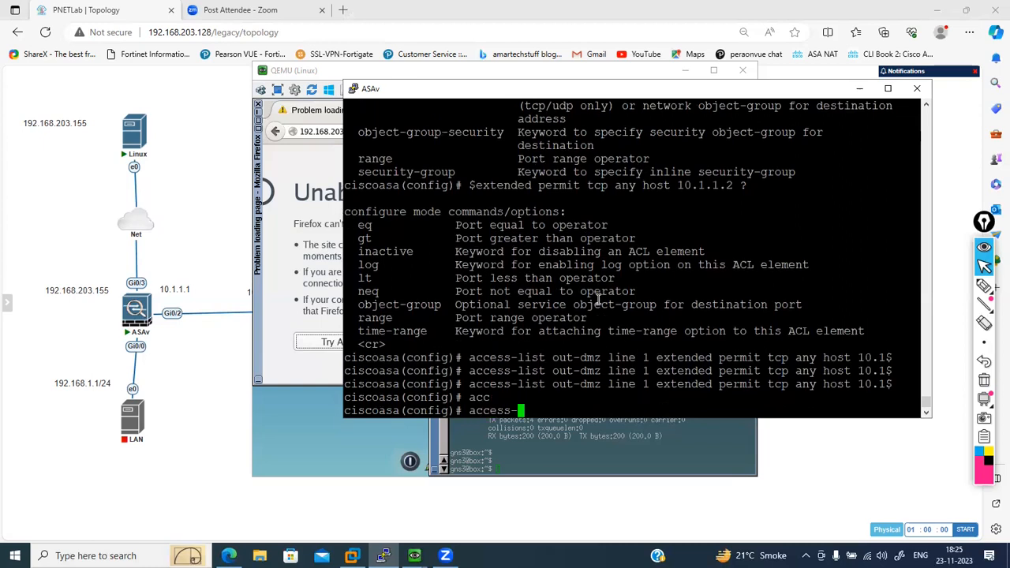
text(gr)
key(Tab)
text(in )
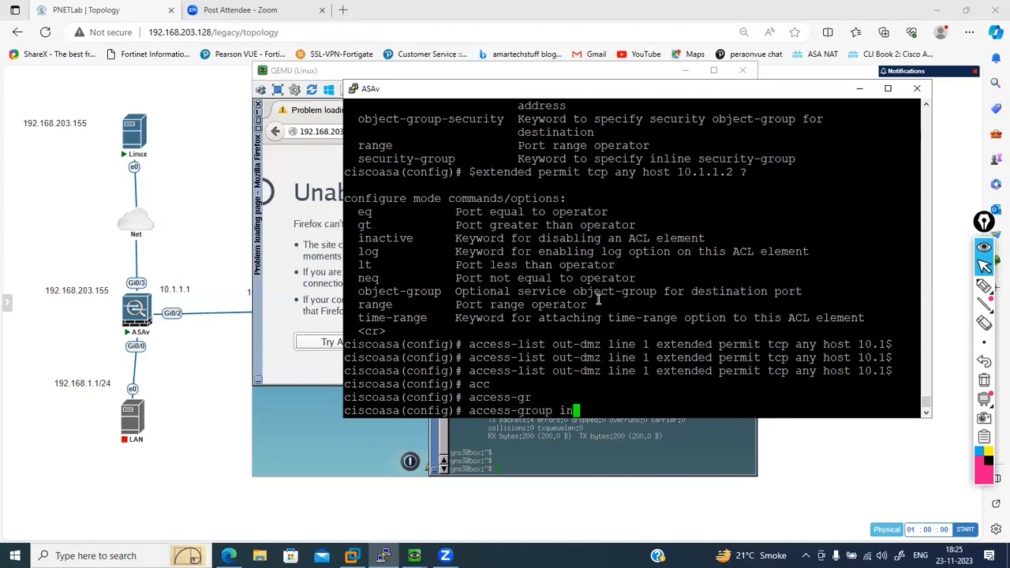
text(int)
key(Tab)
key(BackSpace)
key(BackSpace)
key(BackSpace)
key(BackSpace)
key(BackSpace)
key(BackSpace)
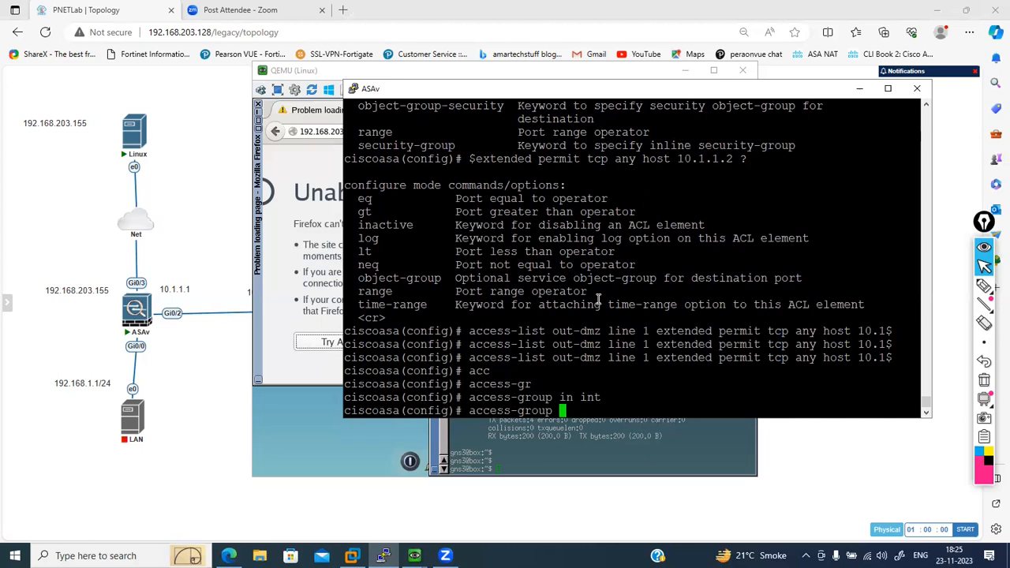
- Apply the out-dmz access list inbound on the outside interface and widen the ASAv terminal window
text(out-dmz in interface out)
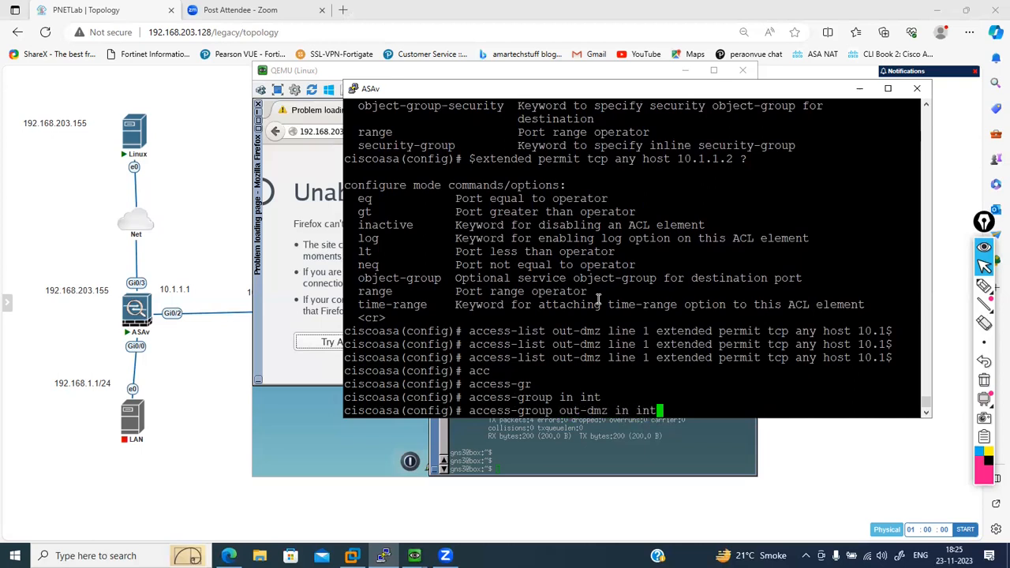
key(Tab)
text(out)
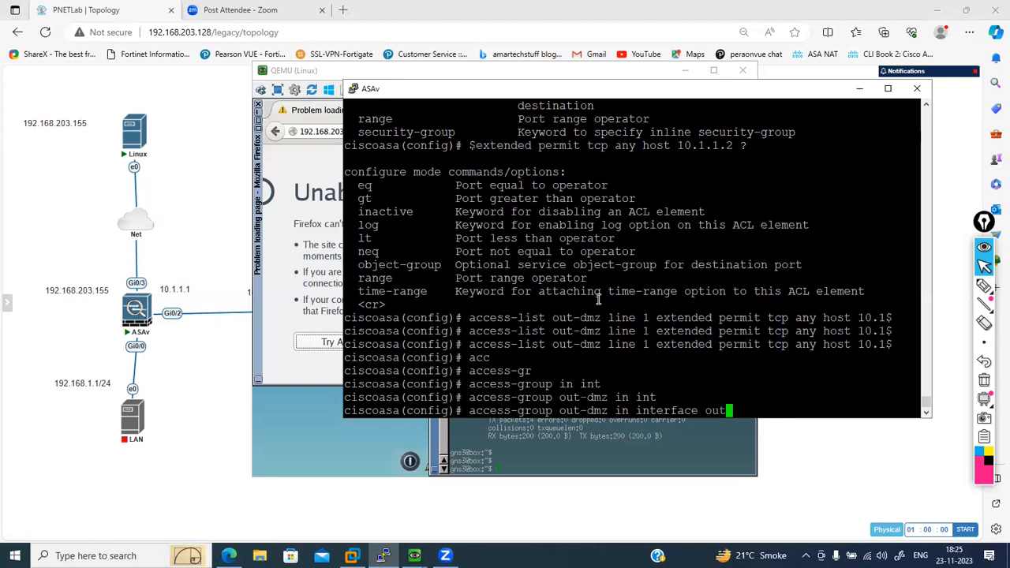
key(Tab)
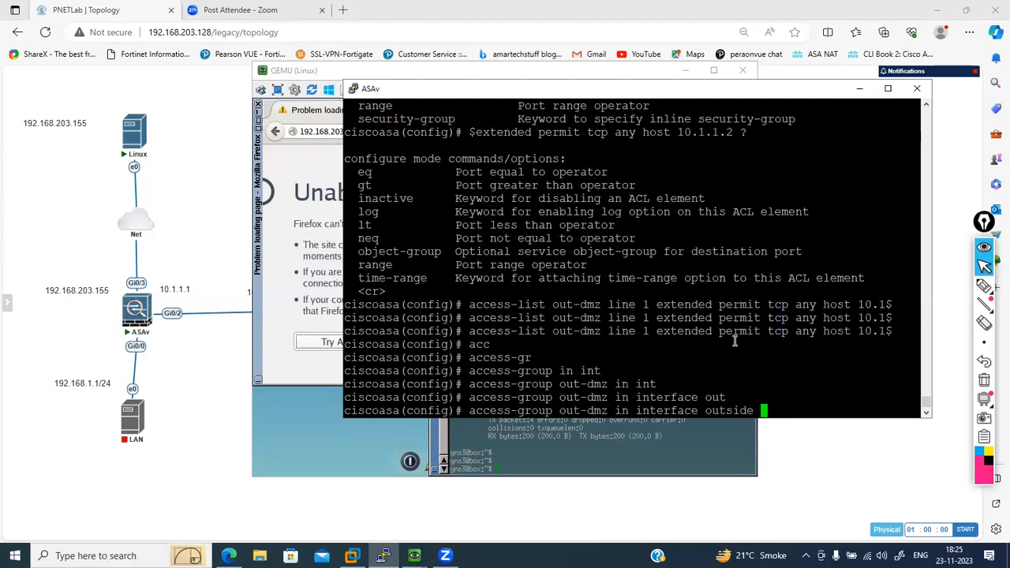
key(Return)
key(Return)
key(Return)
key(Return)
key(Return)
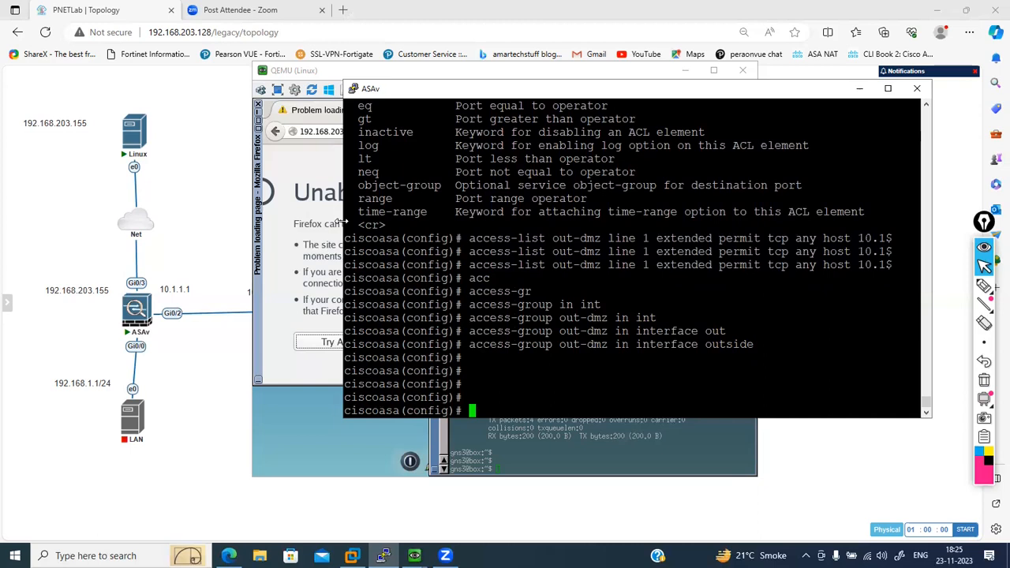
drag(344, 222, 302, 222)
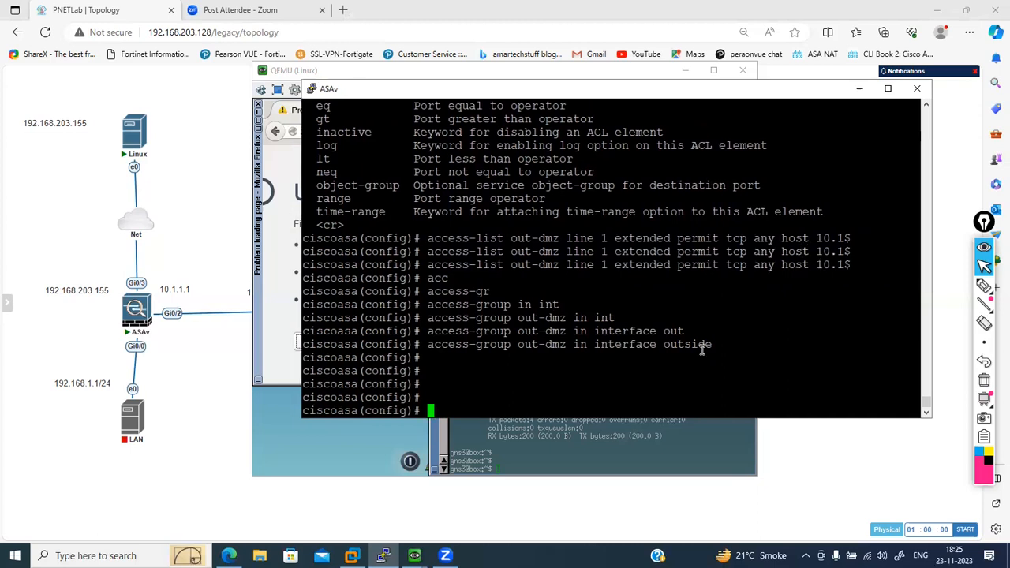
text(acc)
key(Tab)
text(li)
key(Tab)
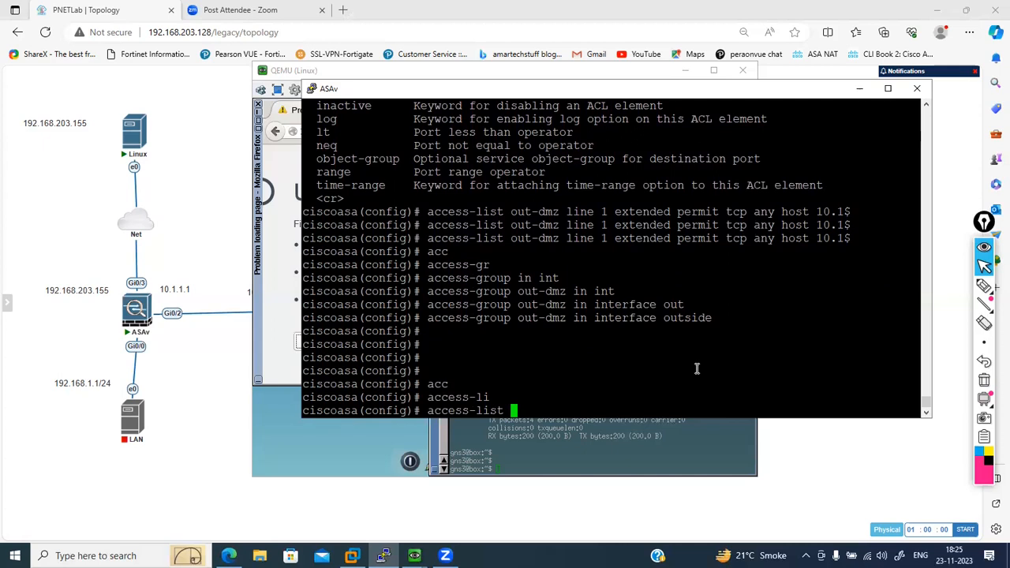
key(BackSpace)
key(BackSpace)
key(BackSpace)
key(BackSpace)
key(BackSpace)
key(BackSpace)
key(BackSpace)
key(BackSpace)
key(BackSpace)
key(BackSpace)
key(BackSpace)
key(BackSpace)
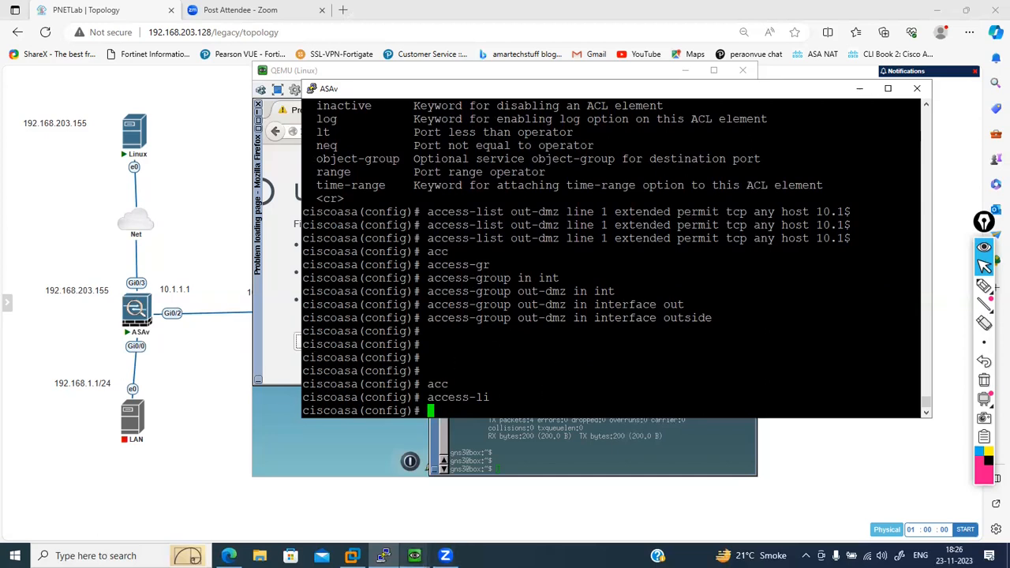
- Switch to the Linux machine and reload 192.168.203.149 in Firefox to test access to the DMZ web server
mouse_move(384, 558)
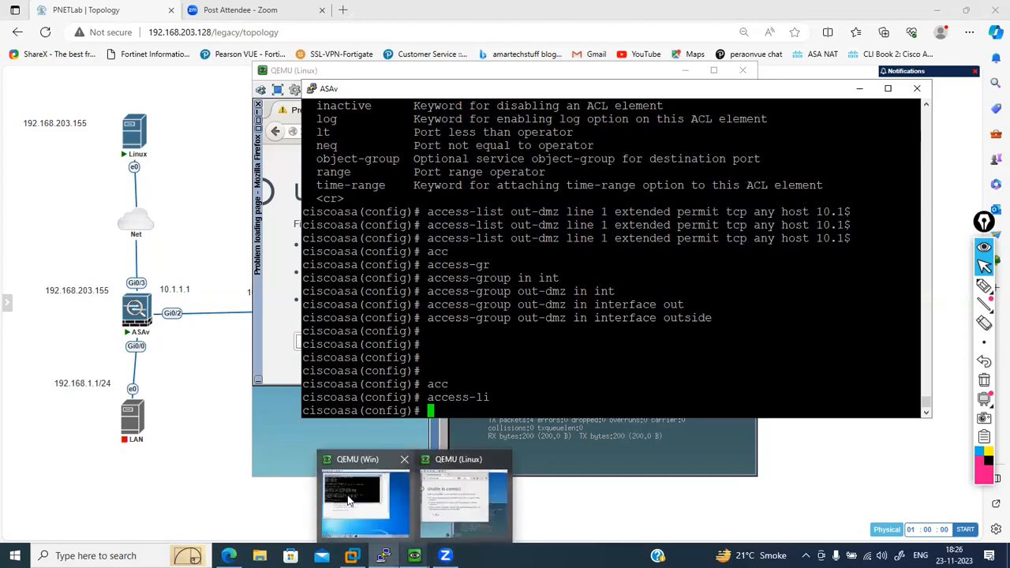
click(456, 503)
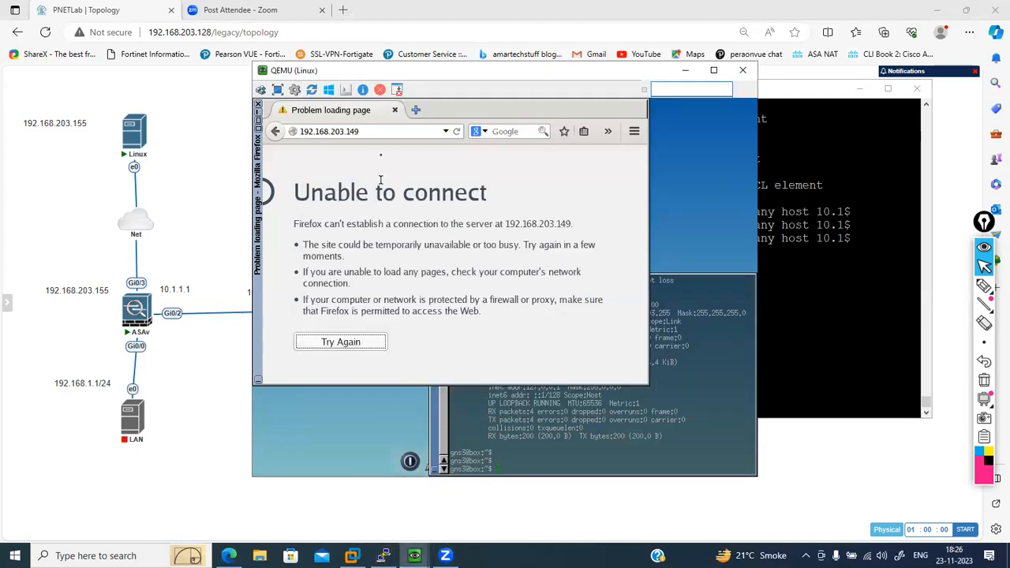
click(374, 130)
key(Return)
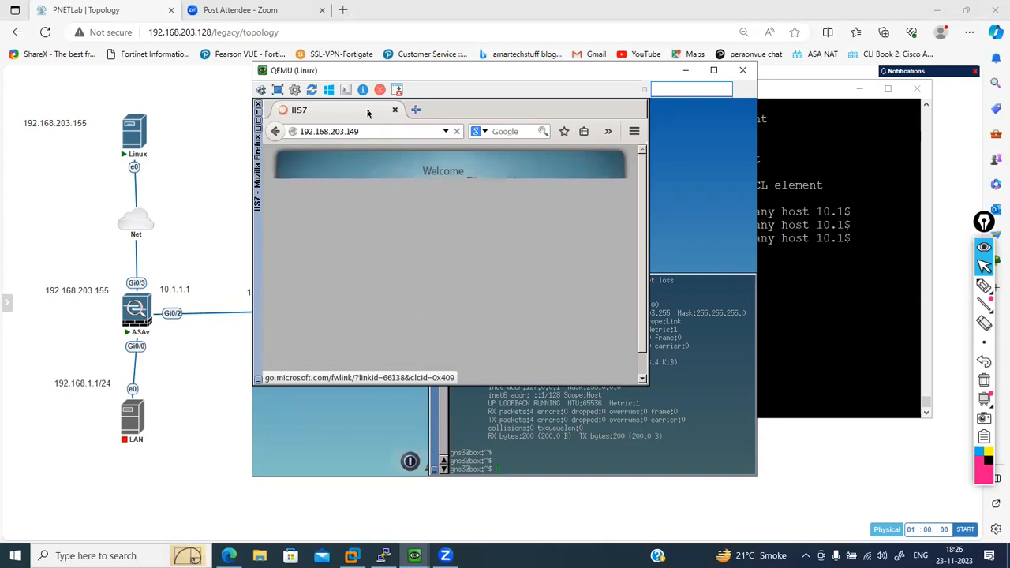
- Return to the ASAv console and display the NAT translation table with show xlate
click(743, 228)
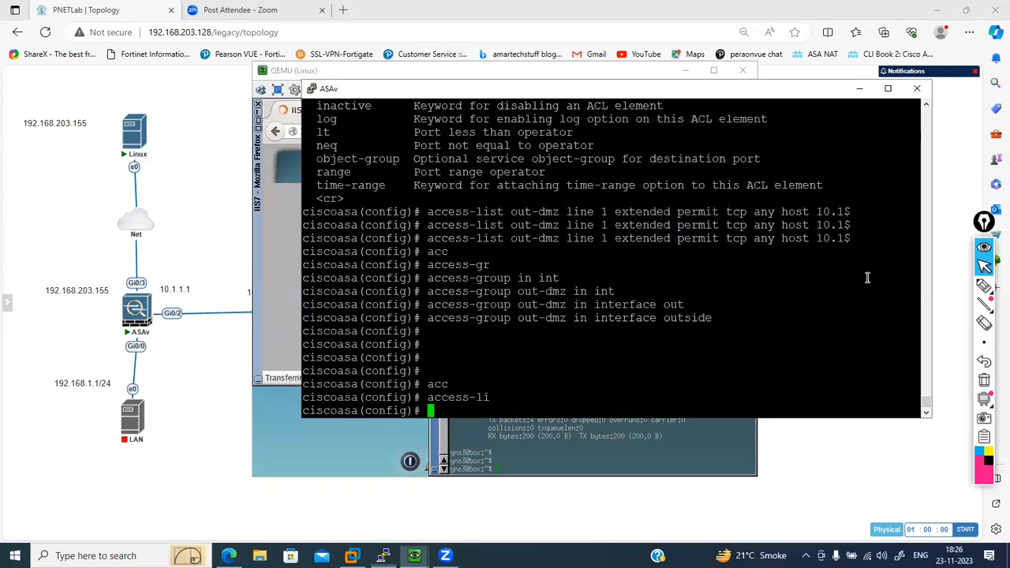
text(show xl)
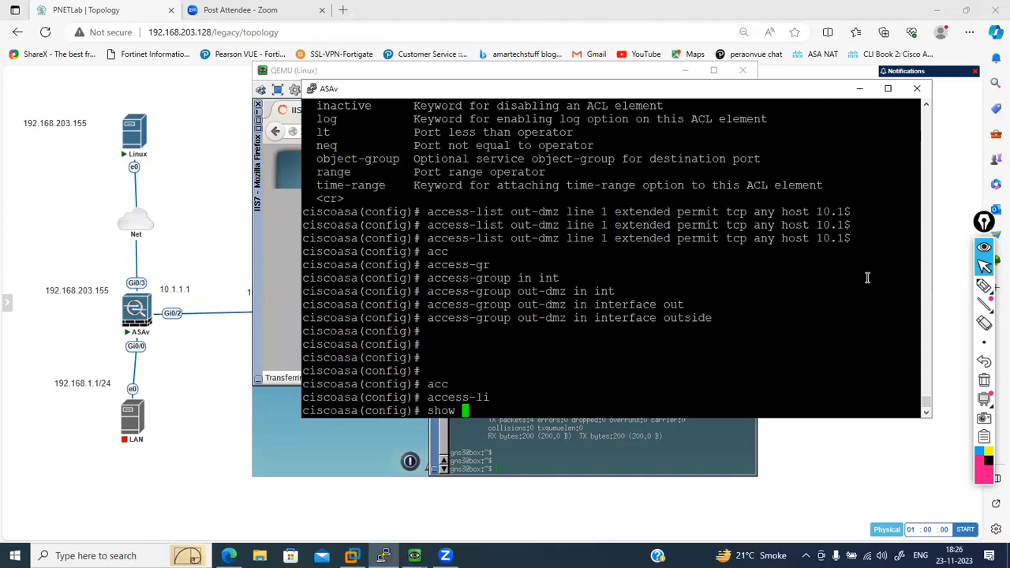
key(Tab)
key(Return)
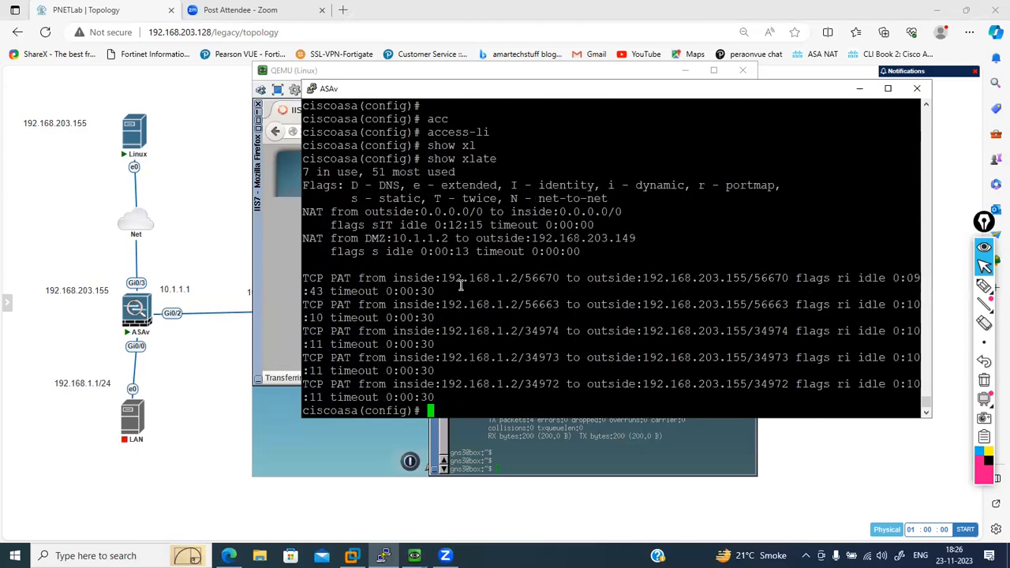
- Run show xlate once more to recheck the DMZ-to-outside translation entry
text(q)
key(BackSpace)
text(show)
key(BackSpace)
key(BackSpace)
key(BackSpace)
text(ho)
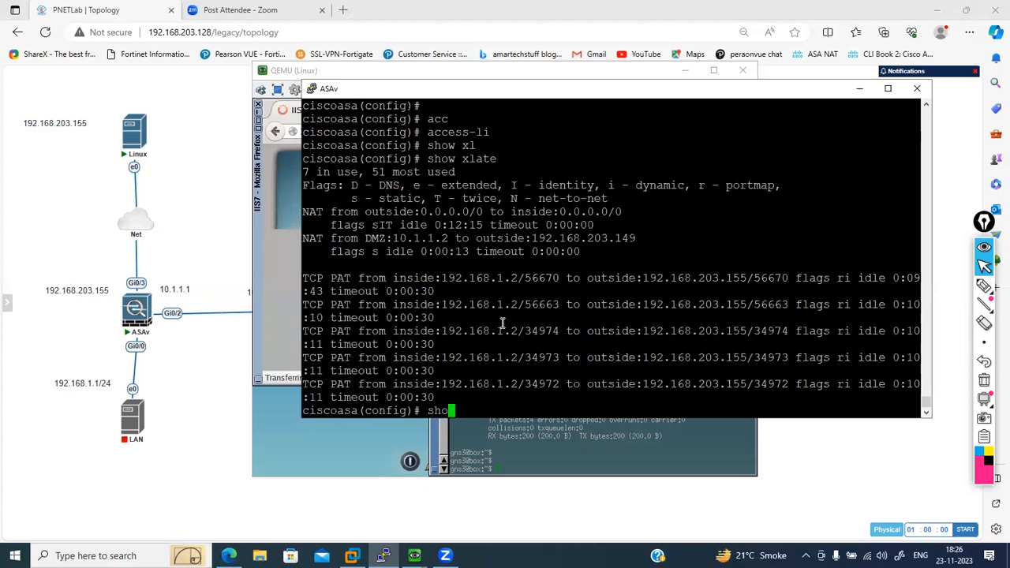
text(w xl)
key(Tab)
key(Return)
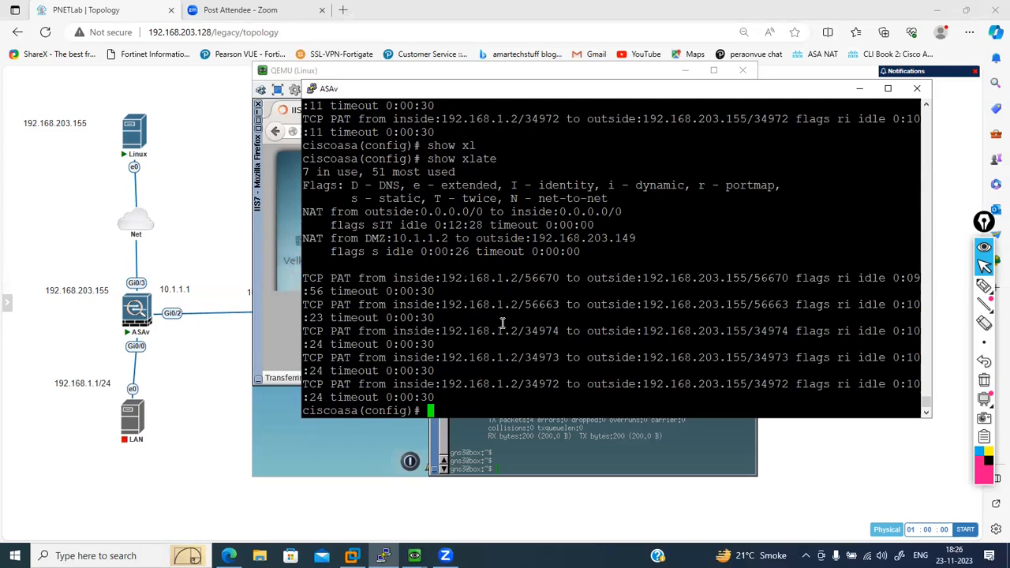
- Clear the ASAv's translation table with clear xlate
key(Return)
text(cle)
key(Tab)
text(xl)
key(Tab)
key(Return)
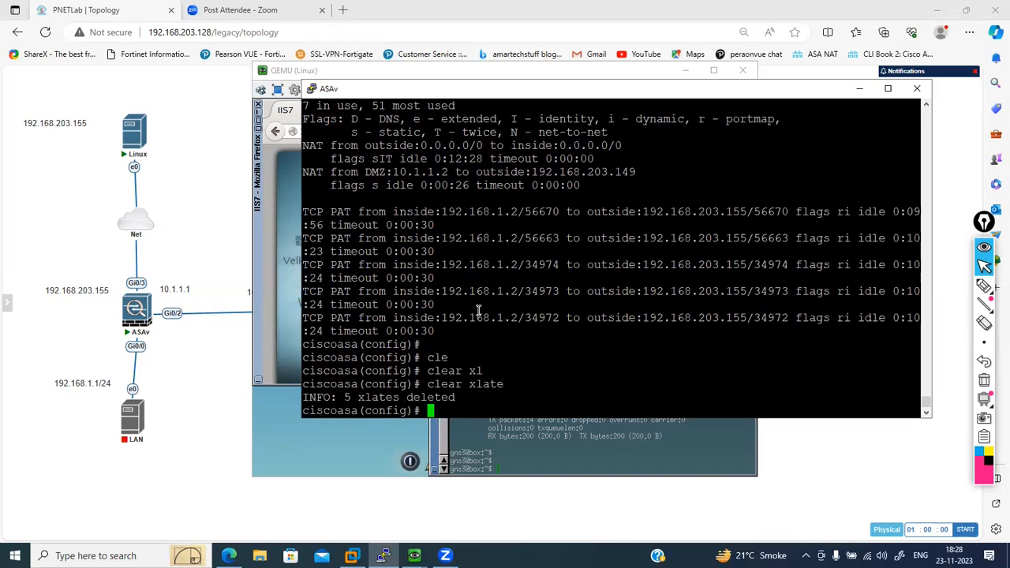
- List the active connections with show conn and highlight the outside address of the second entry
text(show conn)
key(Return)
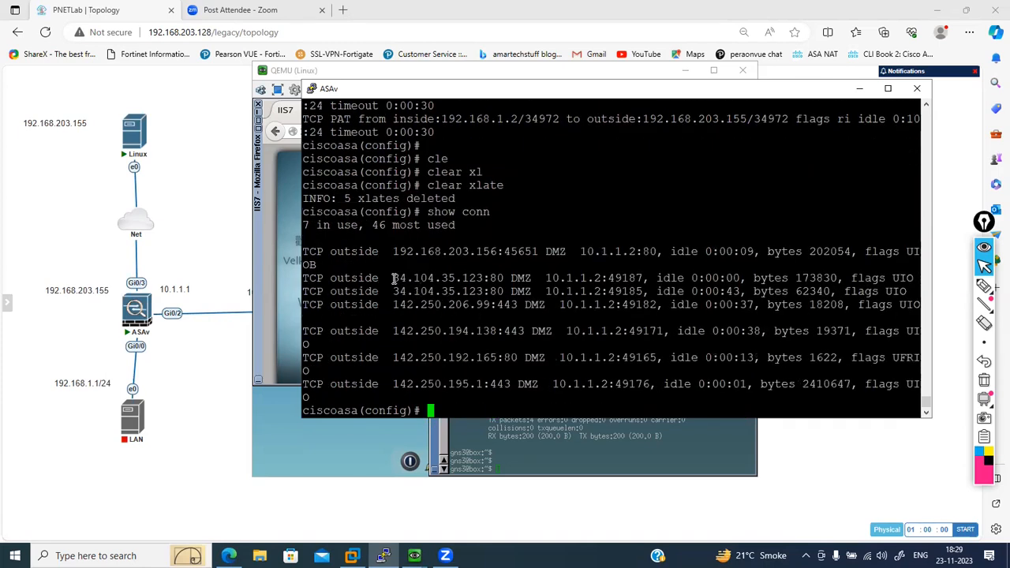
drag(330, 278, 462, 281)
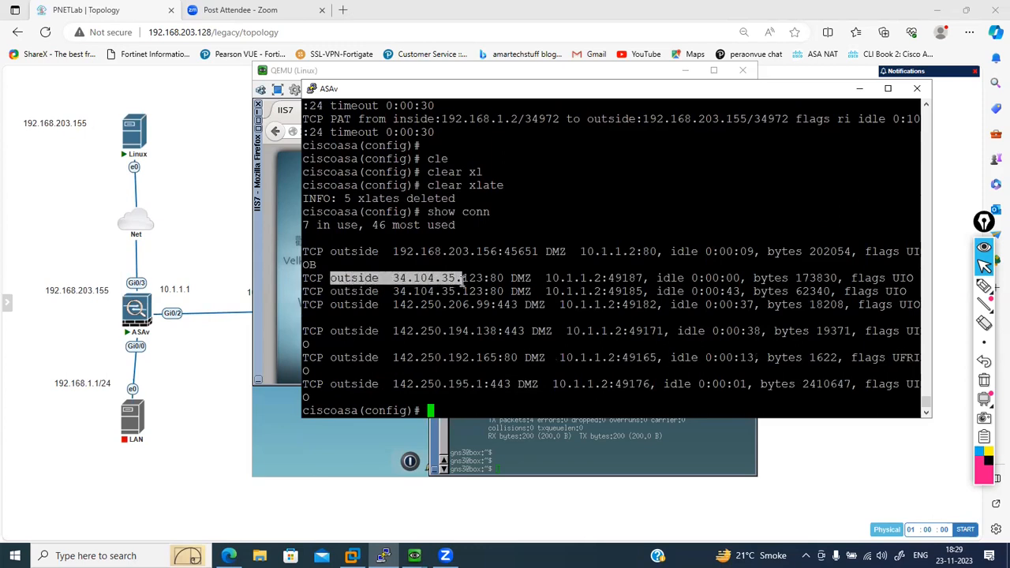
- Highlight the DMZ address in the second connection entry and display the translation table with show xlate
drag(542, 278, 593, 277)
click(594, 277)
text(show xla)
key(Tab)
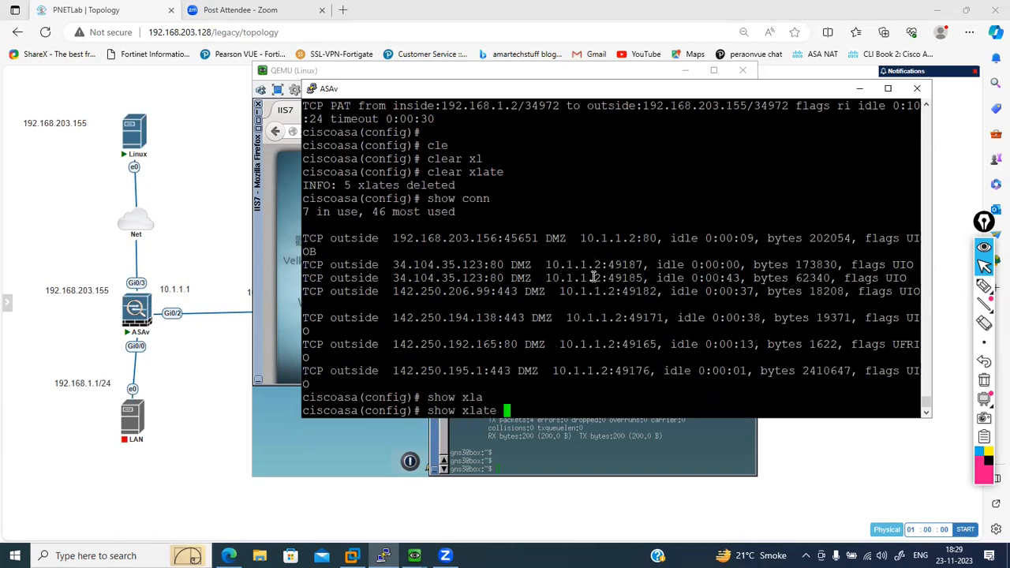
key(Return)
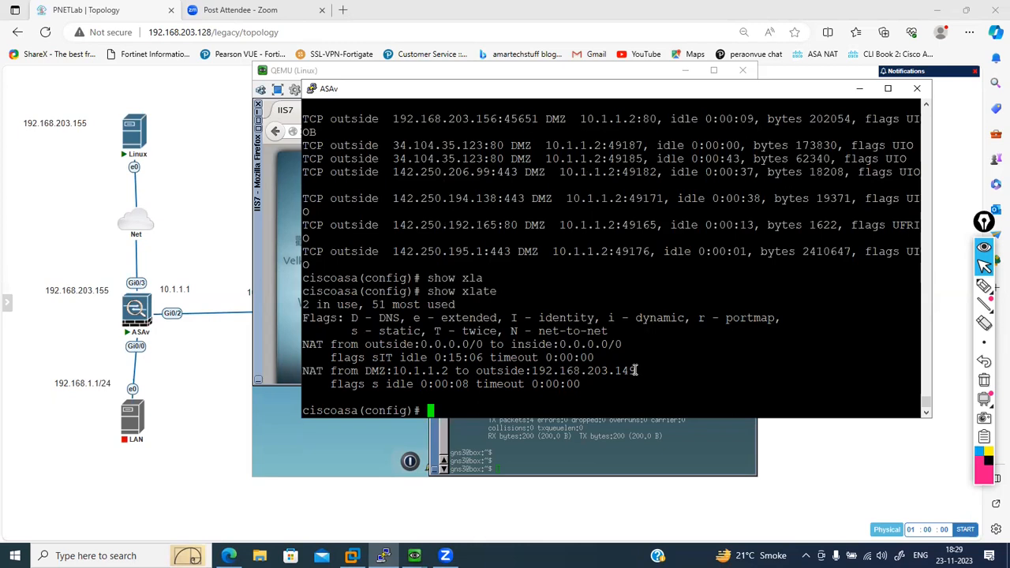
- Highlight the DMZ address and its mapped outside address in the static NAT entry of the translation table
drag(638, 370, 556, 370)
click(540, 370)
drag(392, 370, 447, 370)
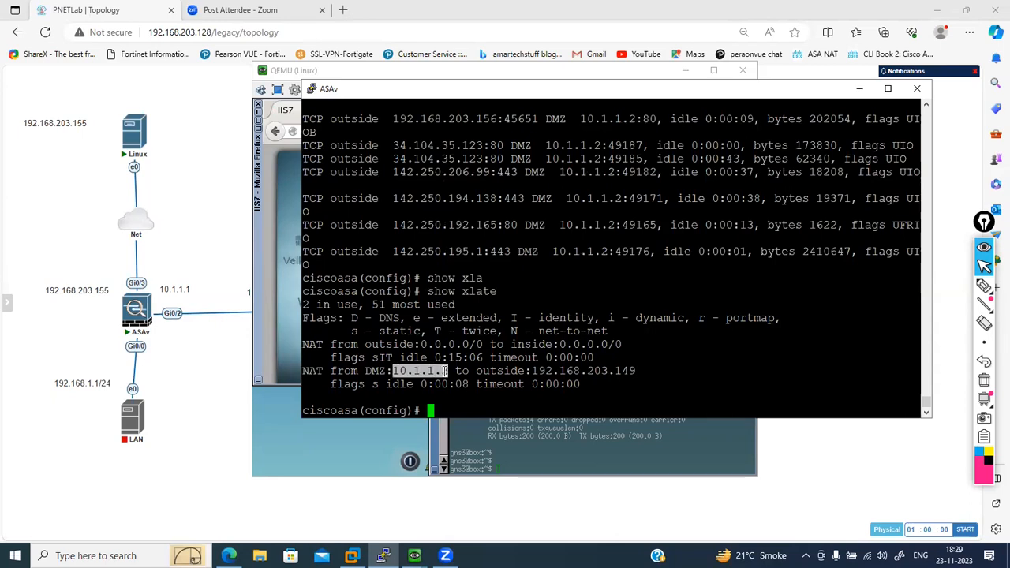
drag(527, 370, 634, 370)
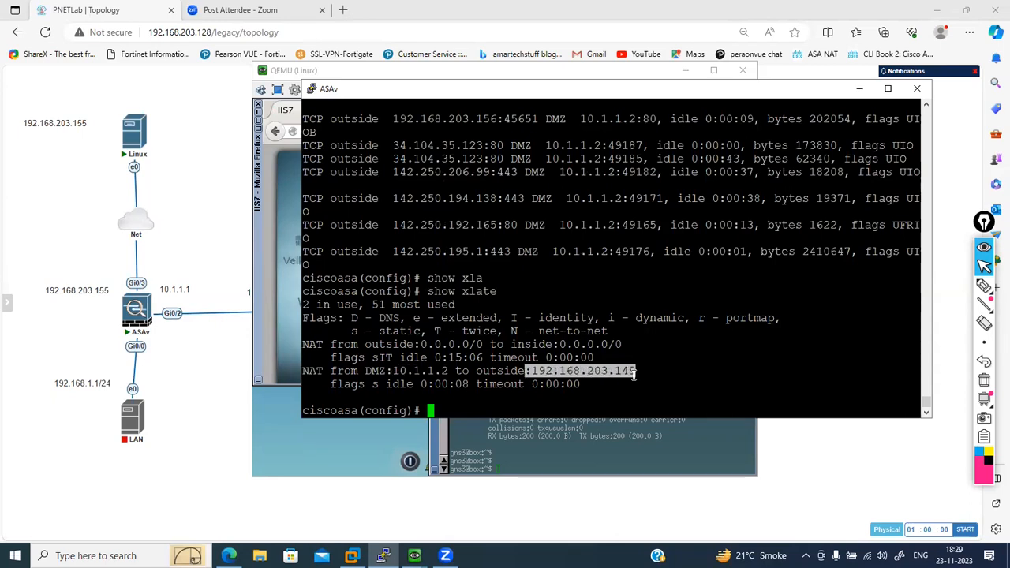
double_click(634, 376)
- Display the NAT policies and their hit counters with show nat detail
key(Return)
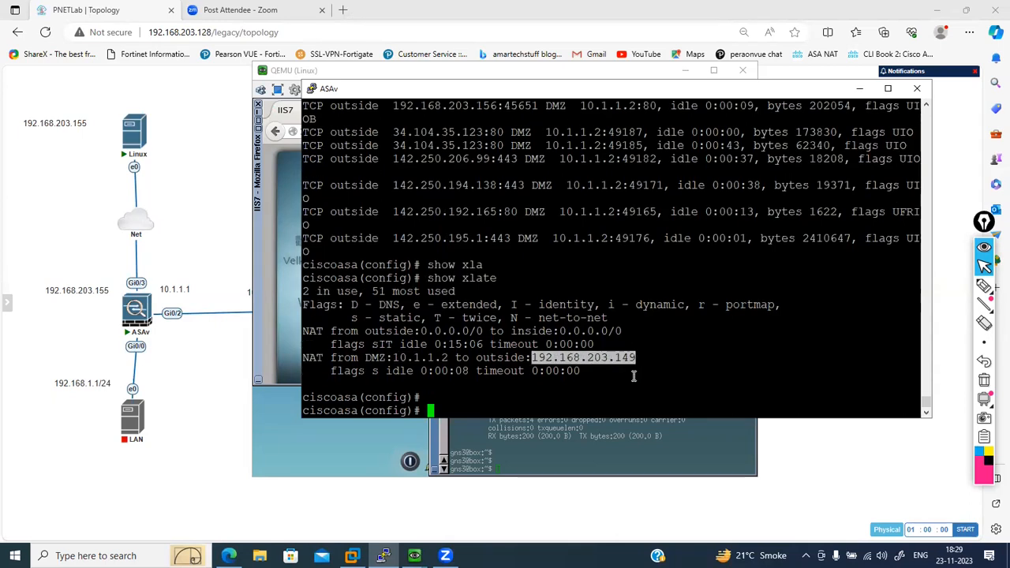
key(Return)
text(show nat)
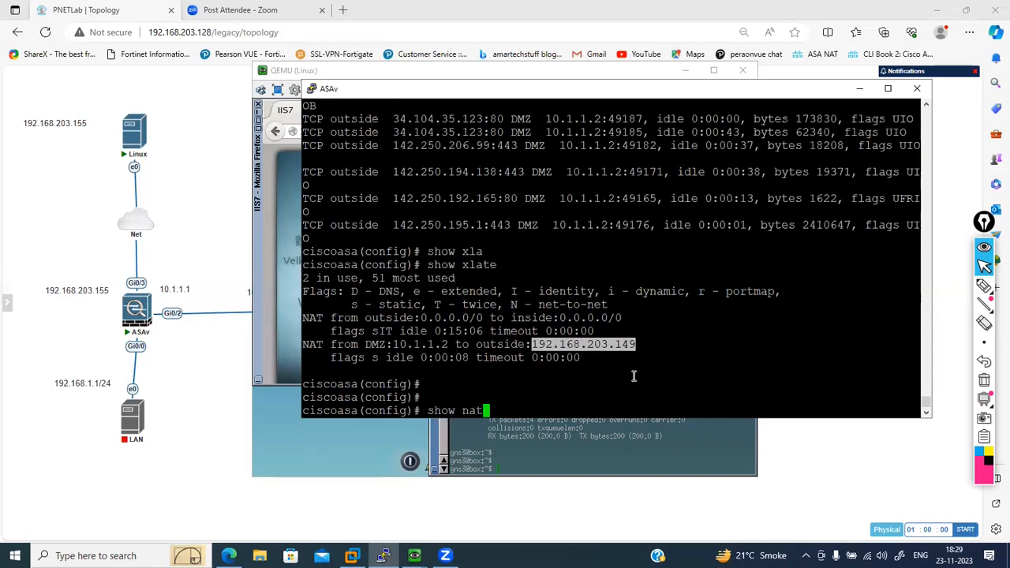
key(Tab)
text(de)
key(Tab)
key(Return)
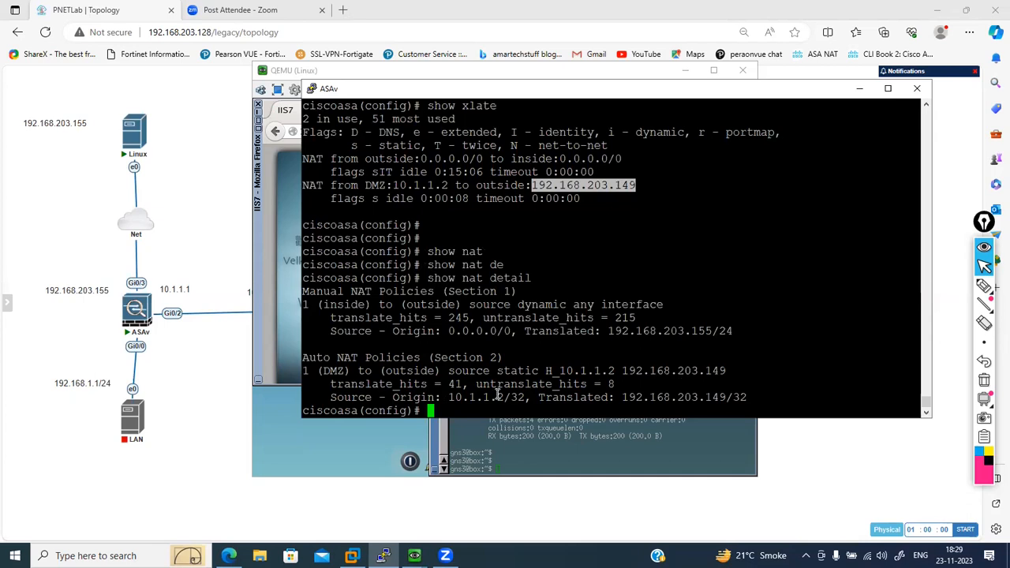
- Highlight the untranslate and translate hit counters of the DMZ-to-outside Auto NAT policy
drag(449, 384, 565, 385)
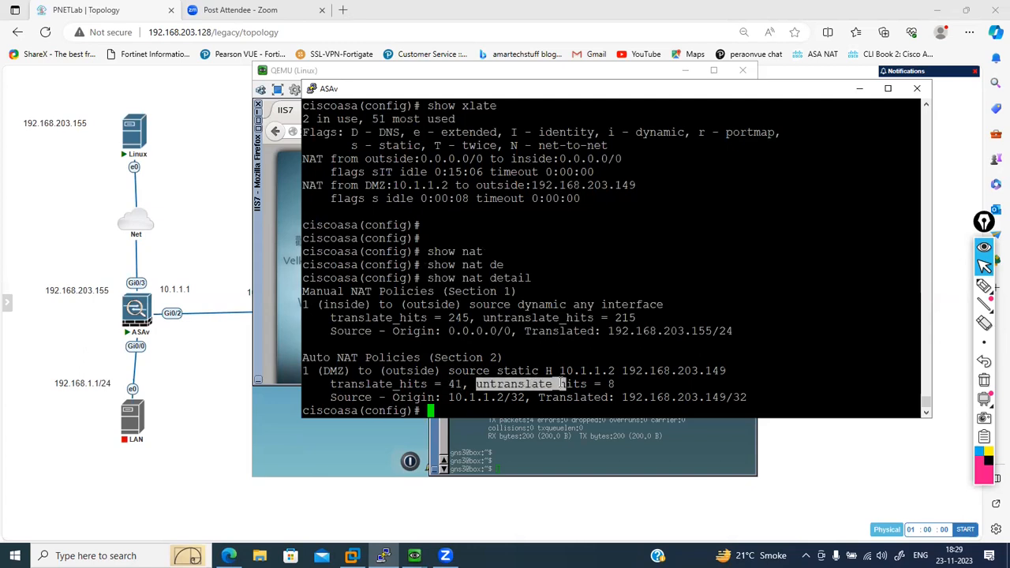
click(612, 382)
double_click(453, 384)
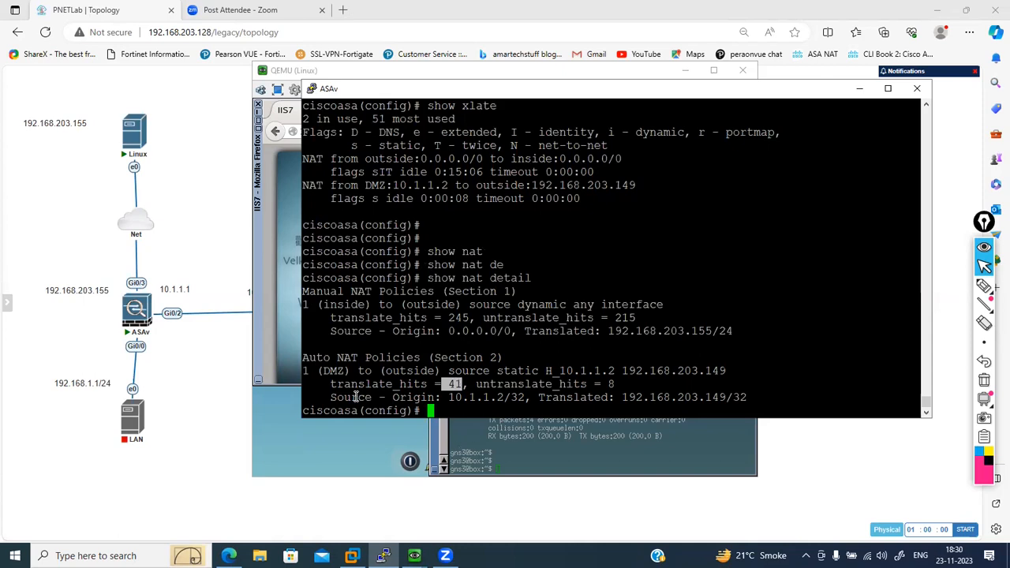
- Switch to Firefox on the Linux host and open ftp://192.168.203.149
click(268, 307)
click(387, 131)
key(Return)
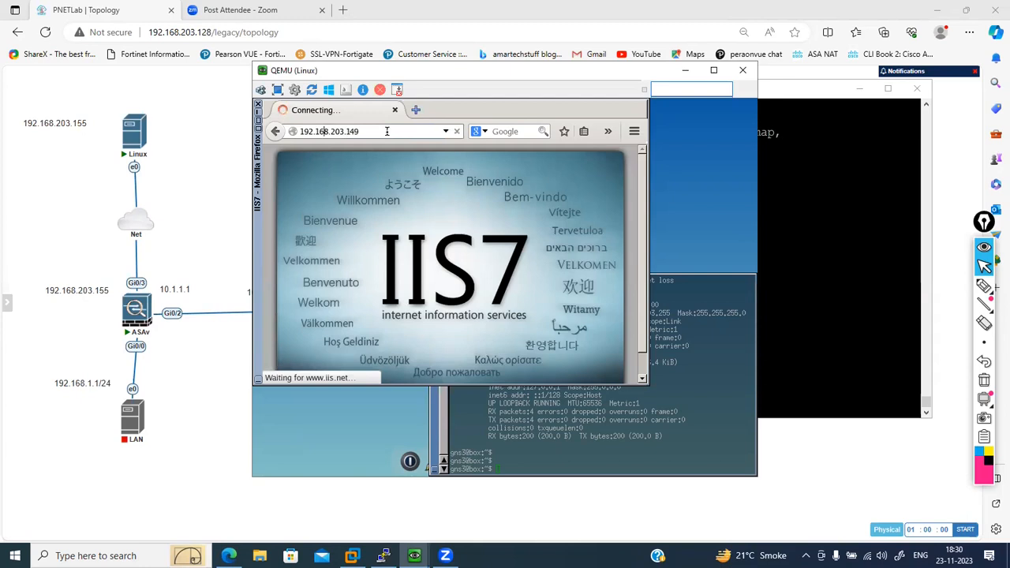
text(ftp://)
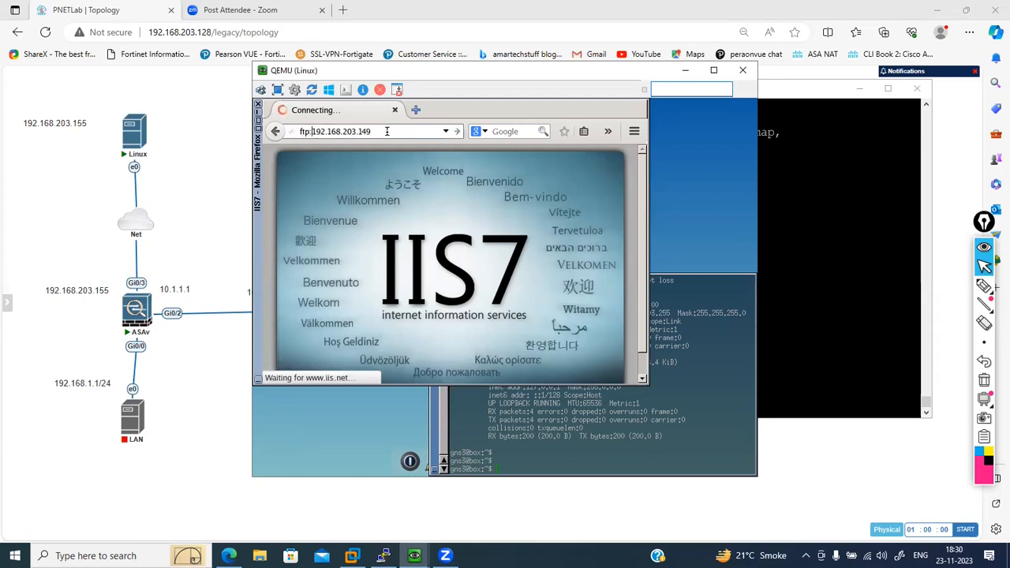
key(Return)
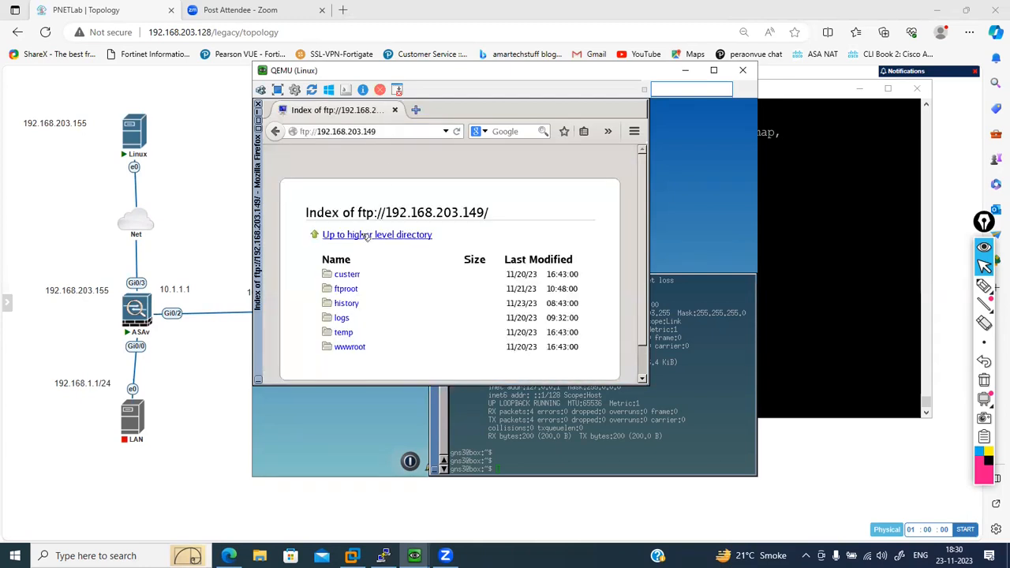
- Return to the ASAv console and rerun show nat detail several times to recheck the policy hit counters
click(795, 269)
key(Up)
key(Return)
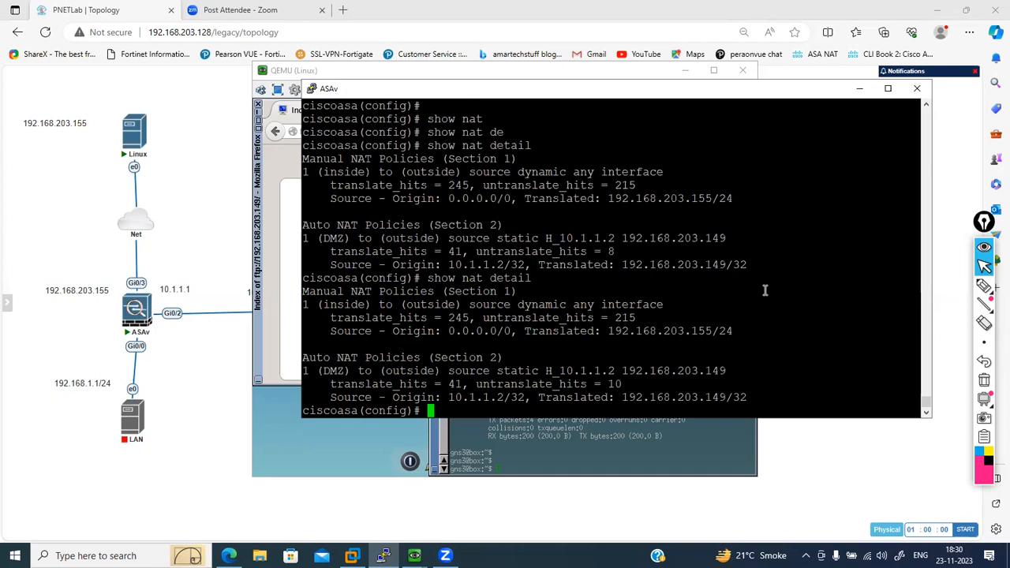
key(Up)
key(Return)
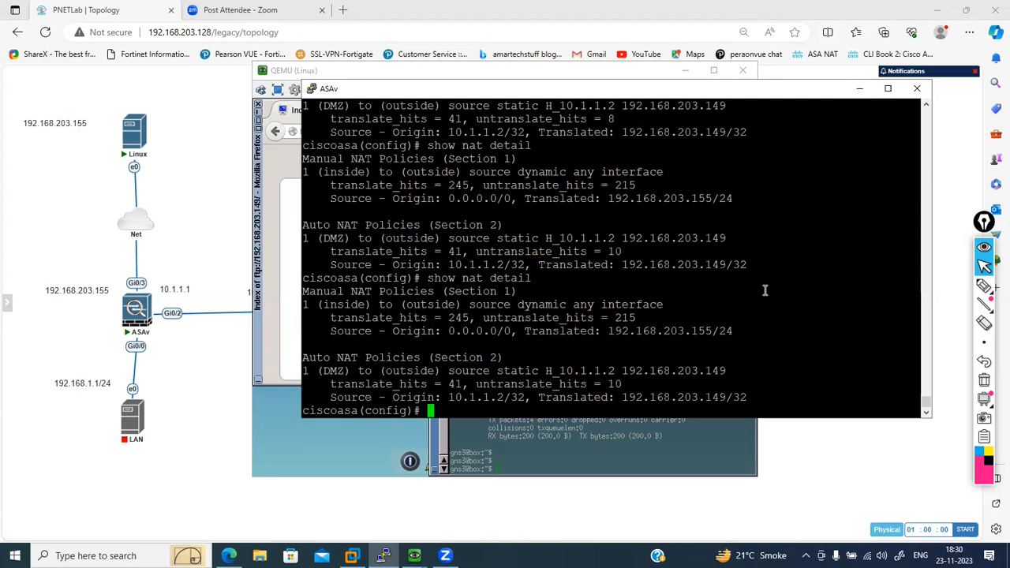
key(Up)
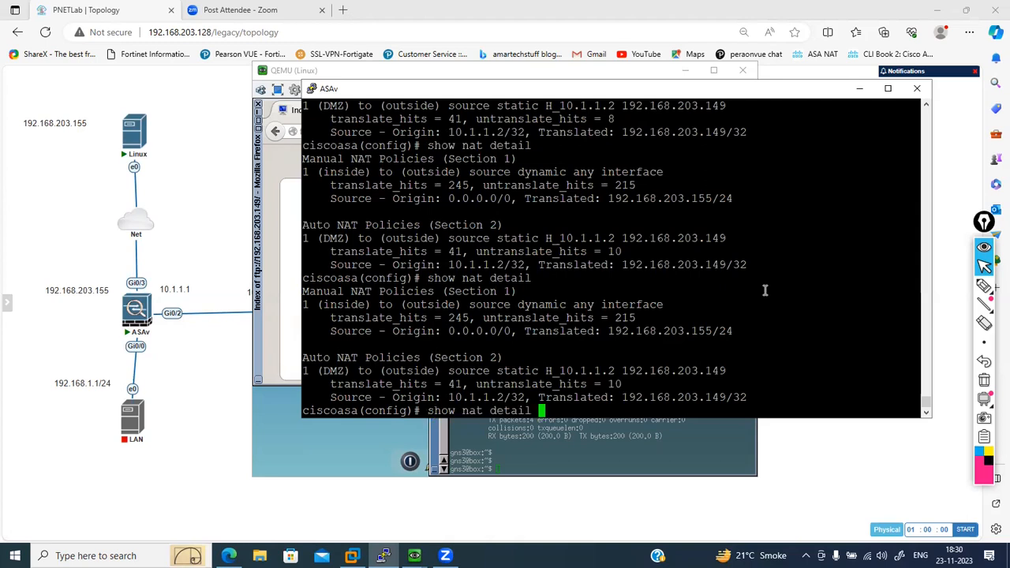
key(Return)
- List the active connections through the ASAv with show conn
key(Up)
key(Down)
text(show conn)
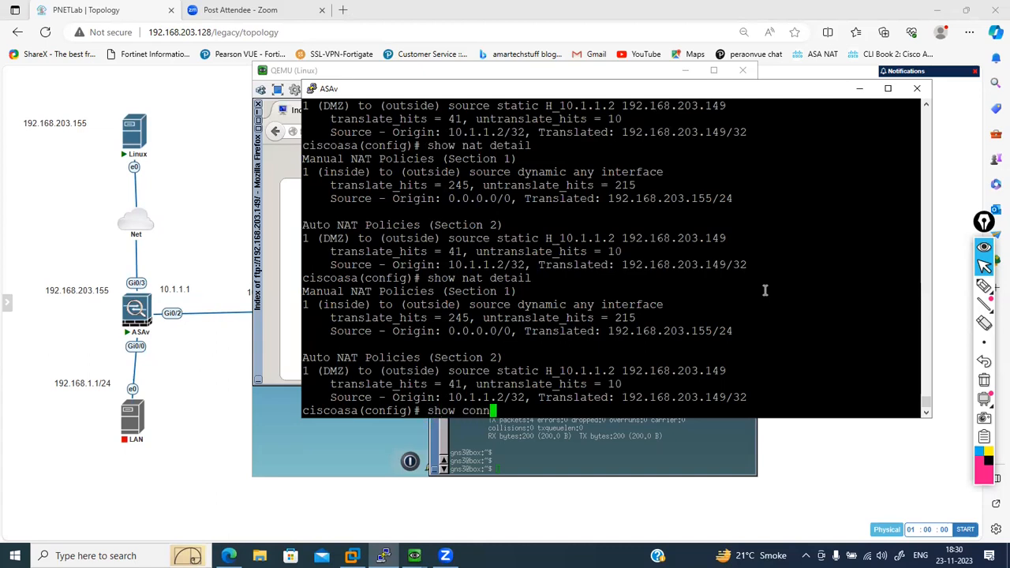
key(Return)
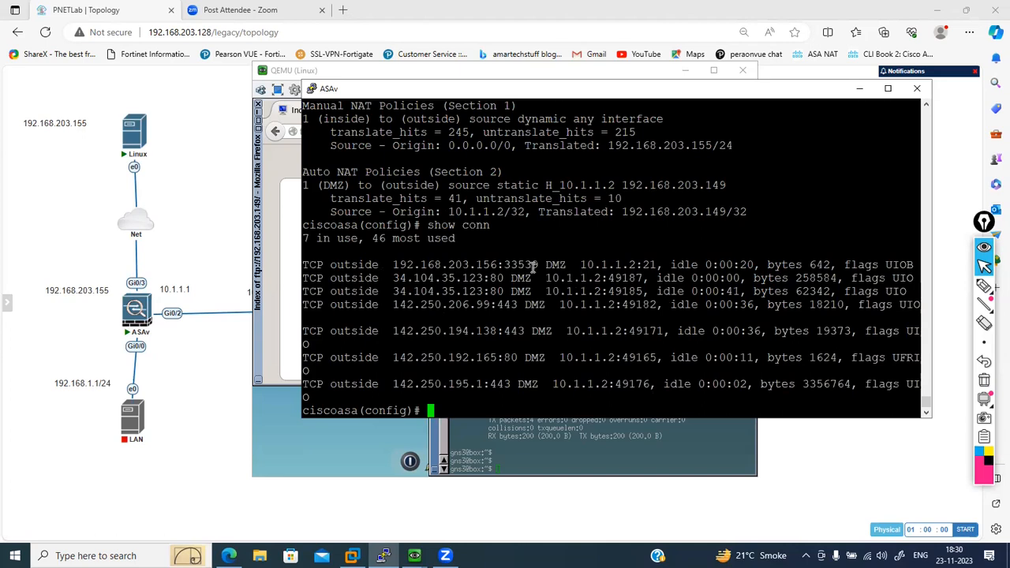
- Highlight the outside and DMZ ports of the first connection and the outside port of the 142.250.192.165 connection
drag(503, 264, 524, 264)
double_click(649, 264)
click(503, 357)
drag(503, 357, 522, 357)
click(571, 375)
- Display the translation table again with show xlate
text(show xl)
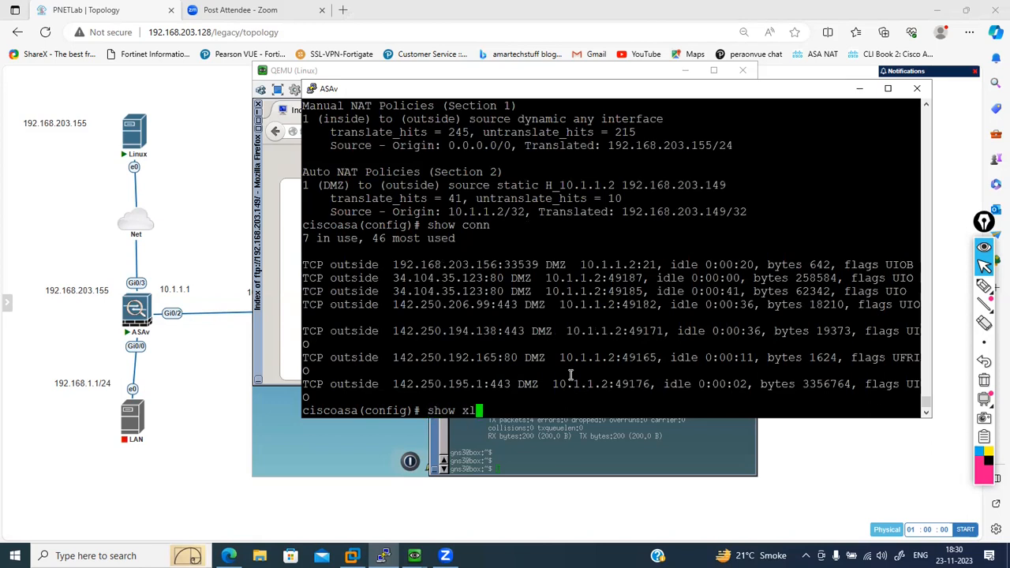
key(Tab)
key(Return)
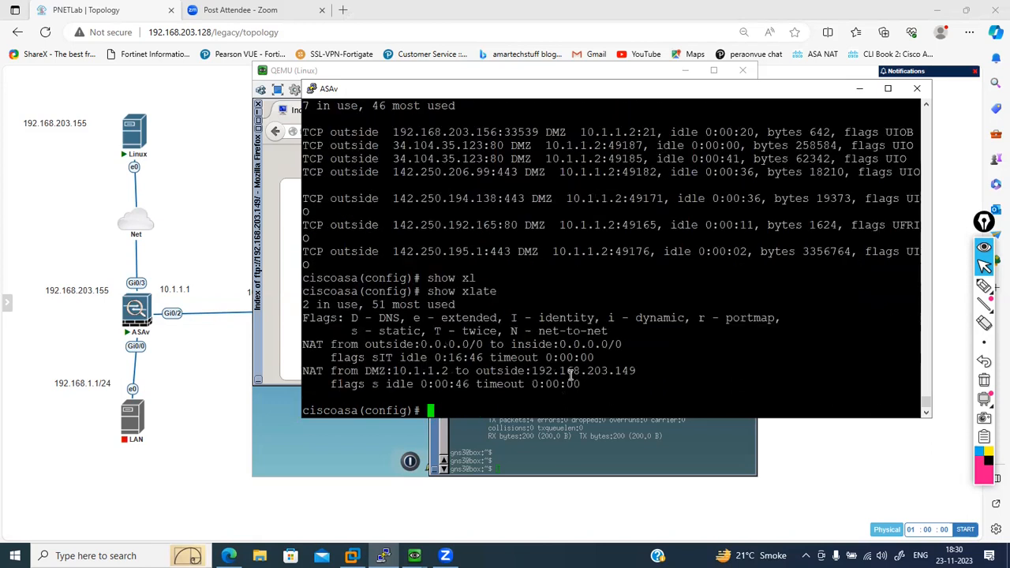
- Run show nat detail and highlight the untranslate hit counter of the DMZ Auto NAT policy
text(show nat de)
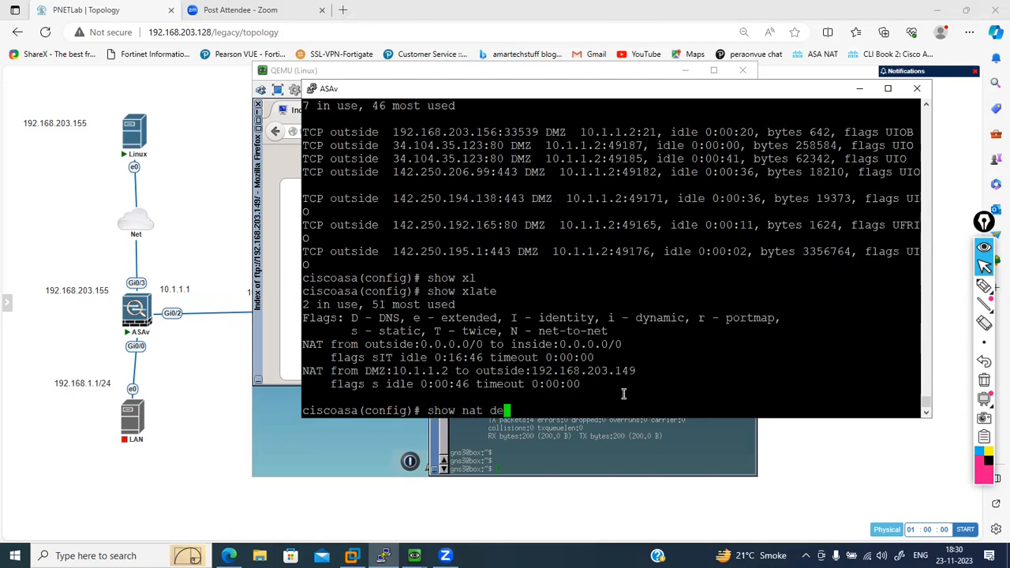
key(Tab)
key(Return)
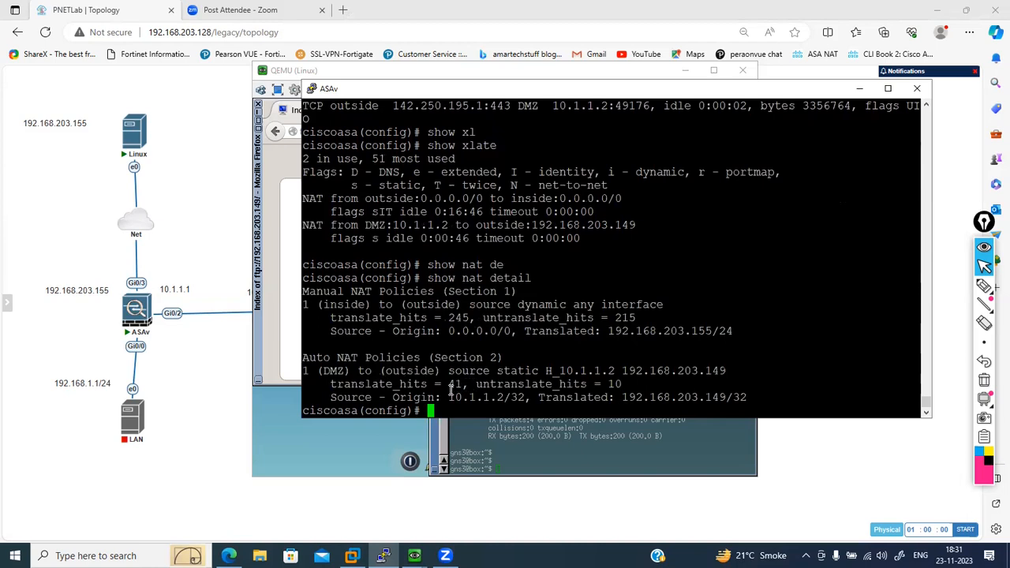
drag(623, 384, 602, 383)
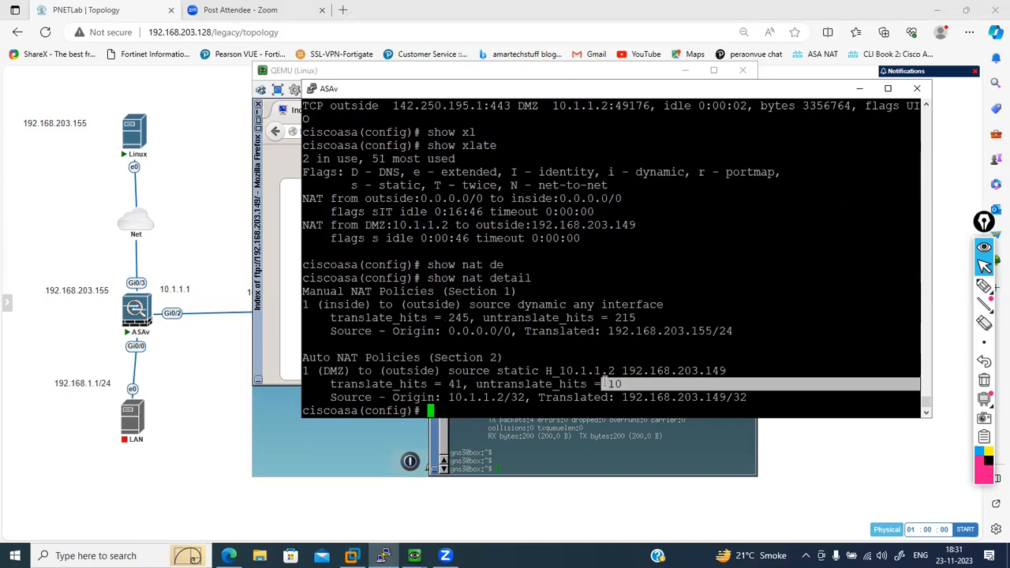
- Open ftp://192.168.203.149 in a second Firefox tab on the Linux host
click(273, 243)
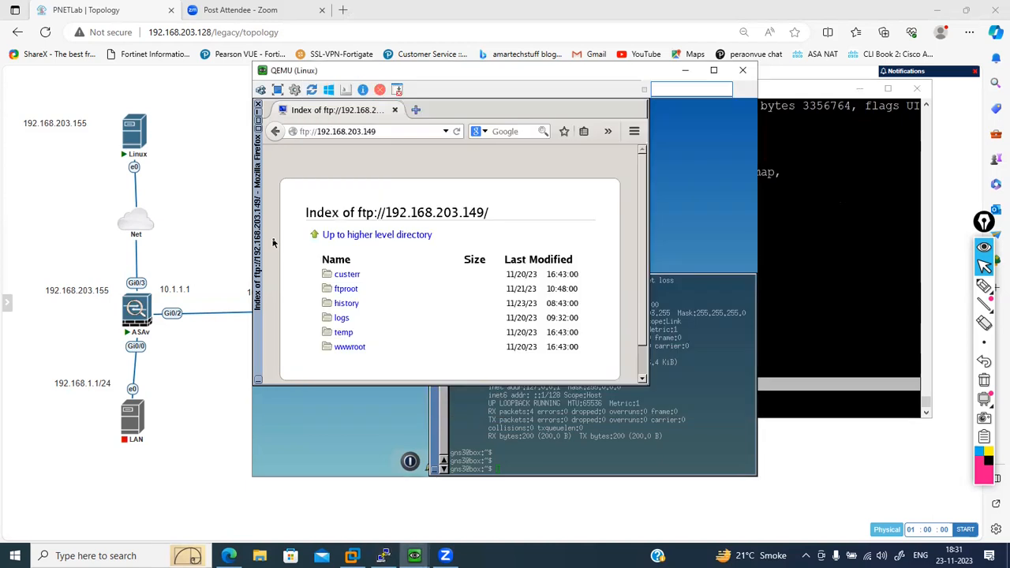
click(383, 131)
key(ctrl+c)
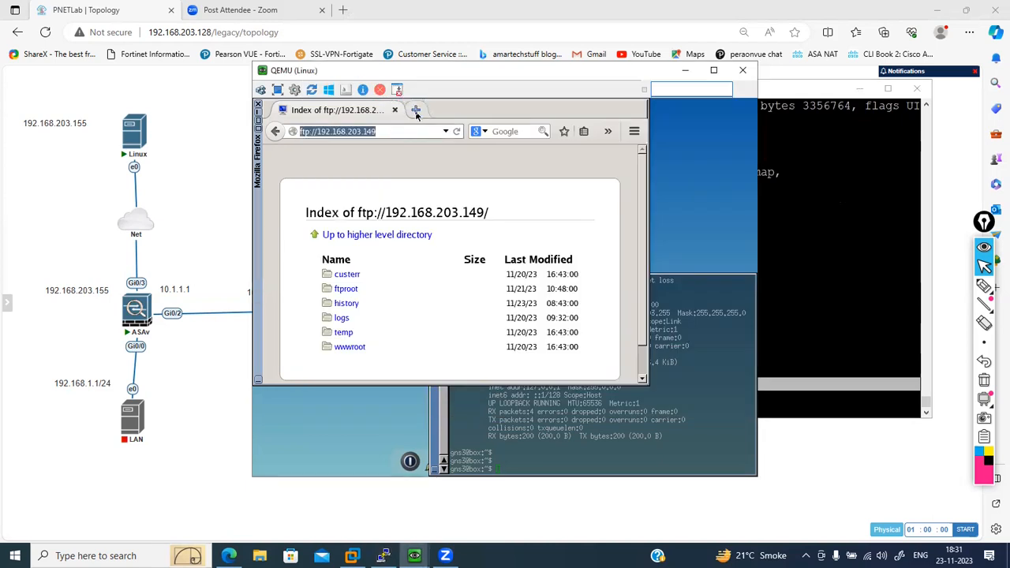
click(416, 111)
key(ctrl+v)
key(Return)
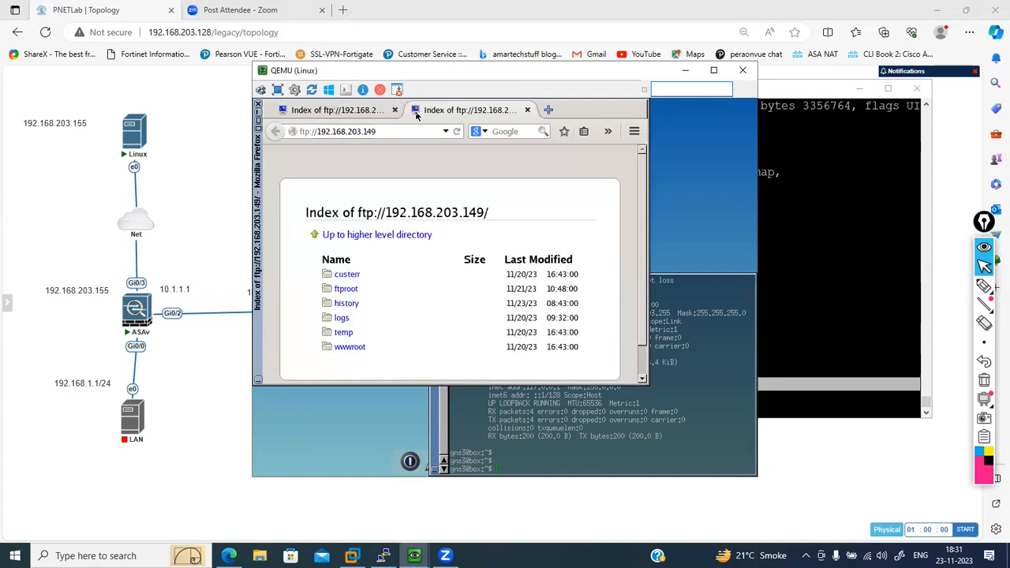
- Rerun show nat detail on the ASAv and highlight the DMZ policy's new untranslate hit counter
click(796, 231)
key(Up)
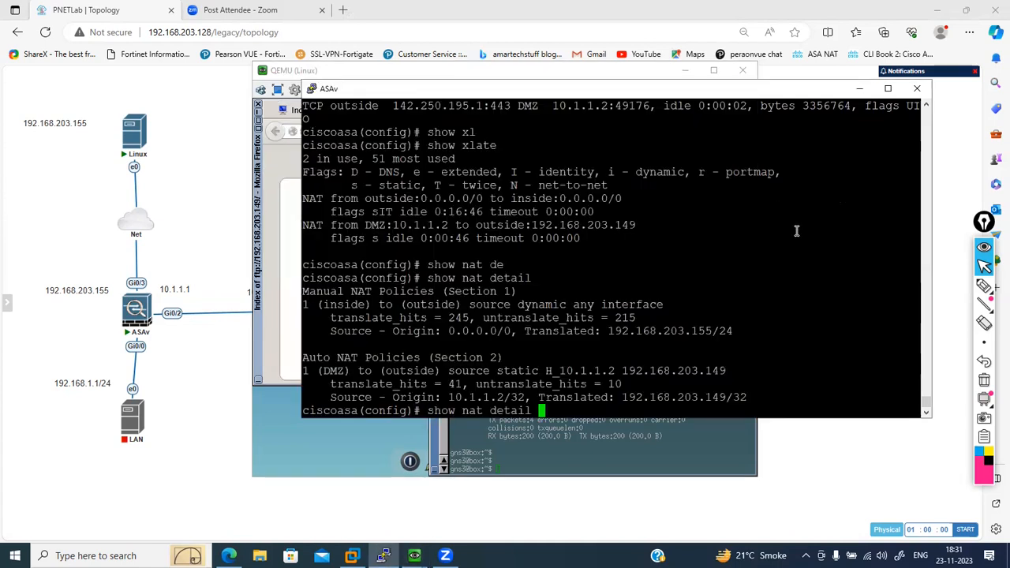
key(Return)
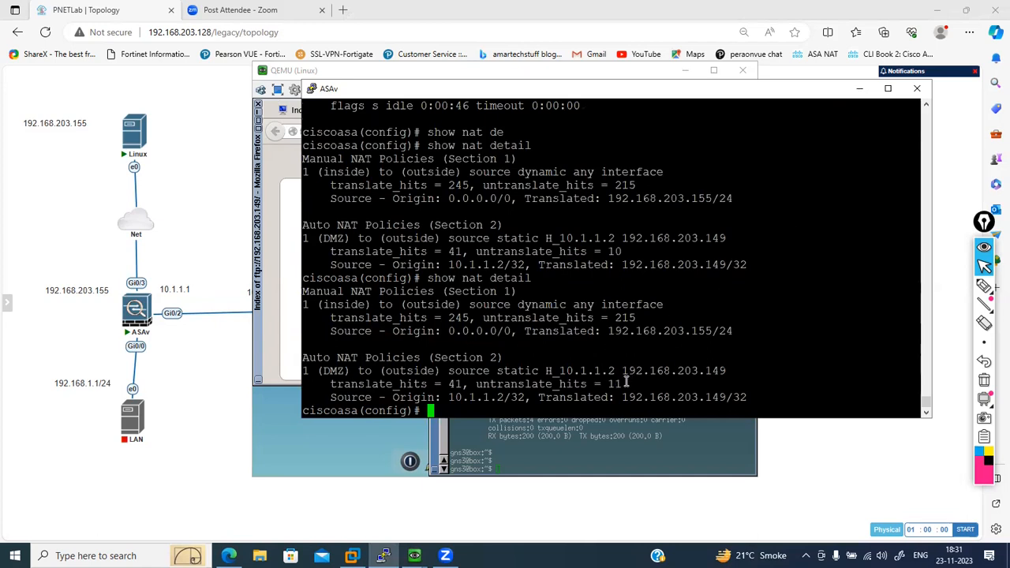
drag(626, 381, 614, 384)
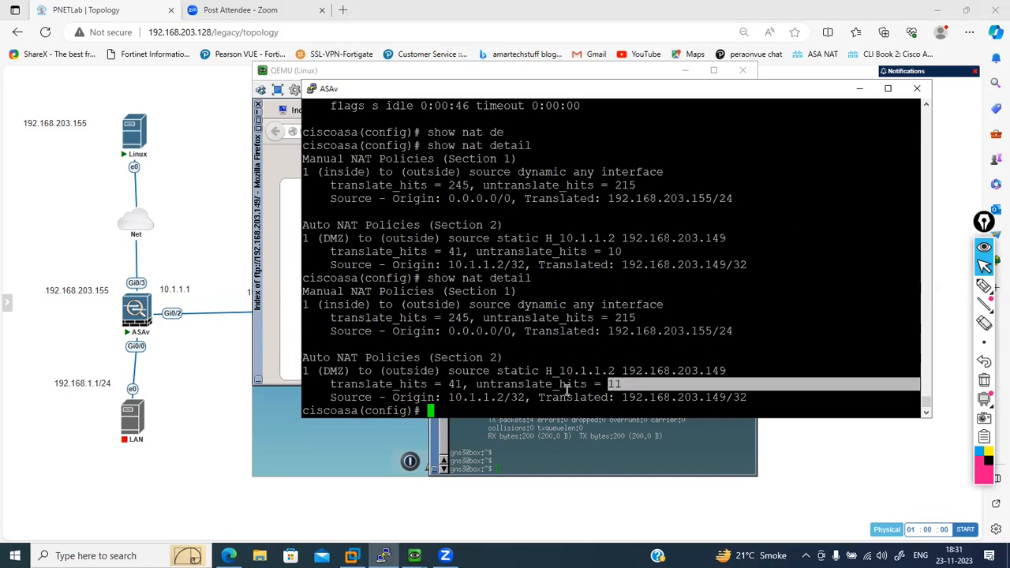
- Open ftp://192.168.203.149 in a third Firefox tab on the Linux host
click(293, 232)
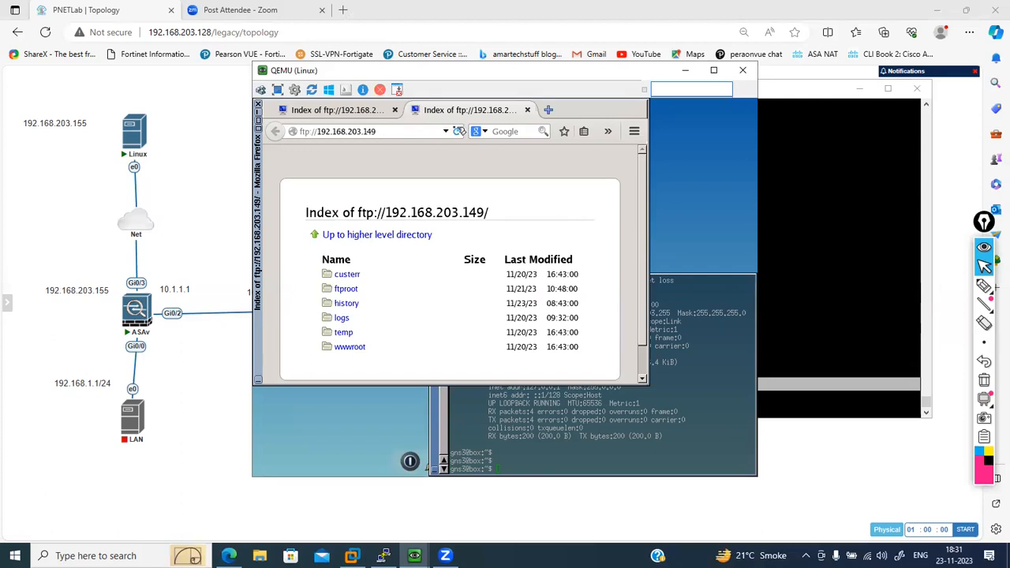
click(425, 129)
double_click(425, 128)
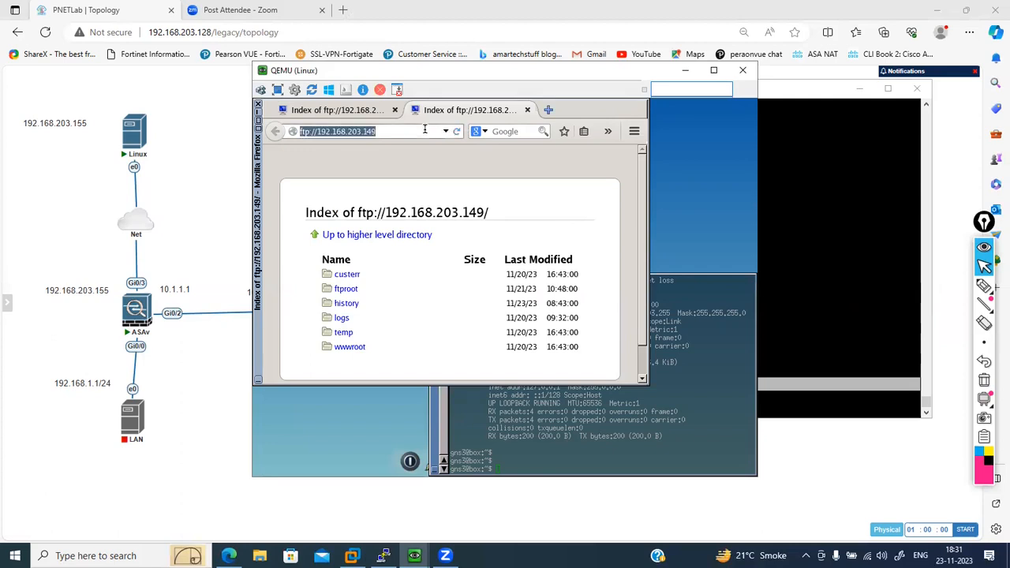
click(551, 110)
key(Return)
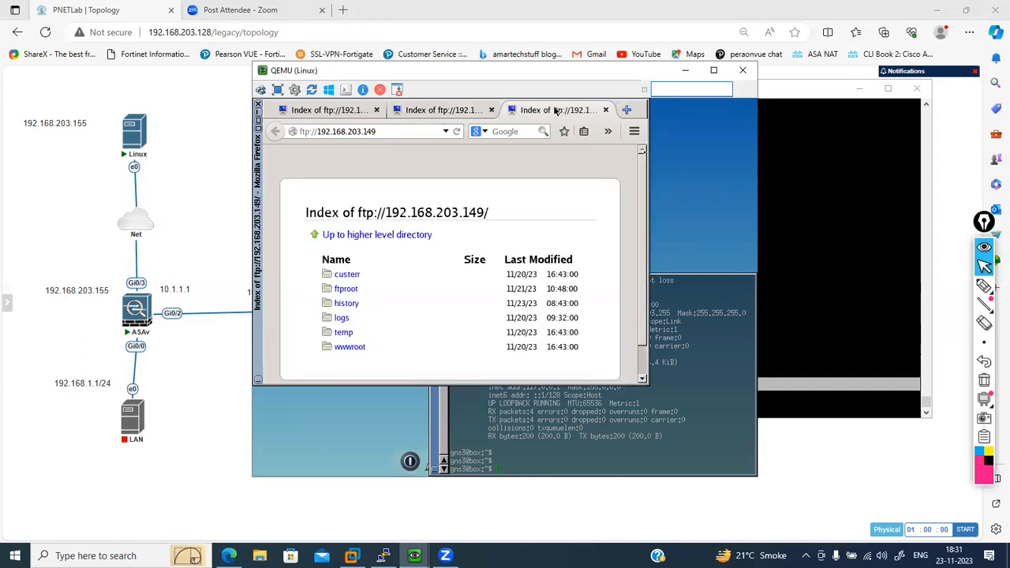
- Return to the ASAv console and recheck the NAT hit counters with show nat detail
click(839, 241)
key(Up)
key(Return)
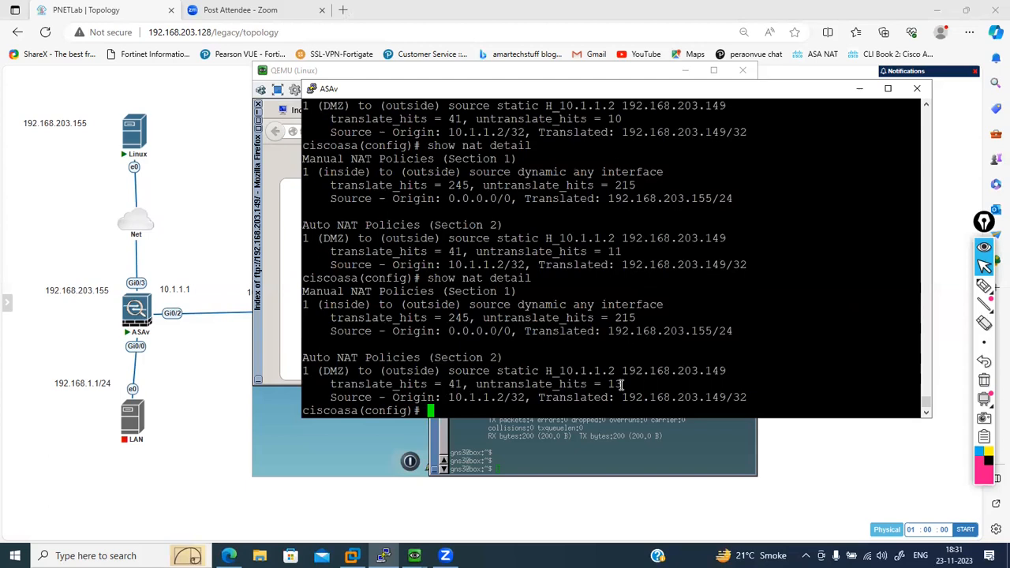
- Ping 192.168.203.149 from the Linux host's terminal and switch back to the ASAv console
click(497, 445)
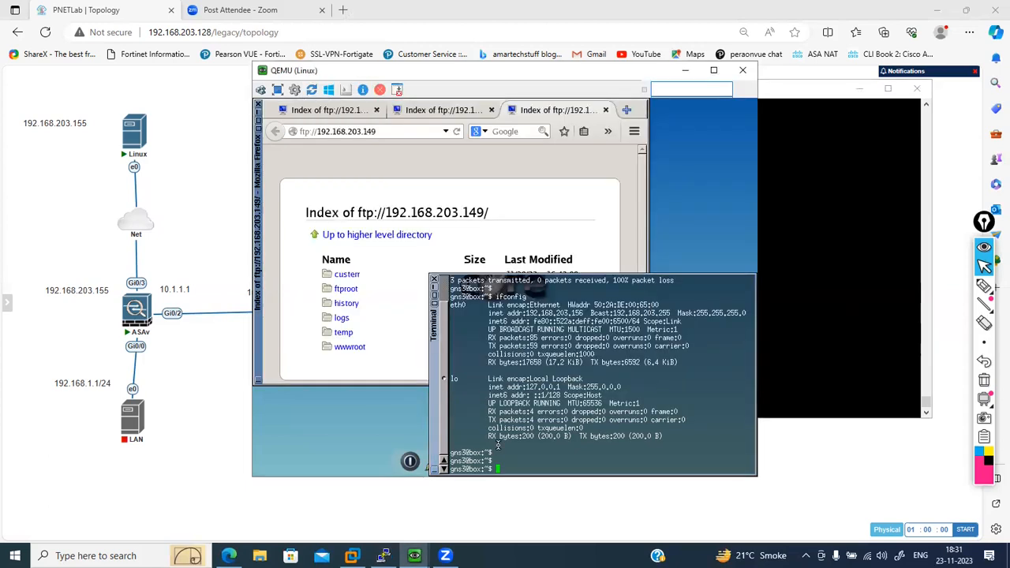
text(ping 192.168.203.149)
key(Return)
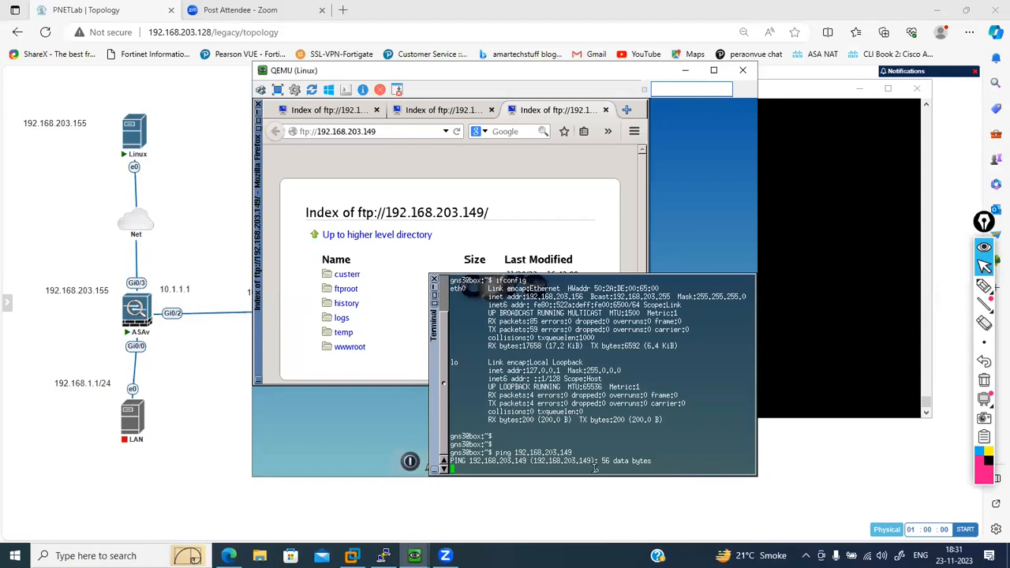
click(799, 352)
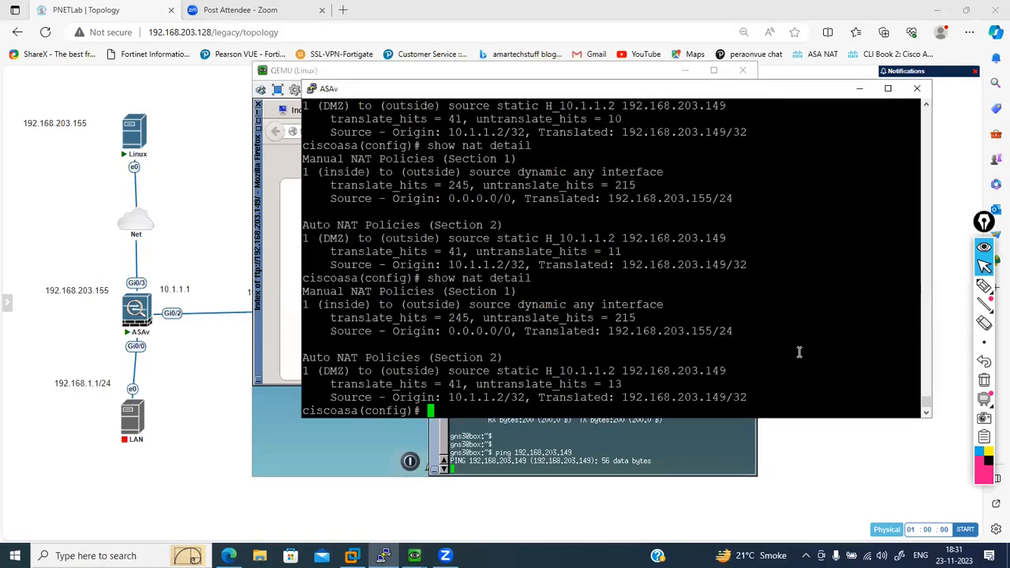
- List the access lists with show access-list on the ASAv and widen the console window
text(show acc)
key(Tab)
key(Return)
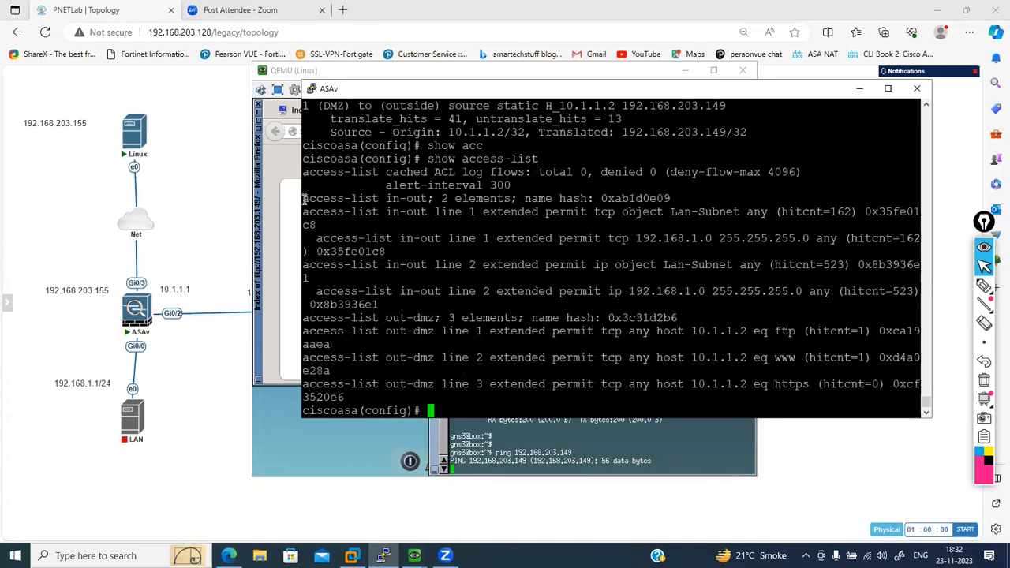
drag(299, 198, 238, 198)
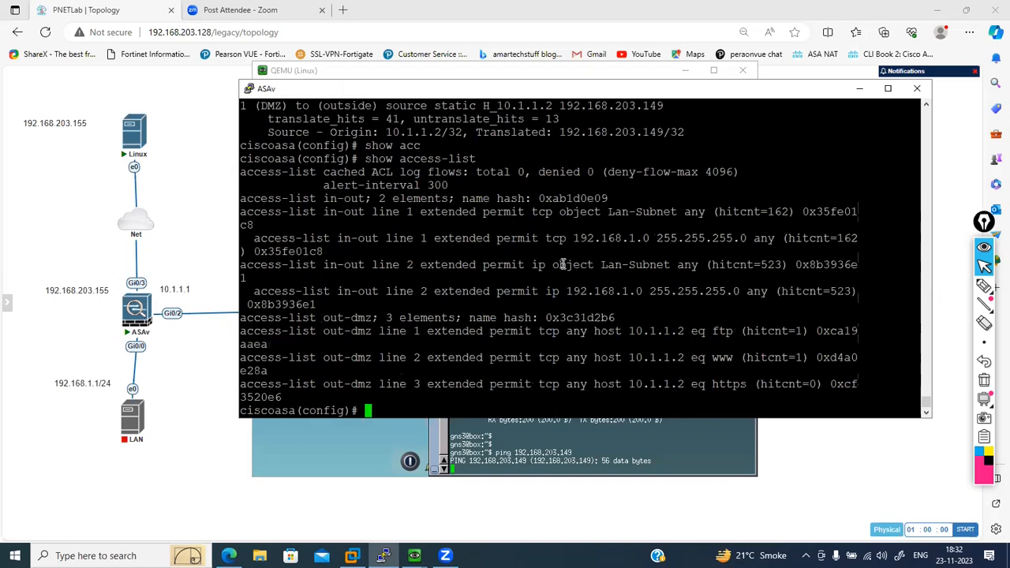
- Rerun show access-list in the widened console and highlight the start of the in-out list's line 1 entry
key(Up)
key(Return)
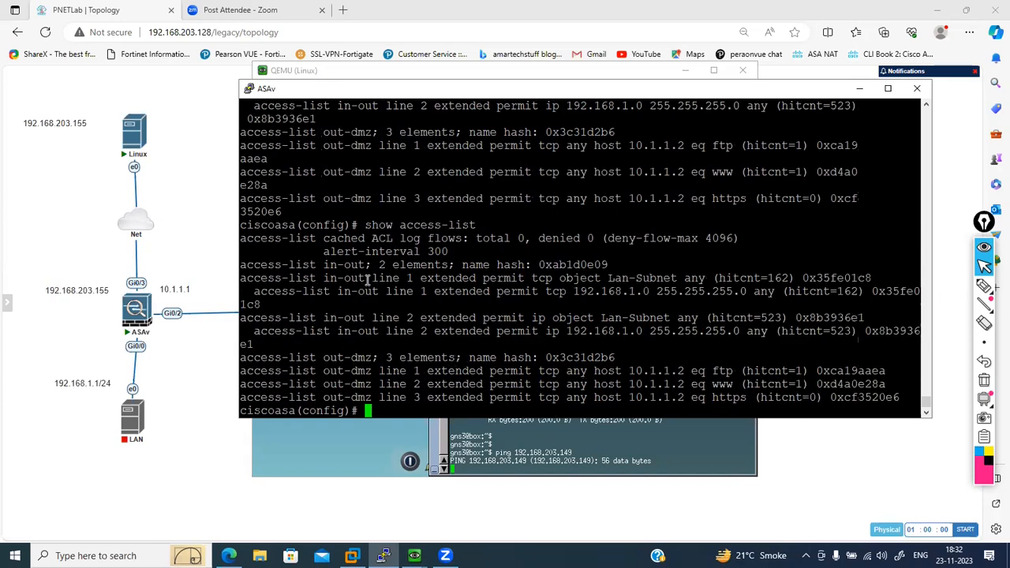
drag(244, 279, 400, 281)
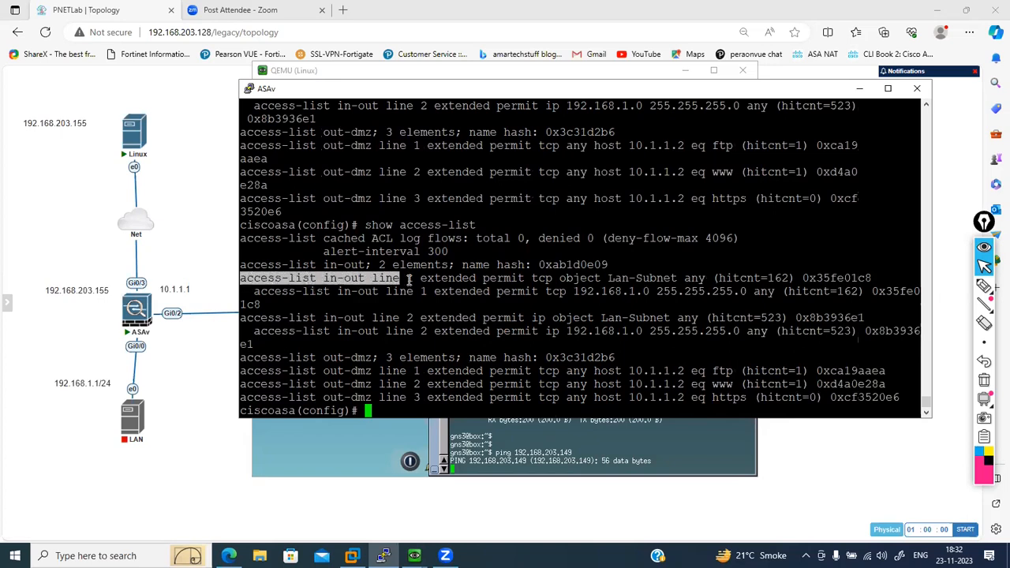
click(411, 279)
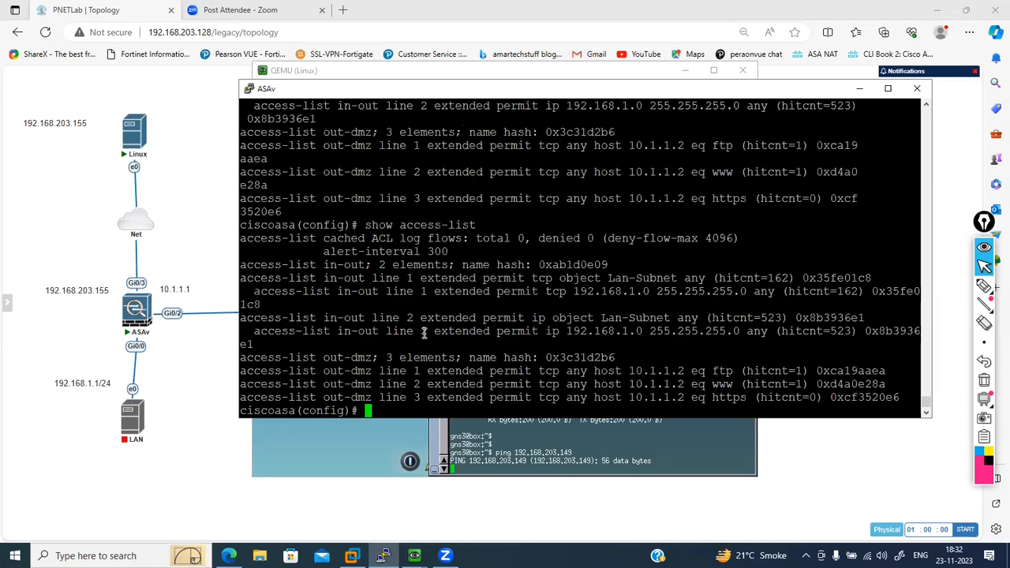
- Add a rule at line 1 of access list out-dmz permitting icmp from any to host 10.1.1.2
text(acc)
key(Tab)
text(li)
key(Tab)
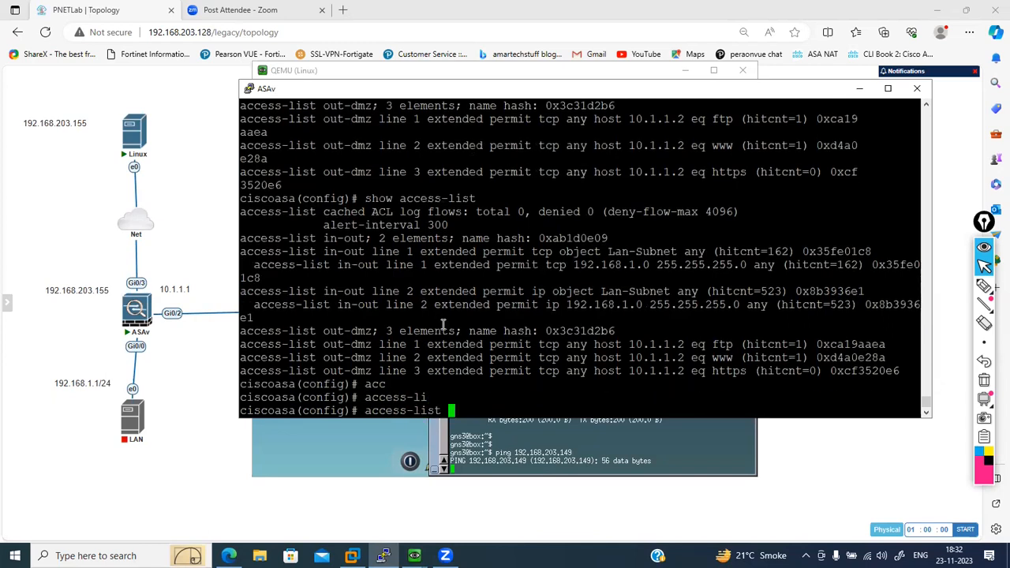
text(in)
key(BackSpace)
key(BackSpace)
text(out-dmz)
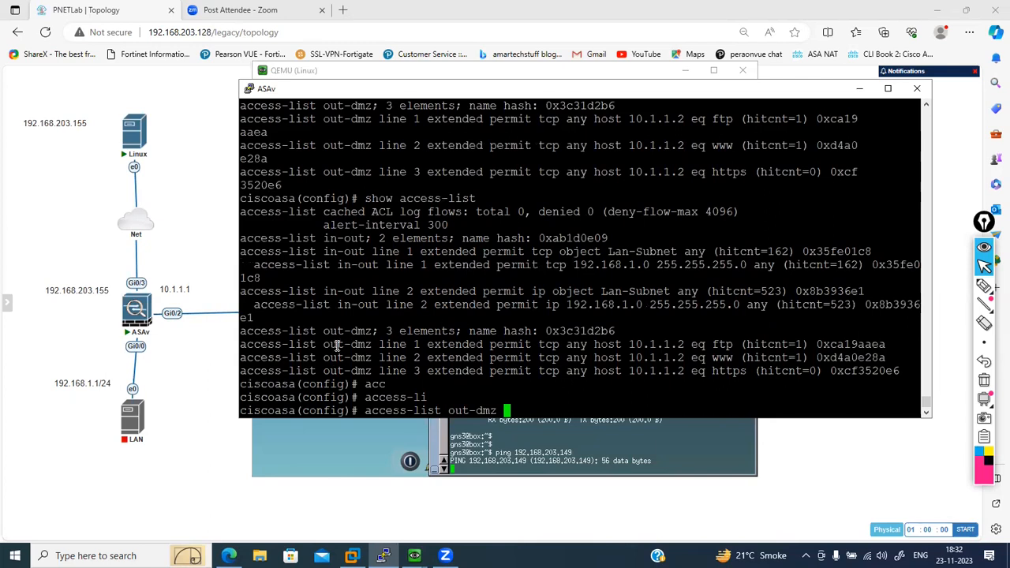
text(line 1 permit )
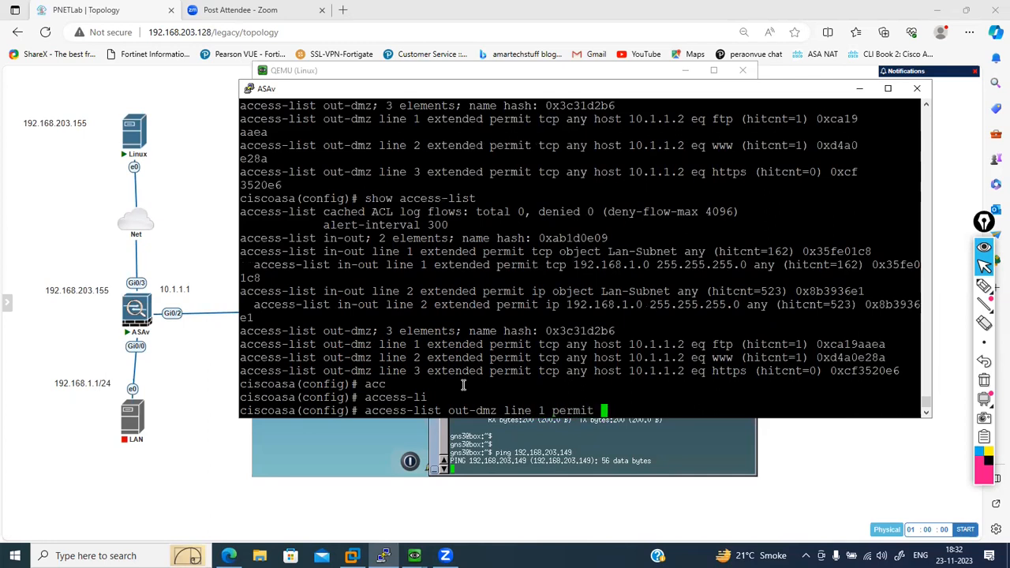
text(icmp any host 10.1.1.2)
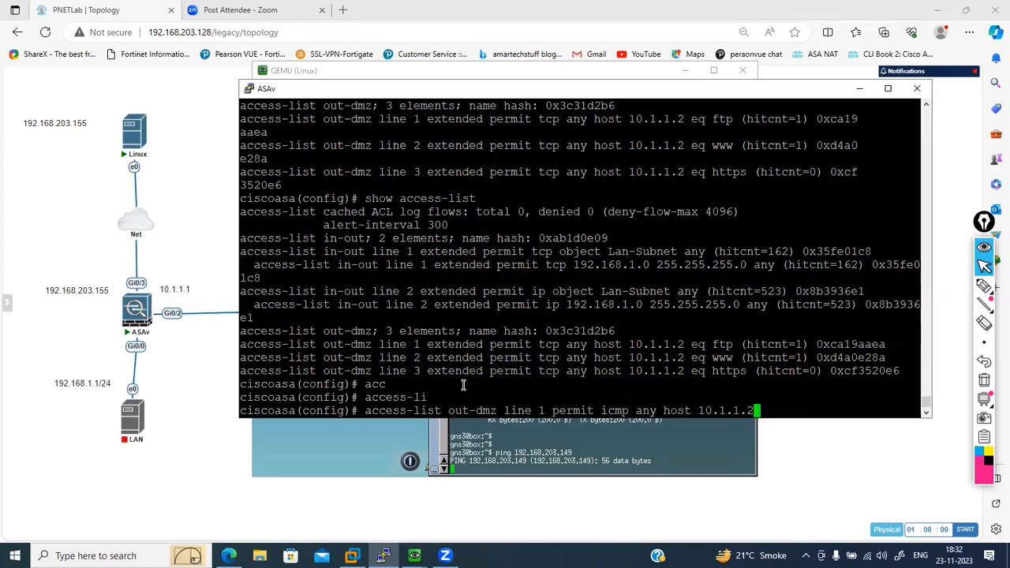
key(Return)
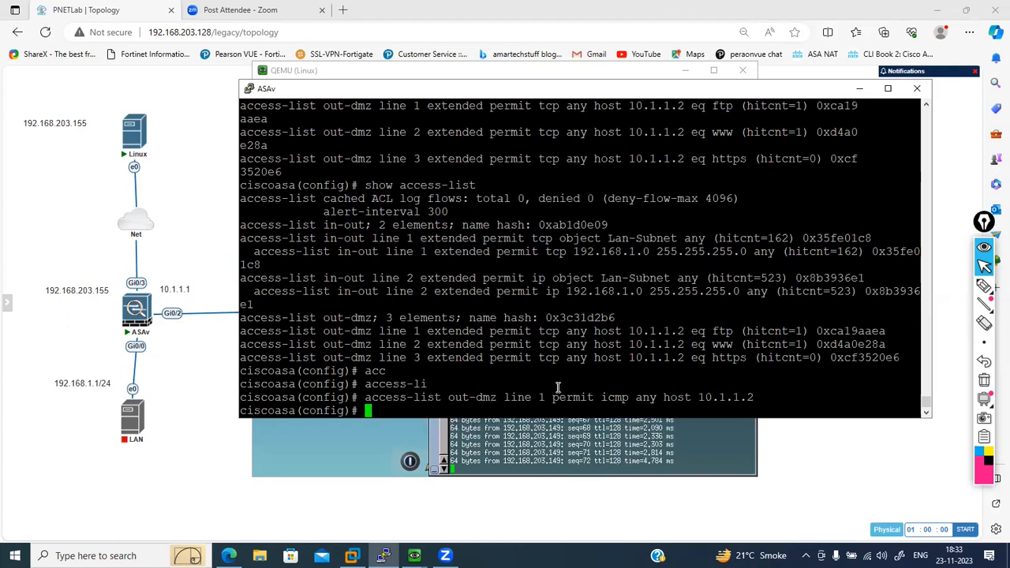
- Start a Wireshark capture on the ASAv's Gi0/3 interface from the PNETLab topology and dismiss the software update notice
click(203, 397)
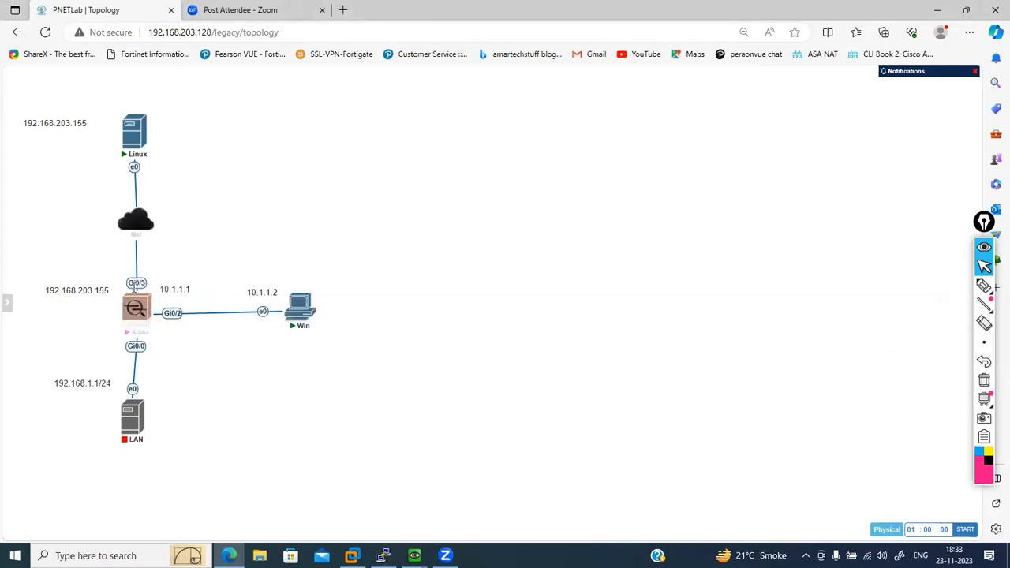
right_click(134, 304)
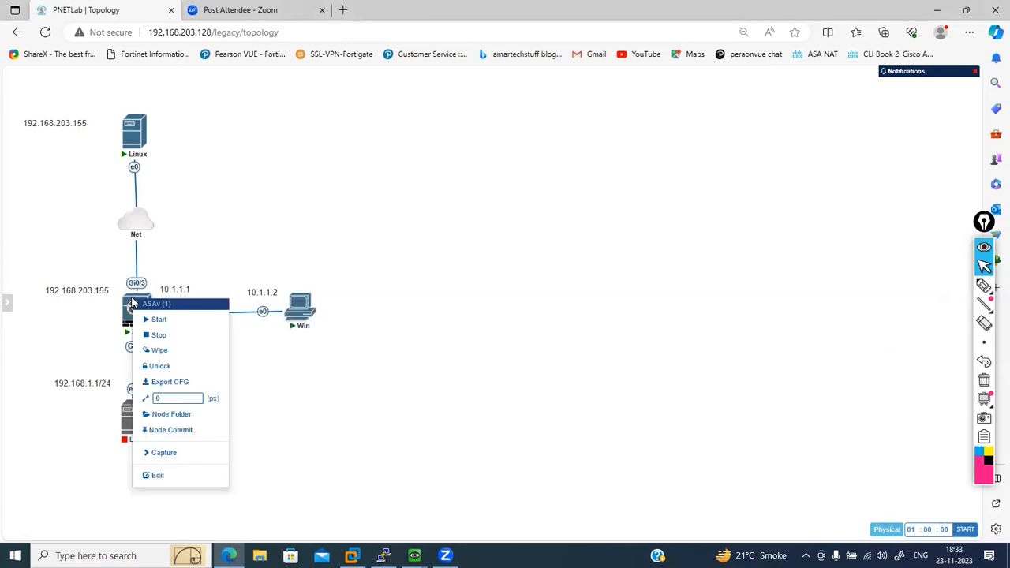
click(184, 456)
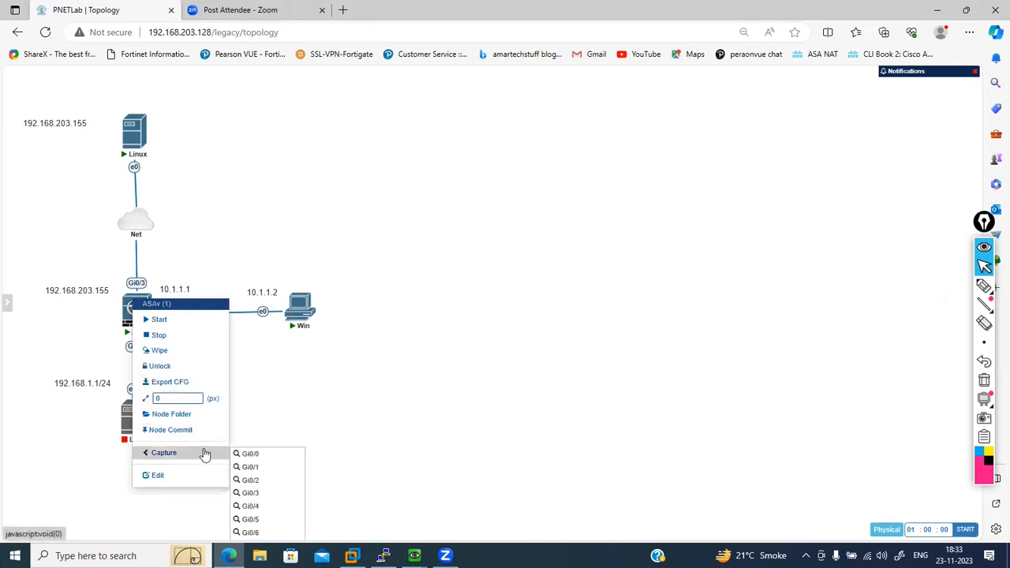
click(256, 493)
click(566, 100)
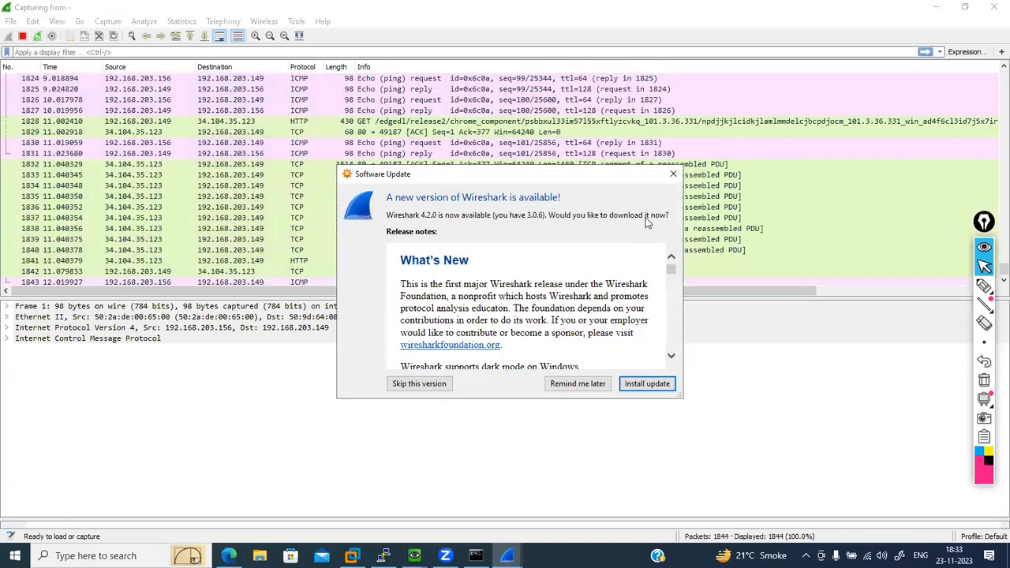
click(673, 174)
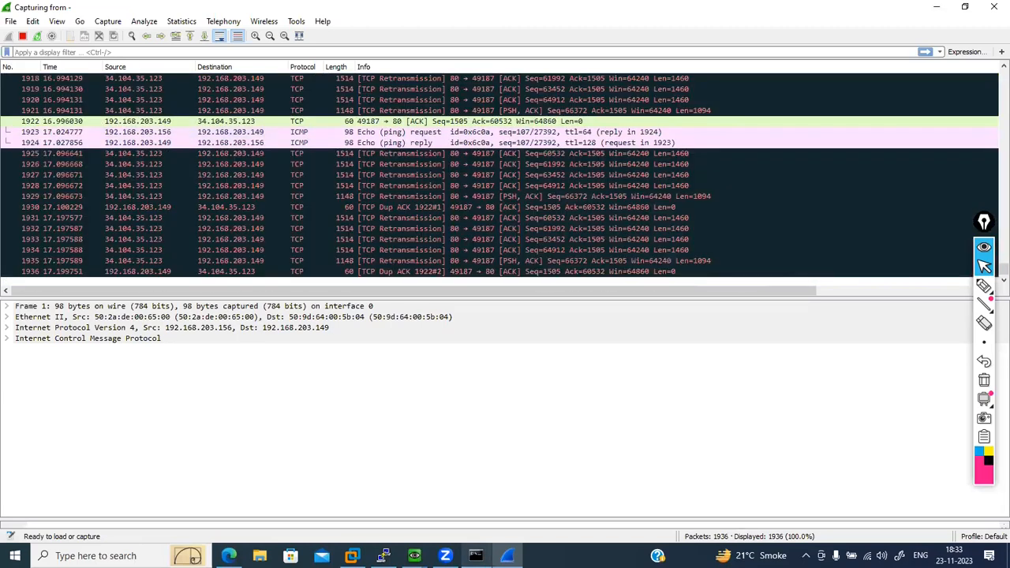
- Switch to the Linux host, close one of Firefox's FTP tabs and reopen ftp://192.168.203.149 in a new tab
mouse_move(414, 552)
click(451, 514)
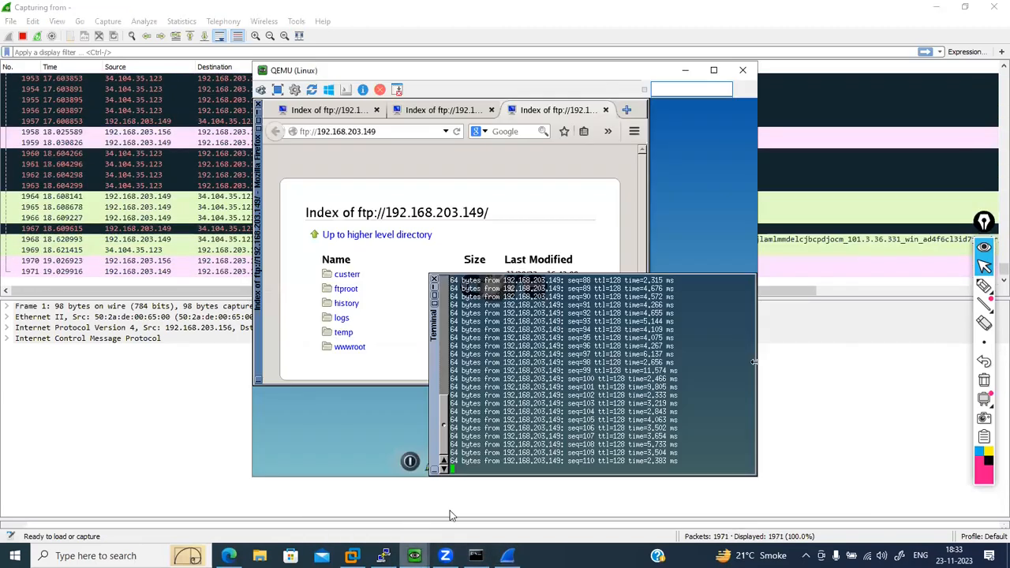
click(387, 133)
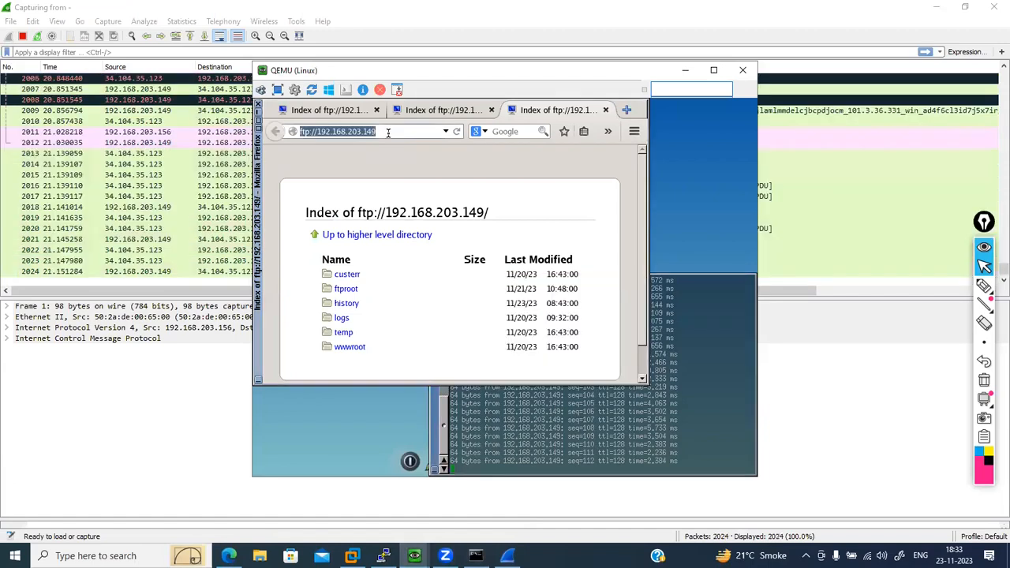
click(490, 111)
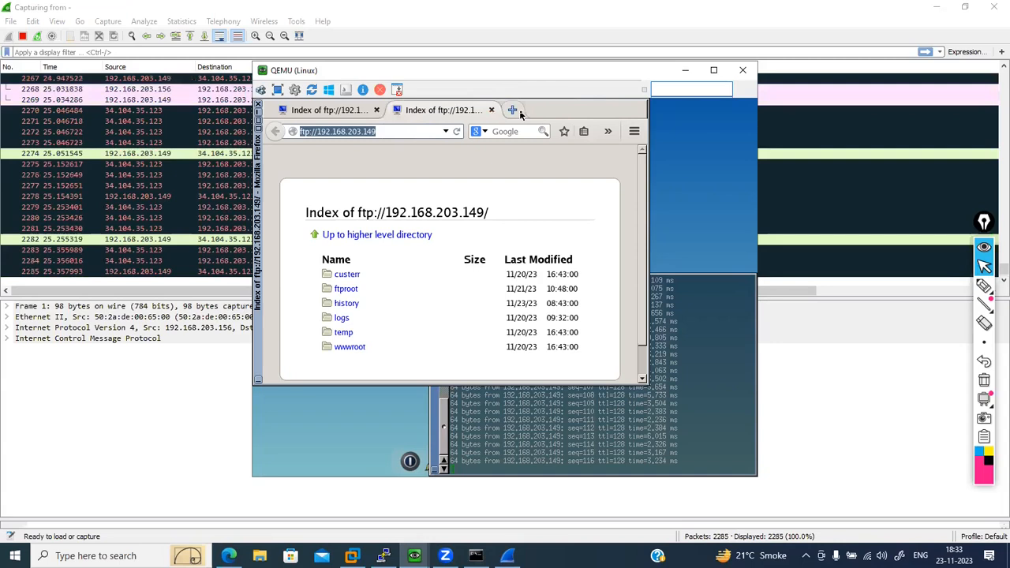
click(517, 110)
key(Return)
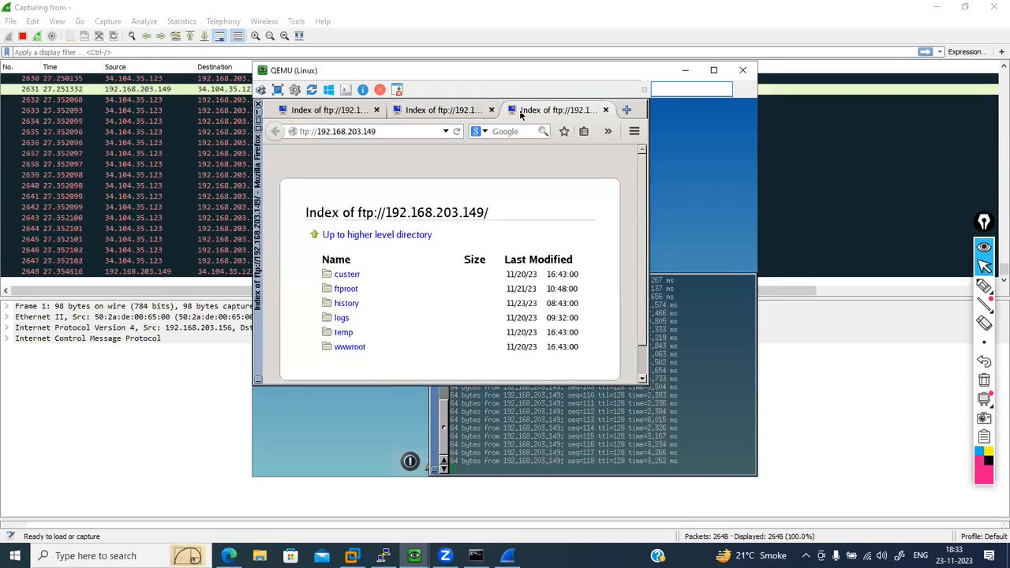
- Stop the Gi0/3 capture in Wireshark and apply the display filter tcp.port == 21
click(175, 188)
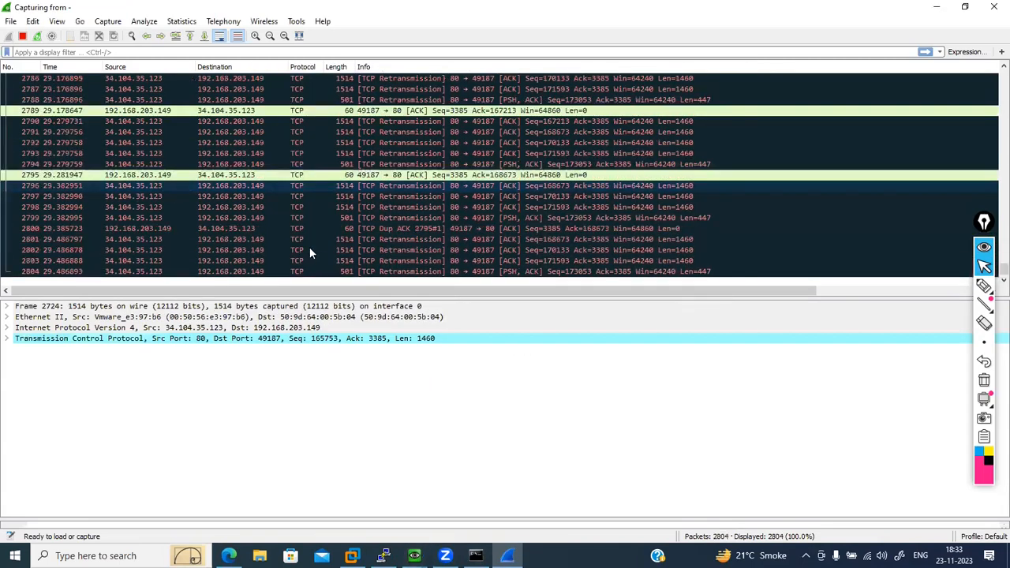
click(23, 38)
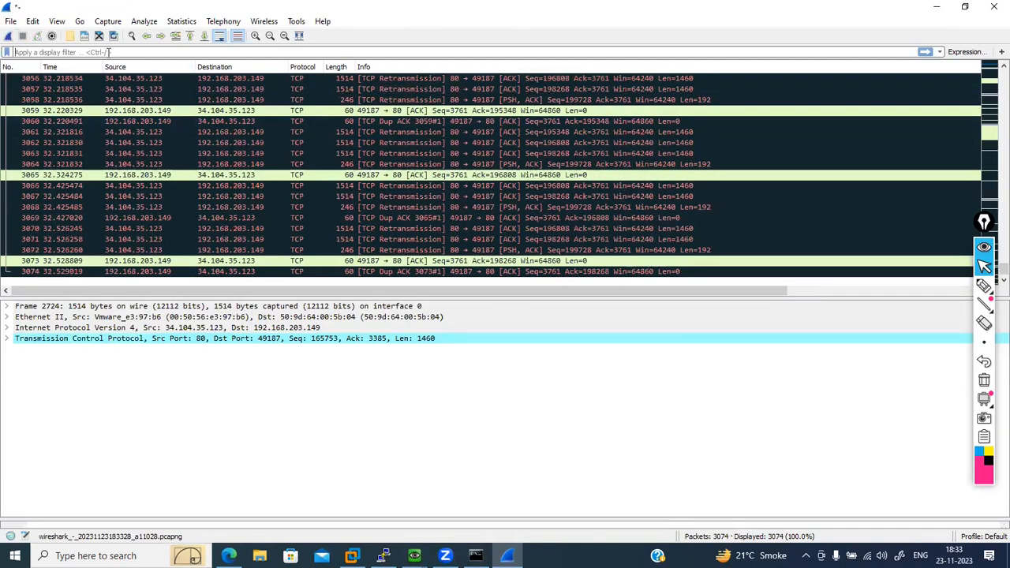
text(tcp.port == 21)
key(Return)
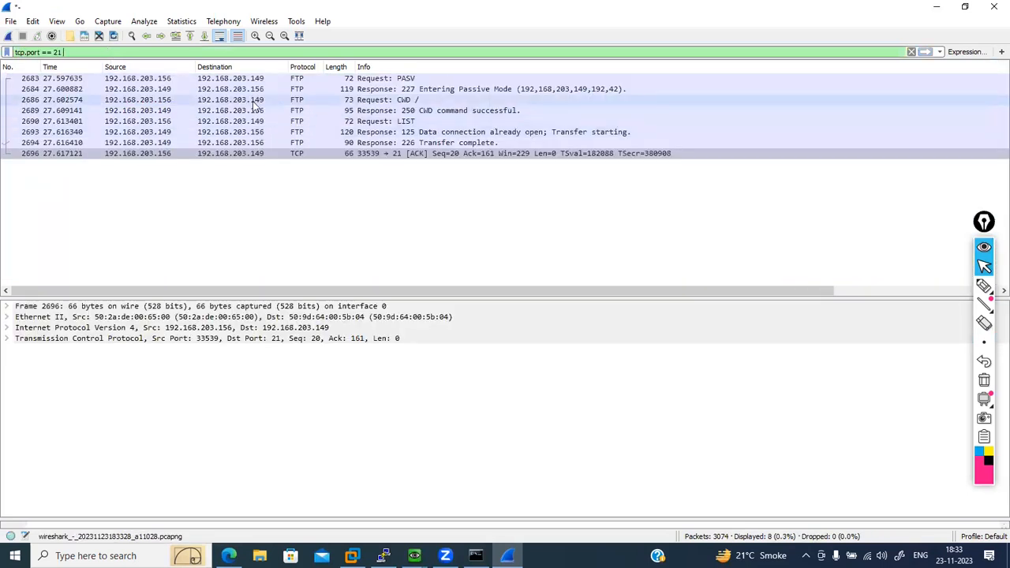
- Inspect the source and destination addresses of the FTP PASV request and its response, and minimize Wireshark
click(150, 79)
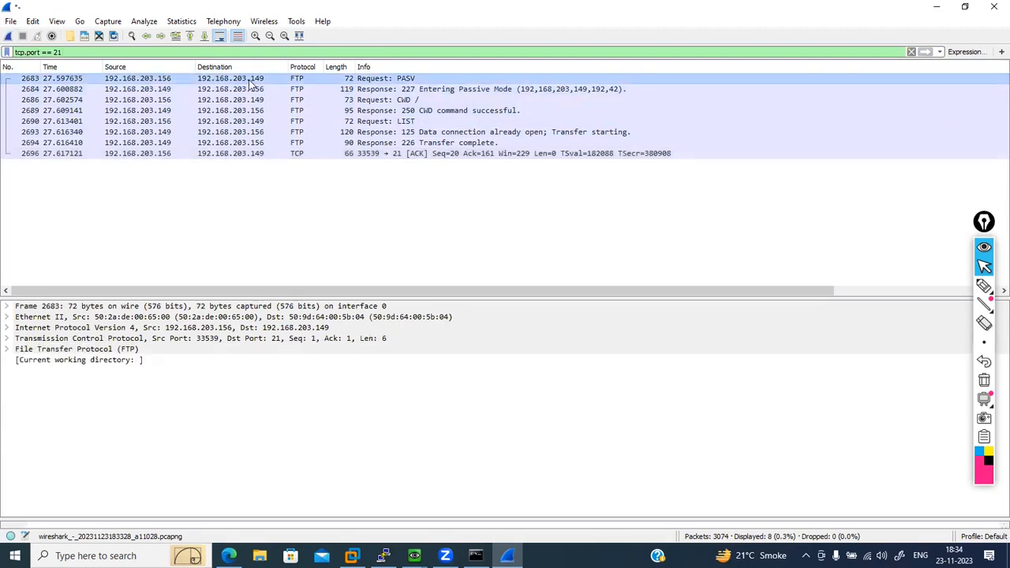
click(139, 91)
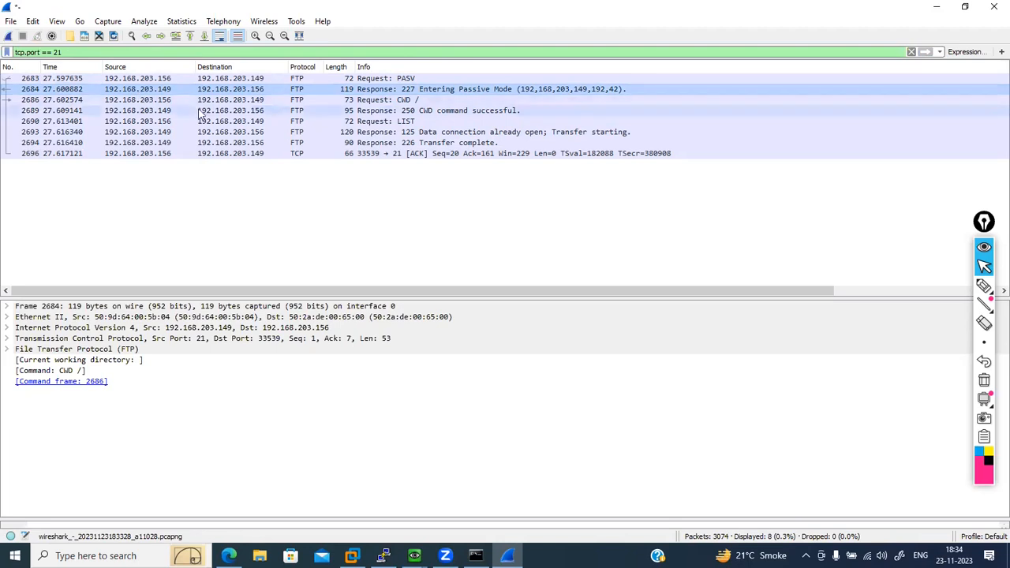
click(946, 8)
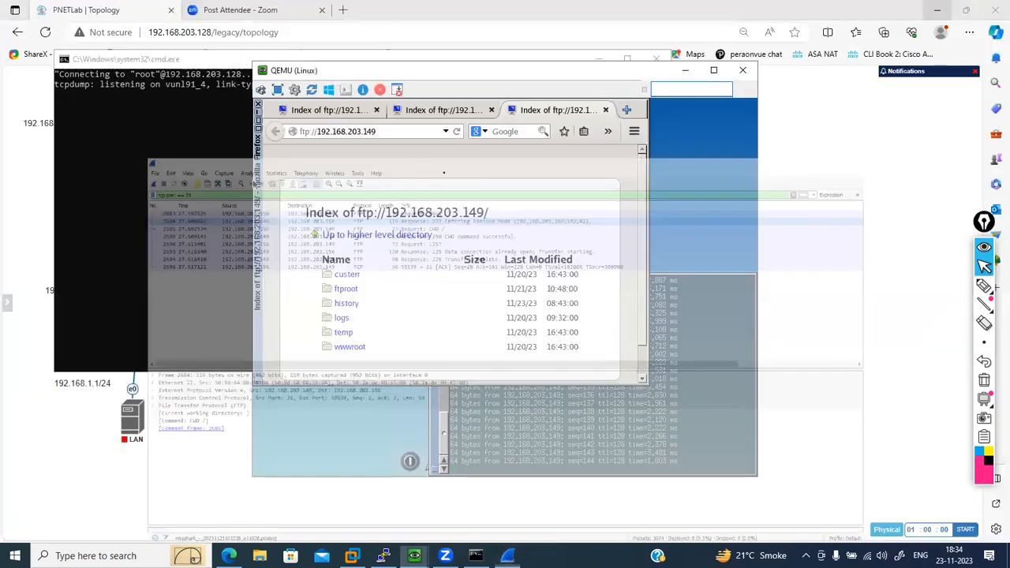
- Start a second Wireshark capture on the ASAv's Gi0/2 interface from the PNETLab topology
click(187, 441)
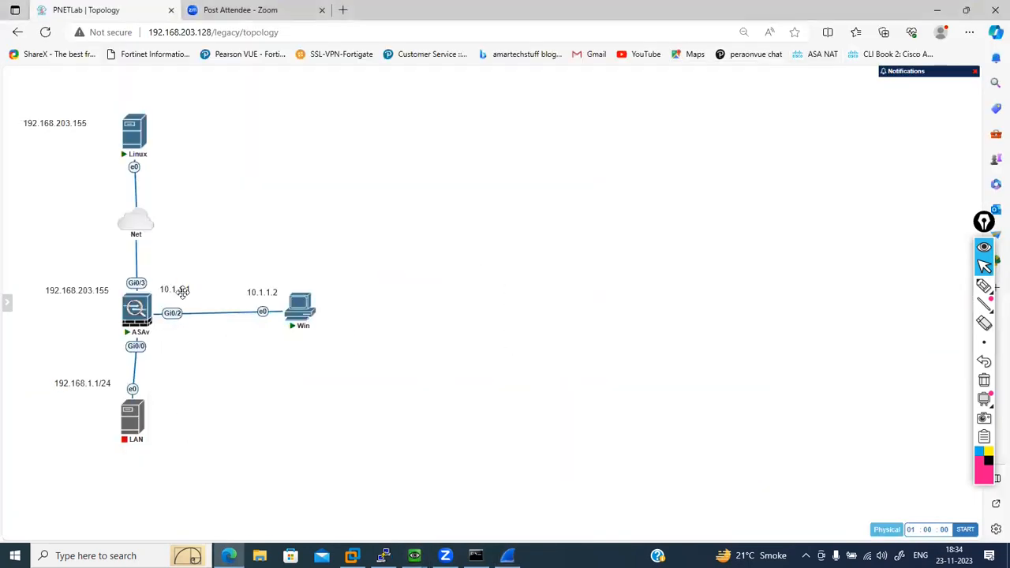
right_click(172, 312)
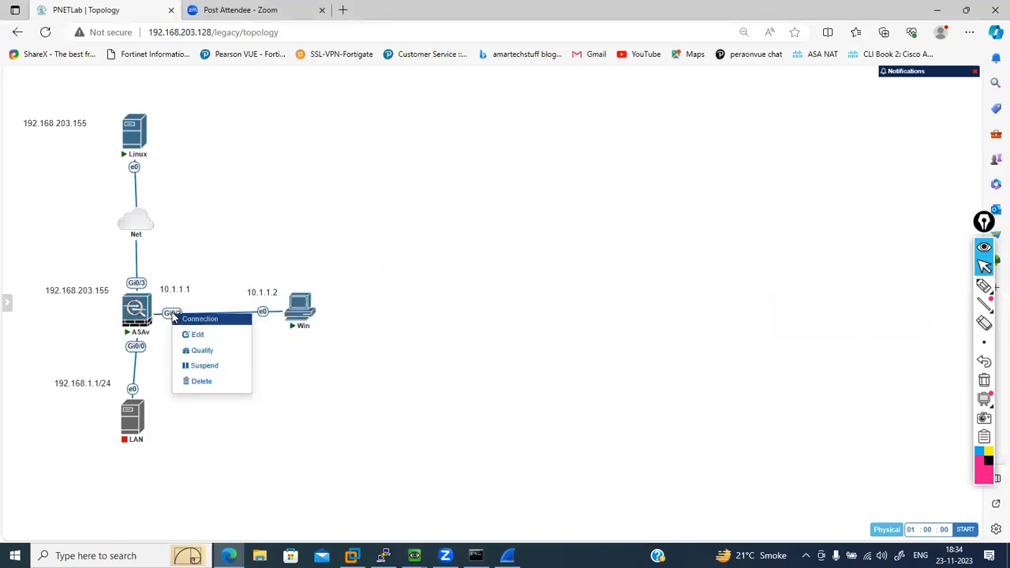
right_click(134, 307)
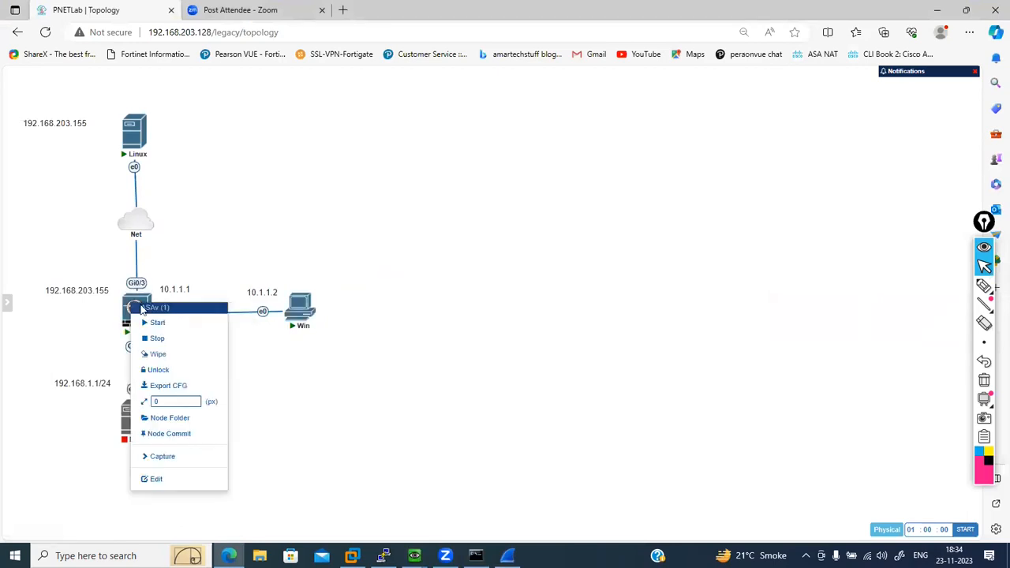
mouse_move(191, 457)
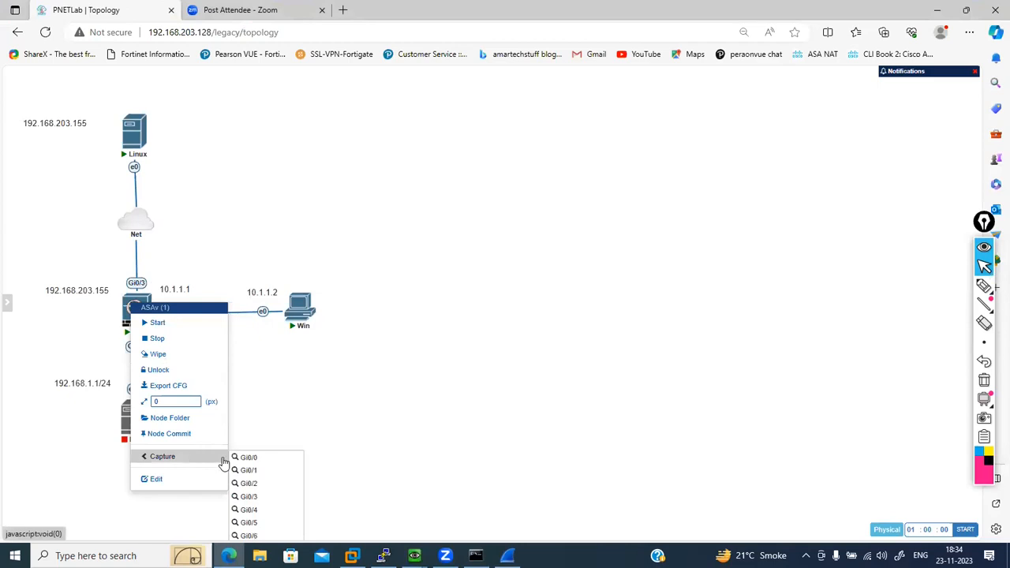
click(250, 483)
click(563, 101)
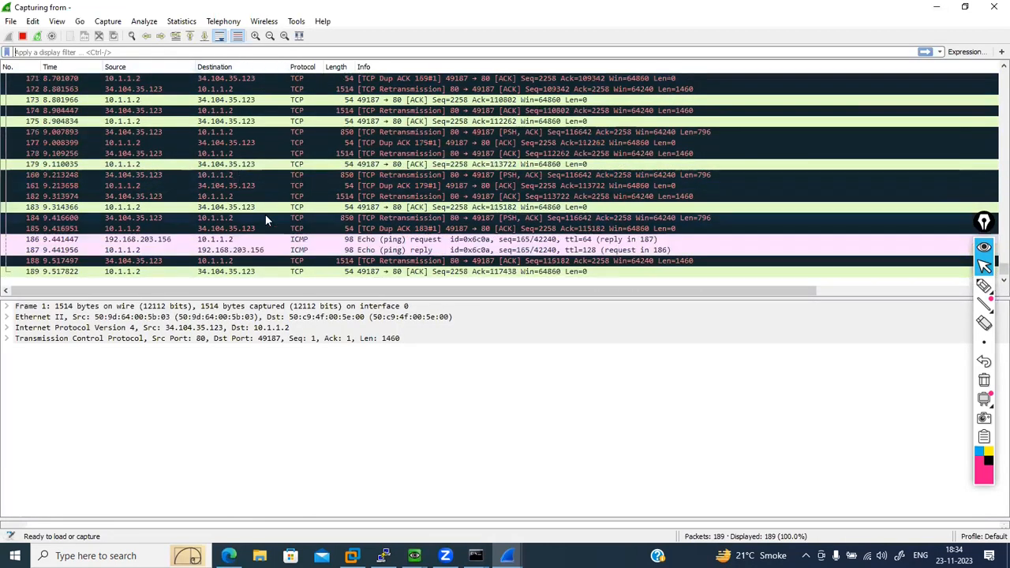
mouse_move(414, 555)
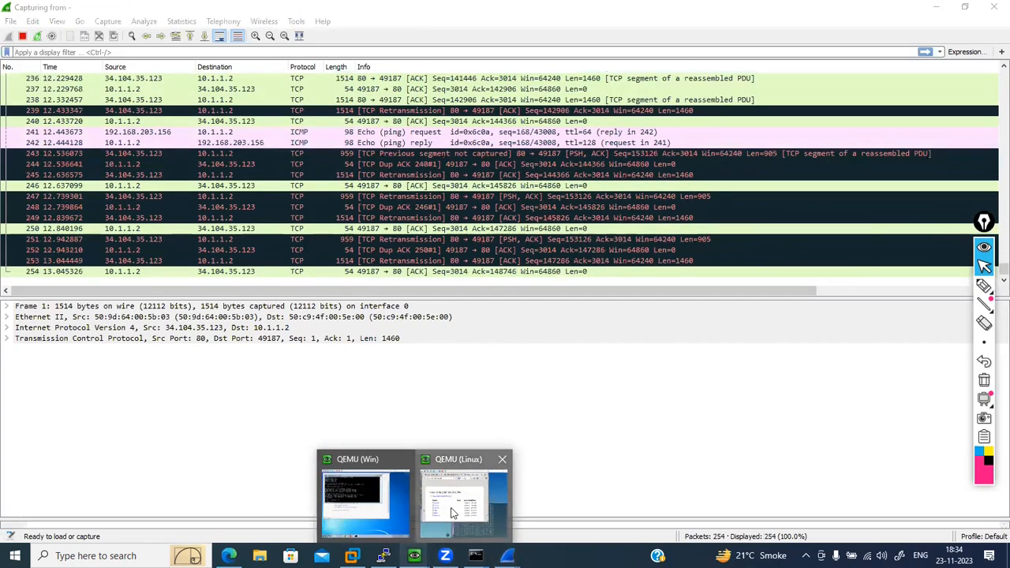
click(452, 513)
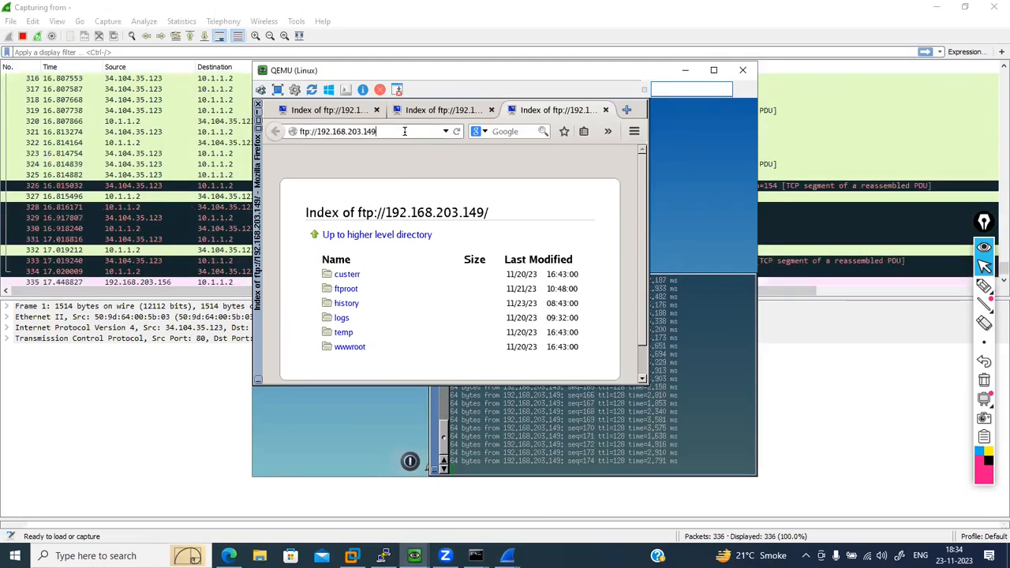
key(Left)
key(Left)
key(Left)
key(Left)
key(Left)
key(Left)
key(Left)
key(Left)
key(Left)
key(Left)
key(Left)
key(Left)
key(Left)
key(Left)
key(Left)
key(Left)
key(Left)
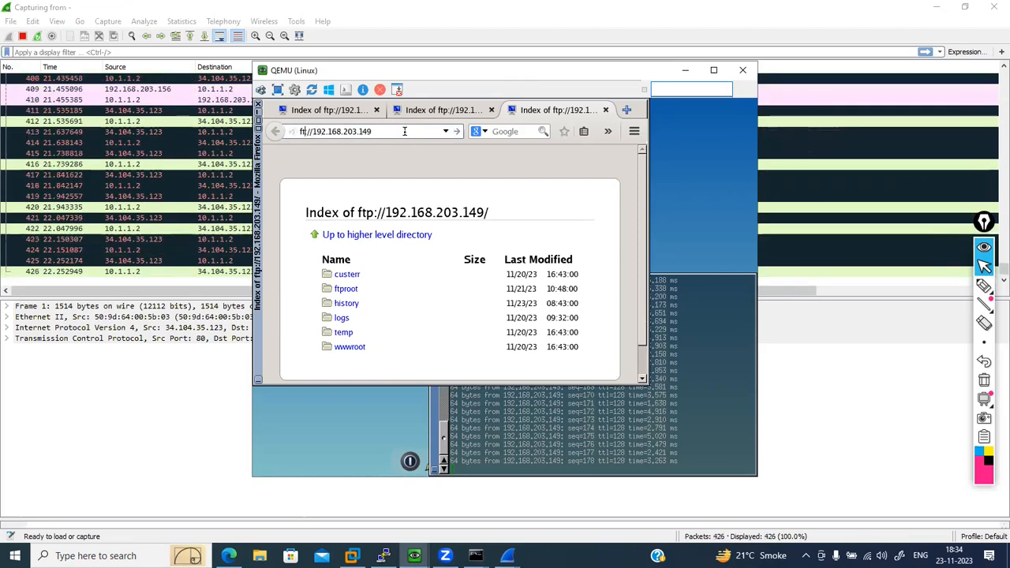
key(BackSpace)
key(BackSpace)
key(BackSpace)
text(http)
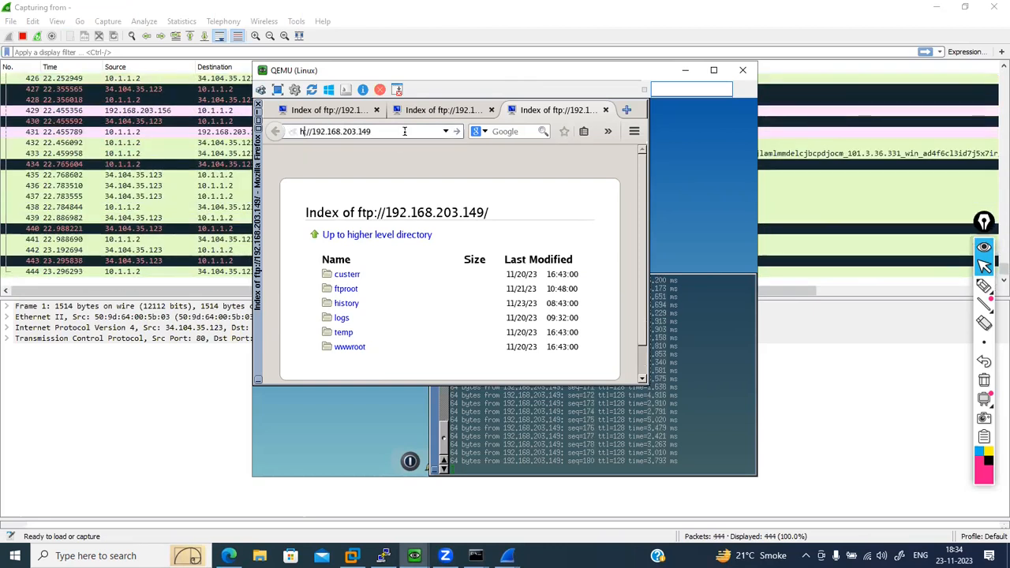
key(Return)
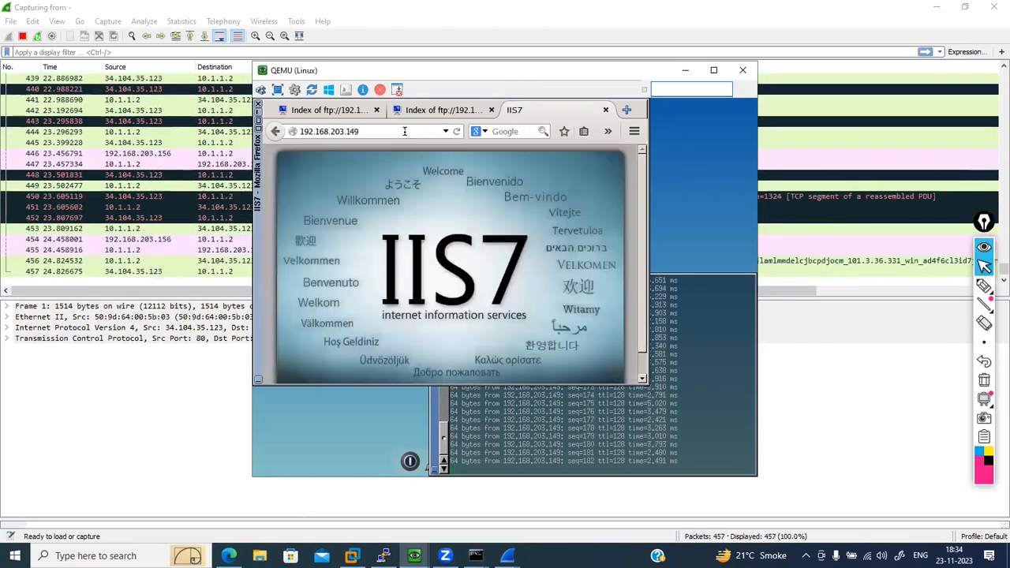
- Load ftp://192.168.203.149 in the Linux host's current Firefox tab
key(Home)
text(ftp://)
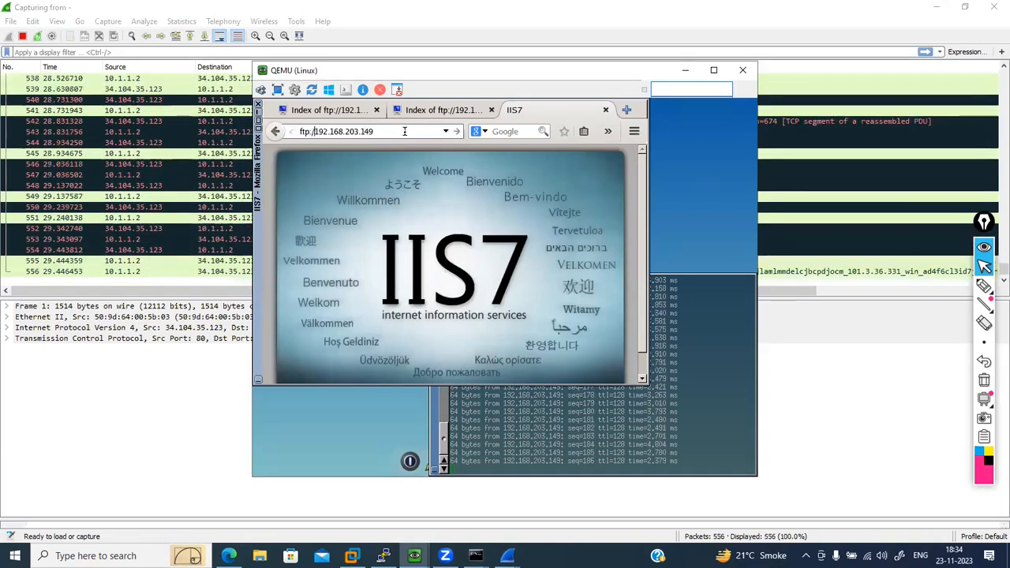
key(Return)
- Switch to Wireshark, stop the Gi0/2 capture and apply the display filter tcp.port == 21
click(67, 176)
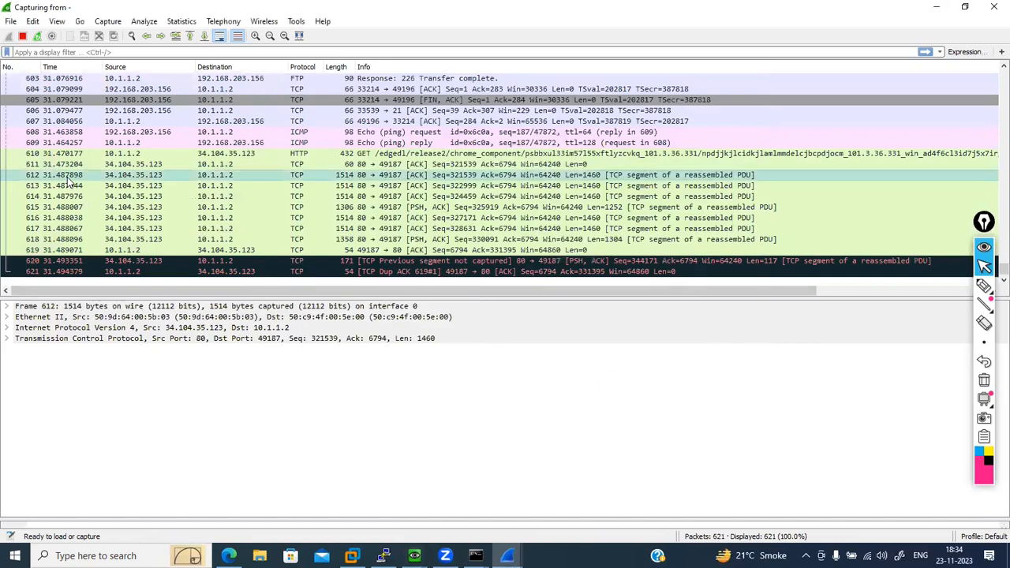
click(22, 36)
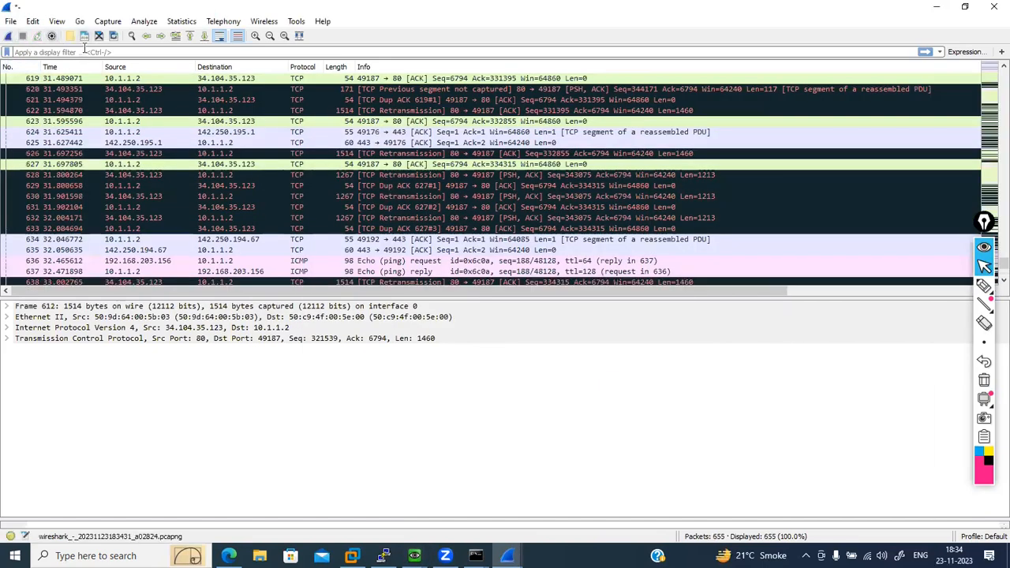
key(Down)
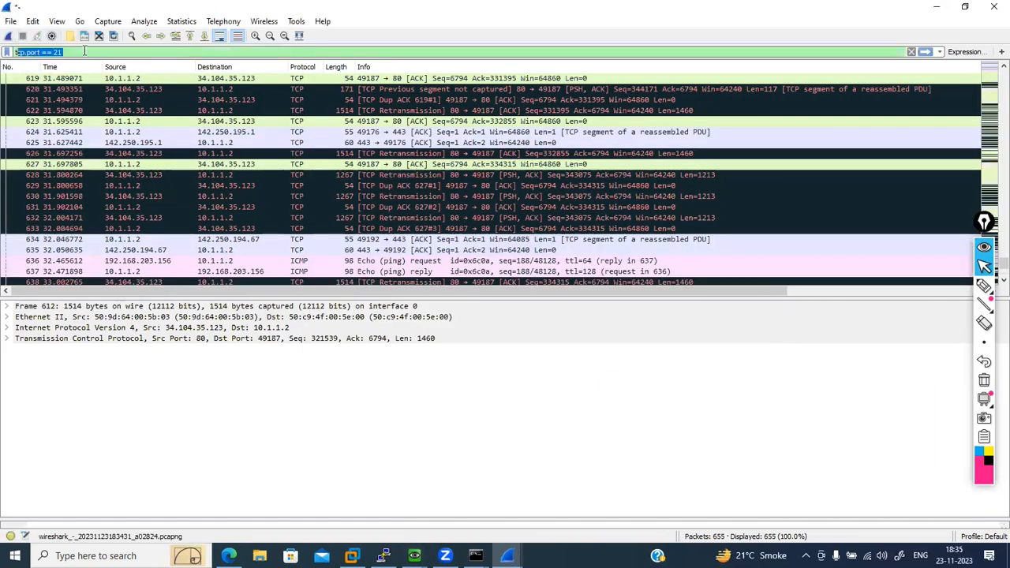
key(Return)
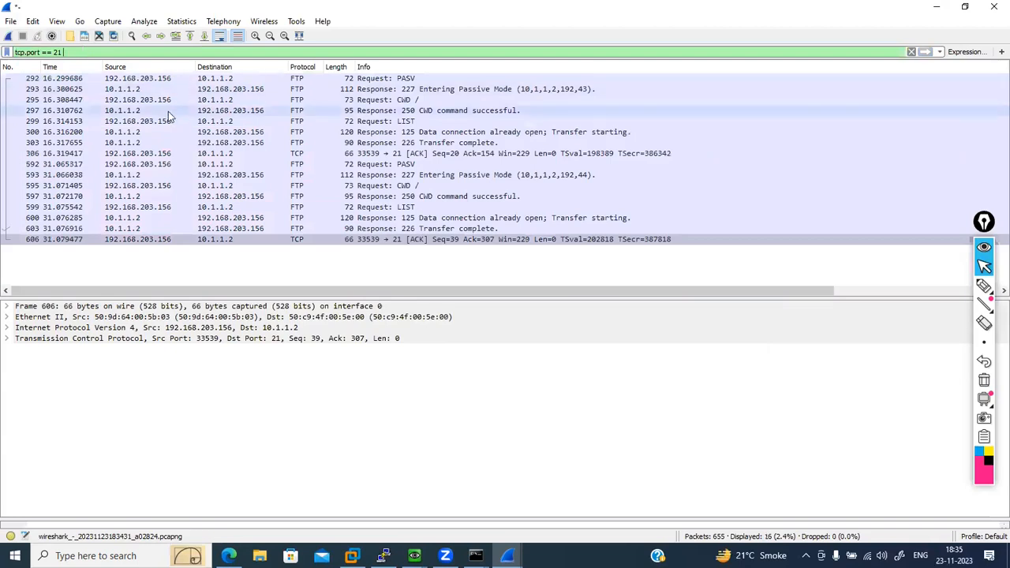
- Inspect the source and destination addresses of the first FTP PASV request, and quit Wireshark without saving the capture
click(136, 81)
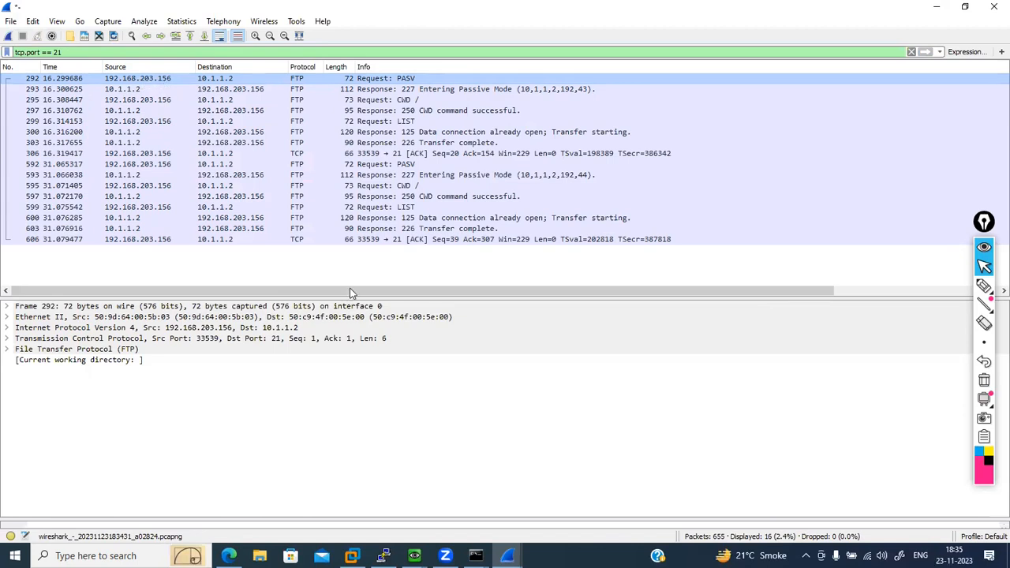
mouse_move(508, 555)
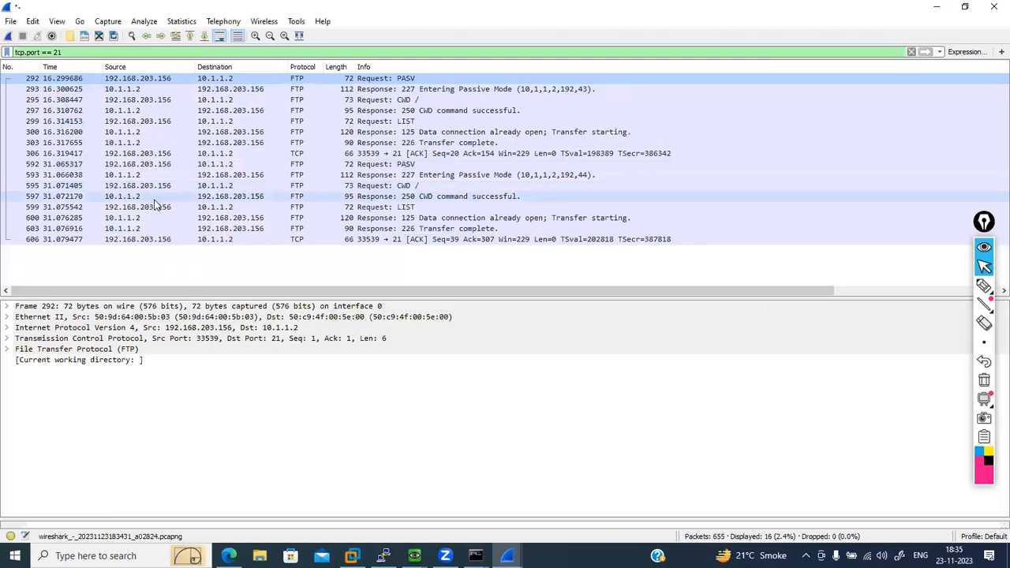
click(993, 6)
click(530, 293)
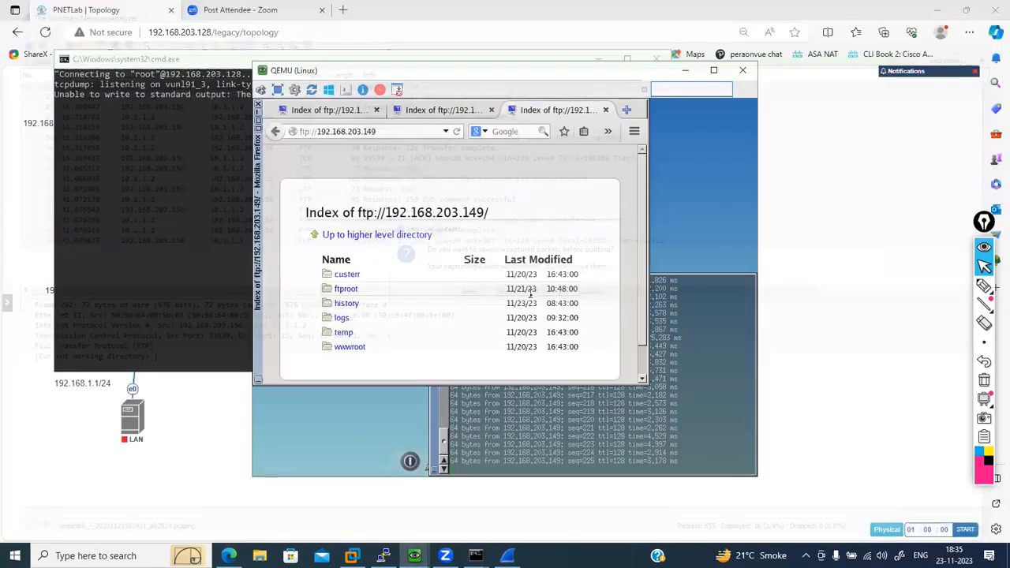
click(345, 410)
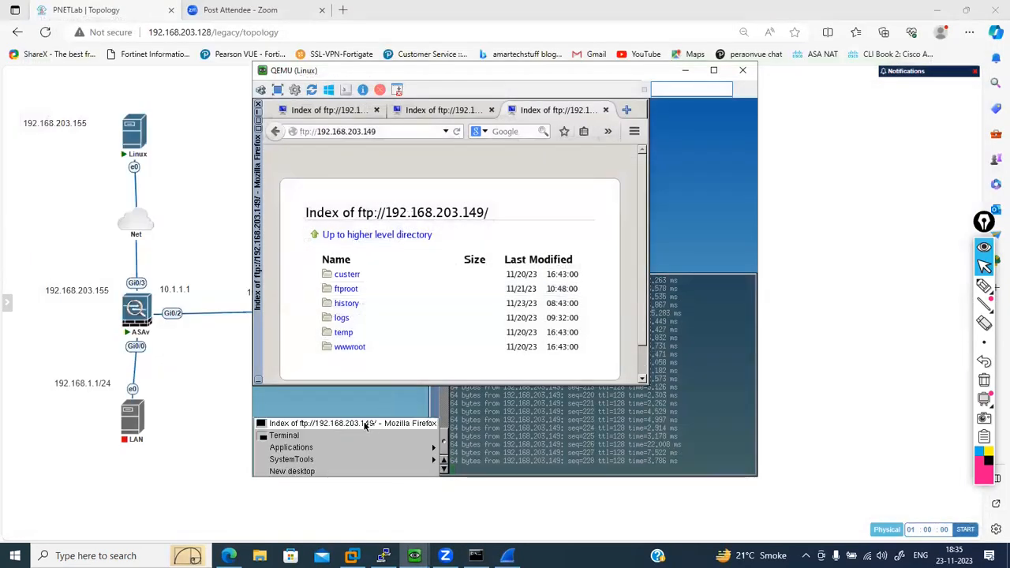
click(414, 555)
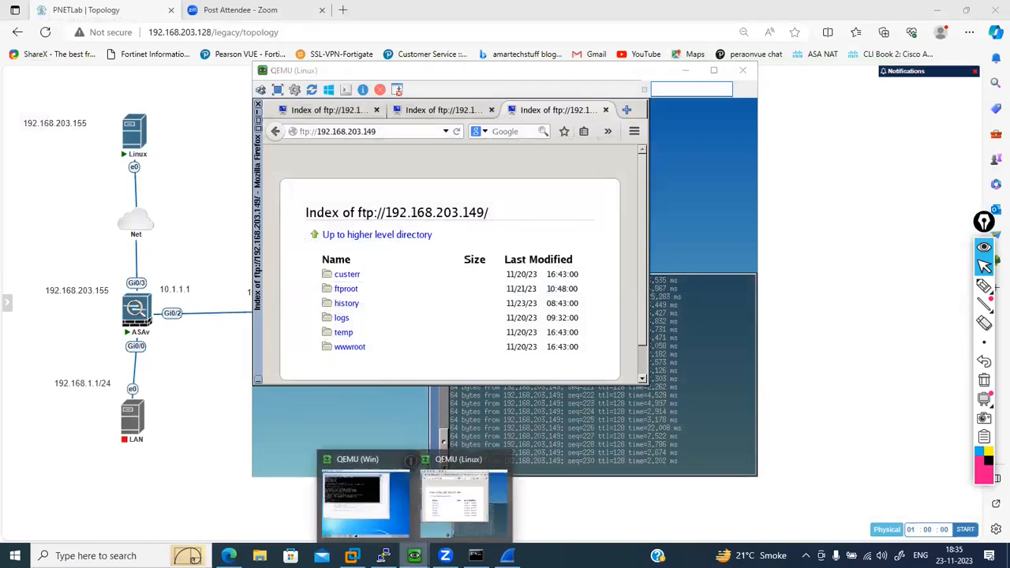
click(484, 487)
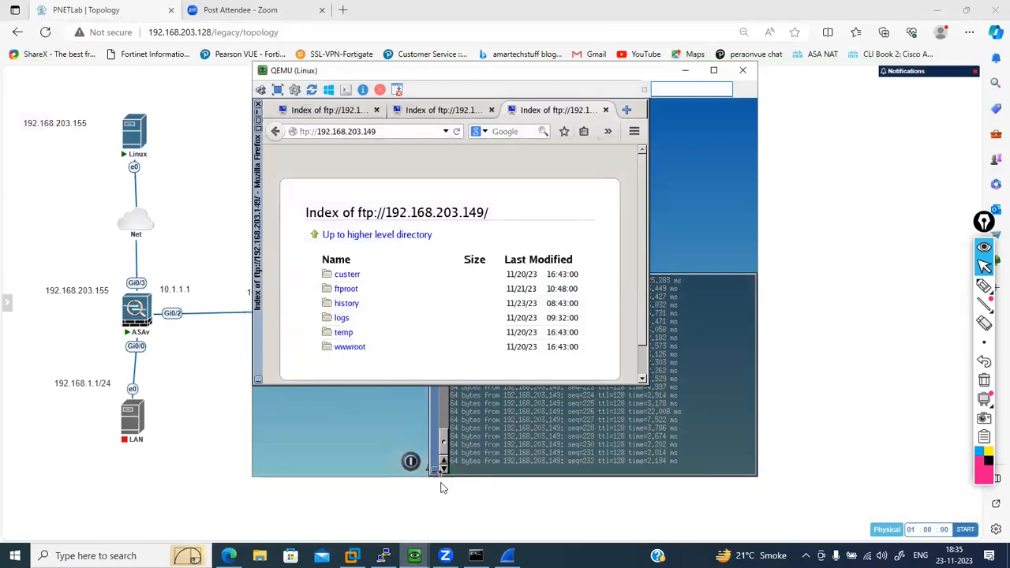
mouse_move(416, 553)
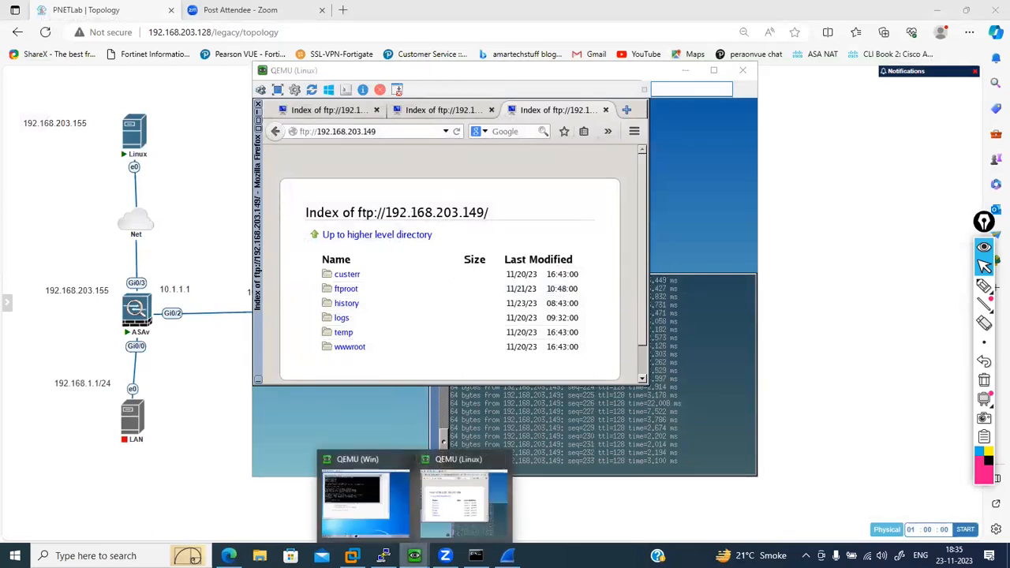
click(377, 499)
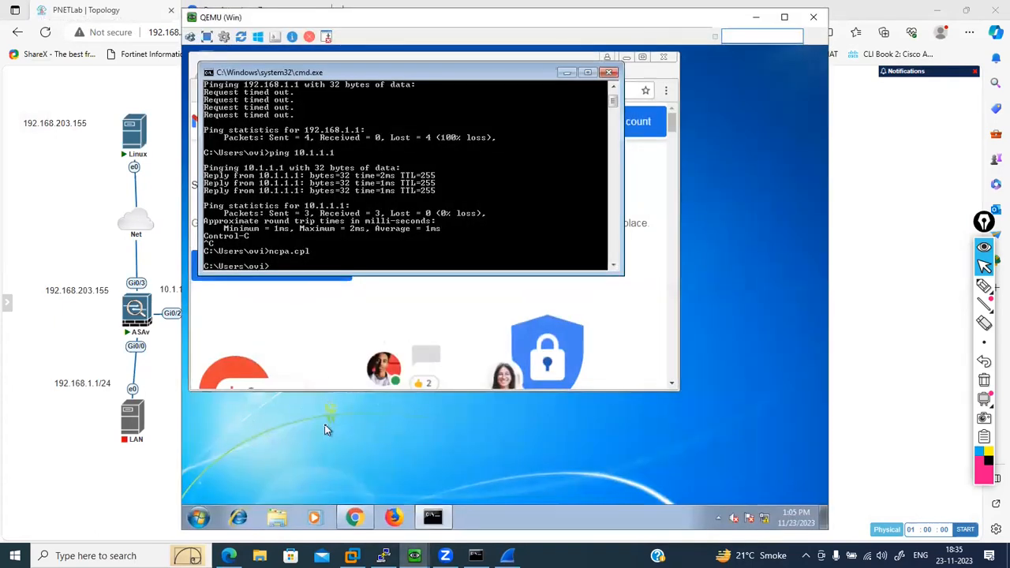
click(756, 16)
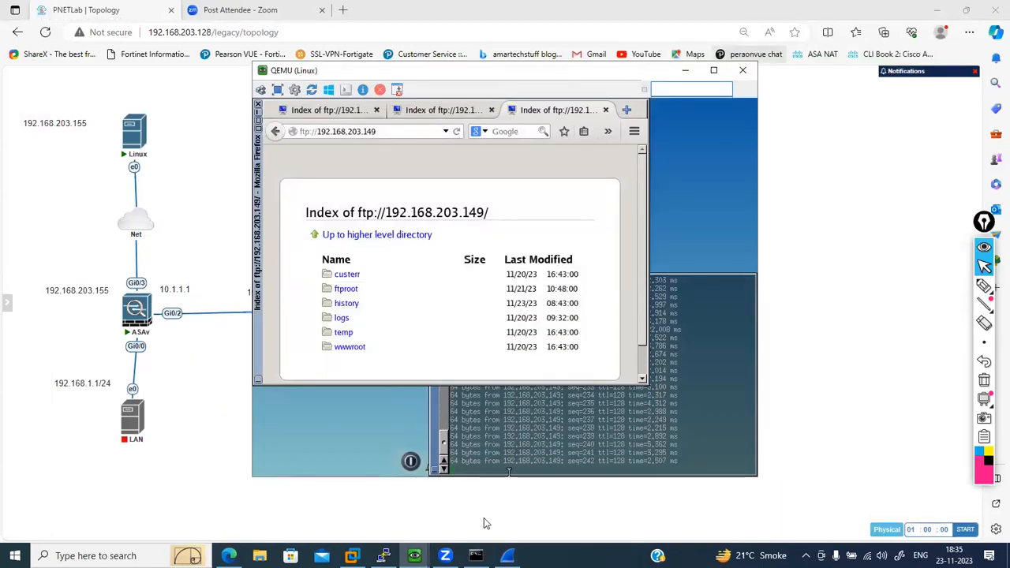
- Switch to the ASAv console and display the configured objects with show running-config object
click(383, 556)
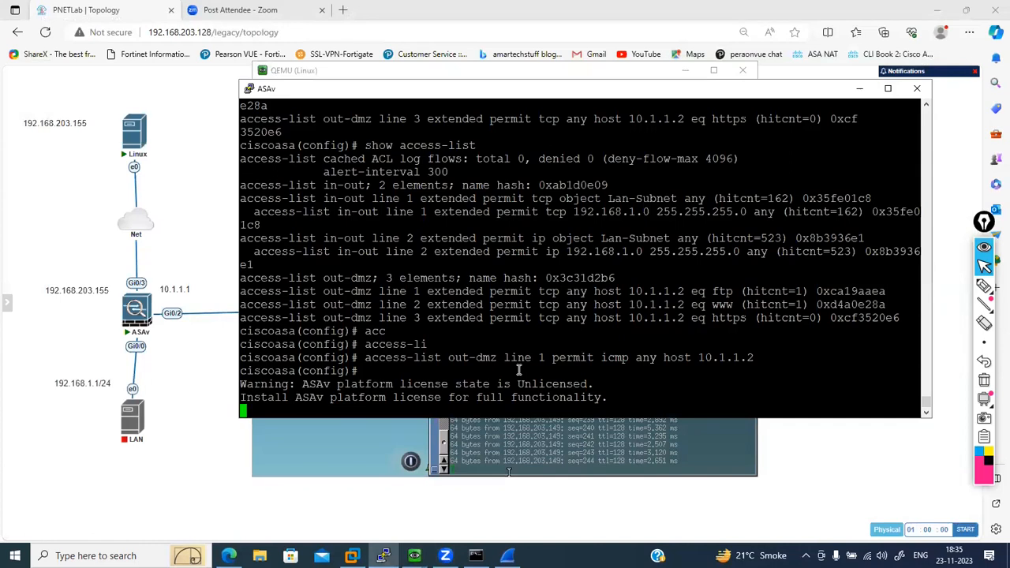
key(Return)
key(Return)
key(Return)
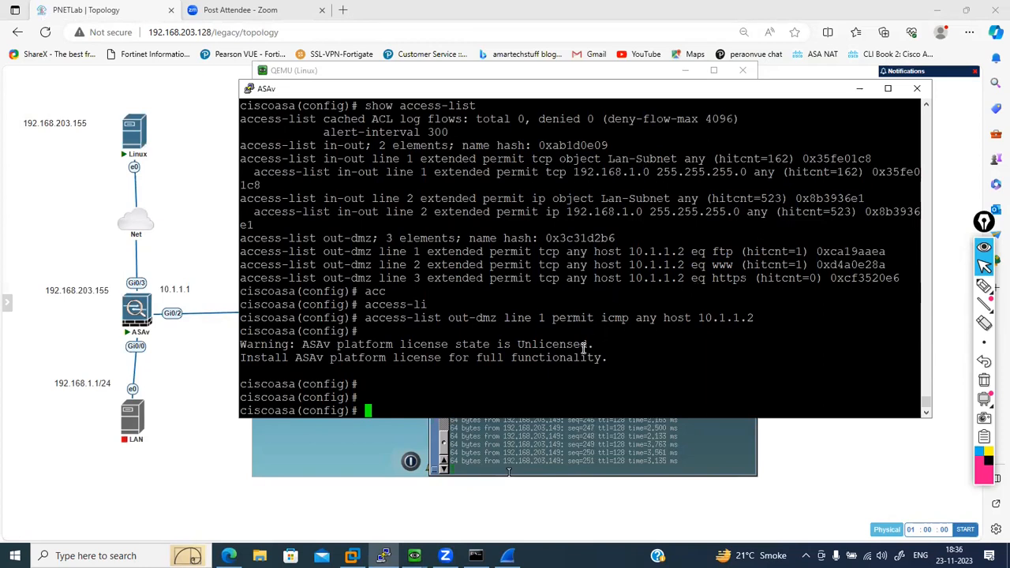
text(show ru)
key(Tab)
text(ob)
key(Tab)
key(Return)
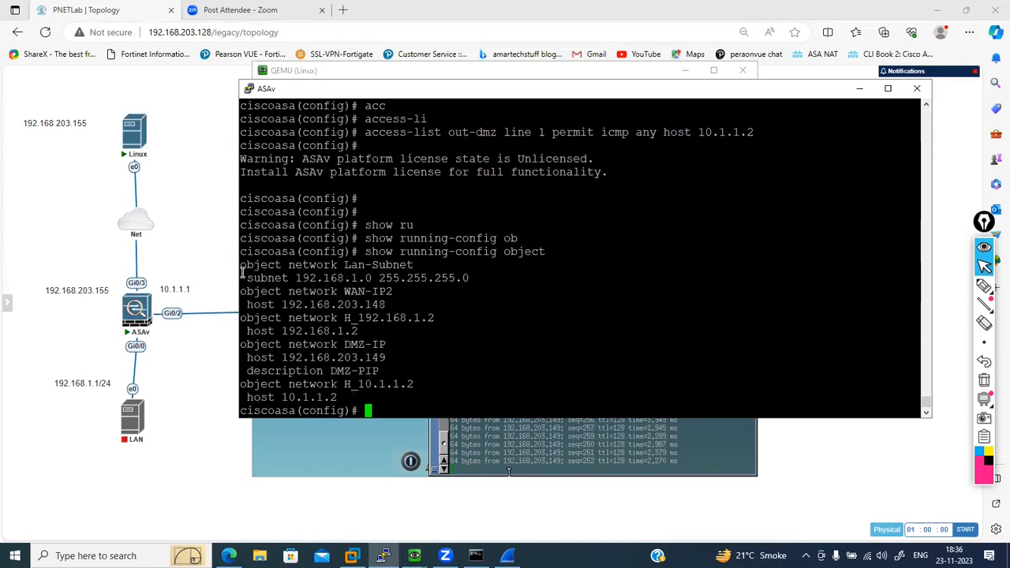
drag(243, 318, 431, 318)
right_click(431, 318)
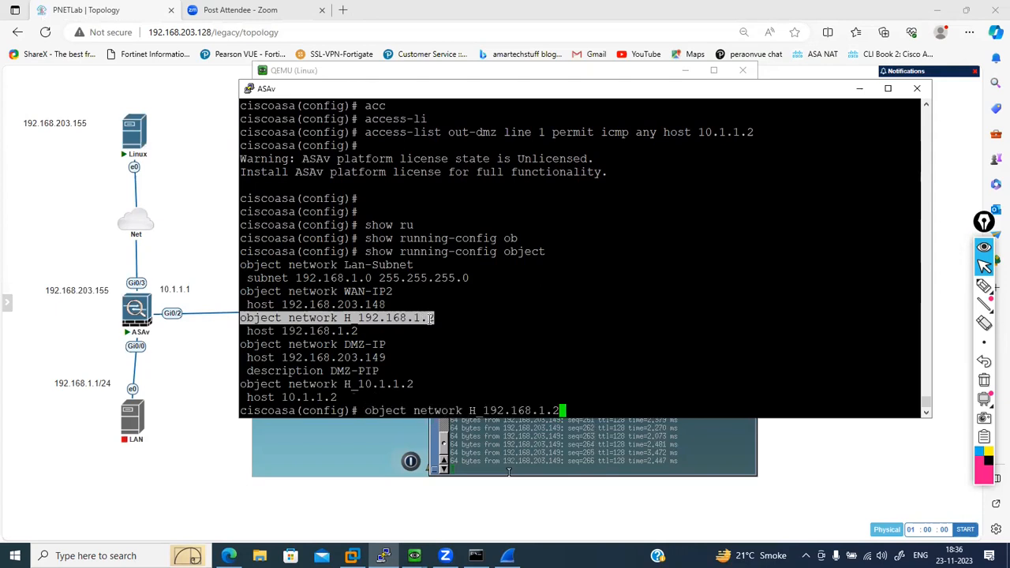
key(BackSpace)
key(BackSpace)
key(BackSpace)
key(BackSpace)
key(BackSpace)
key(BackSpace)
key(BackSpace)
key(BackSpace)
key(BackSpace)
key(BackSpace)
key(BackSpace)
key(BackSpace)
key(BackSpace)
key(BackSpace)
key(BackSpace)
key(BackSpace)
key(BackSpace)
key(BackSpace)
key(BackSpace)
key(BackSpace)
key(BackSpace)
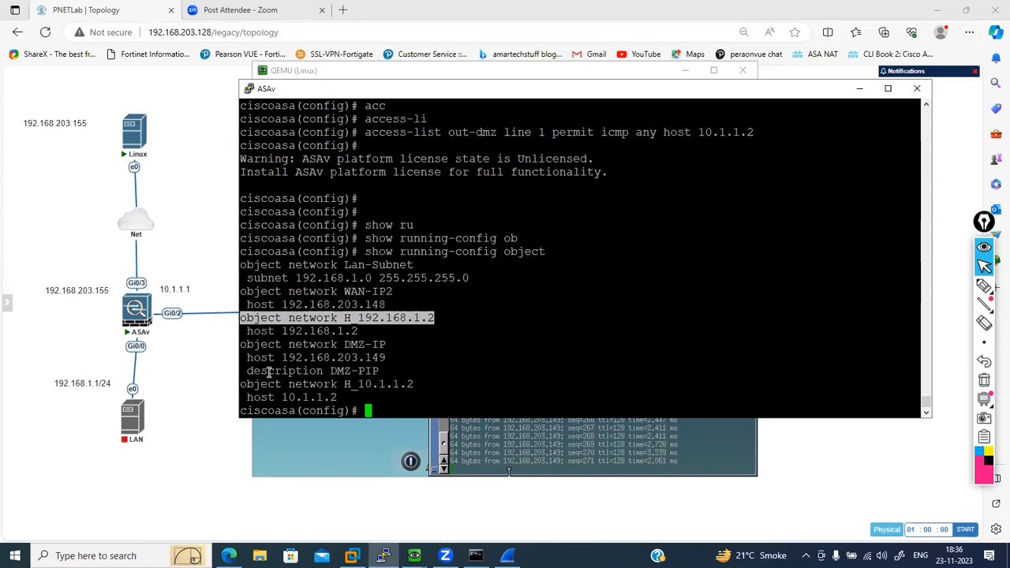
drag(249, 372, 321, 370)
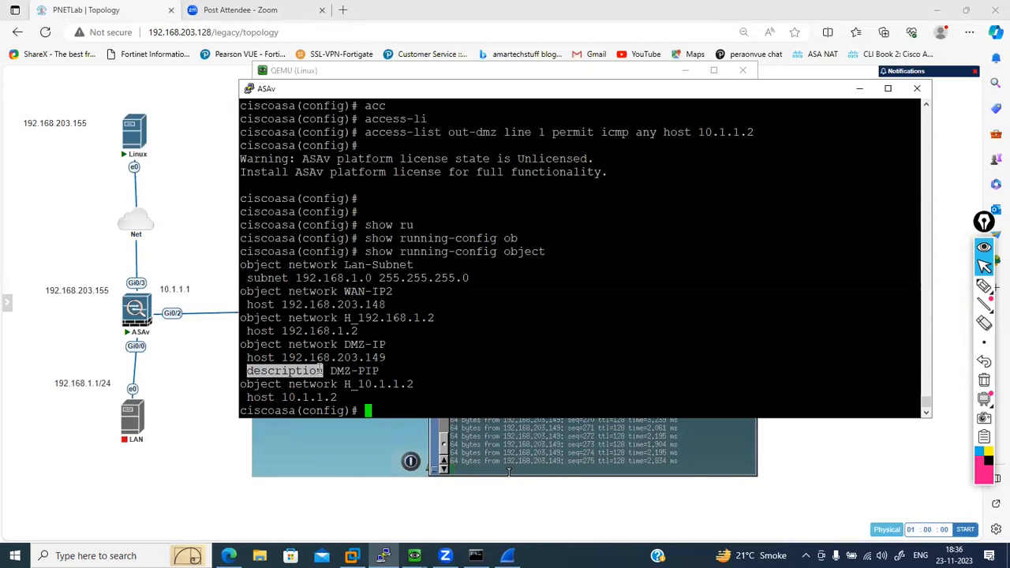
click(413, 372)
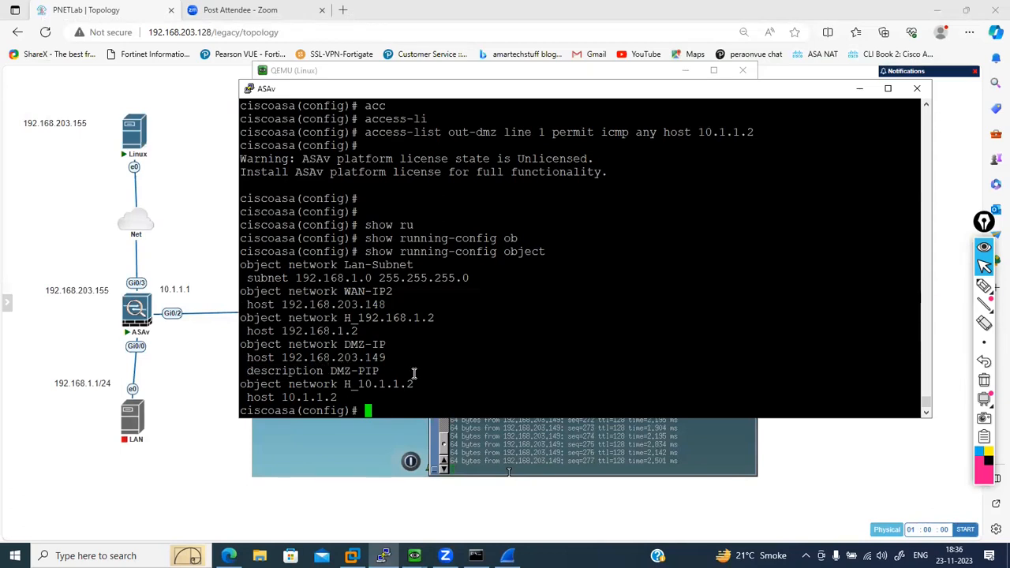
- Enter configuration mode for the network object H_10.1.1.2
drag(241, 383, 409, 384)
right_click(410, 385)
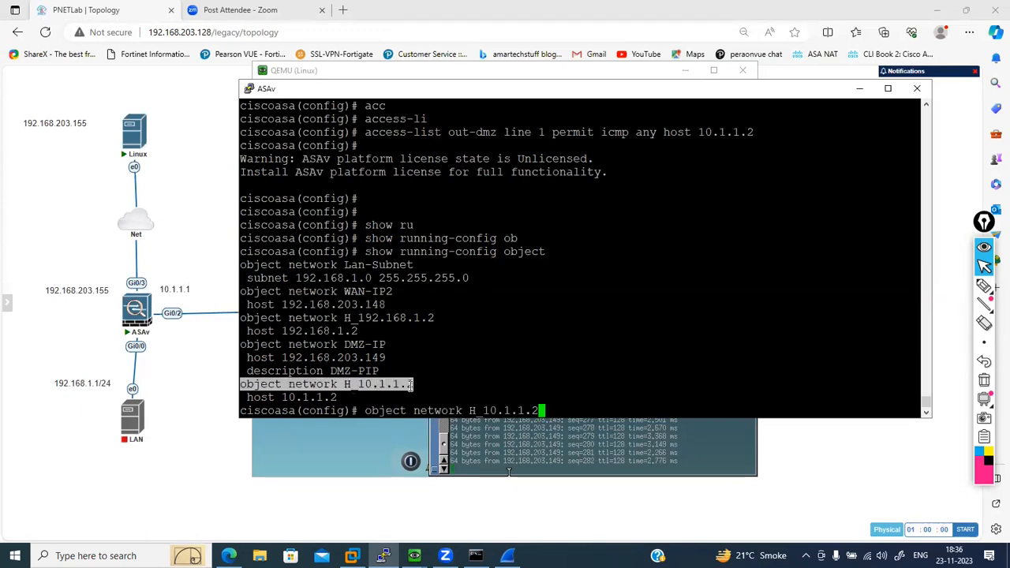
key(Return)
- Display the ASAv's NAT rules with show running-config nat
text(show ru)
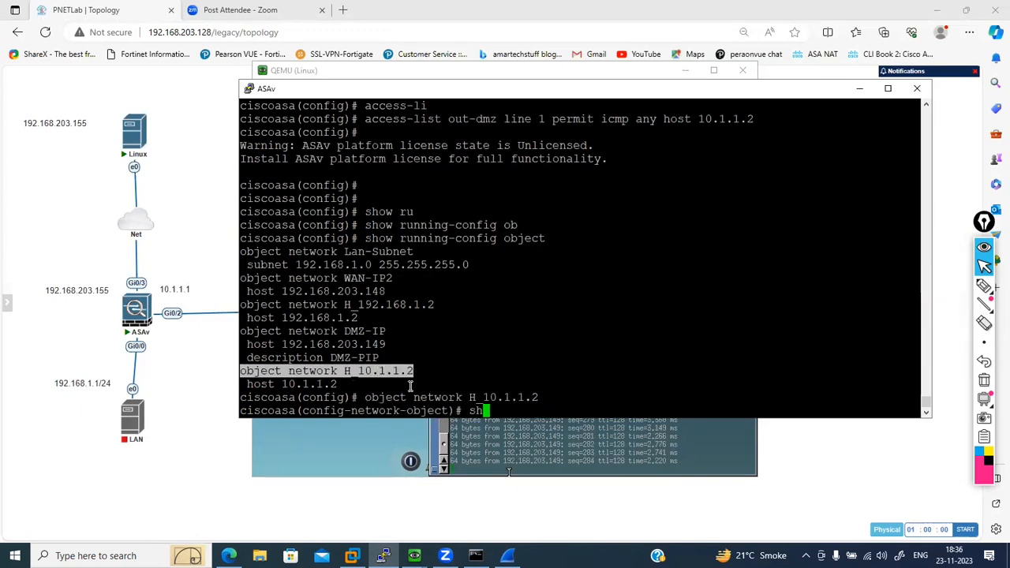
key(Tab)
text(nat)
key(Tab)
key(Return)
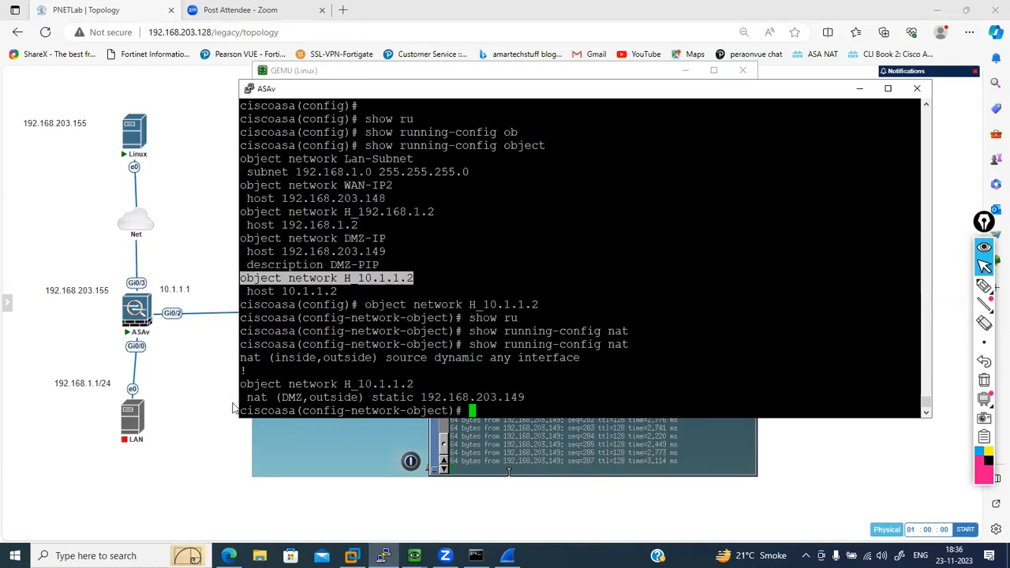
- Begin the command nat (DMZ,outside) static 192.168.203.149 service, listing the available options after the address and after service
drag(244, 397, 522, 397)
right_click(523, 397)
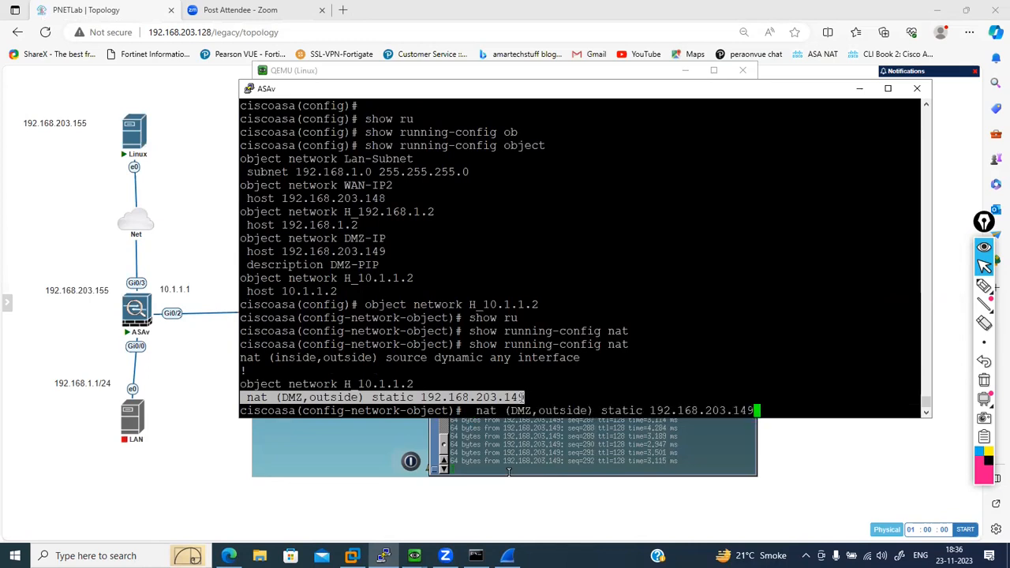
text(?)
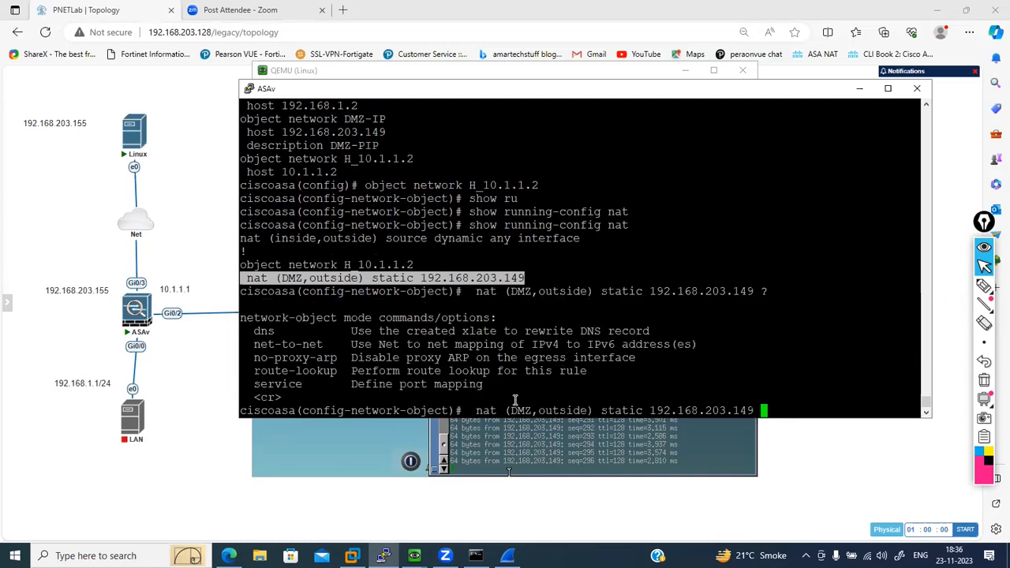
text(ser)
key(Tab)
text(?)
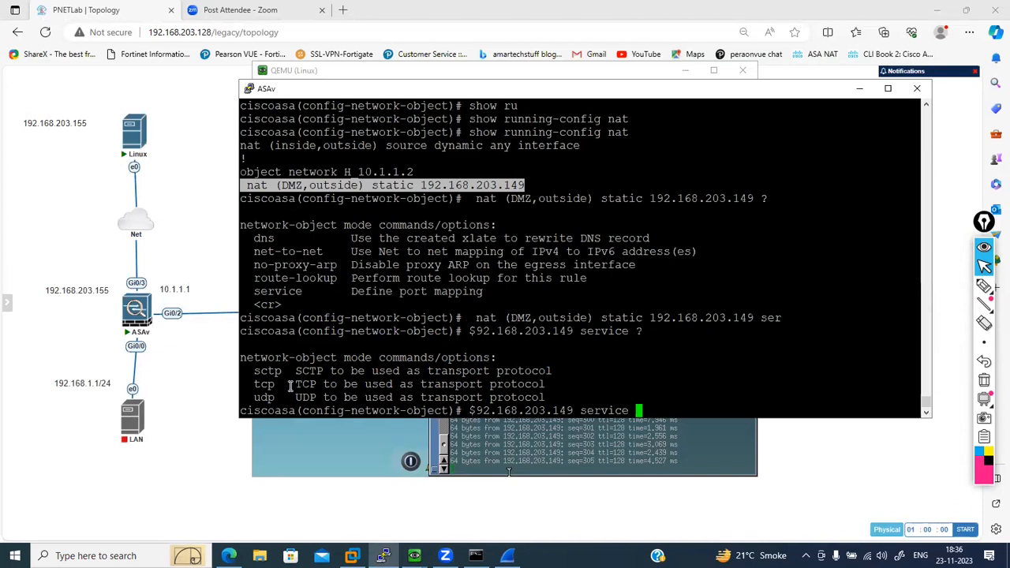
- Extend the NAT command with tcp 80, and examine the help for the real and mapped TCP ports
text(t)
text(cp ?)
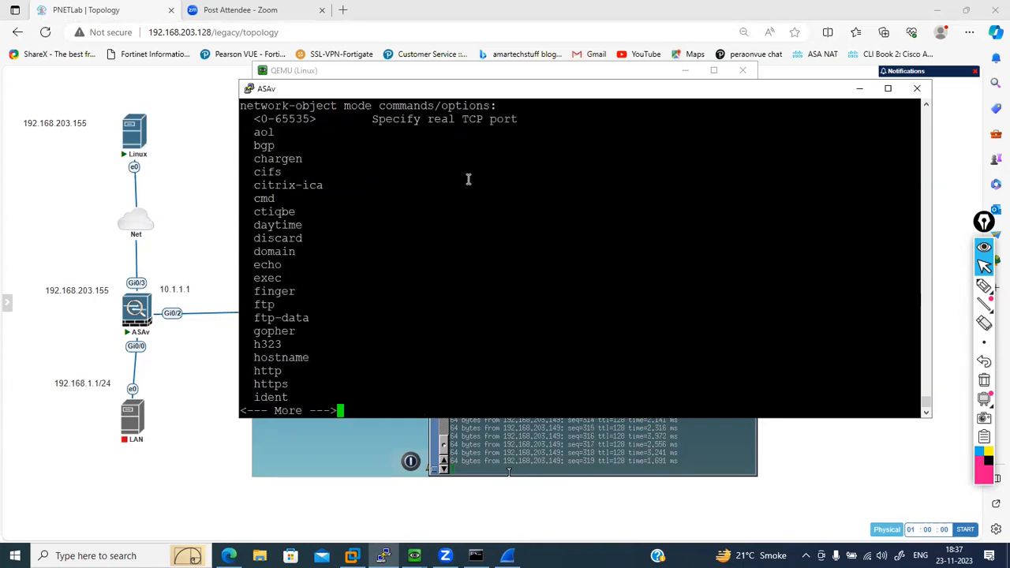
drag(427, 122, 453, 120)
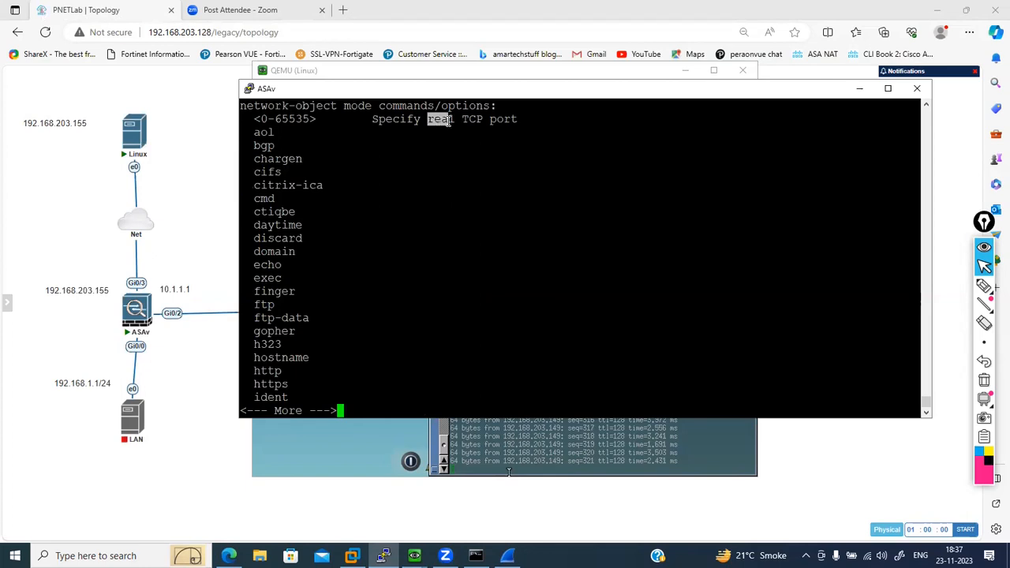
click(503, 266)
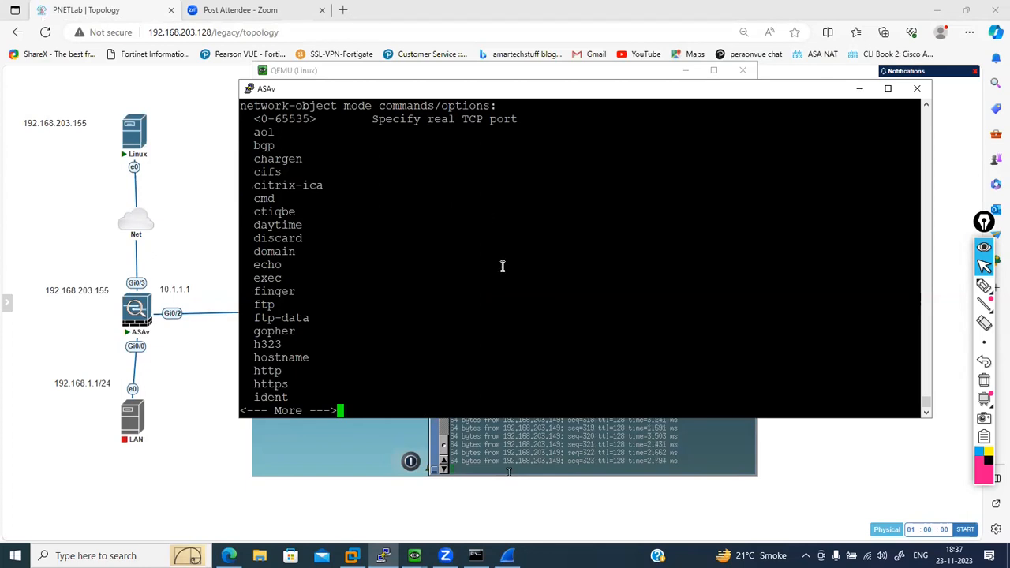
key(q)
text(0 ?)
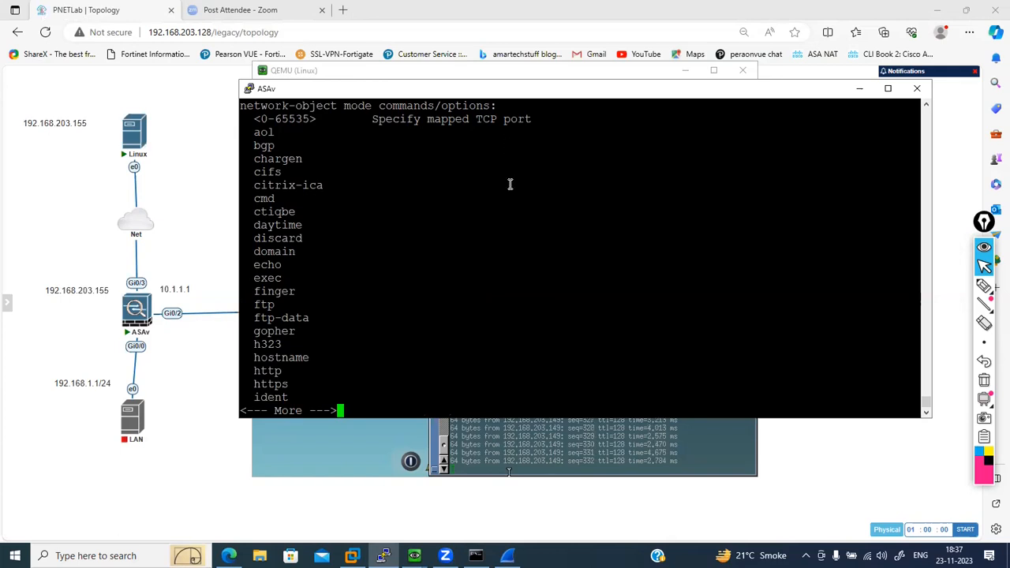
key(q)
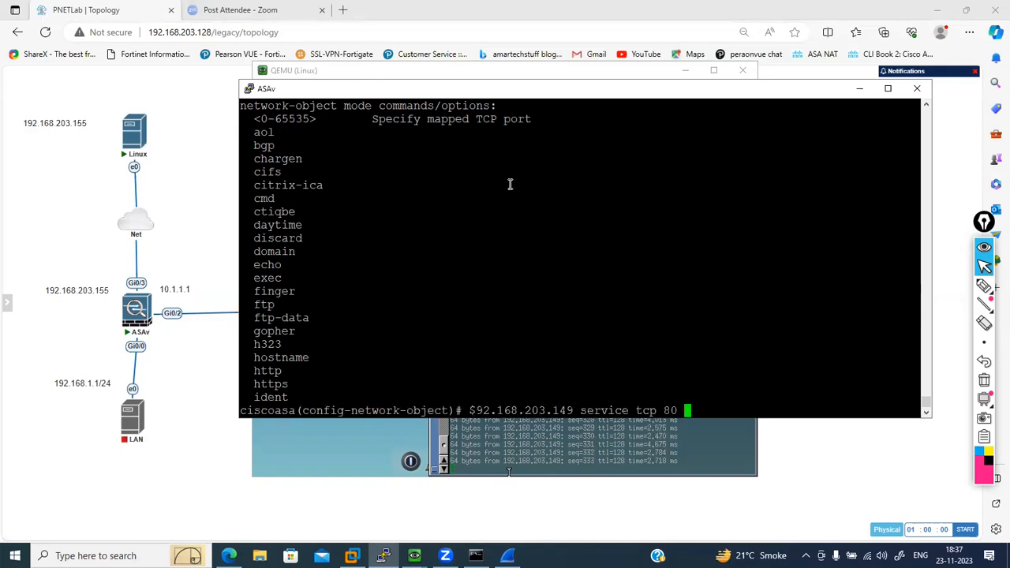
- Replace port 80 with any after service tcp in the NAT command, and query the help for the following argument
key(BackSpace)
key(BackSpace)
key(BackSpace)
key(BackSpace)
key(BackSpace)
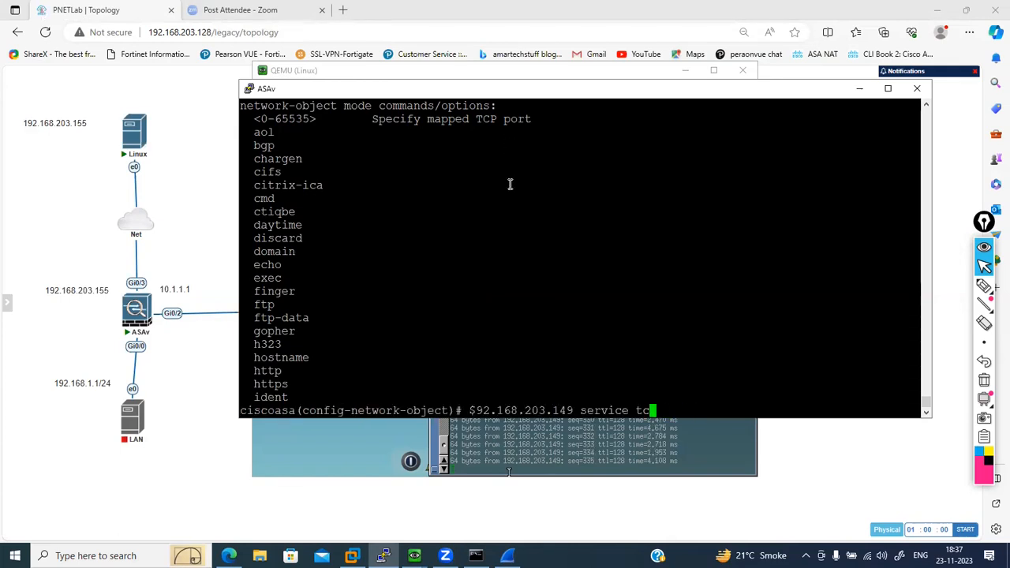
text(p)
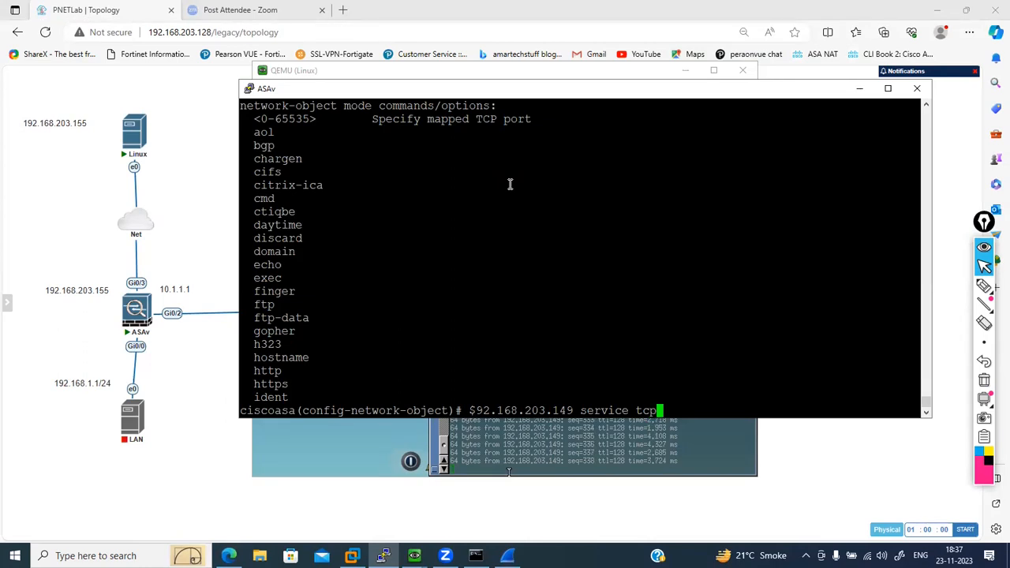
text( any ?)
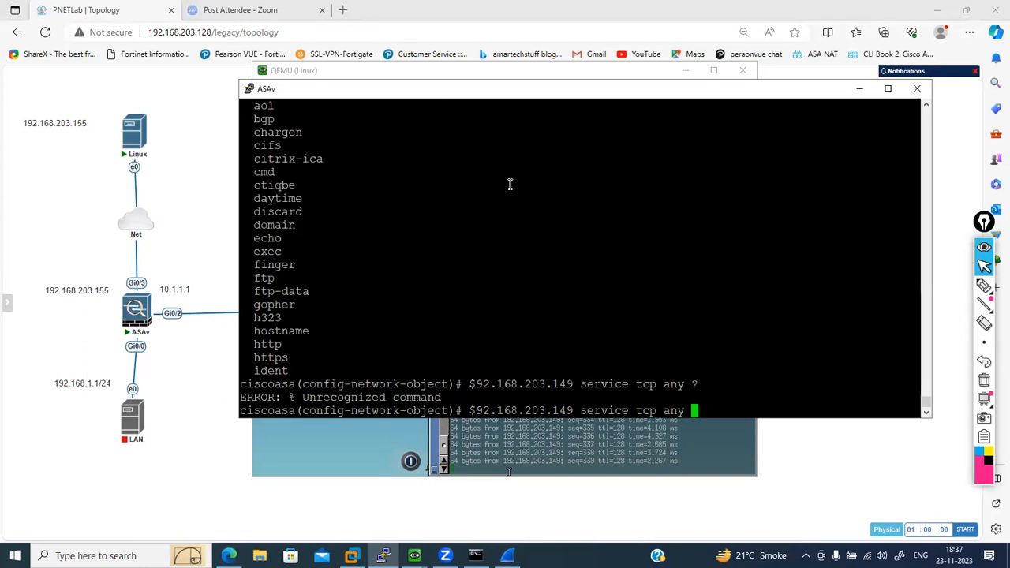
- Remove any from the NAT command after service tcp, and list the help for the real TCP port
key(BackSpace)
key(BackSpace)
key(BackSpace)
key(BackSpace)
text(?)
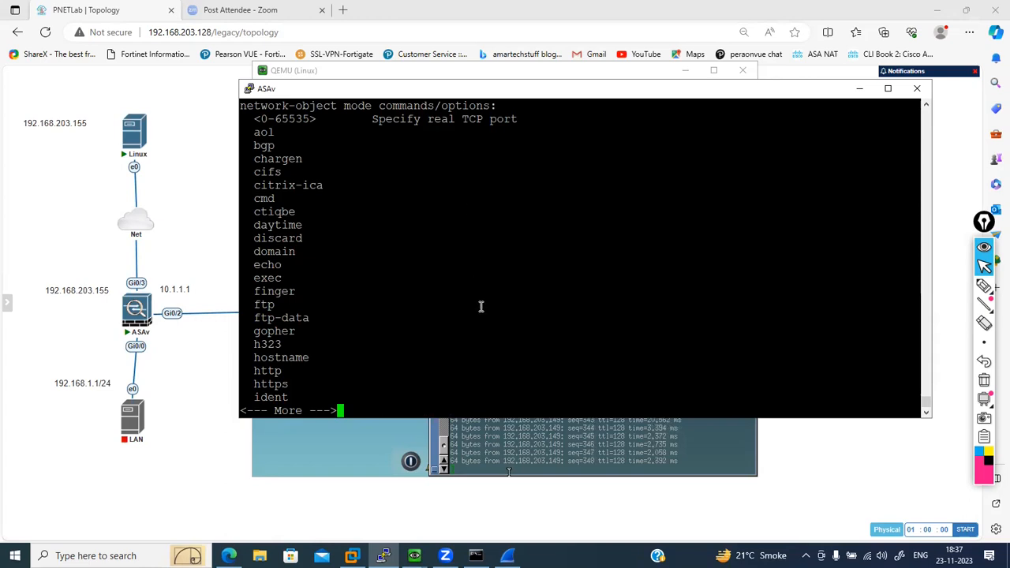
- Exit the port help listing and clear the whole unfinished NAT command from the ASAv prompt
text(qhtt)
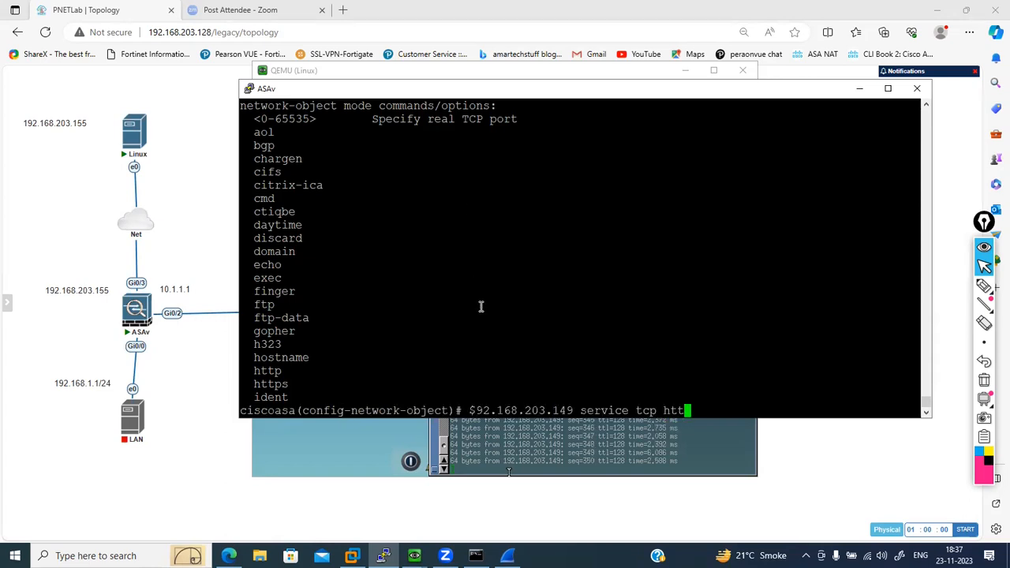
key(BackSpace)
key(BackSpace)
key(BackSpace)
key(BackSpace)
key(BackSpace)
key(BackSpace)
key(BackSpace)
key(BackSpace)
key(BackSpace)
key(BackSpace)
key(BackSpace)
key(BackSpace)
key(BackSpace)
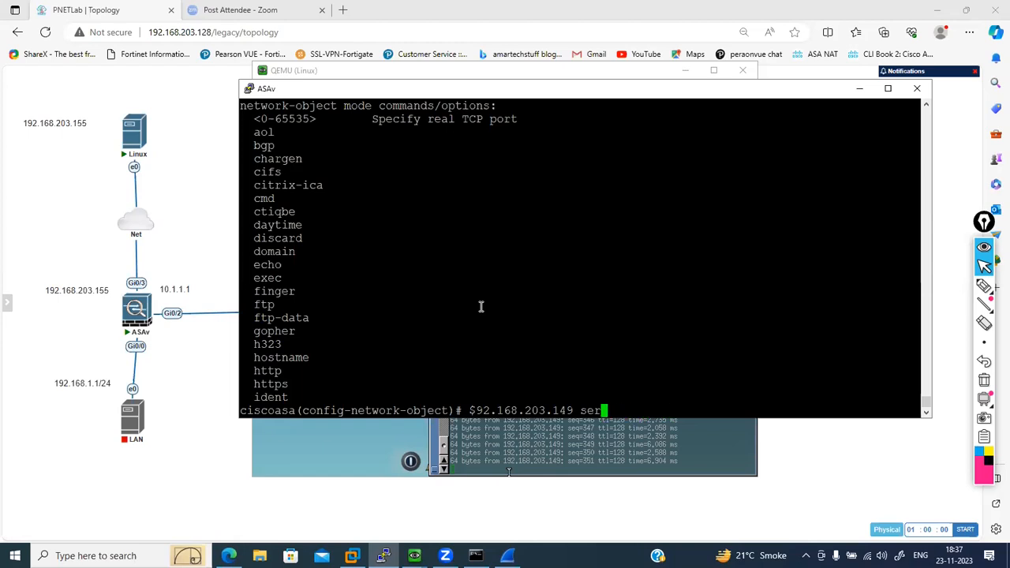
key(BackSpace)
key(BackSpace)
key(BackSpace)
key(BackSpace)
key(BackSpace)
key(BackSpace)
key(BackSpace)
key(BackSpace)
key(BackSpace)
key(BackSpace)
key(BackSpace)
key(BackSpace)
key(BackSpace)
key(BackSpace)
key(BackSpace)
key(BackSpace)
key(BackSpace)
key(BackSpace)
key(BackSpace)
key(BackSpace)
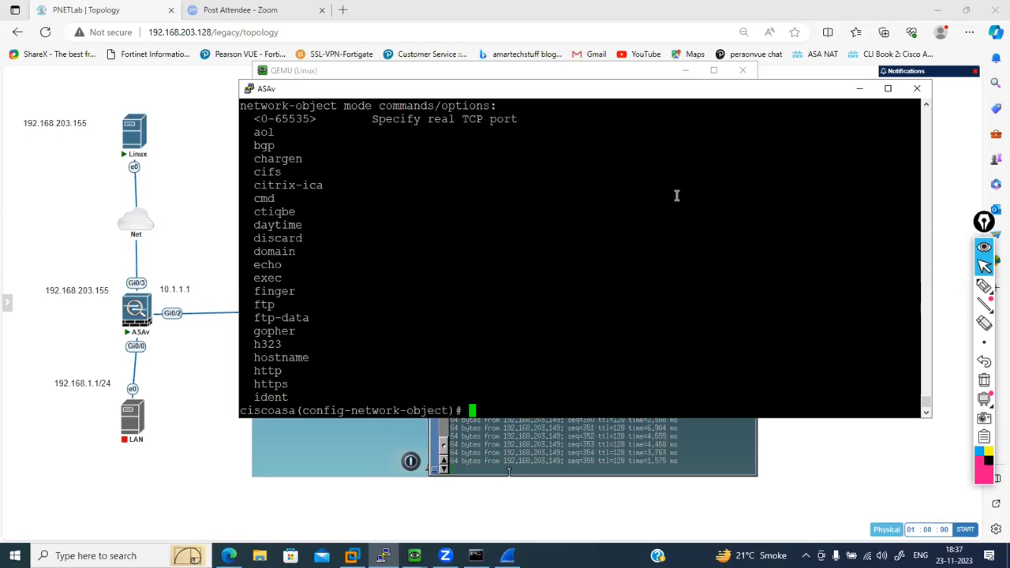
- Switch from the ASAv console to the Windows virtual machine, and select the Gmail page's address in its Chrome browser for replacement
click(863, 90)
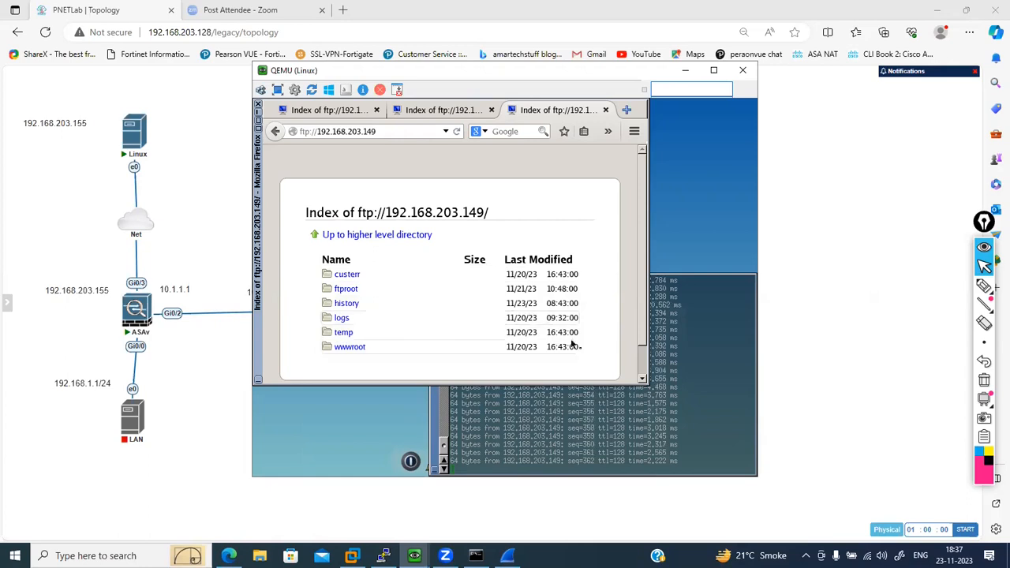
click(538, 426)
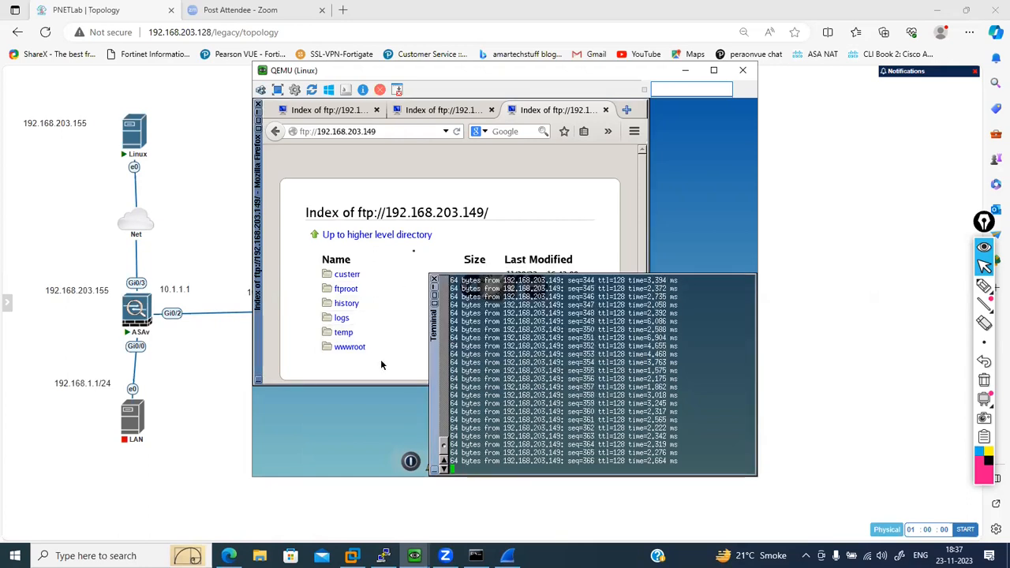
click(415, 554)
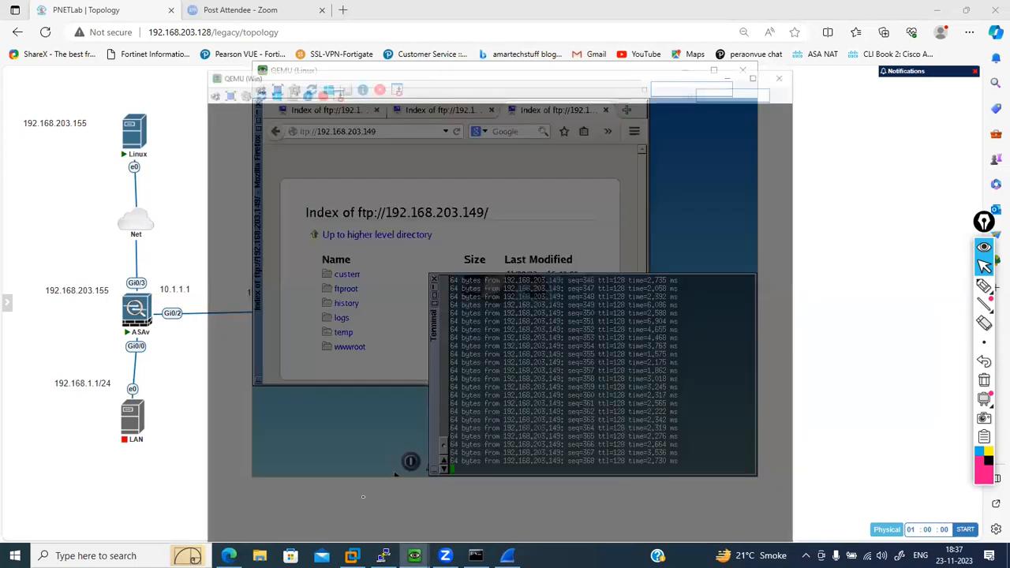
click(365, 502)
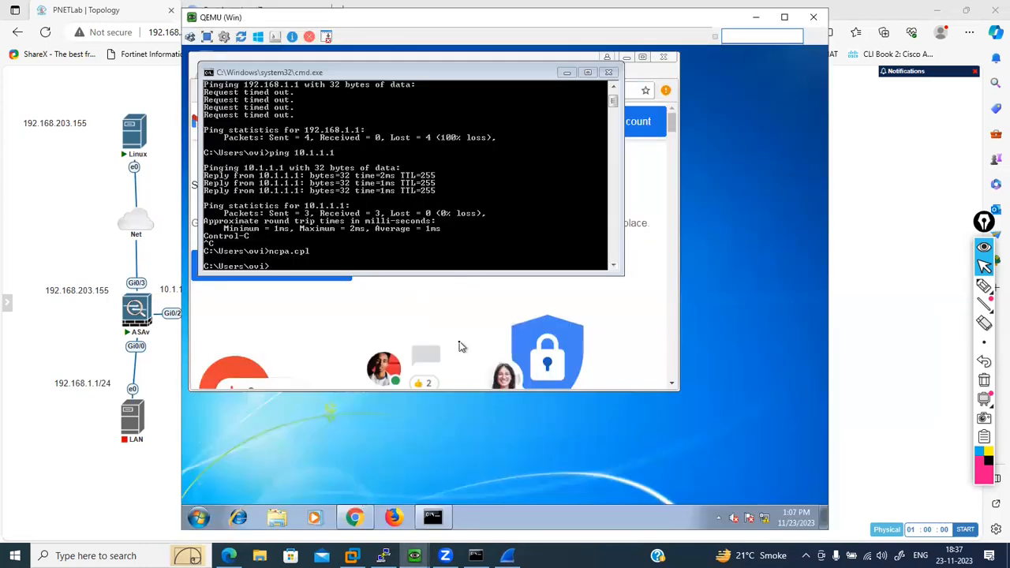
click(454, 250)
click(381, 93)
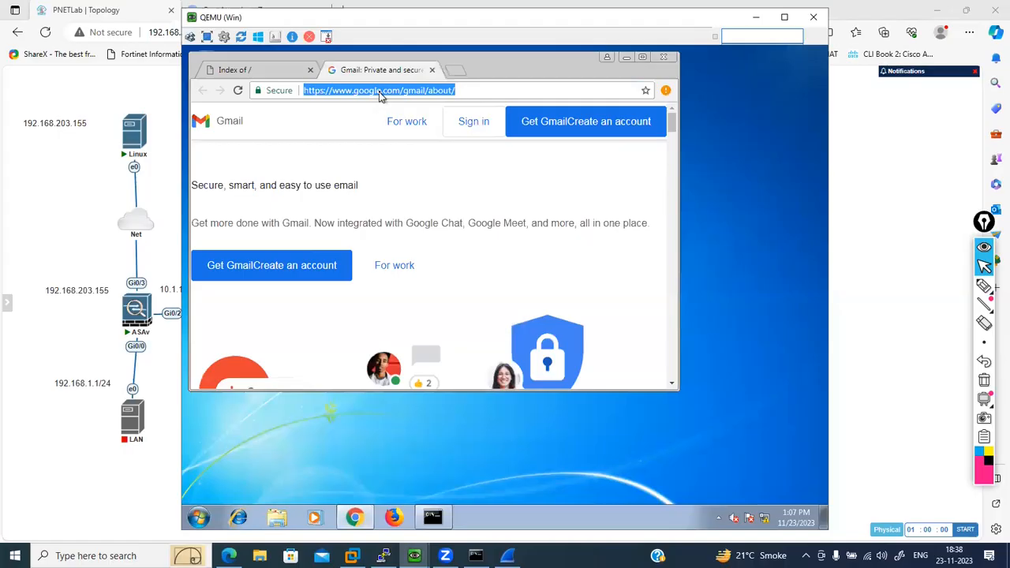